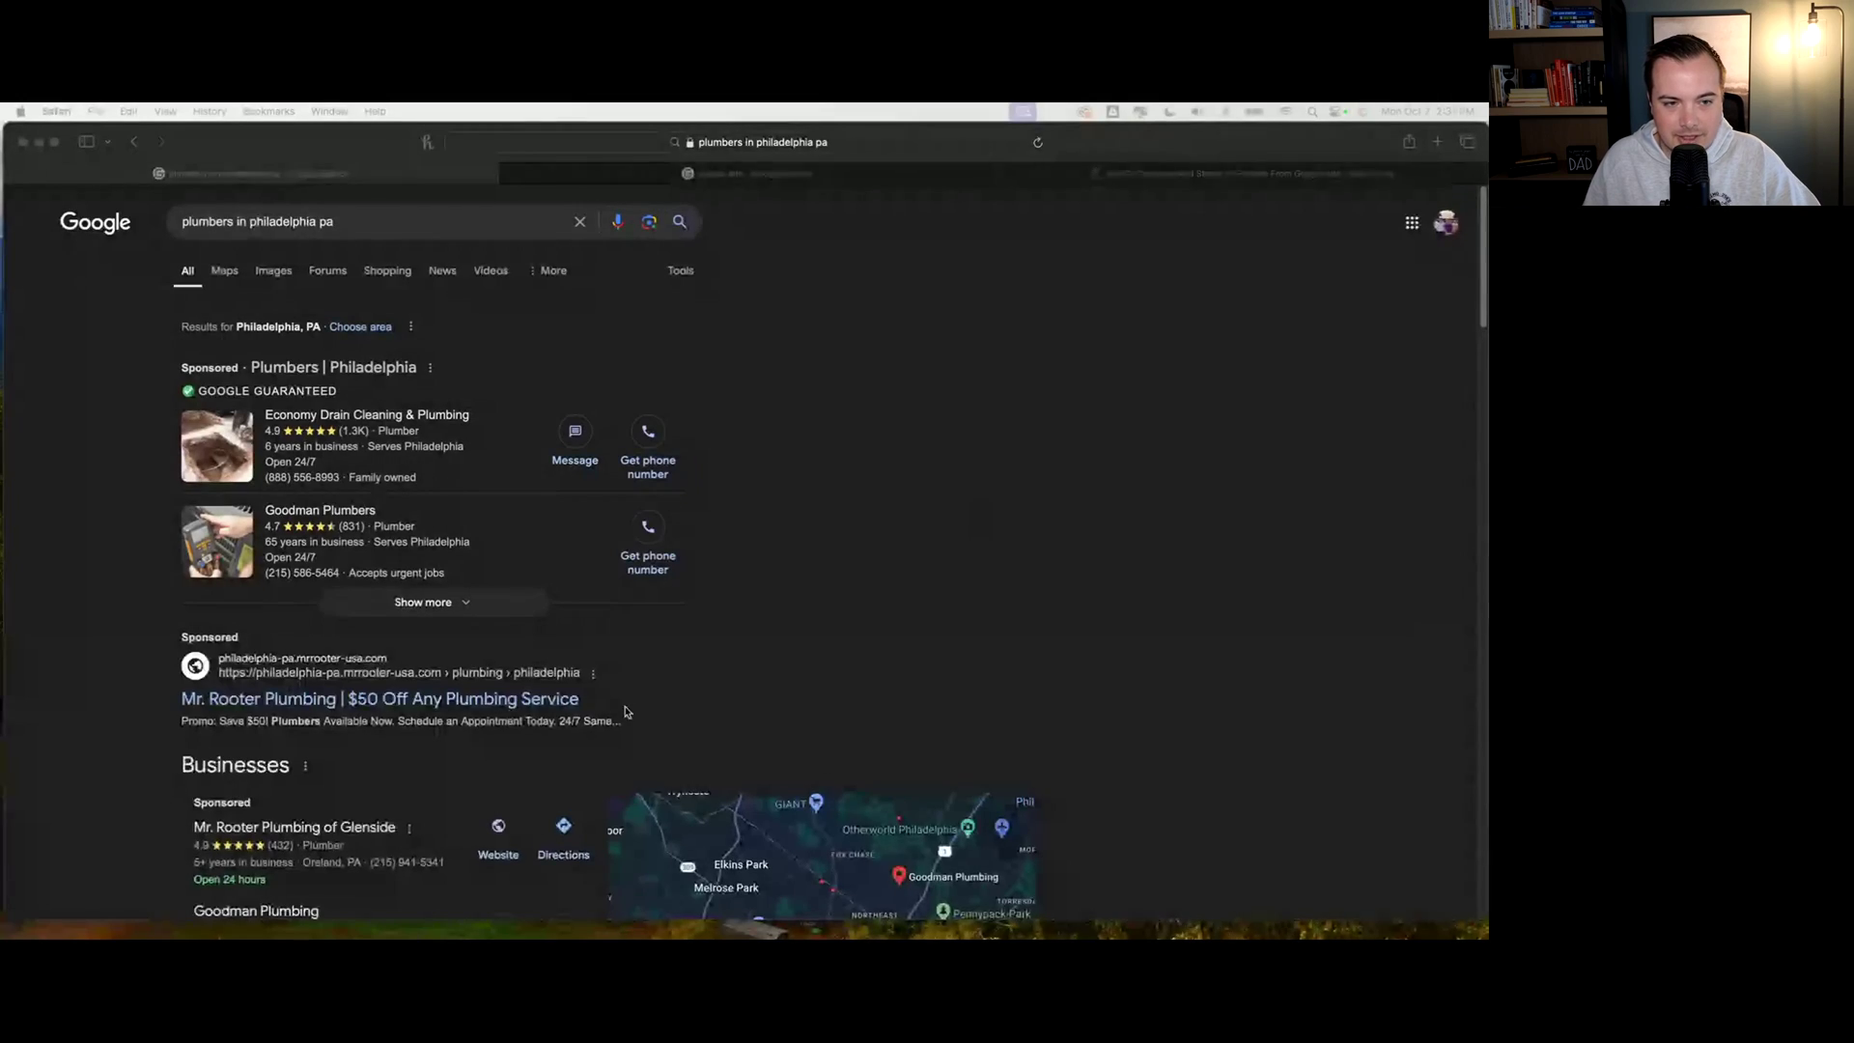
Highlight the Mr. Rooter sponsored ad, then switch to the 'google ads' search results
drag(626, 732, 259, 676)
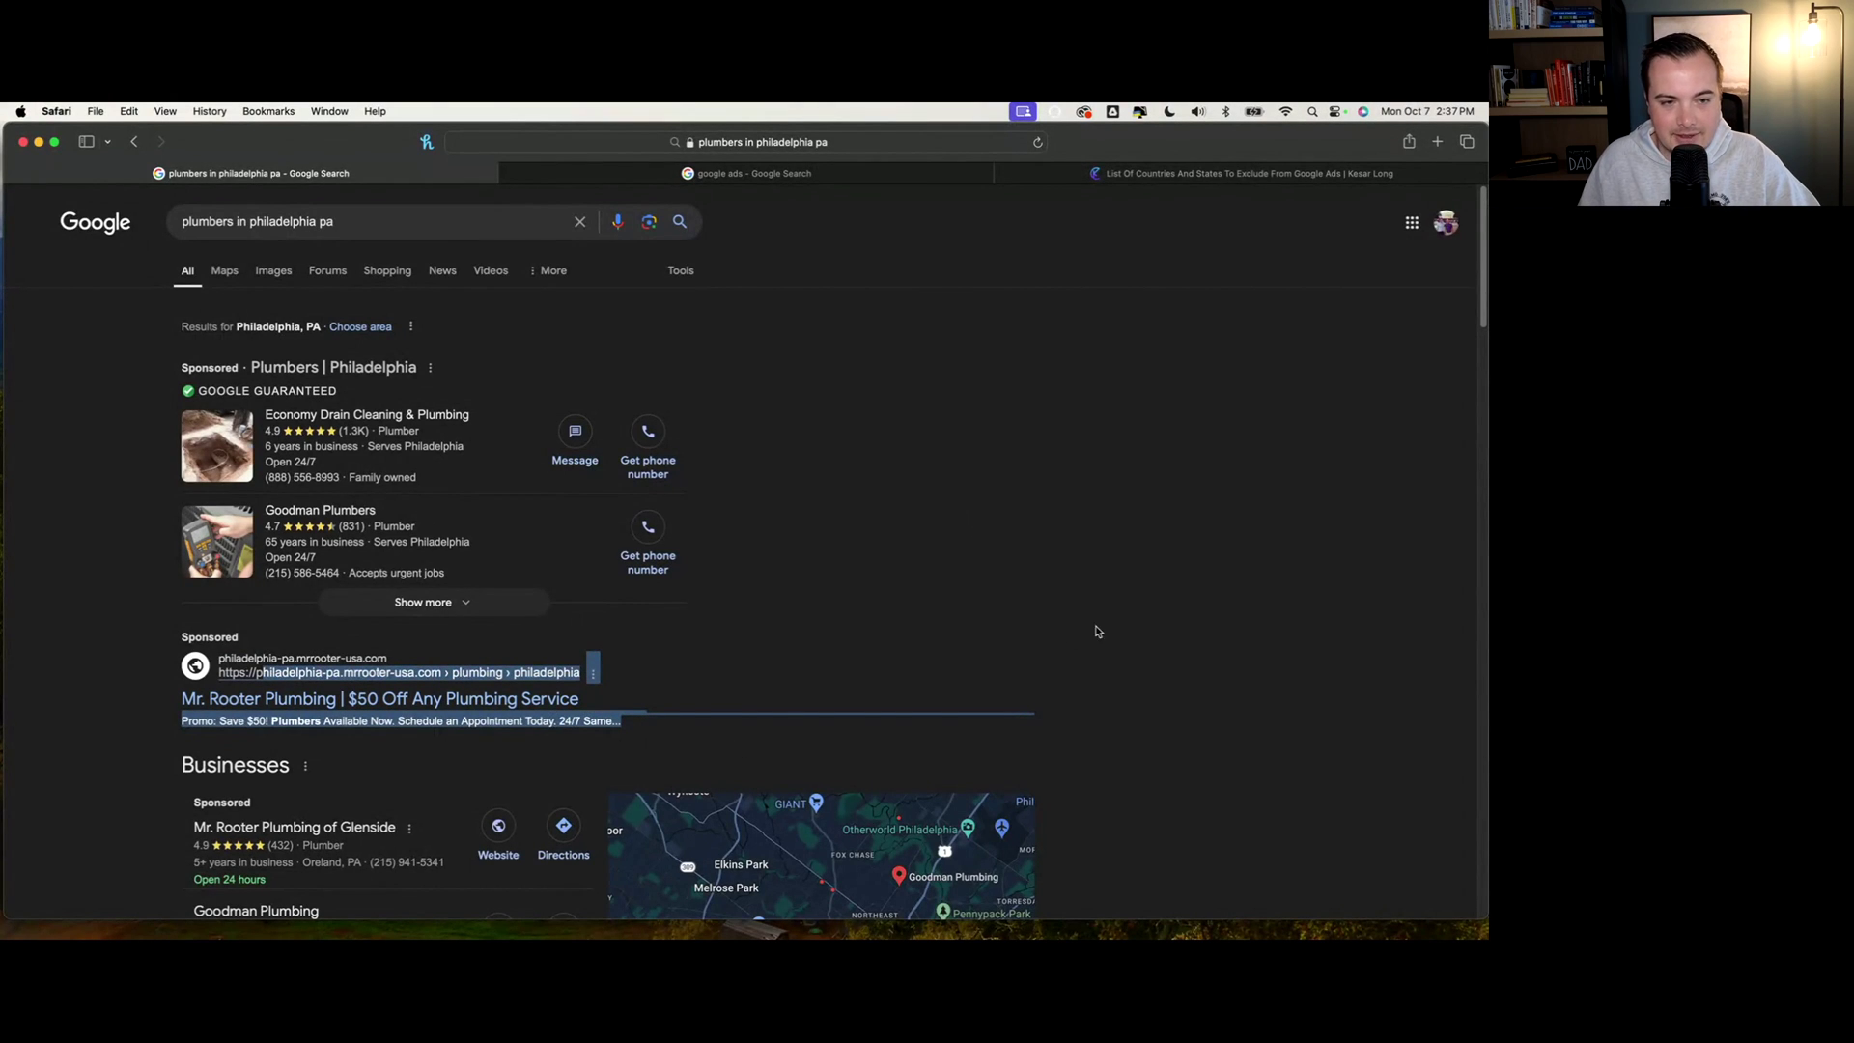
click(1097, 576)
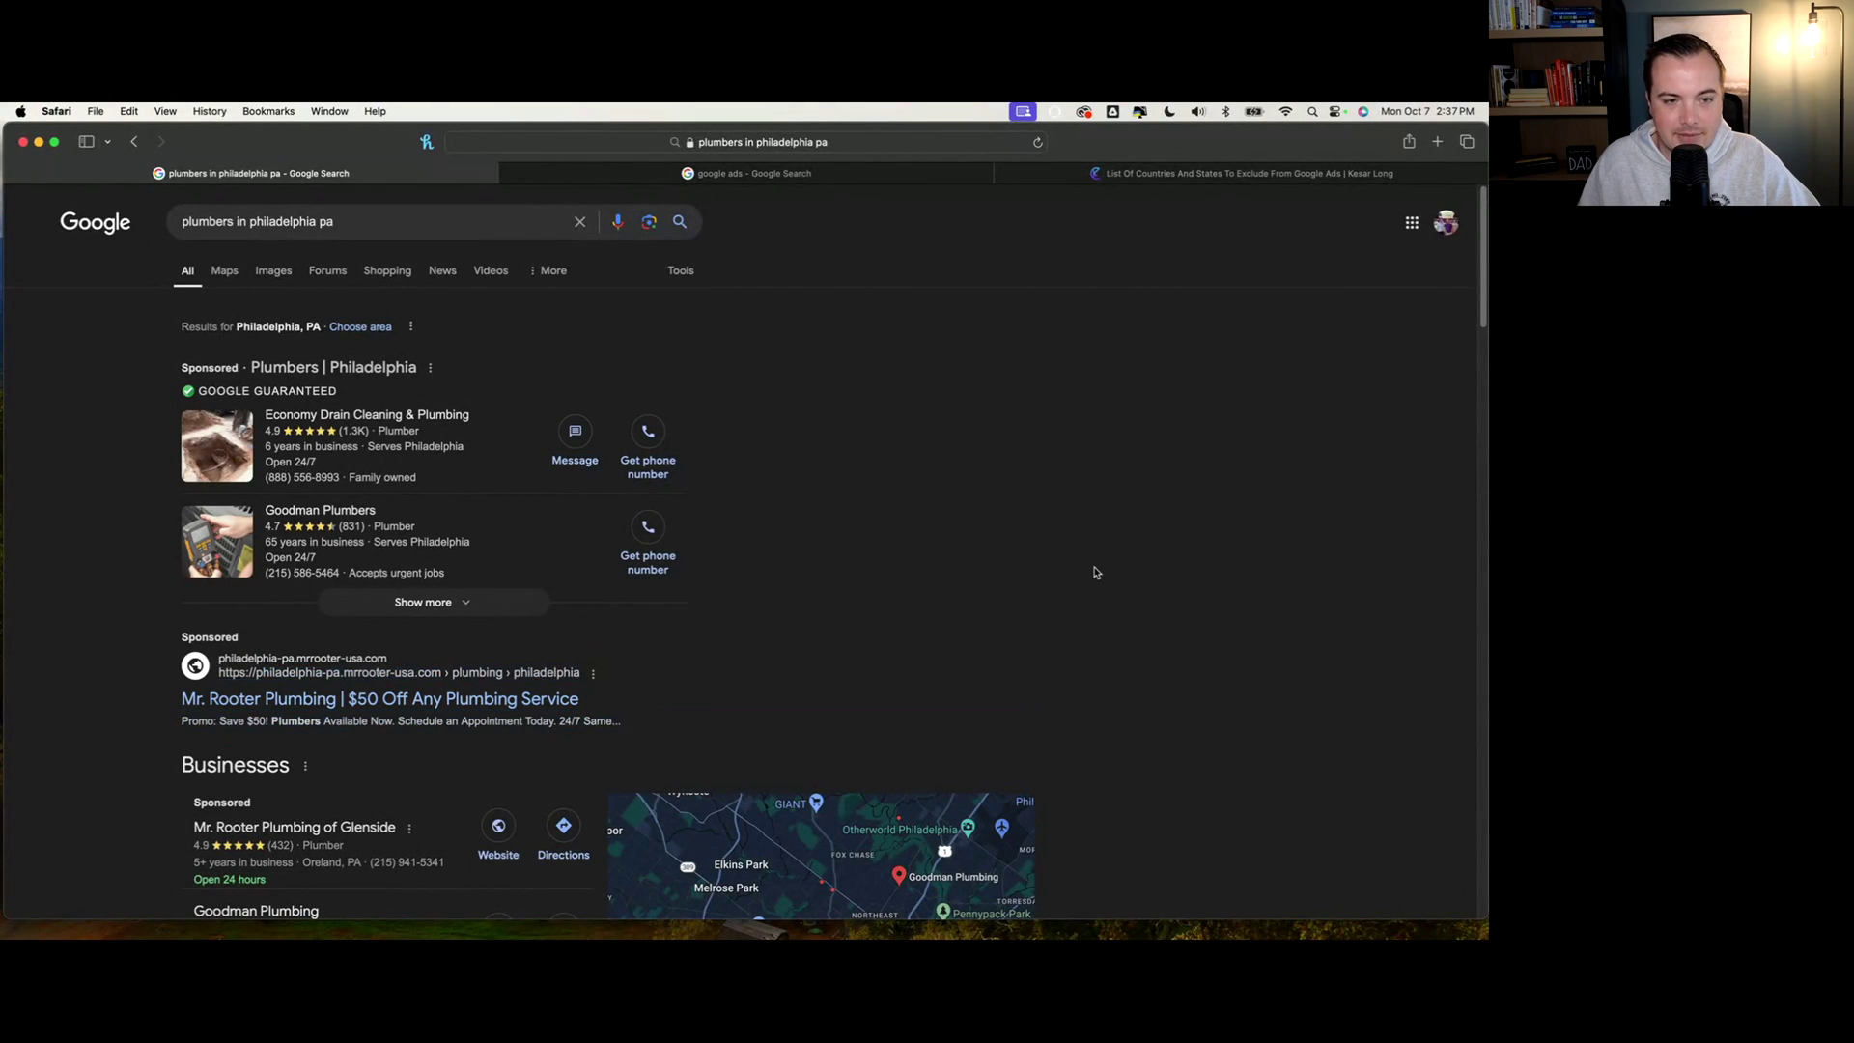
click(638, 176)
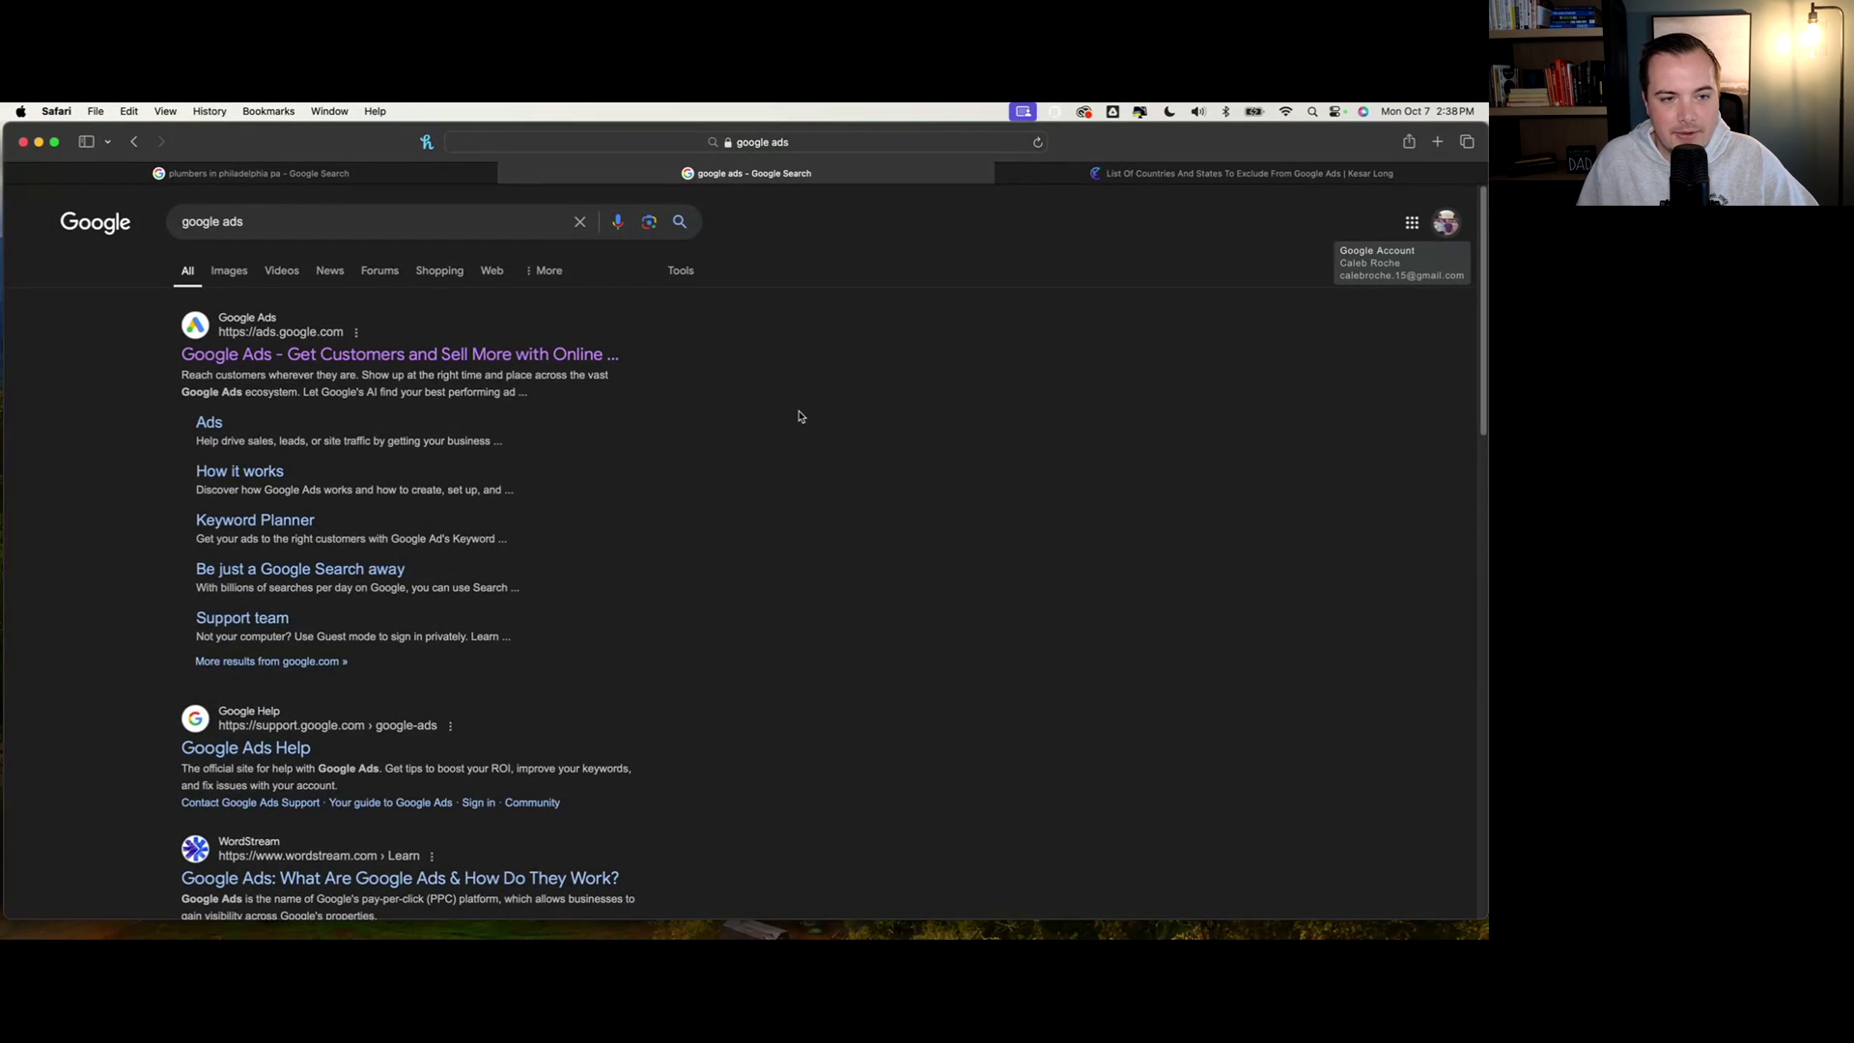
Go to the Google Ads homepage, review the sign-up credit offers, and choose Start now
click(429, 359)
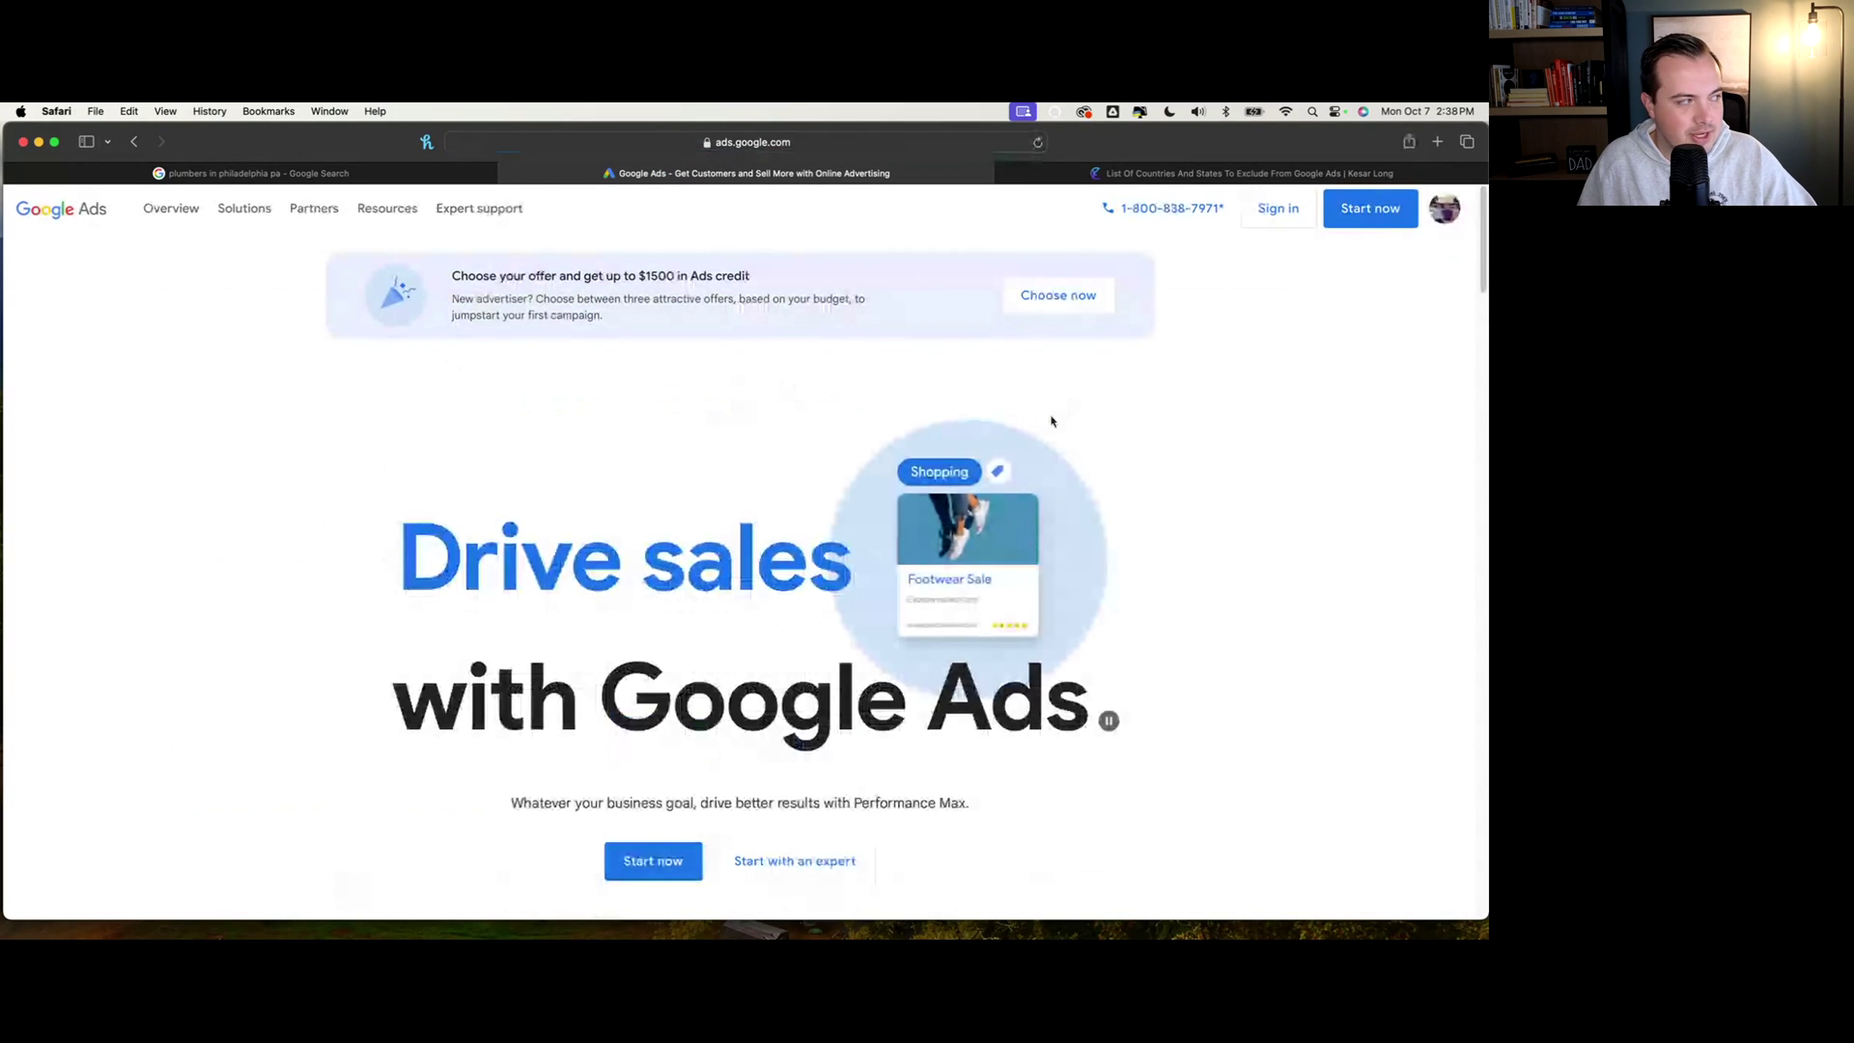
drag(669, 375, 462, 275)
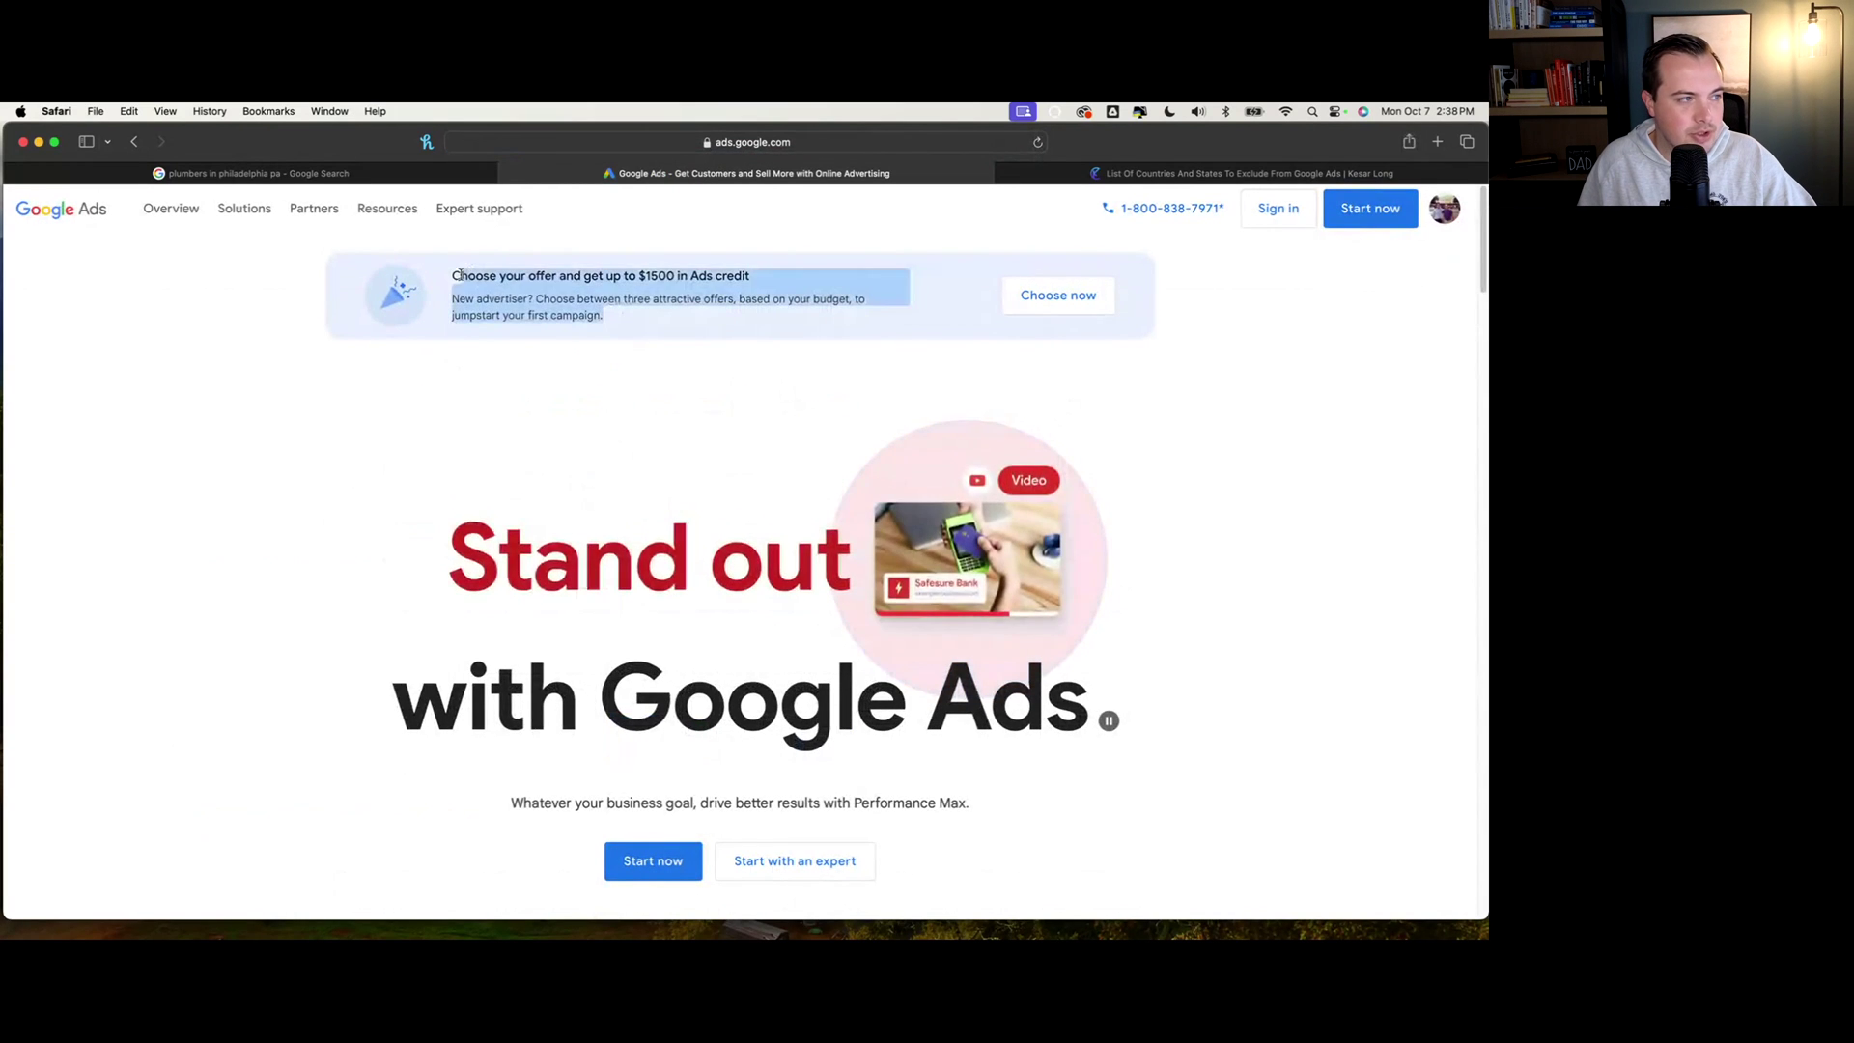
click(468, 289)
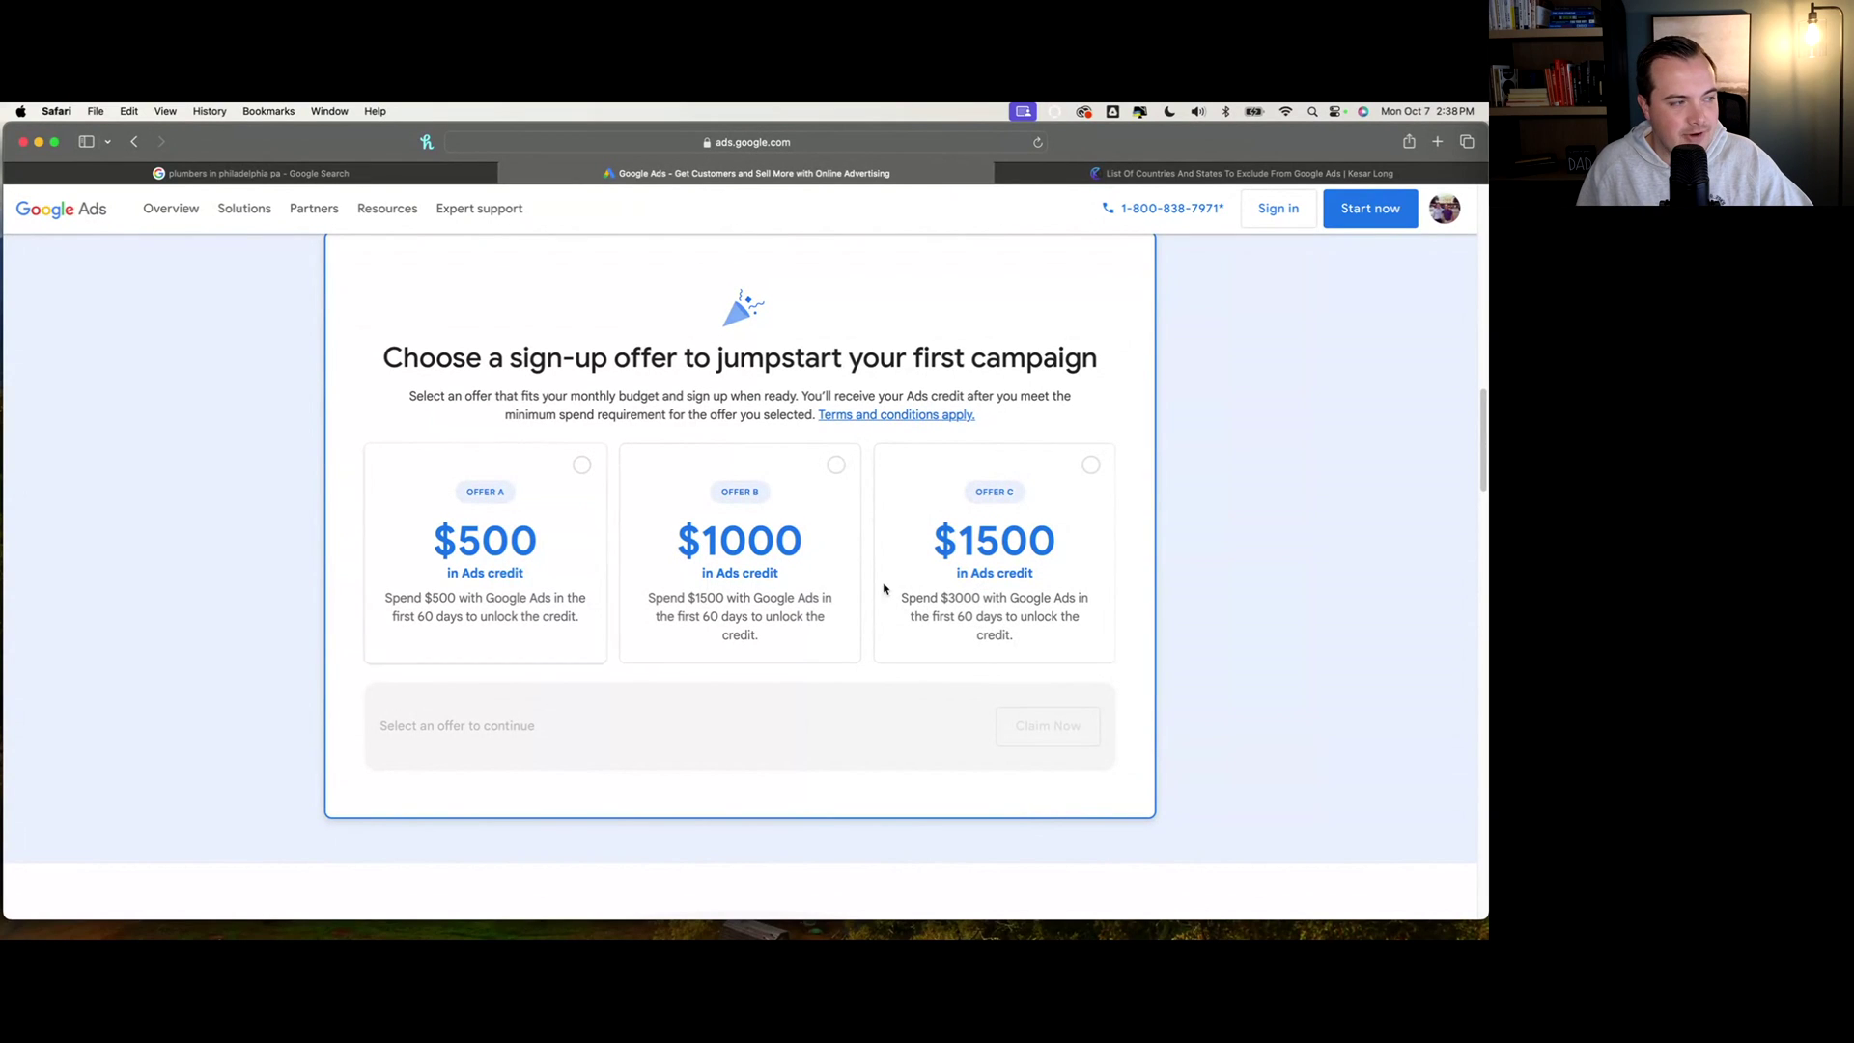
scroll(1055, 547, up, 1)
scroll(1056, 547, up, 10)
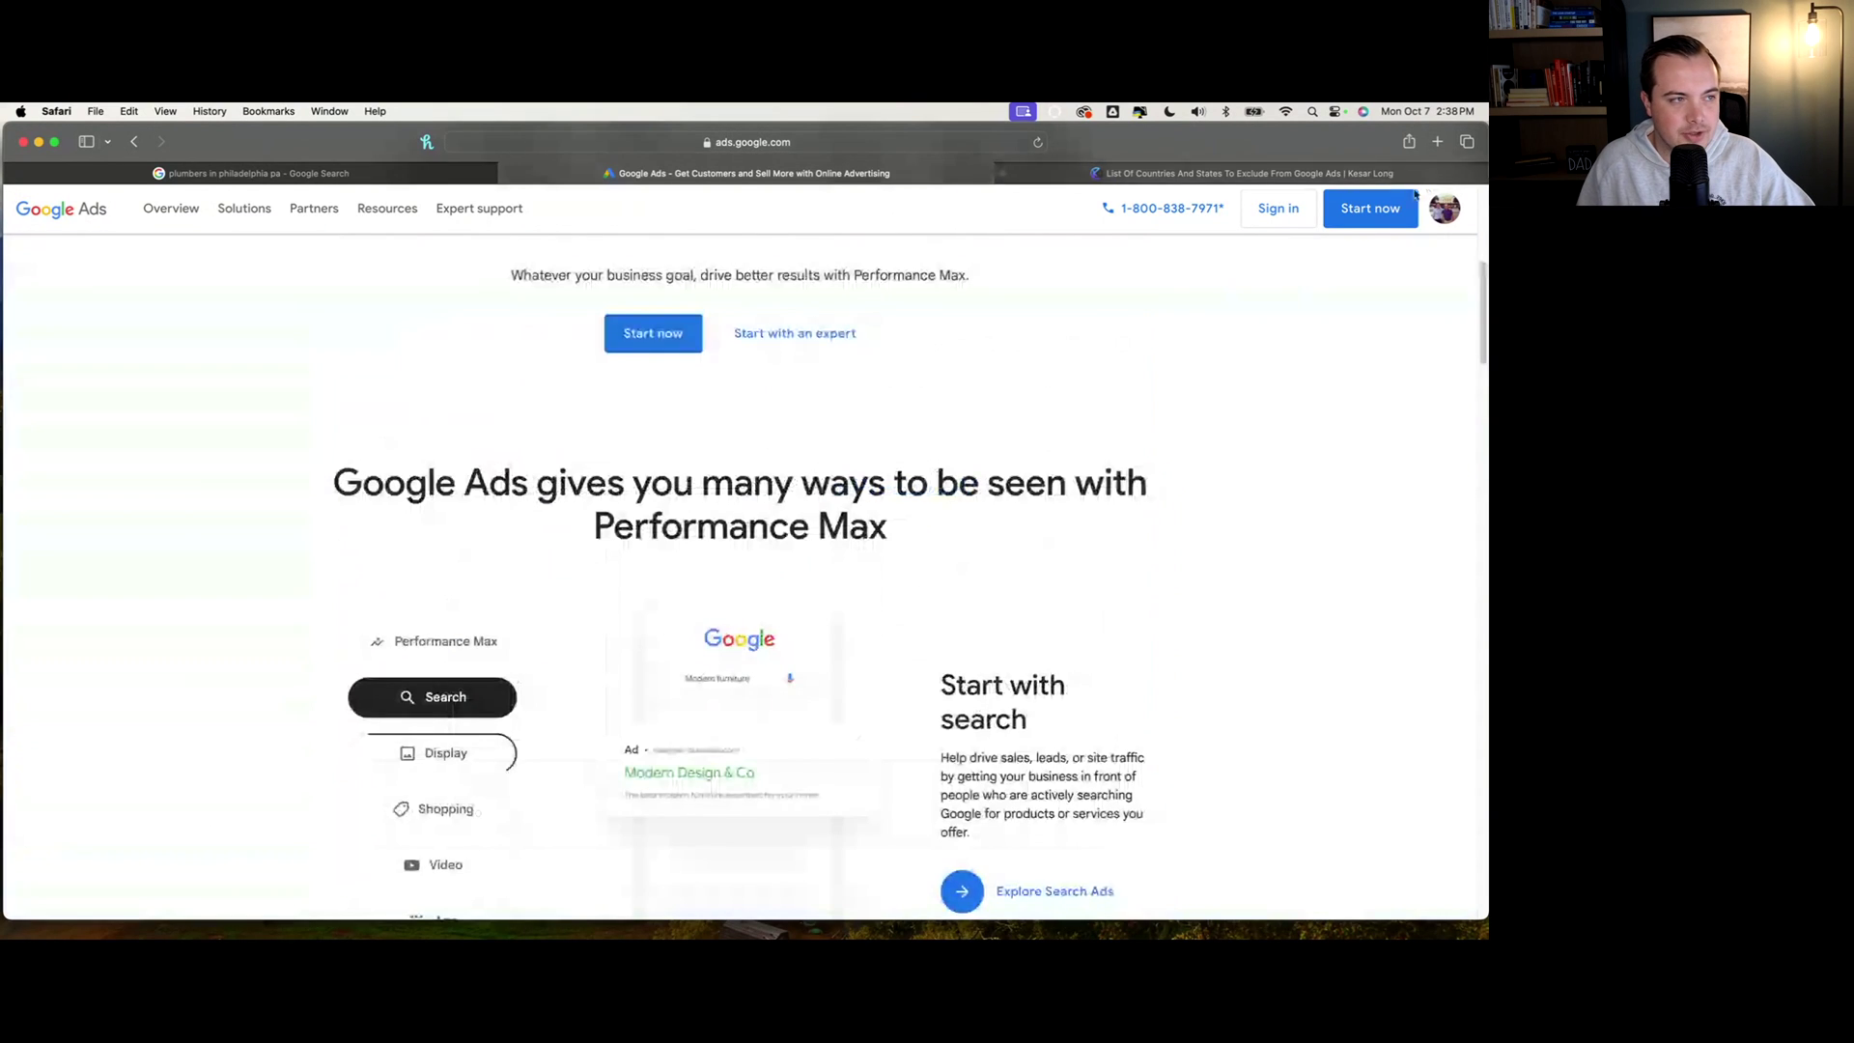
click(1372, 220)
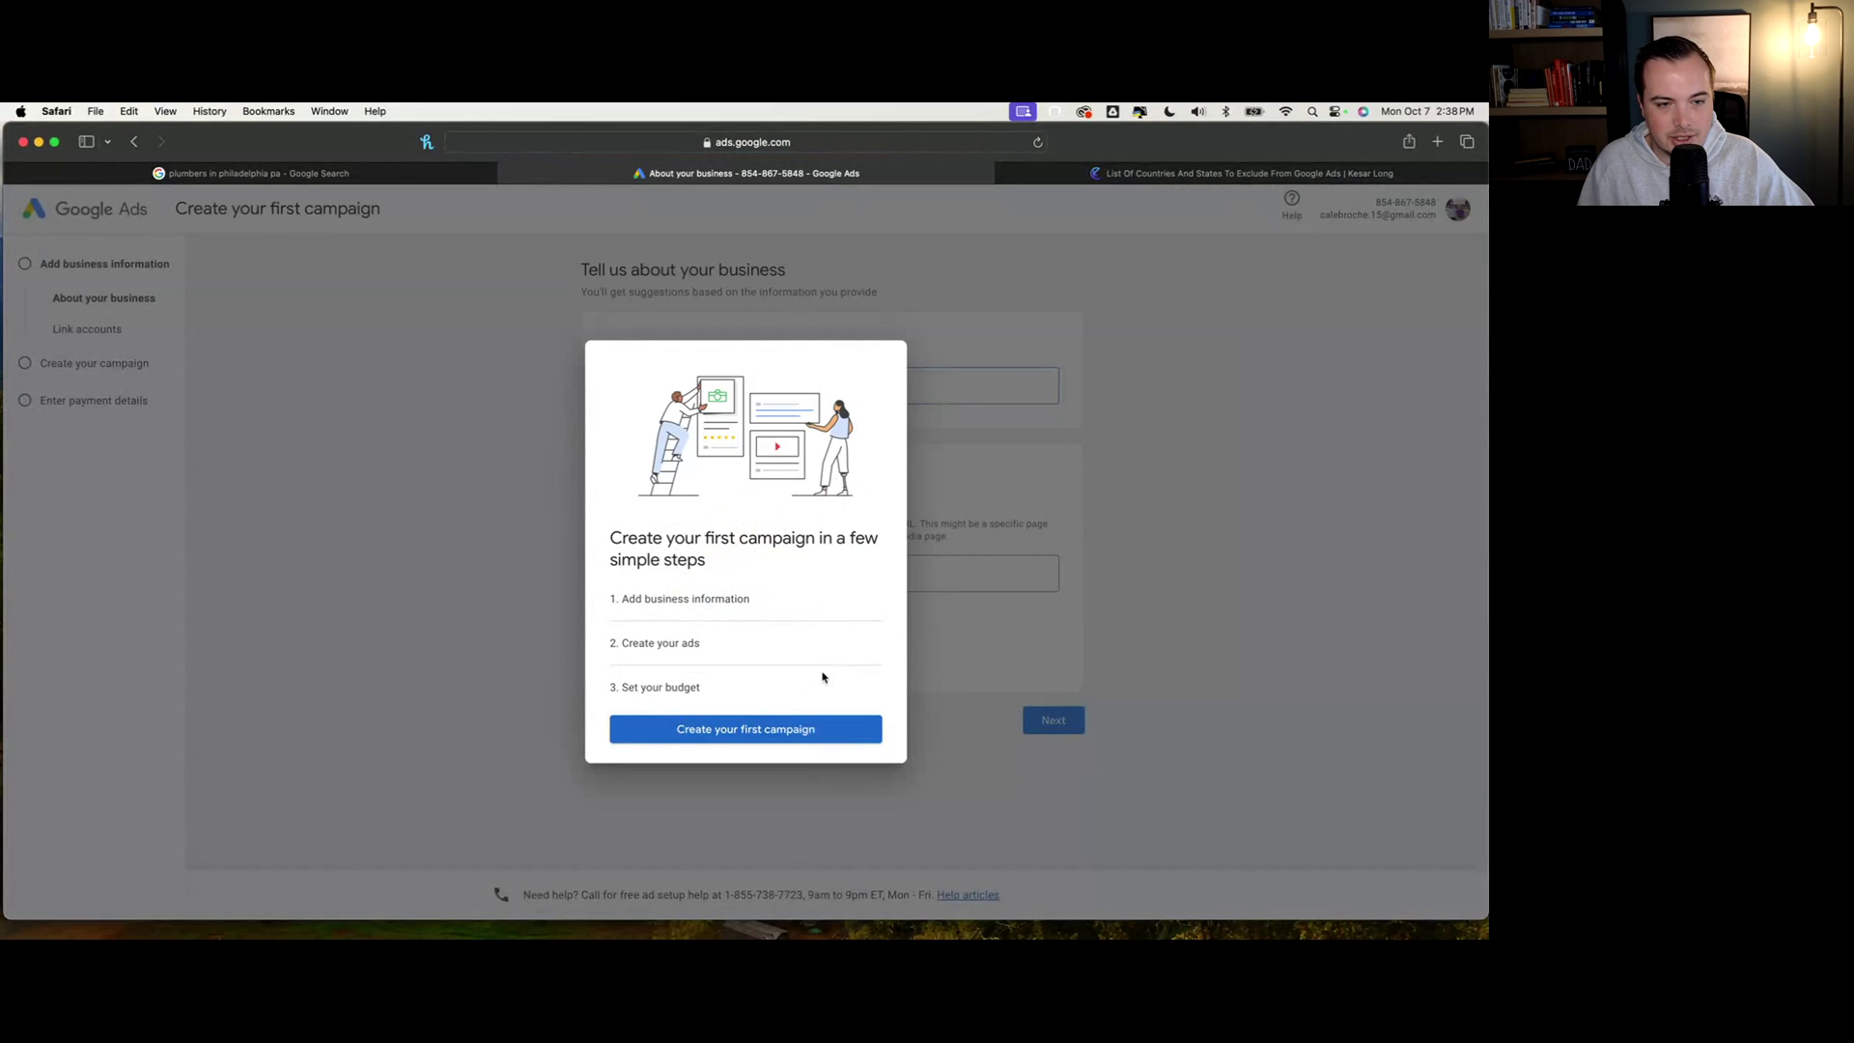
click(799, 739)
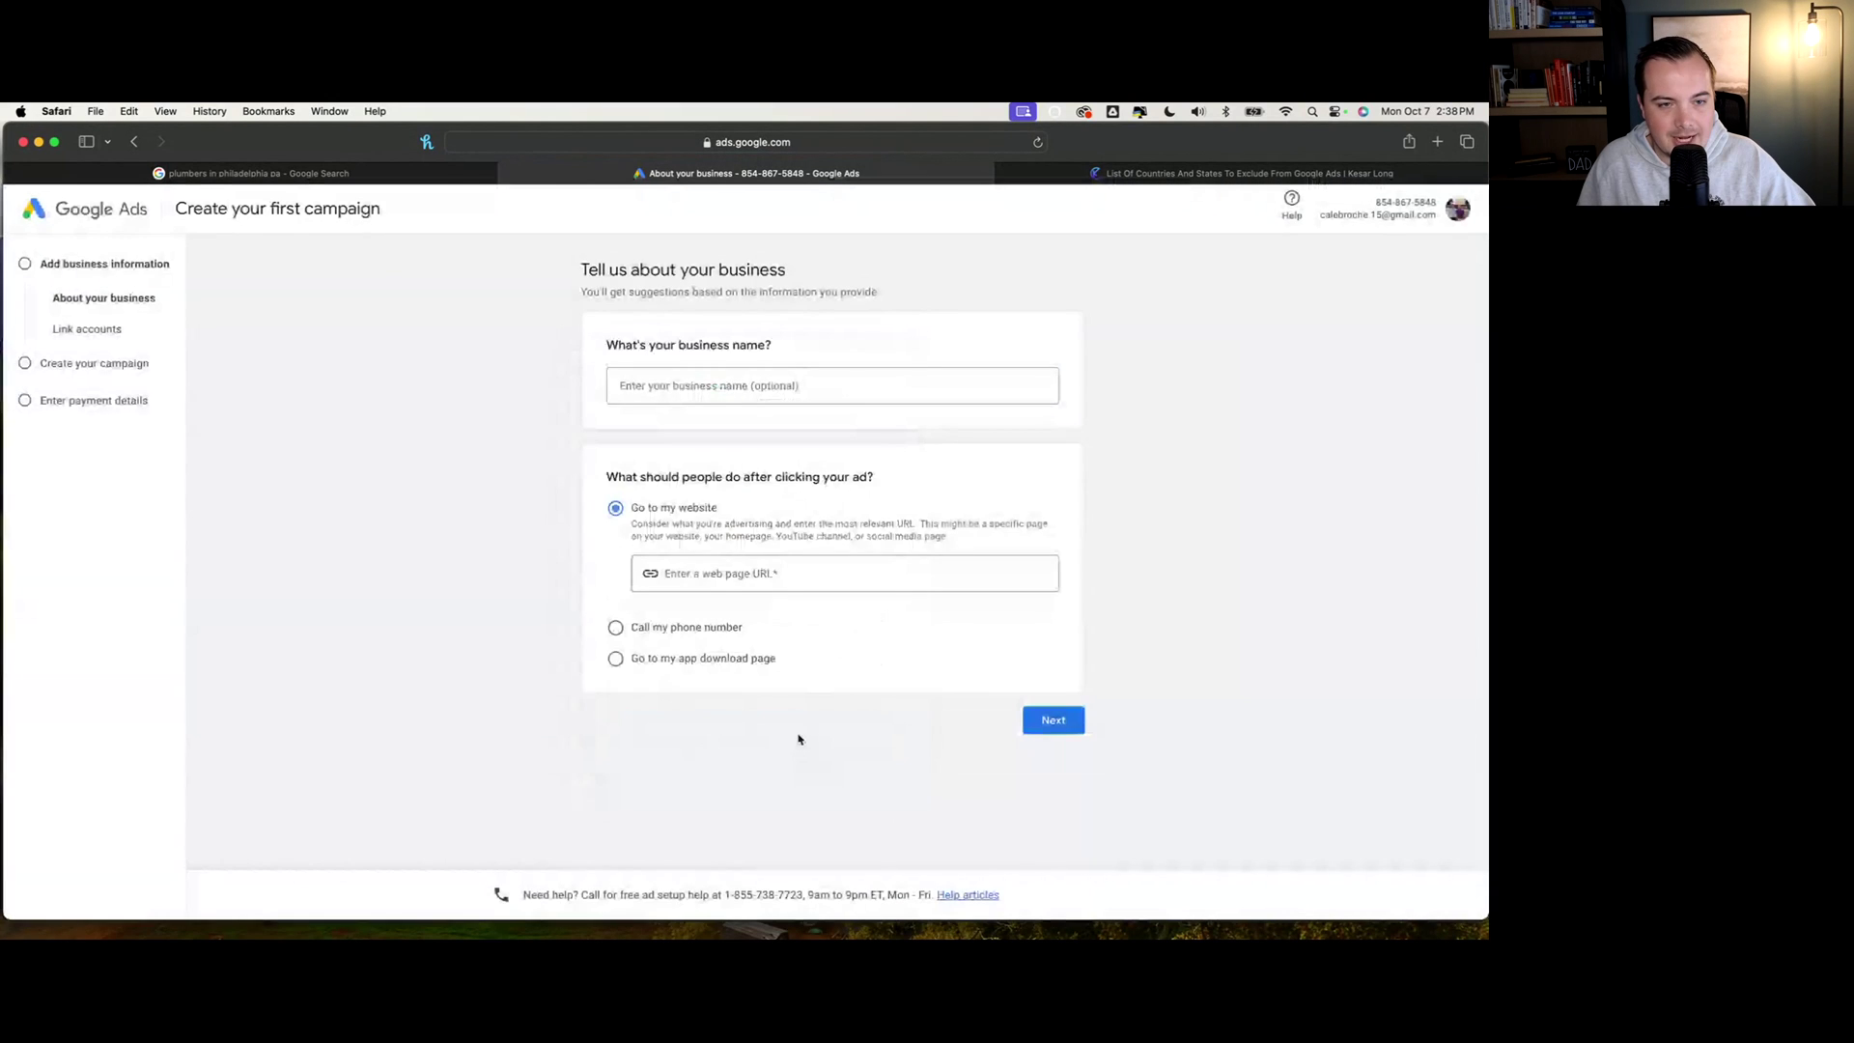
click(772, 377)
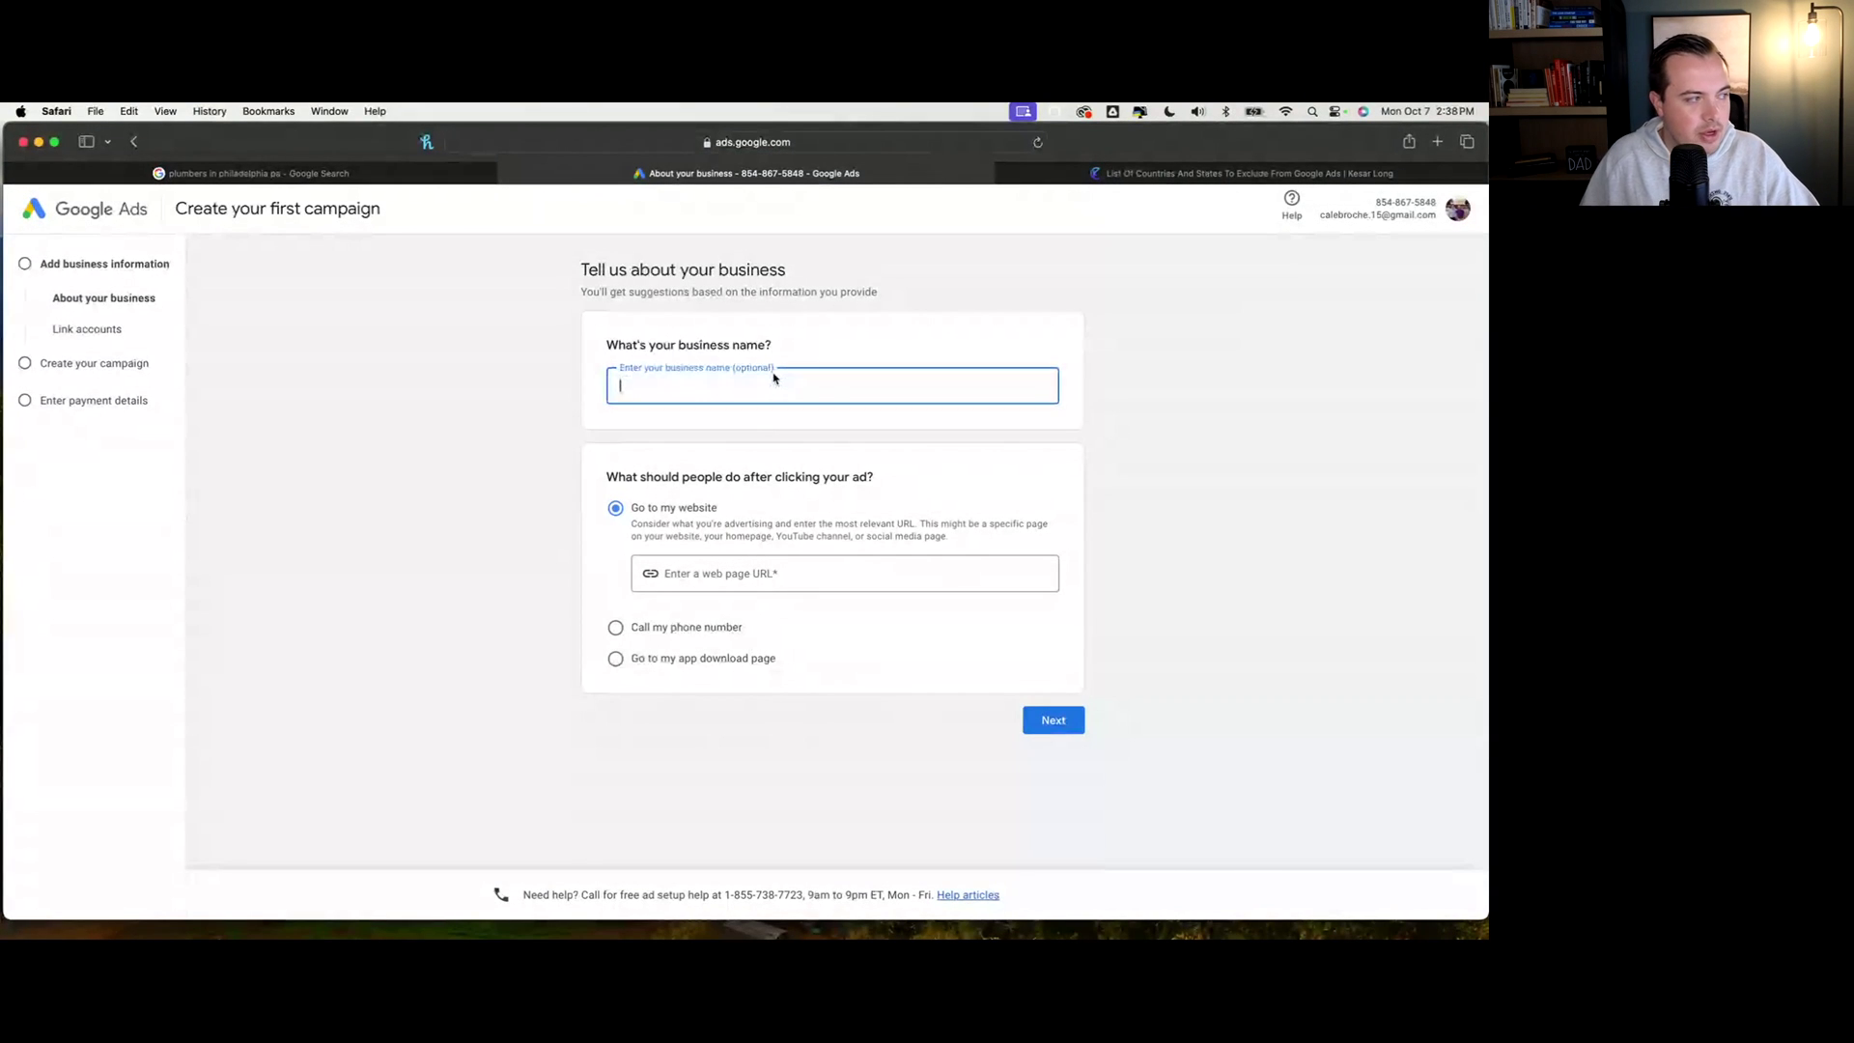
text(Phil)
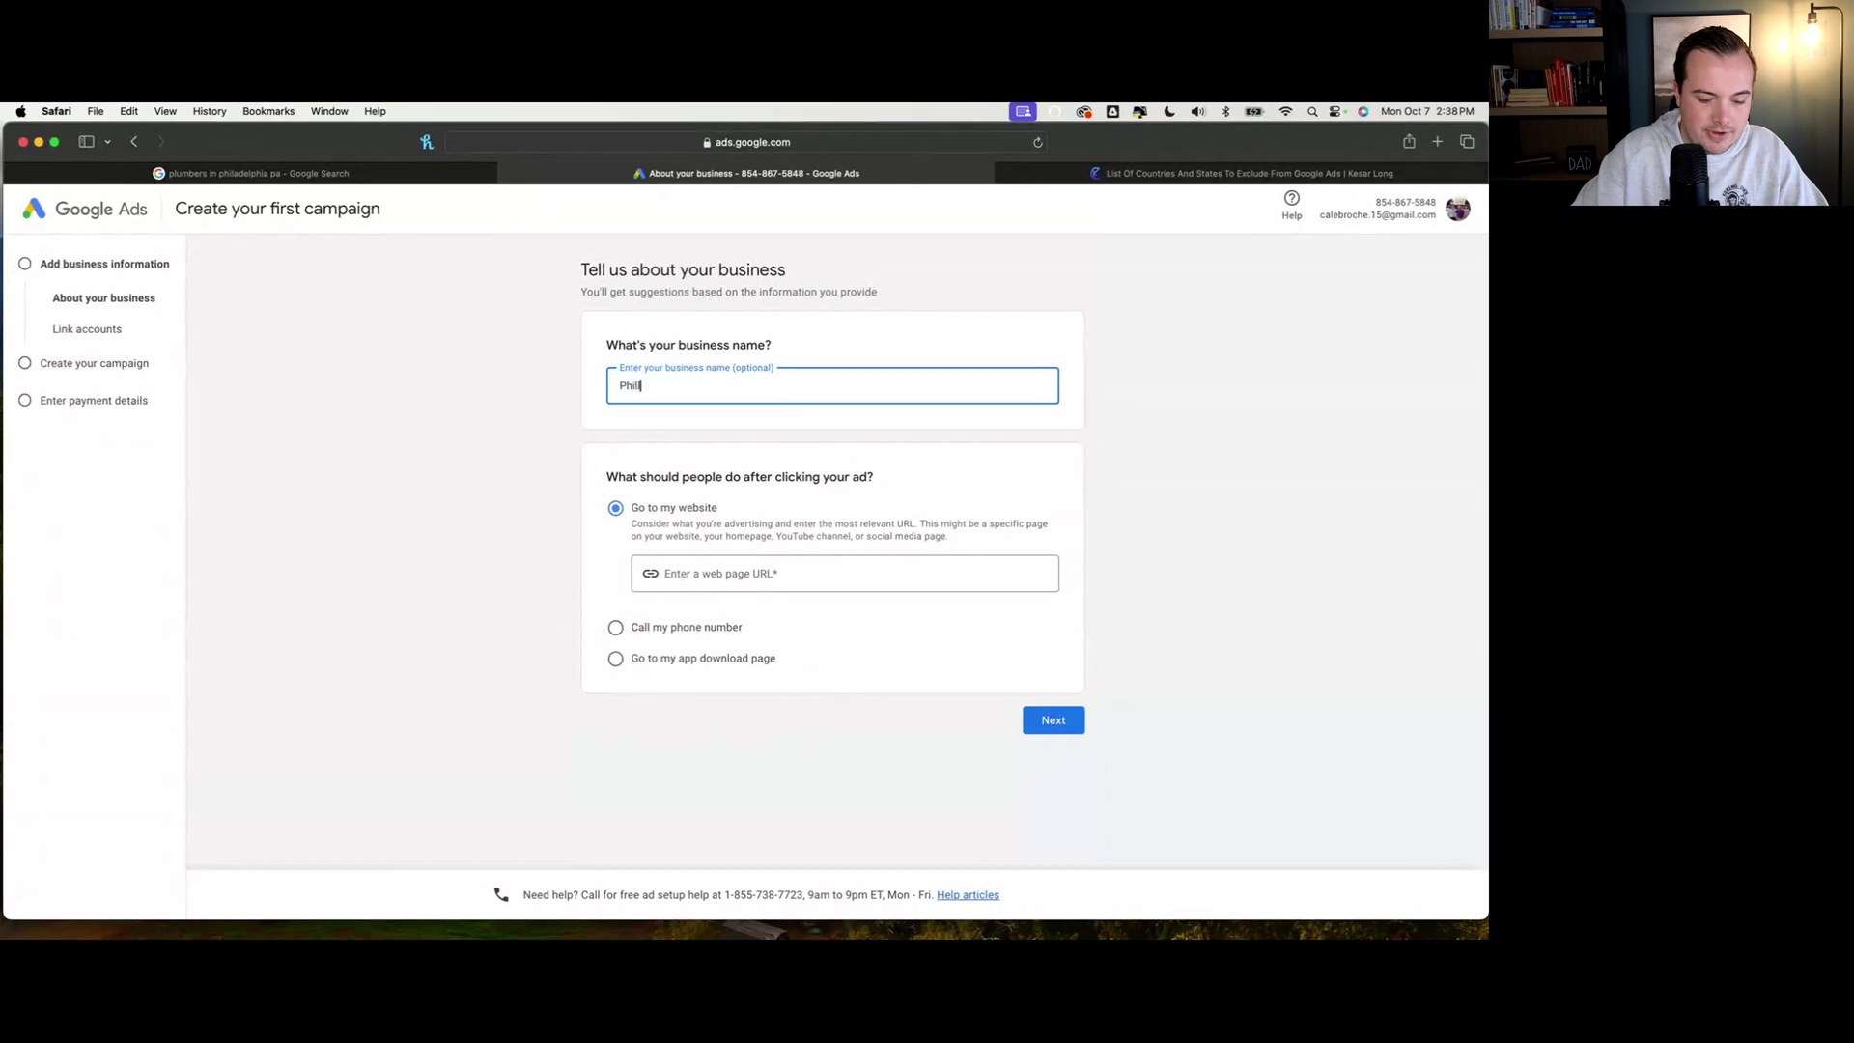
text(ly Bakery)
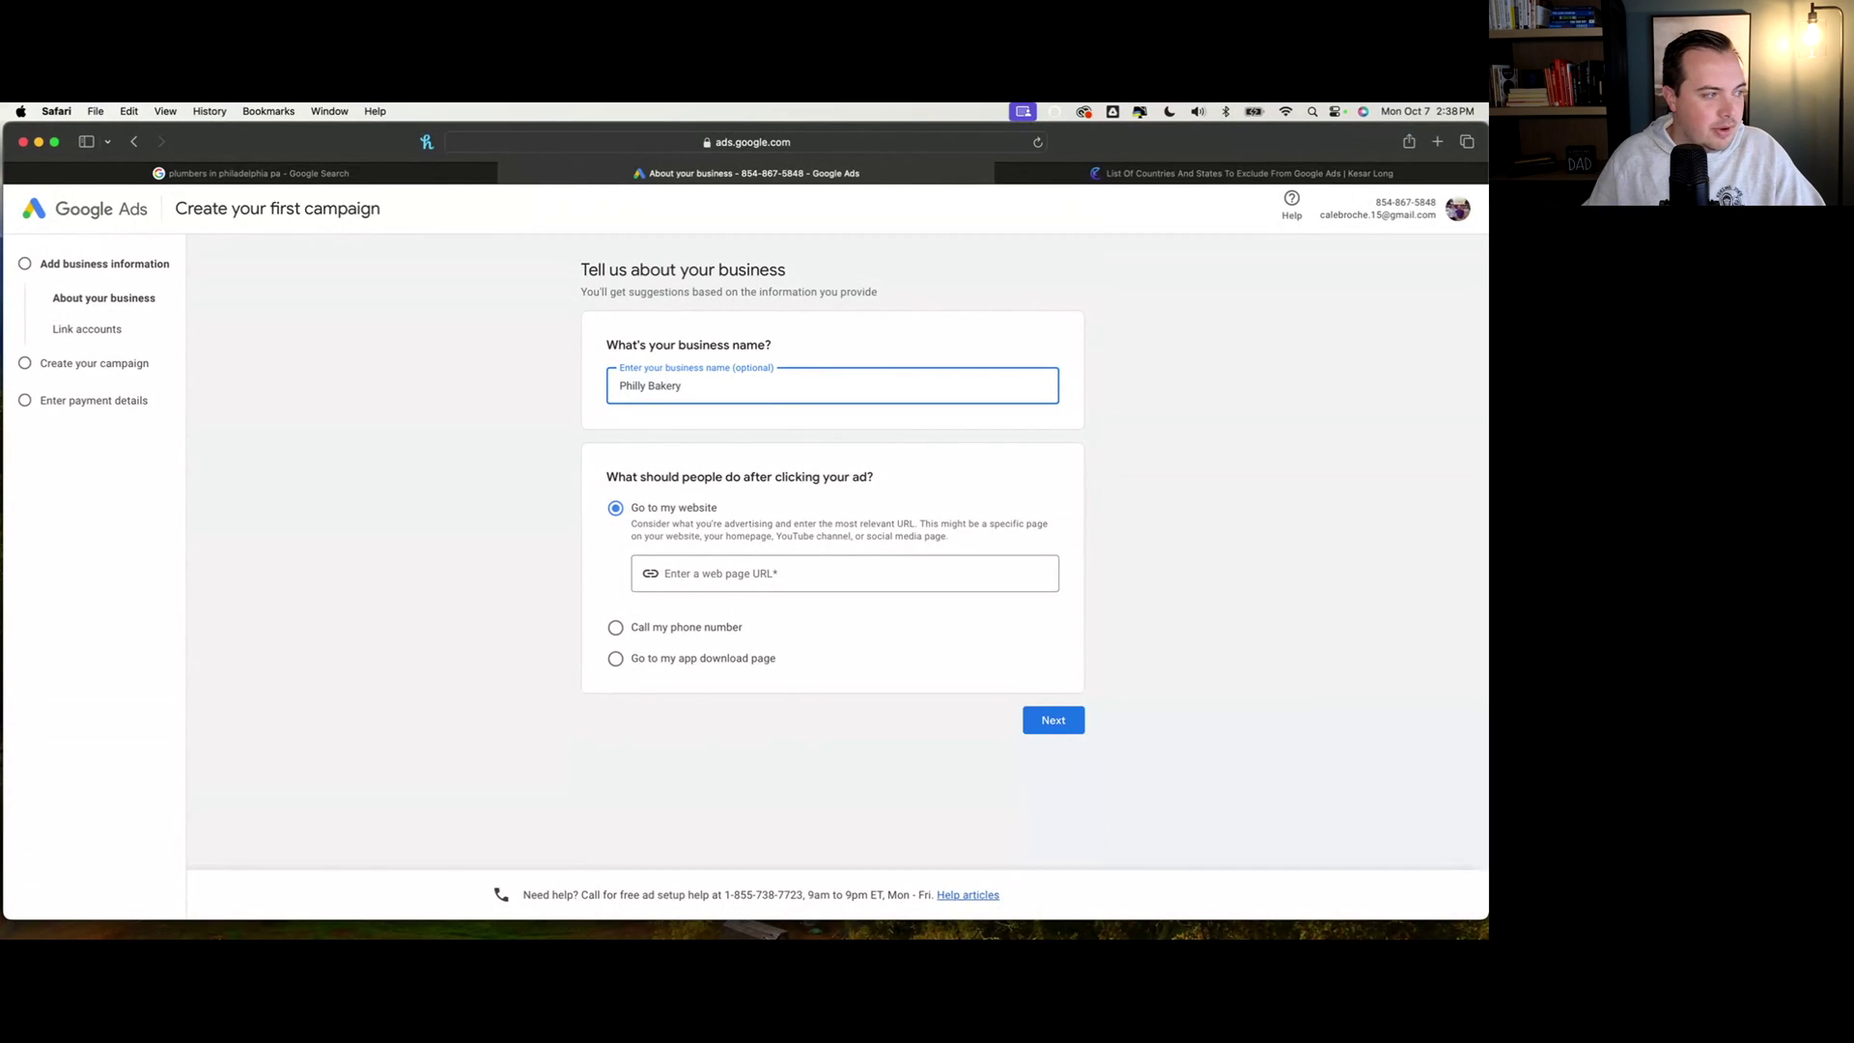
click(759, 571)
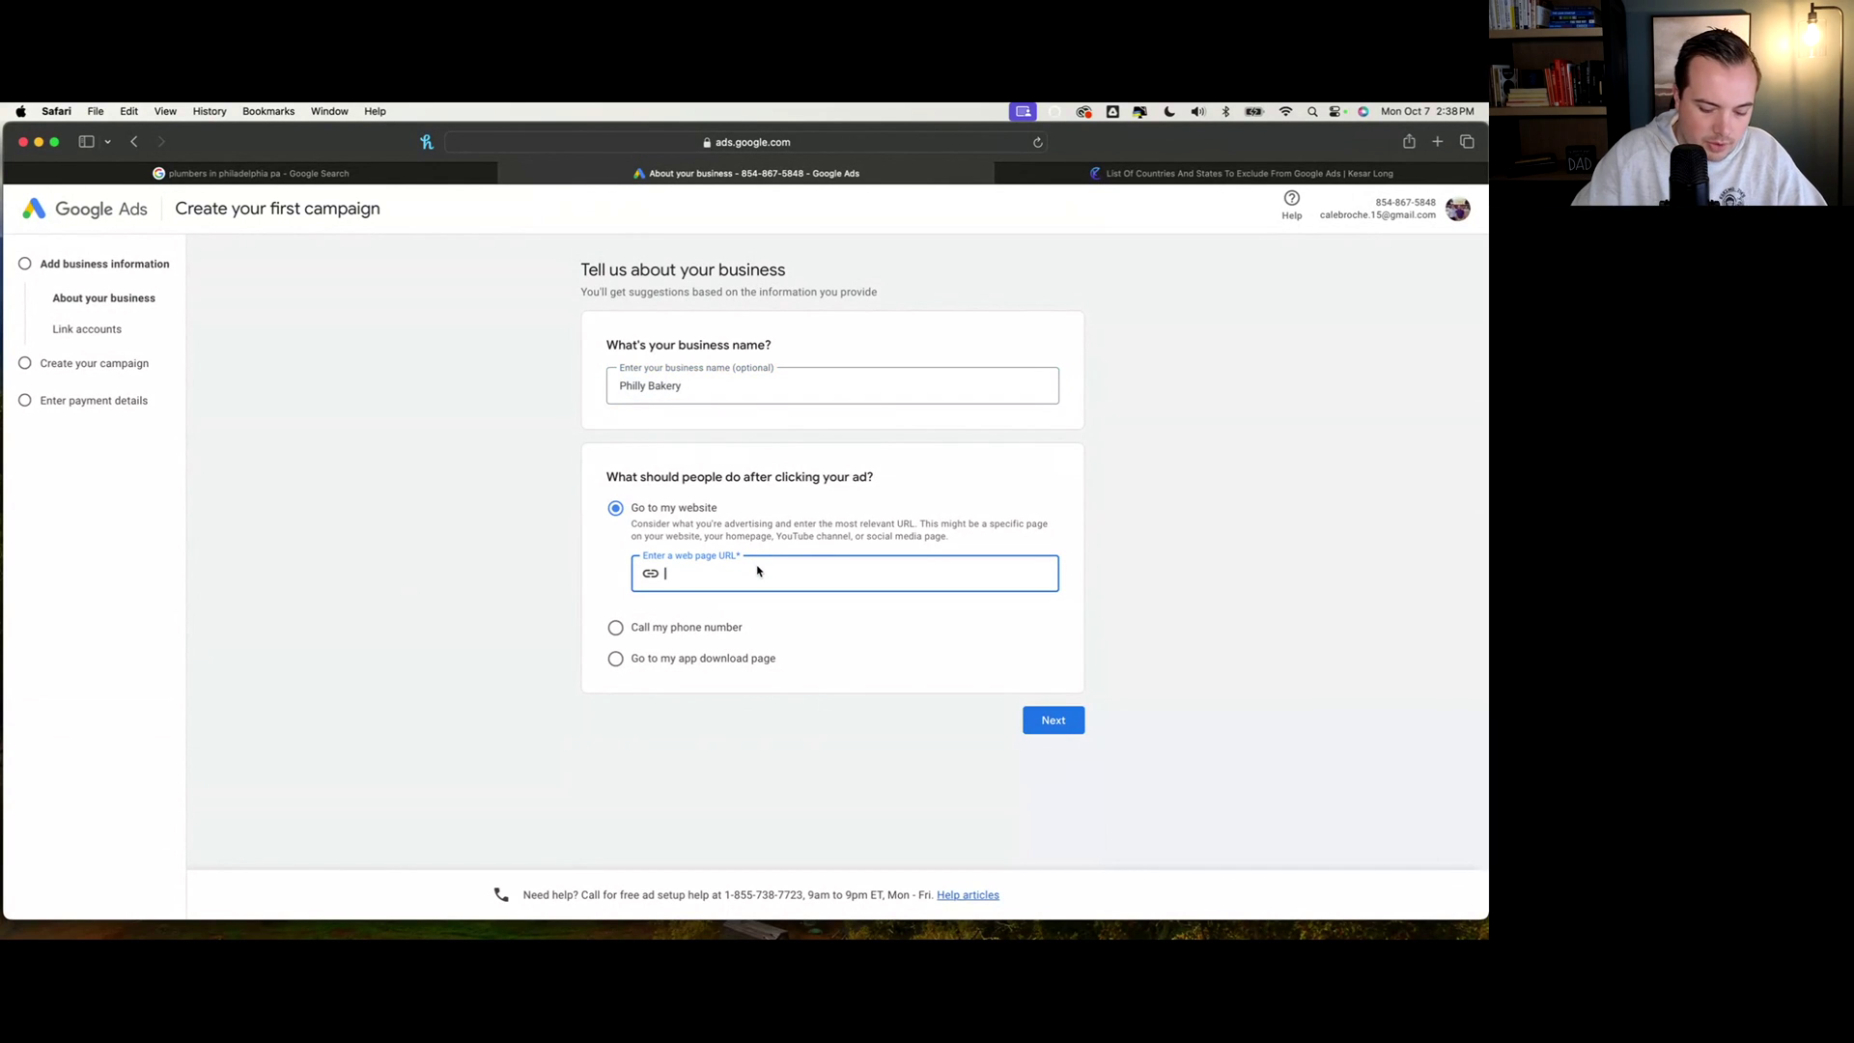
text(www.)
text(philly)
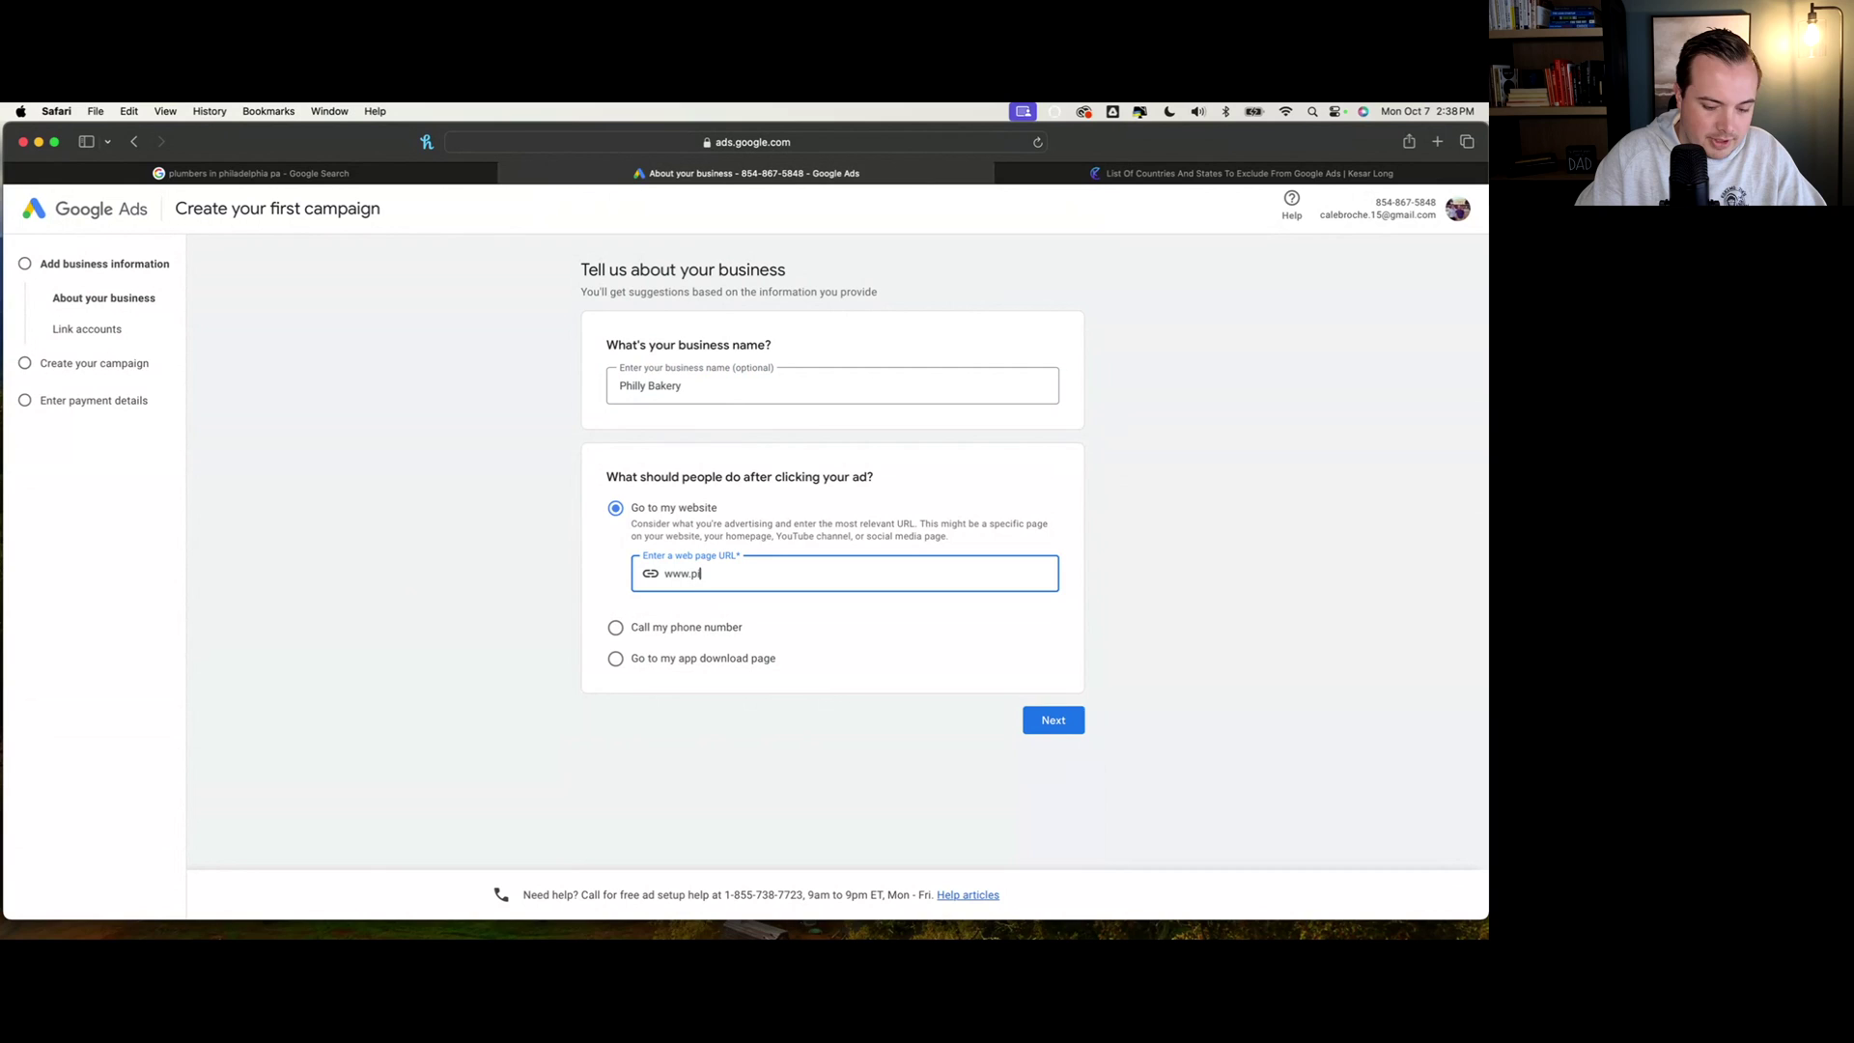
text(bakery.com)
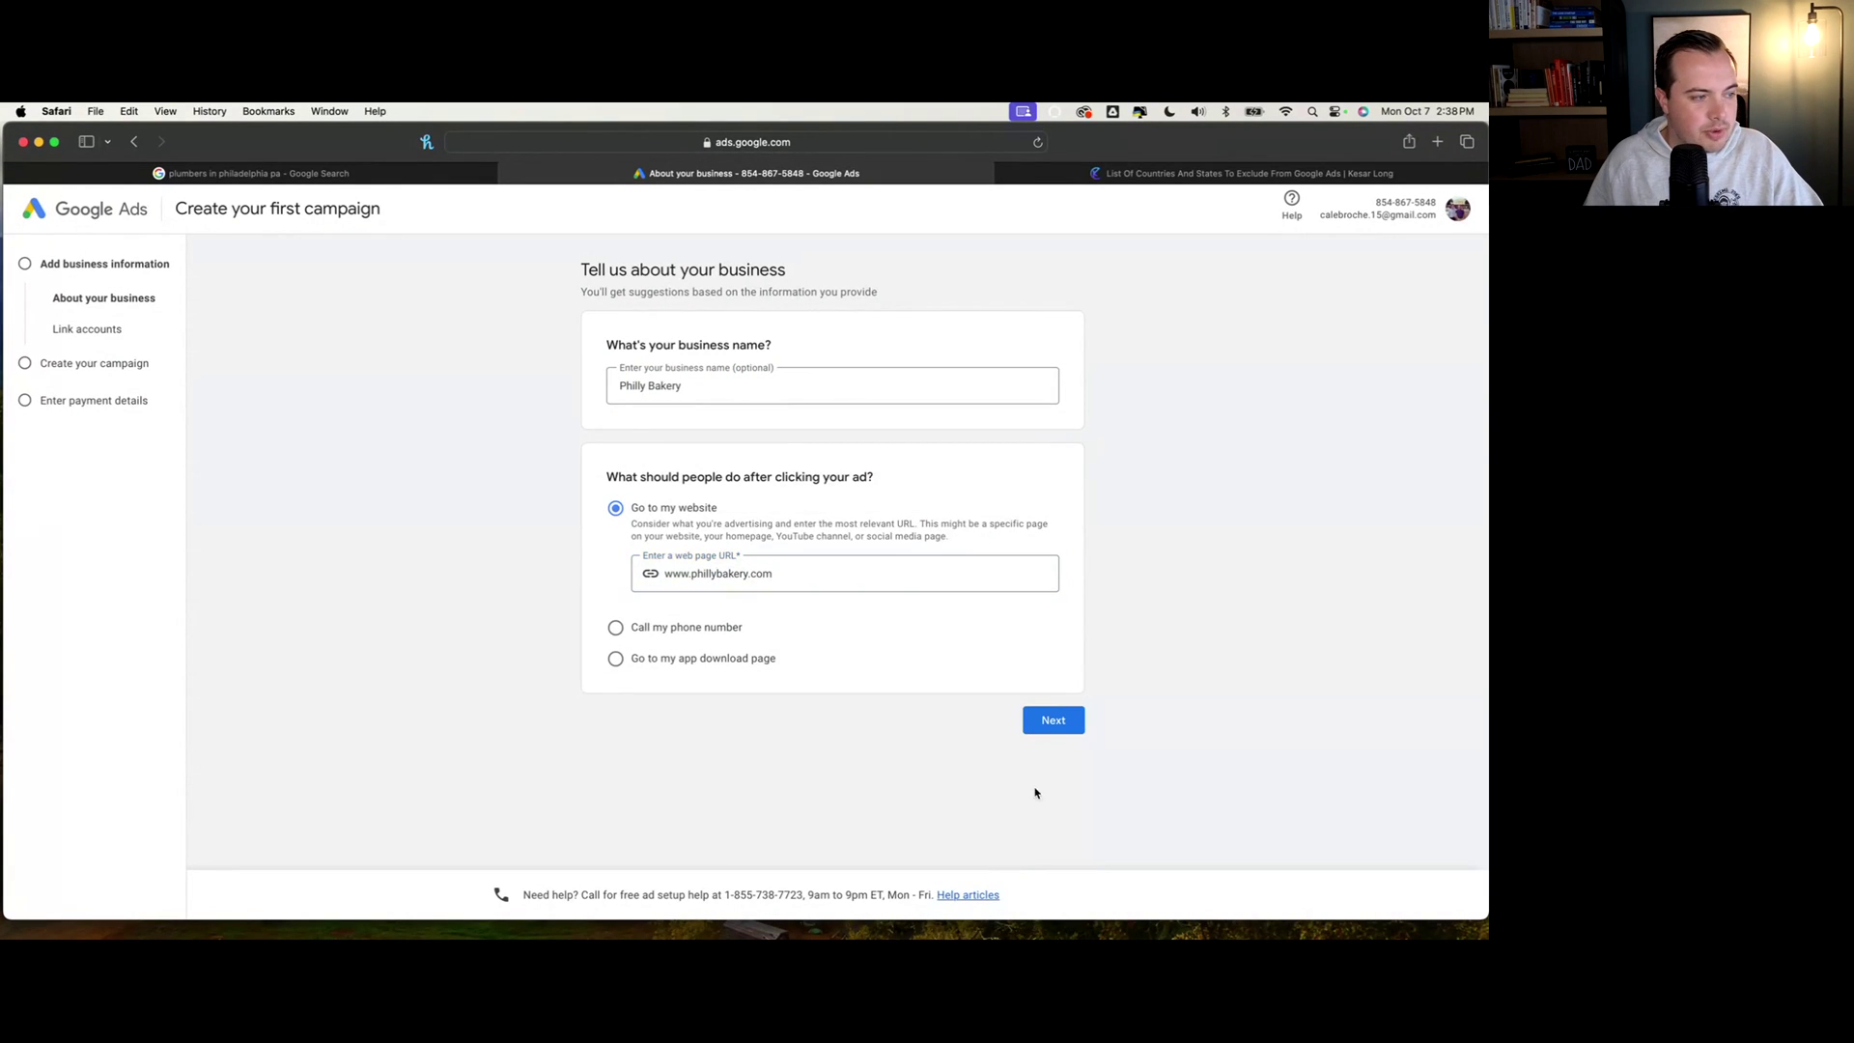
click(1054, 720)
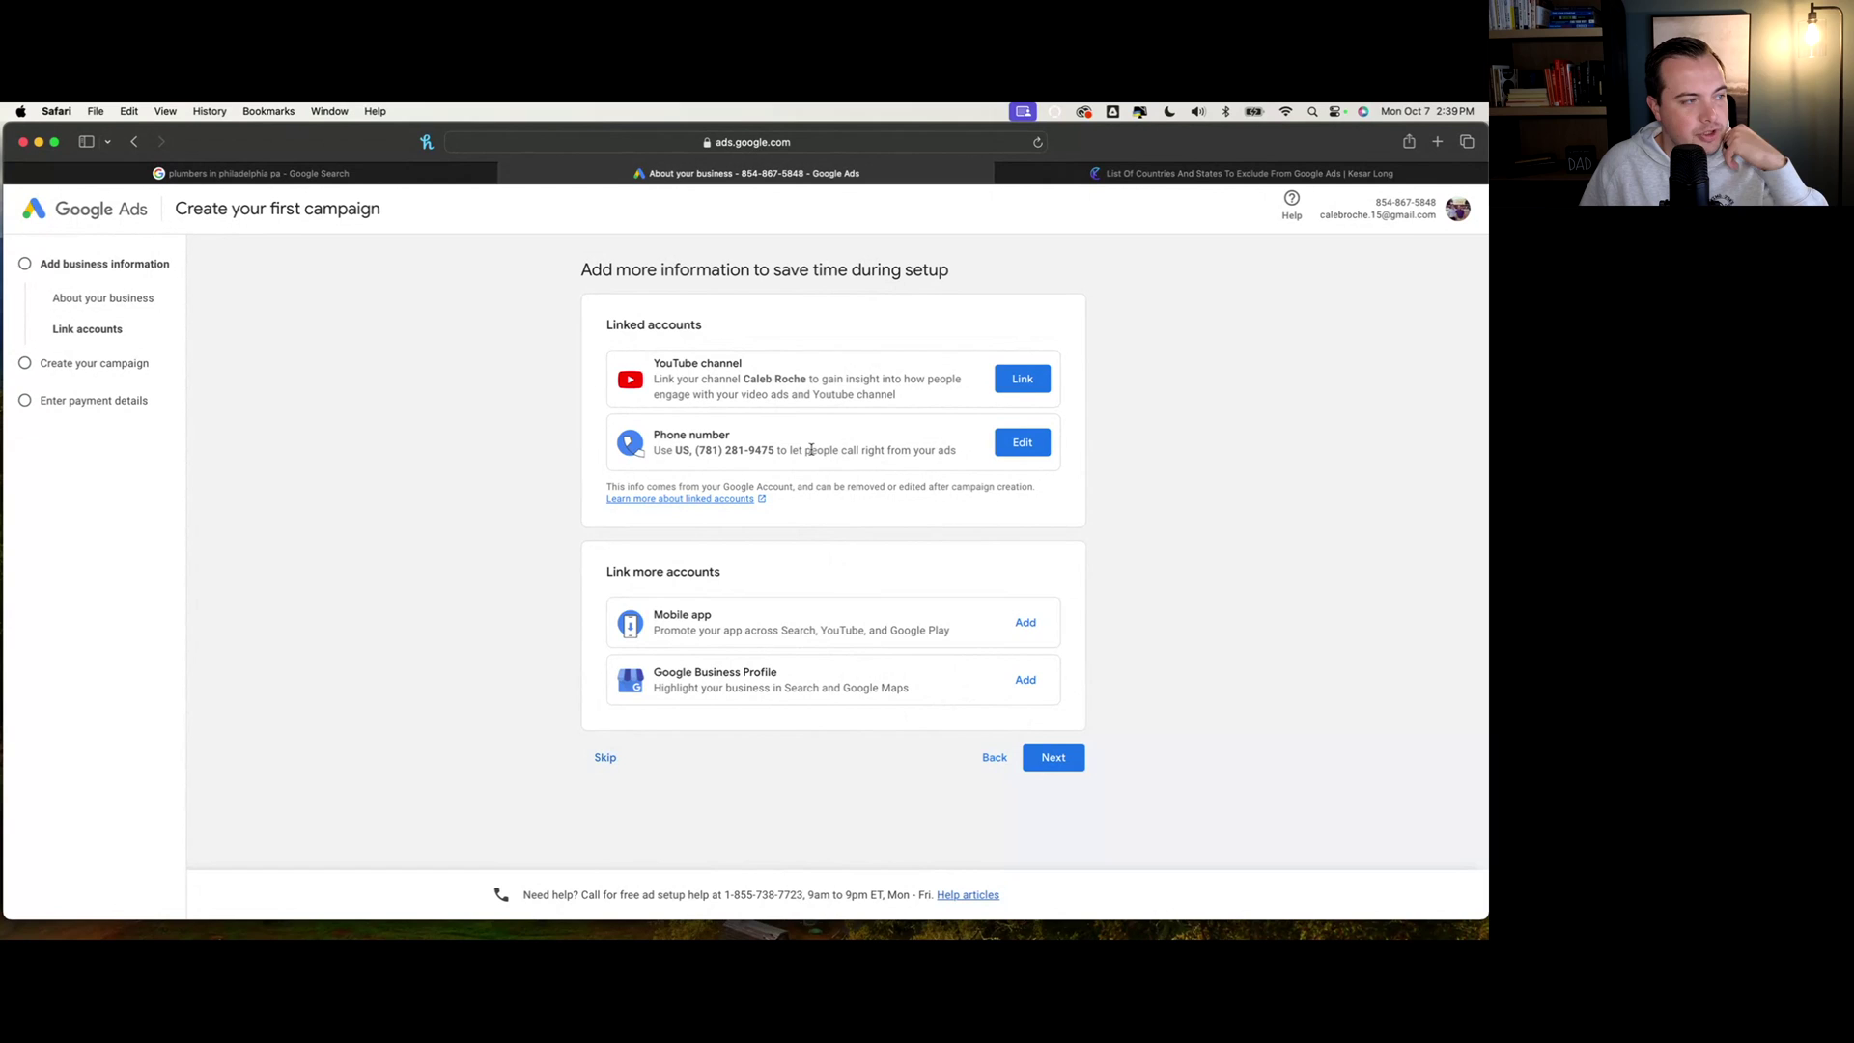
Skip linking accounts and continue to the campaign goal choice
click(1053, 763)
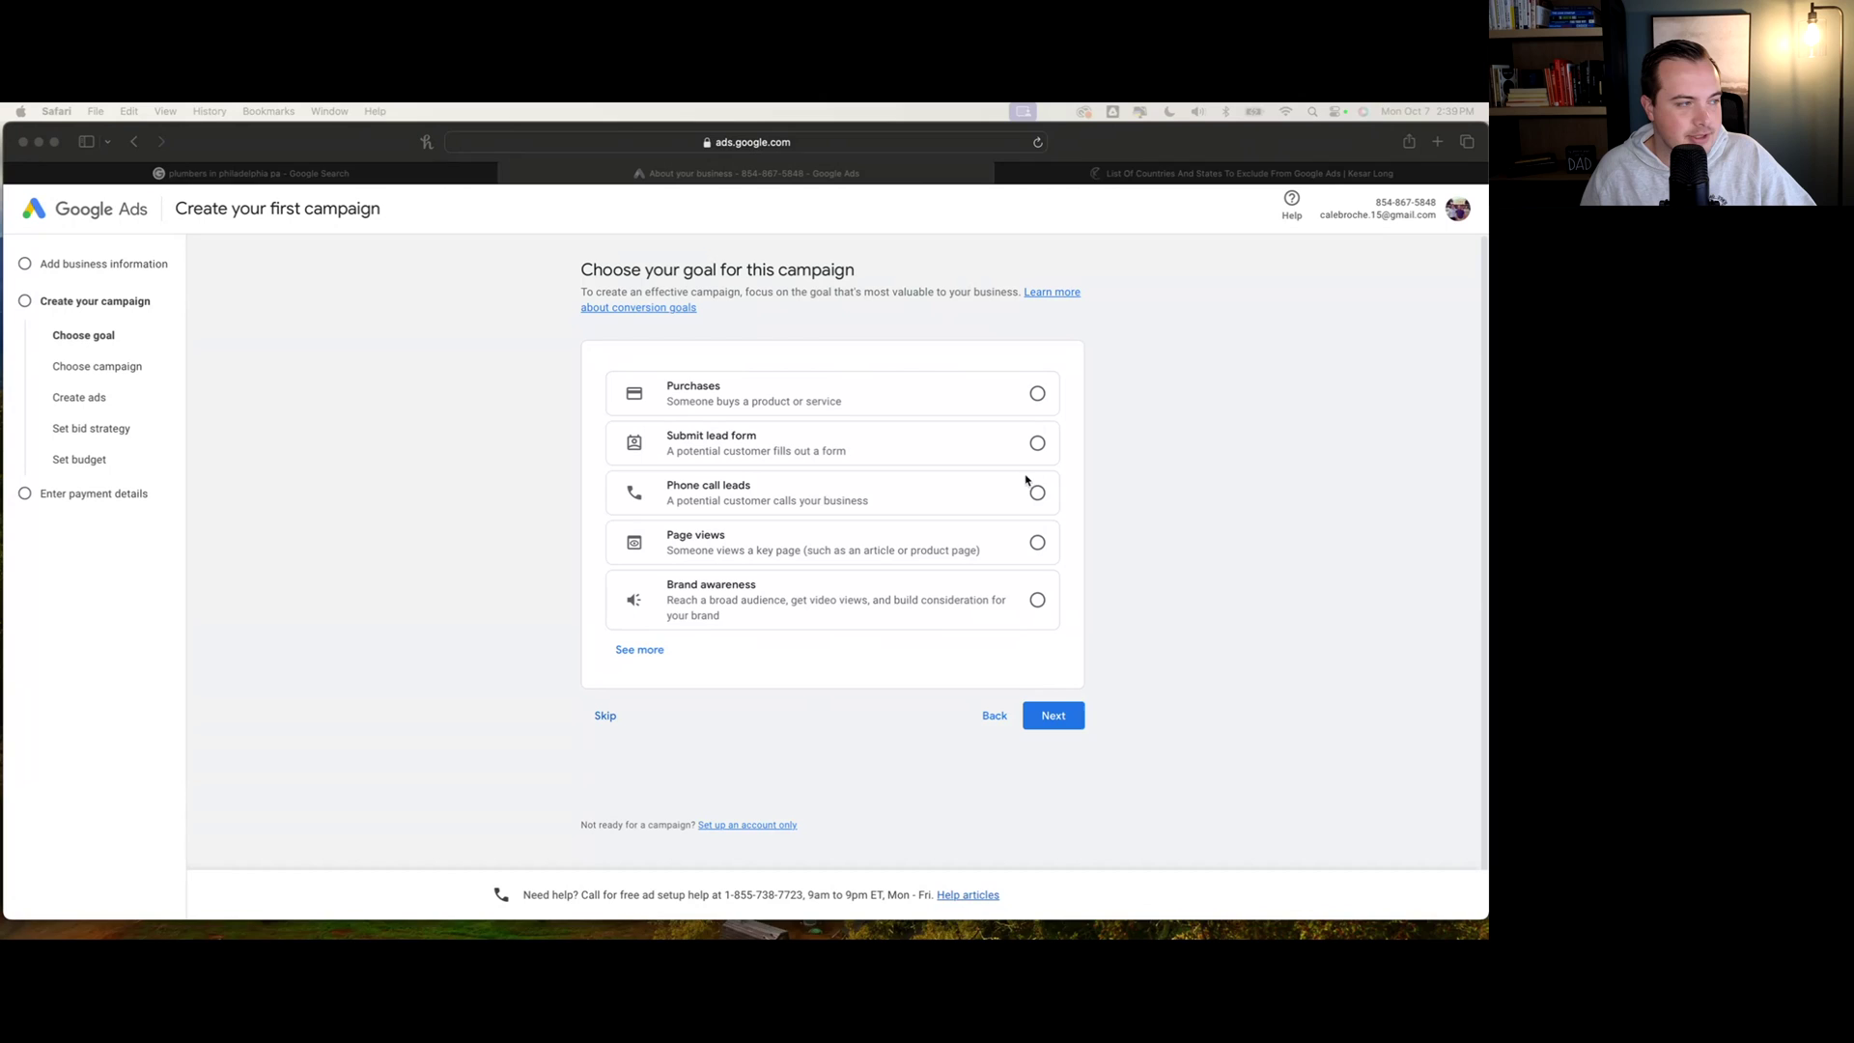
Compare the Purchases and Submit lead form goals, then pick Brand awareness and continue
click(875, 414)
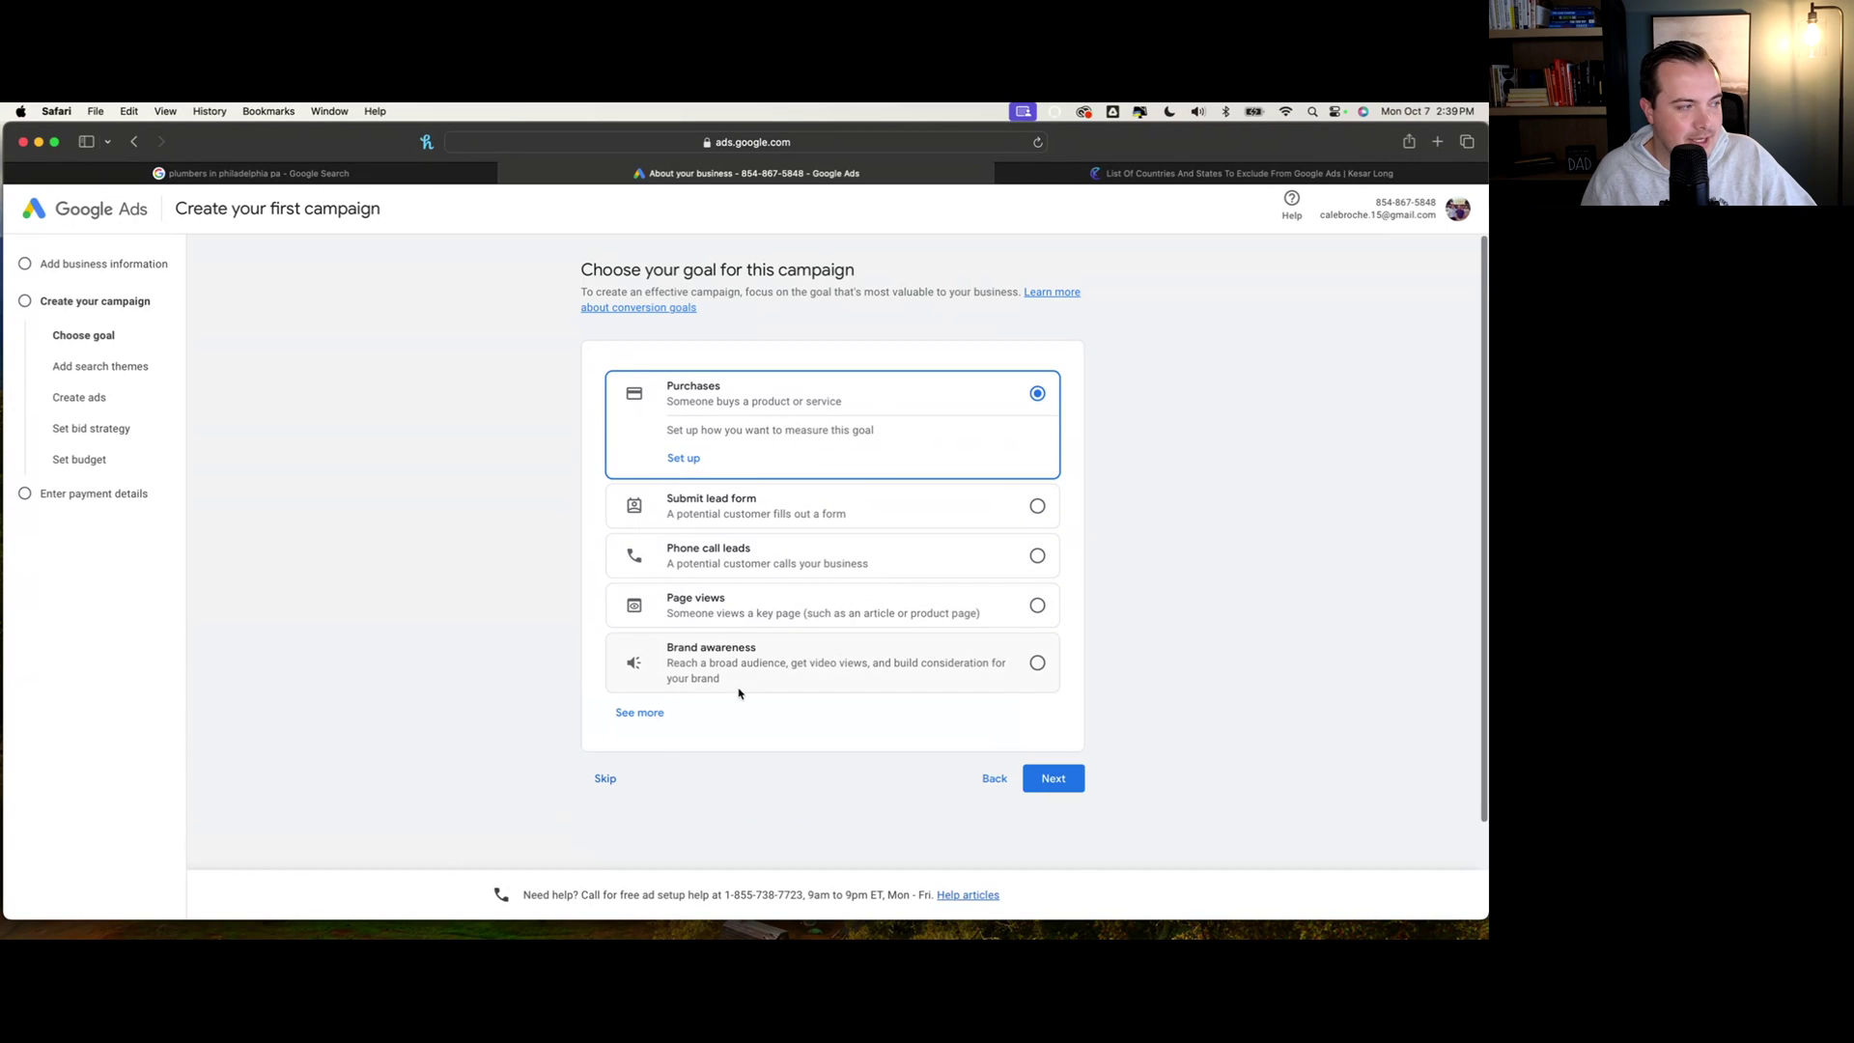
click(642, 723)
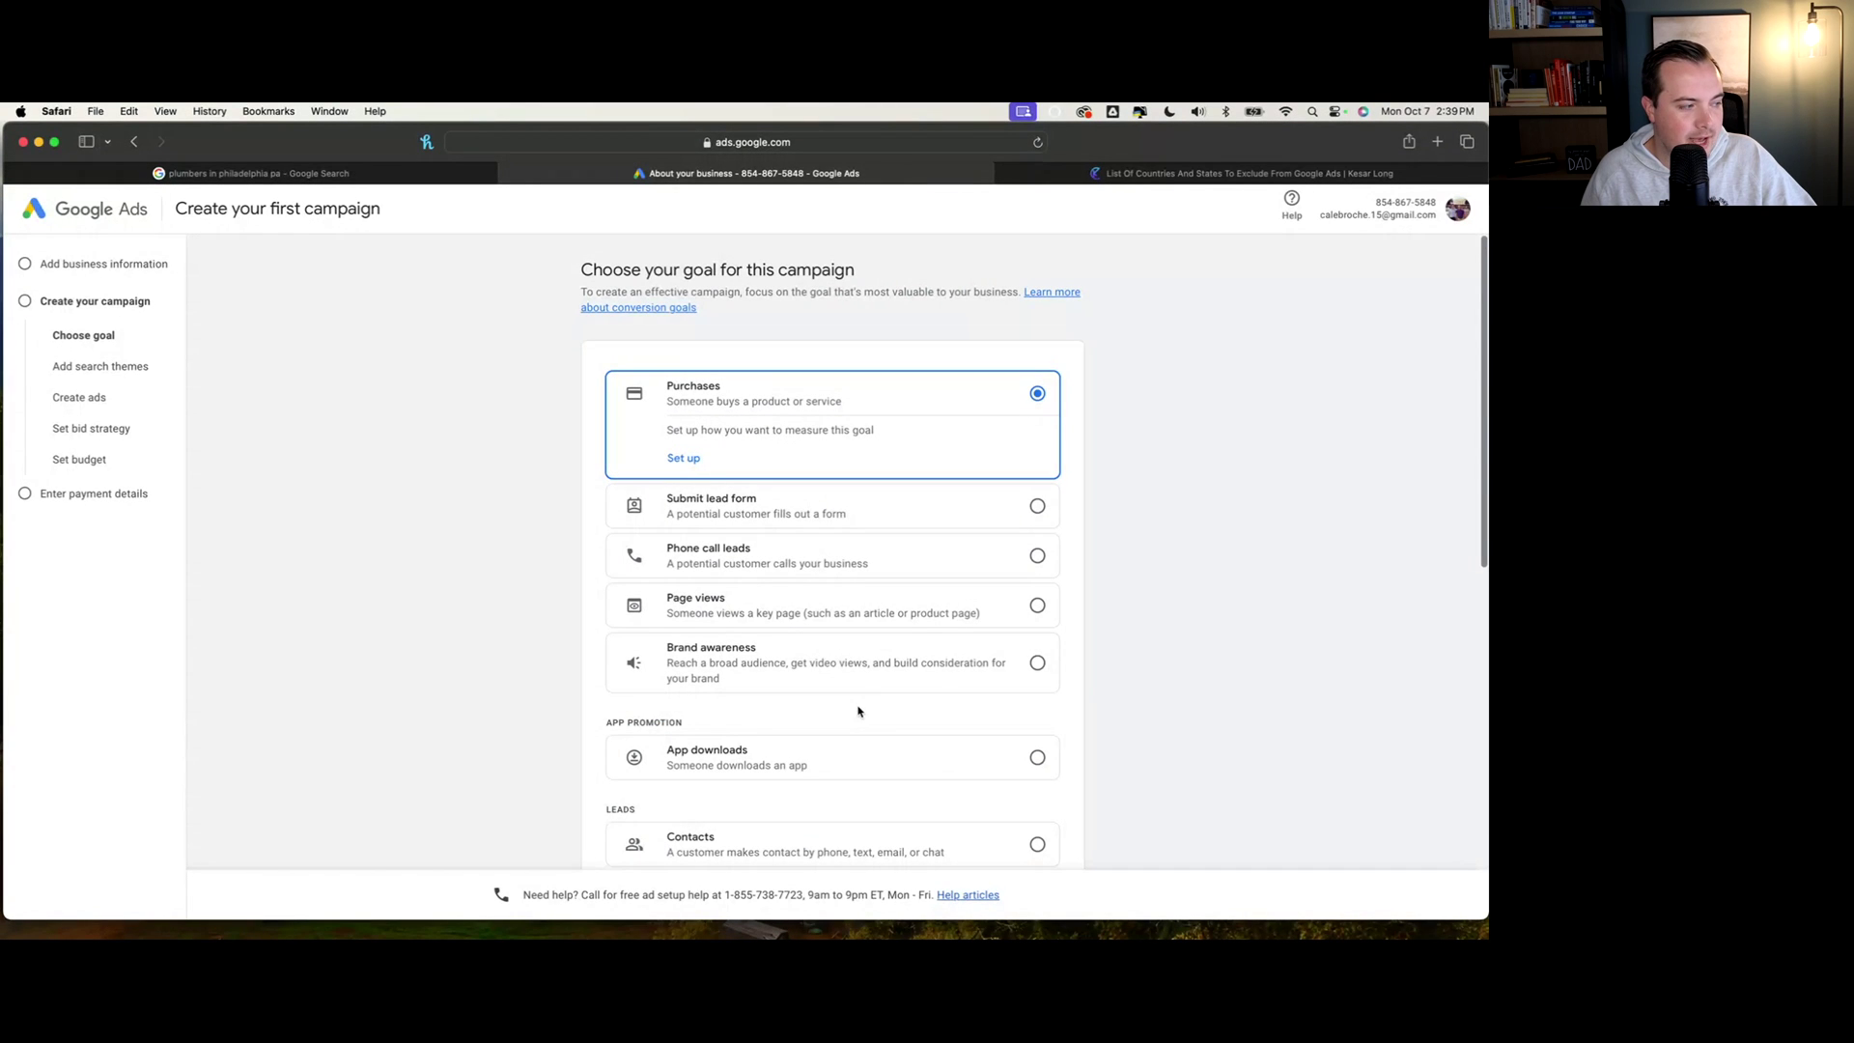
scroll(859, 712, down, 10)
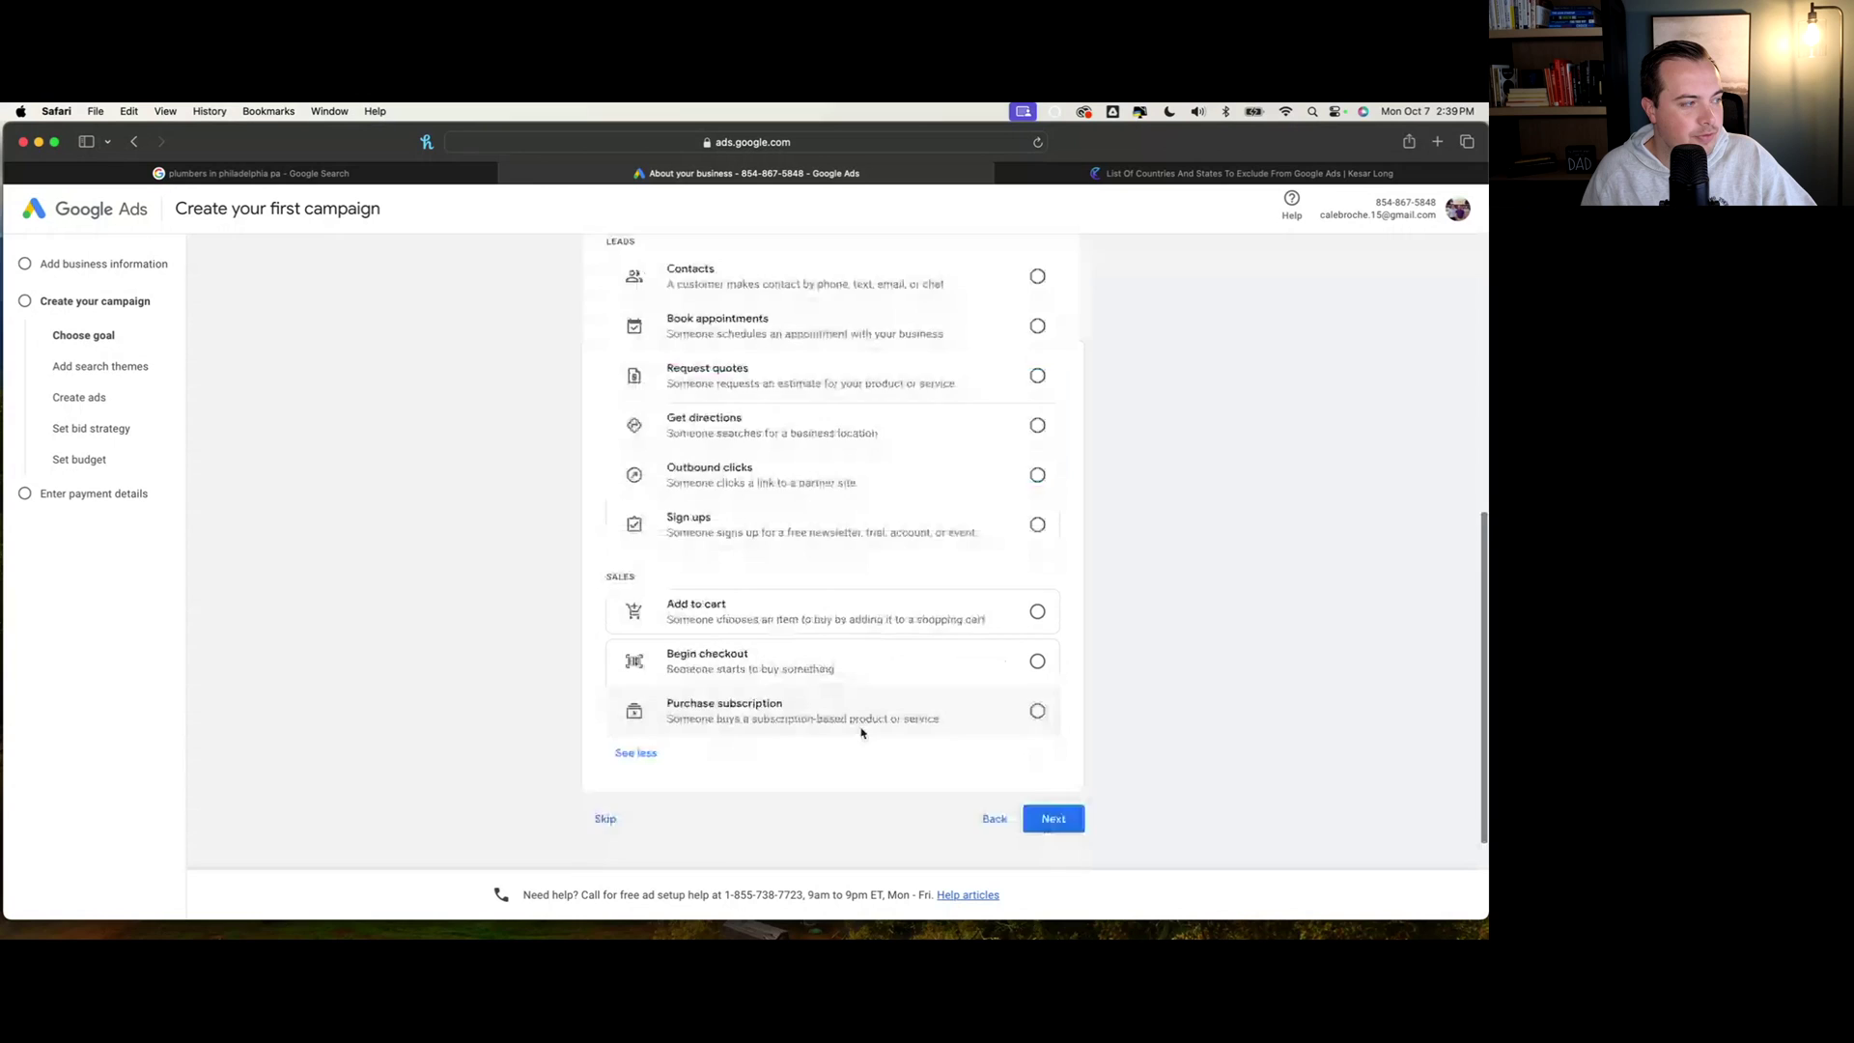
scroll(865, 729, up, 10)
click(907, 503)
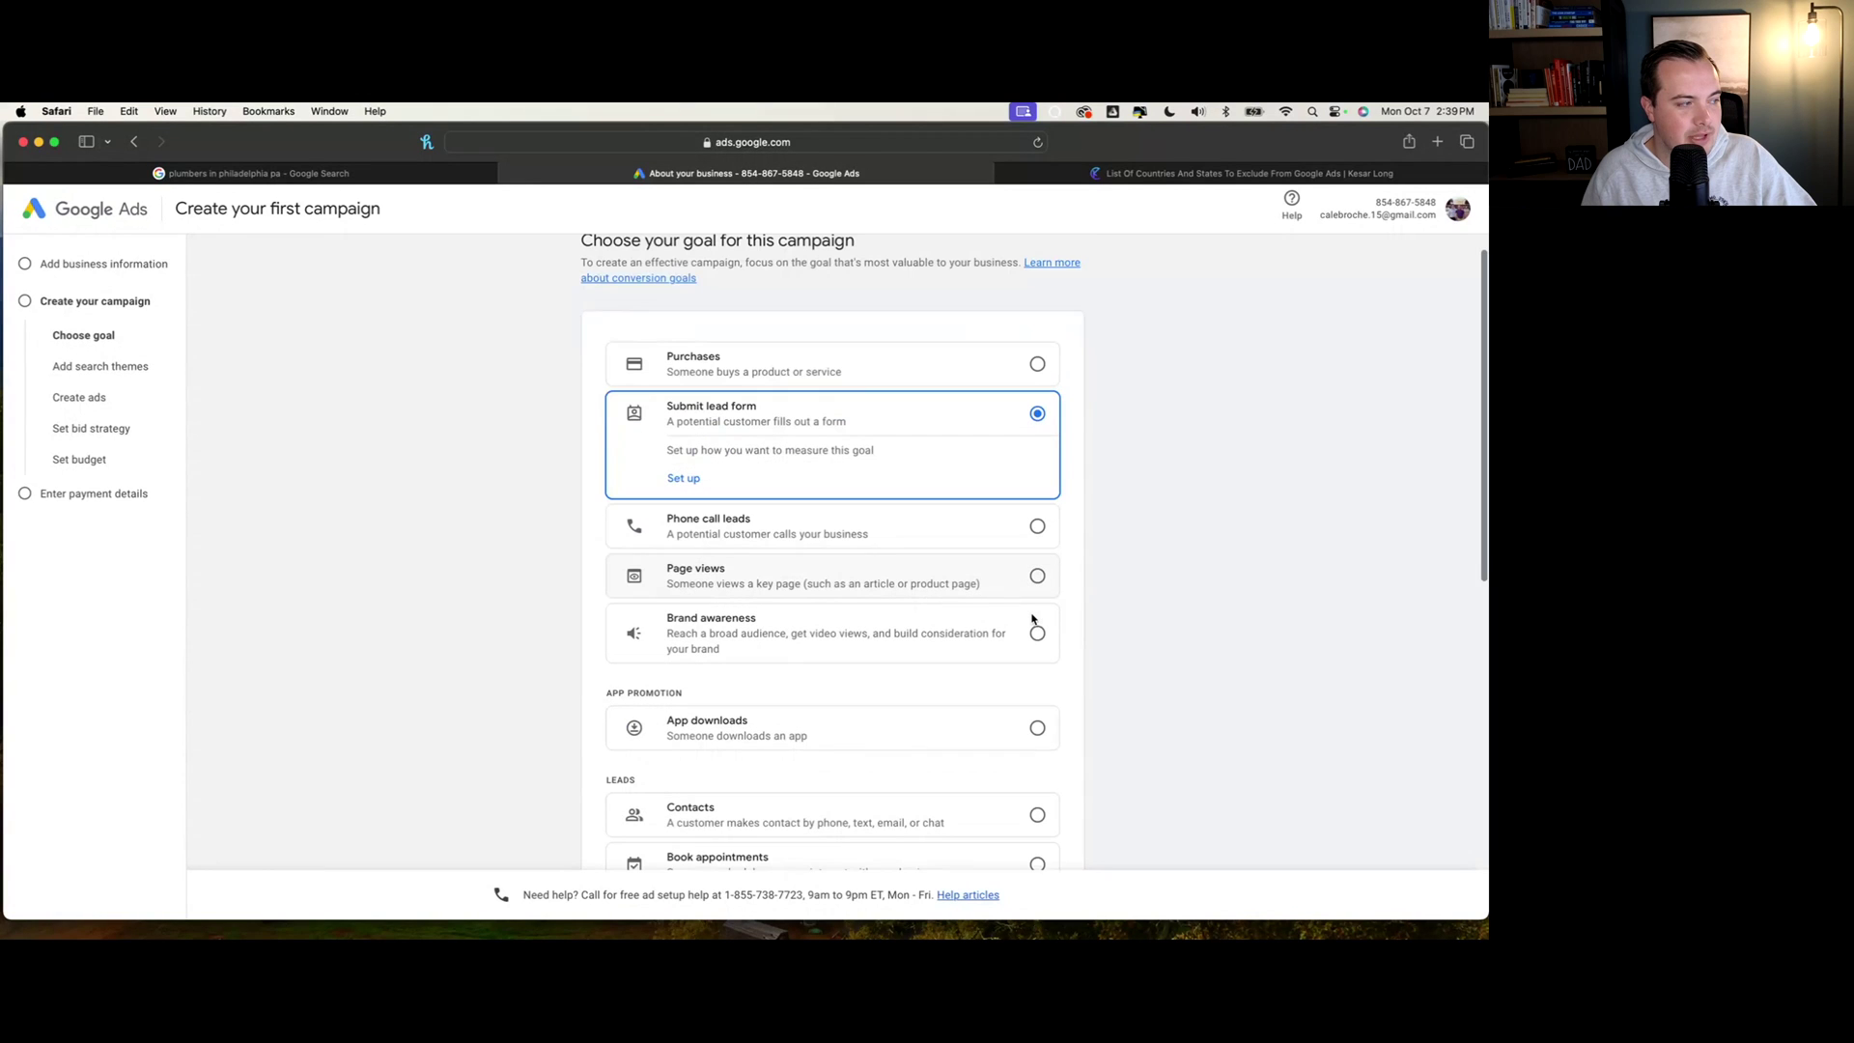
click(1033, 626)
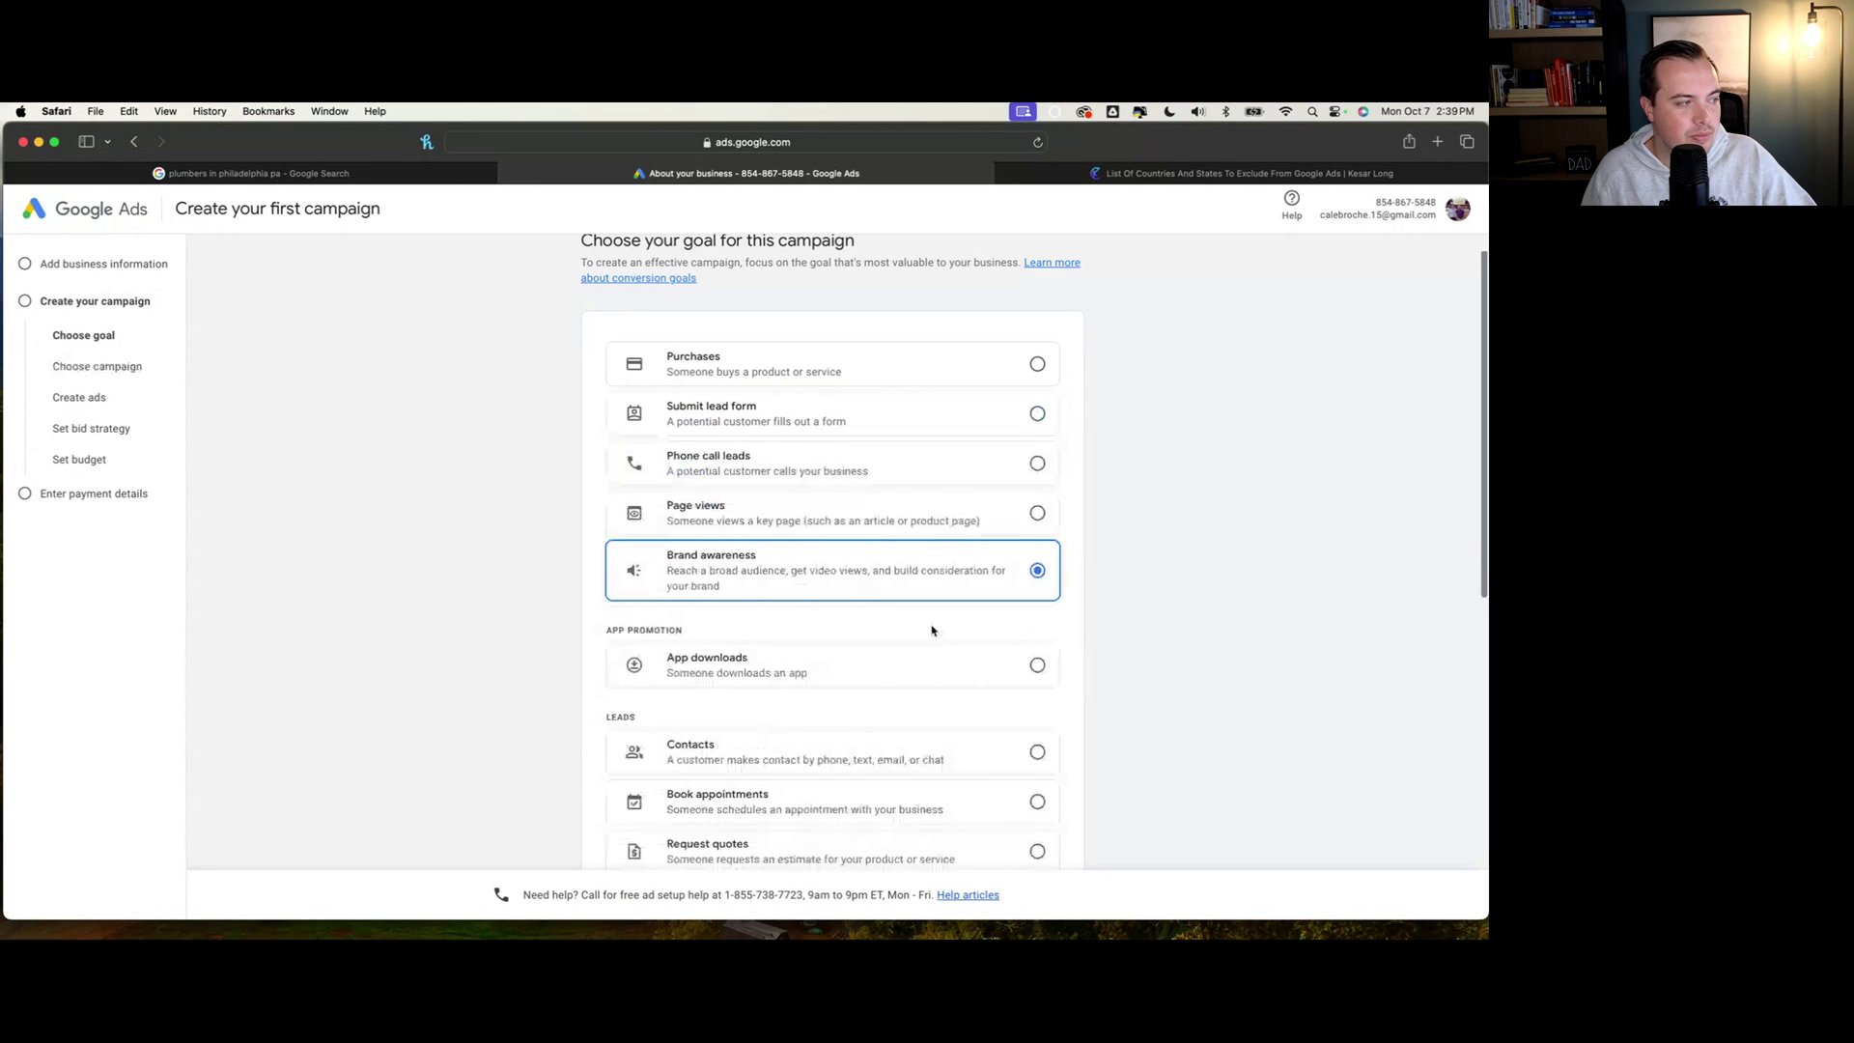
scroll(877, 493, down, 5)
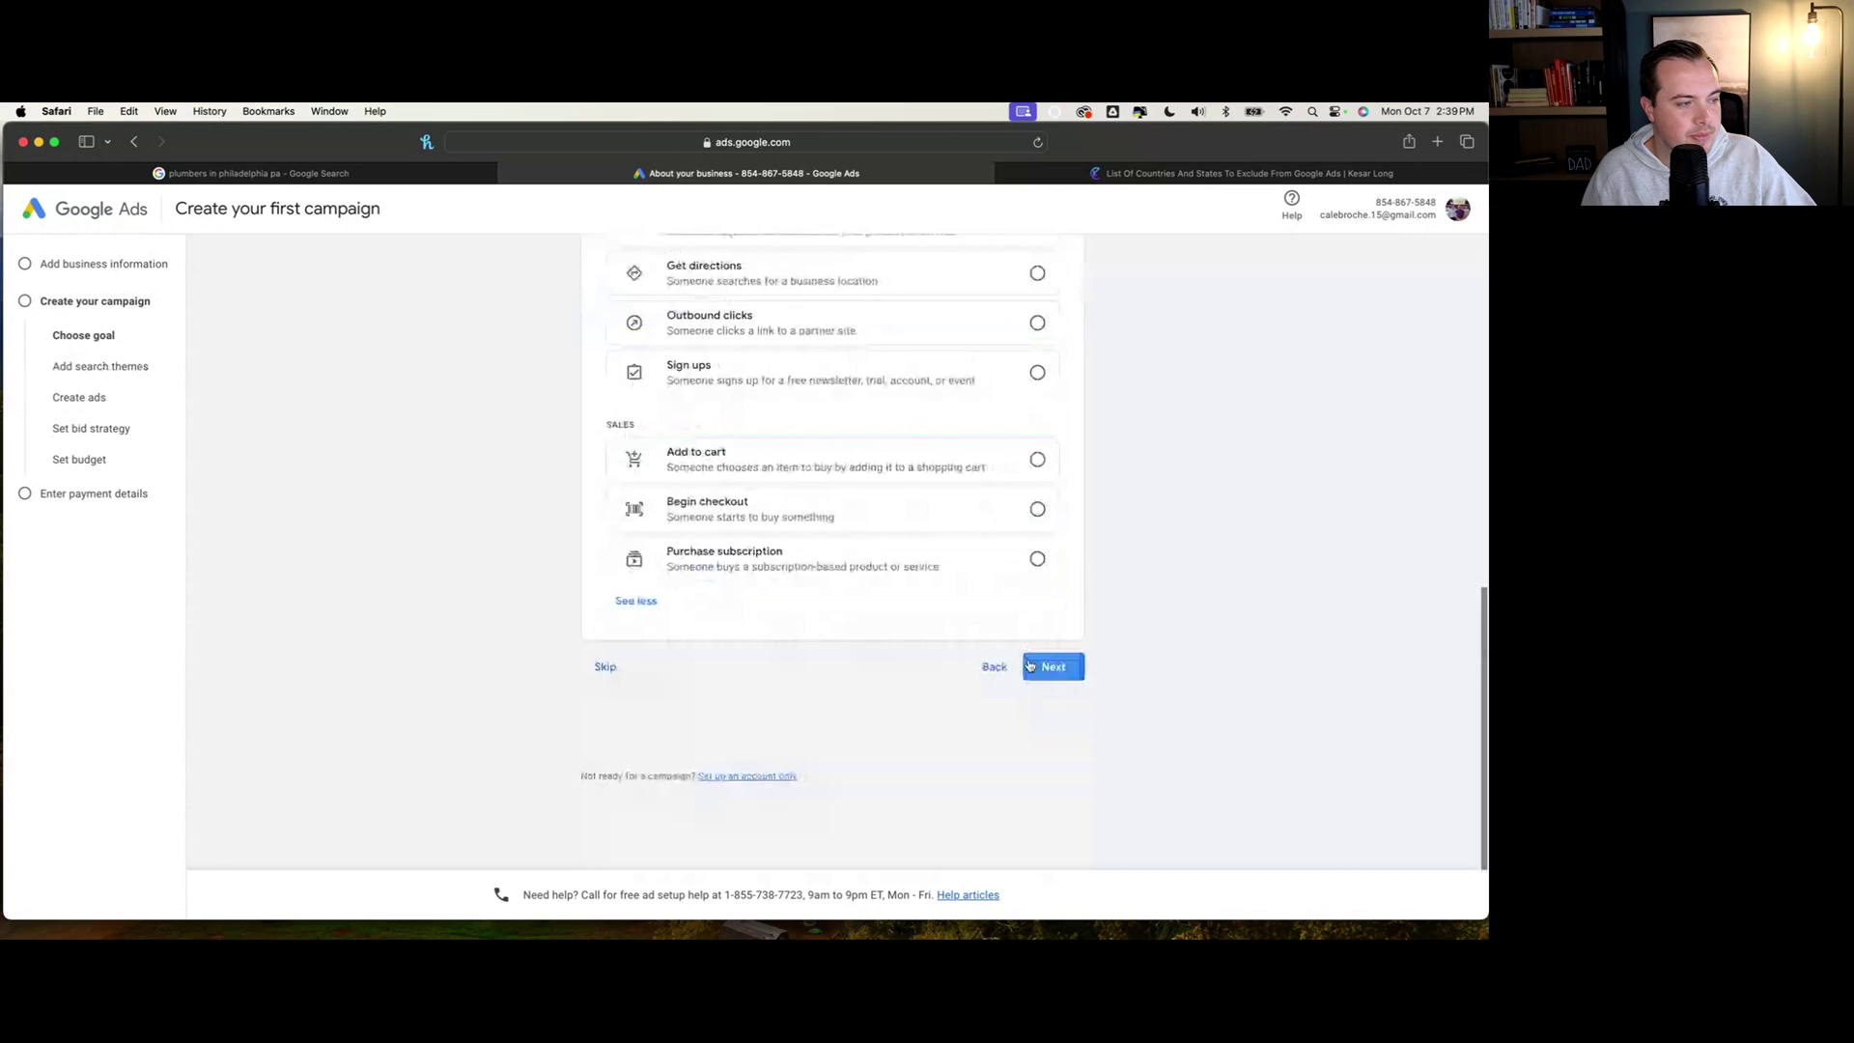
click(1033, 656)
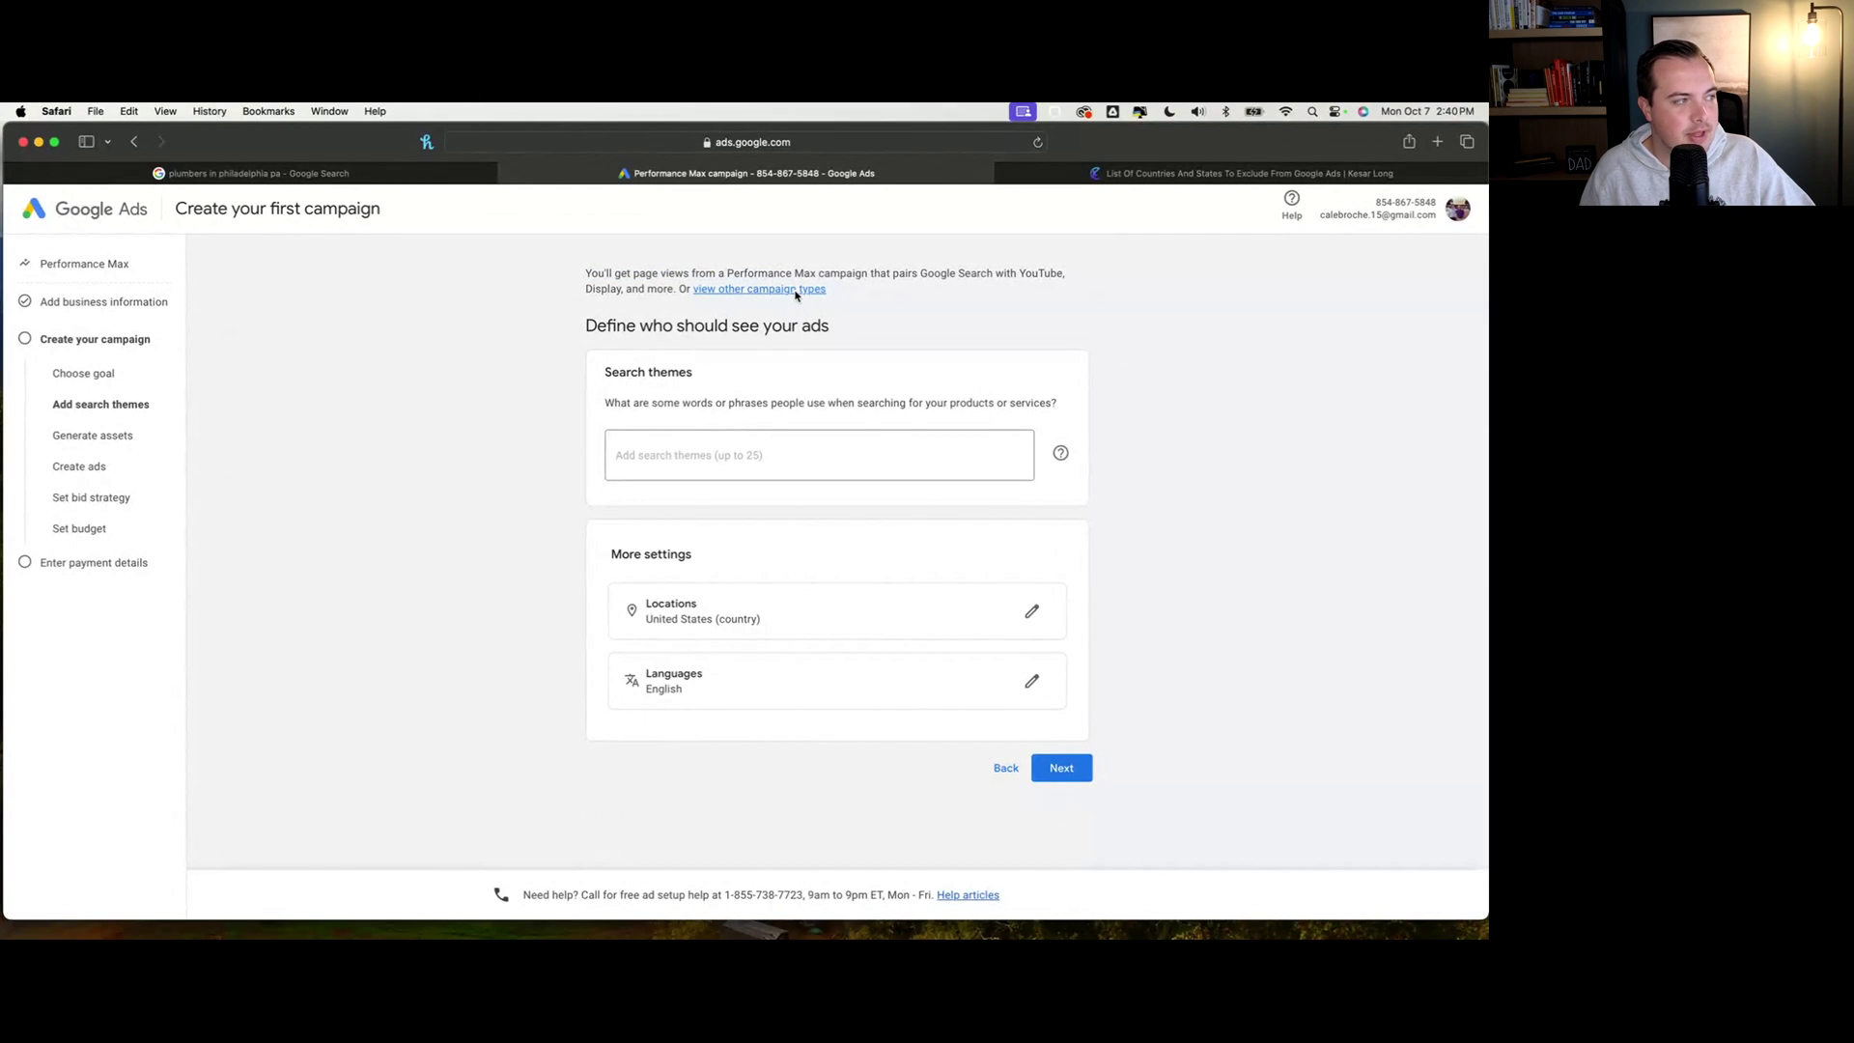
Replace Performance Max with a Search campaign from the other campaign types list and continue
click(798, 292)
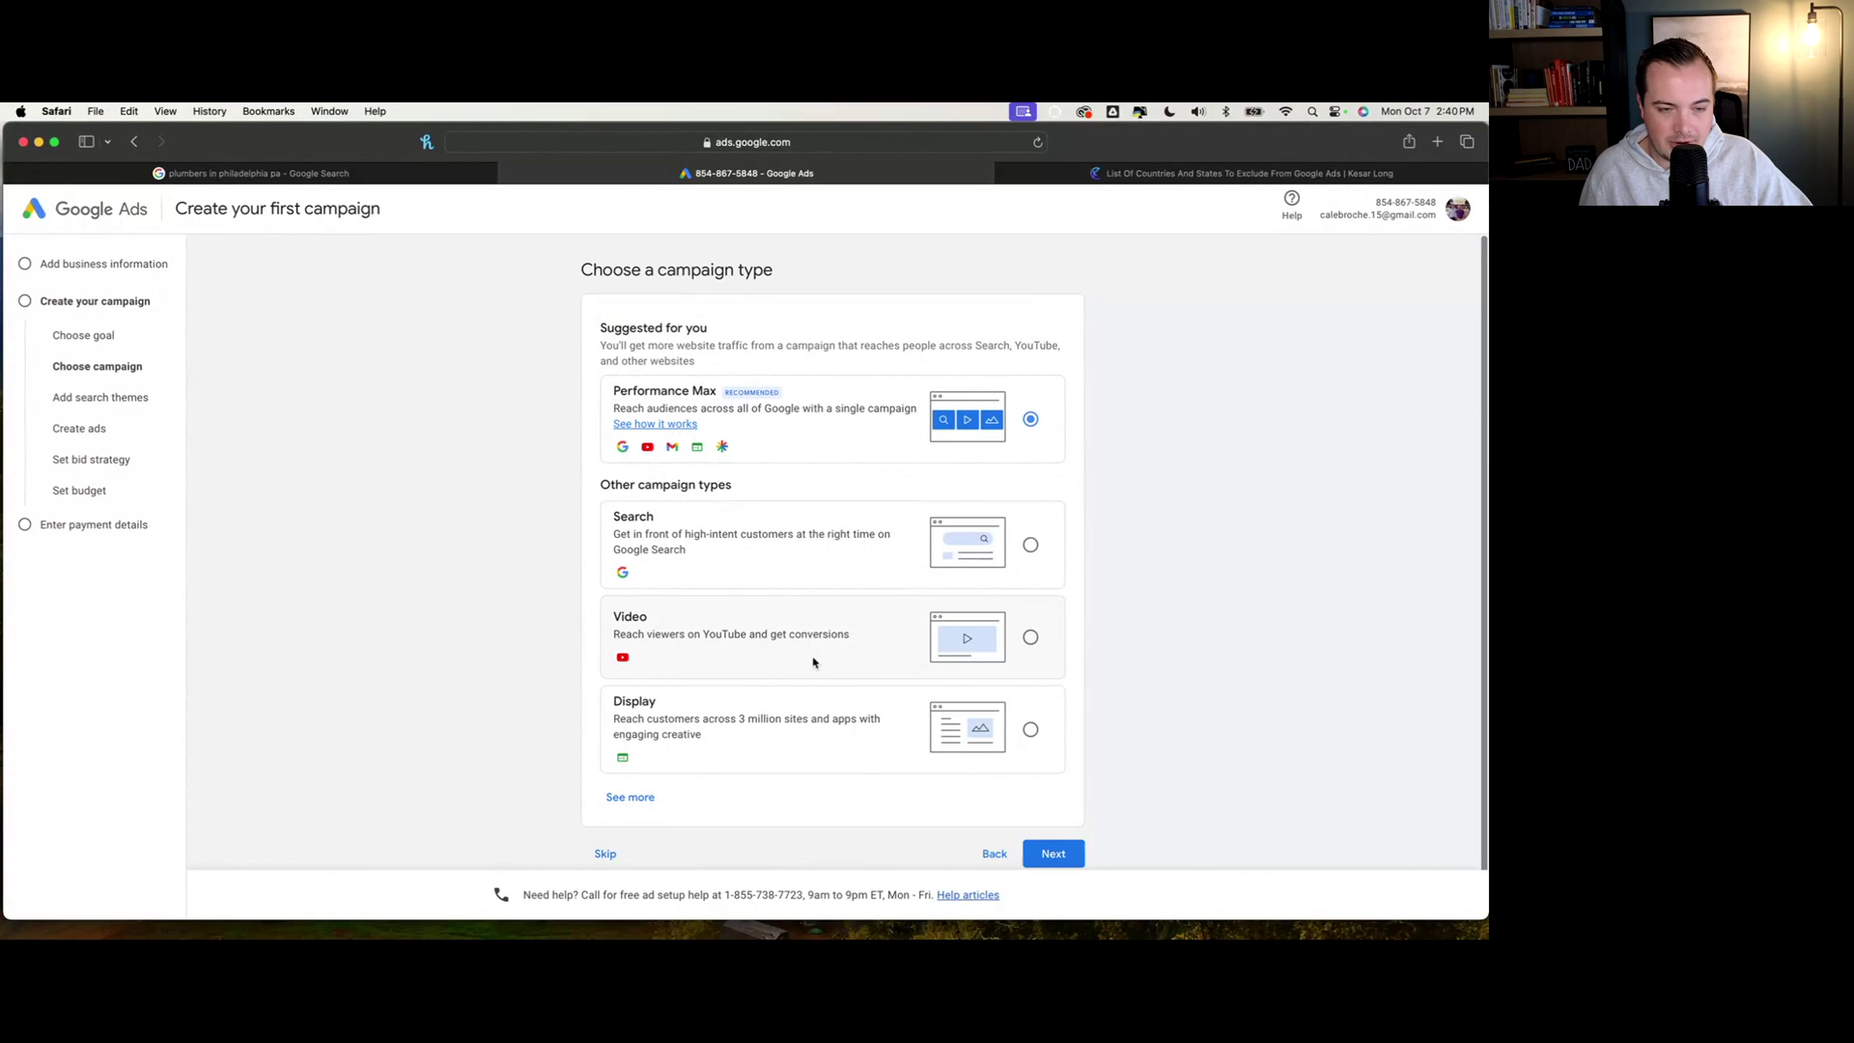
click(631, 796)
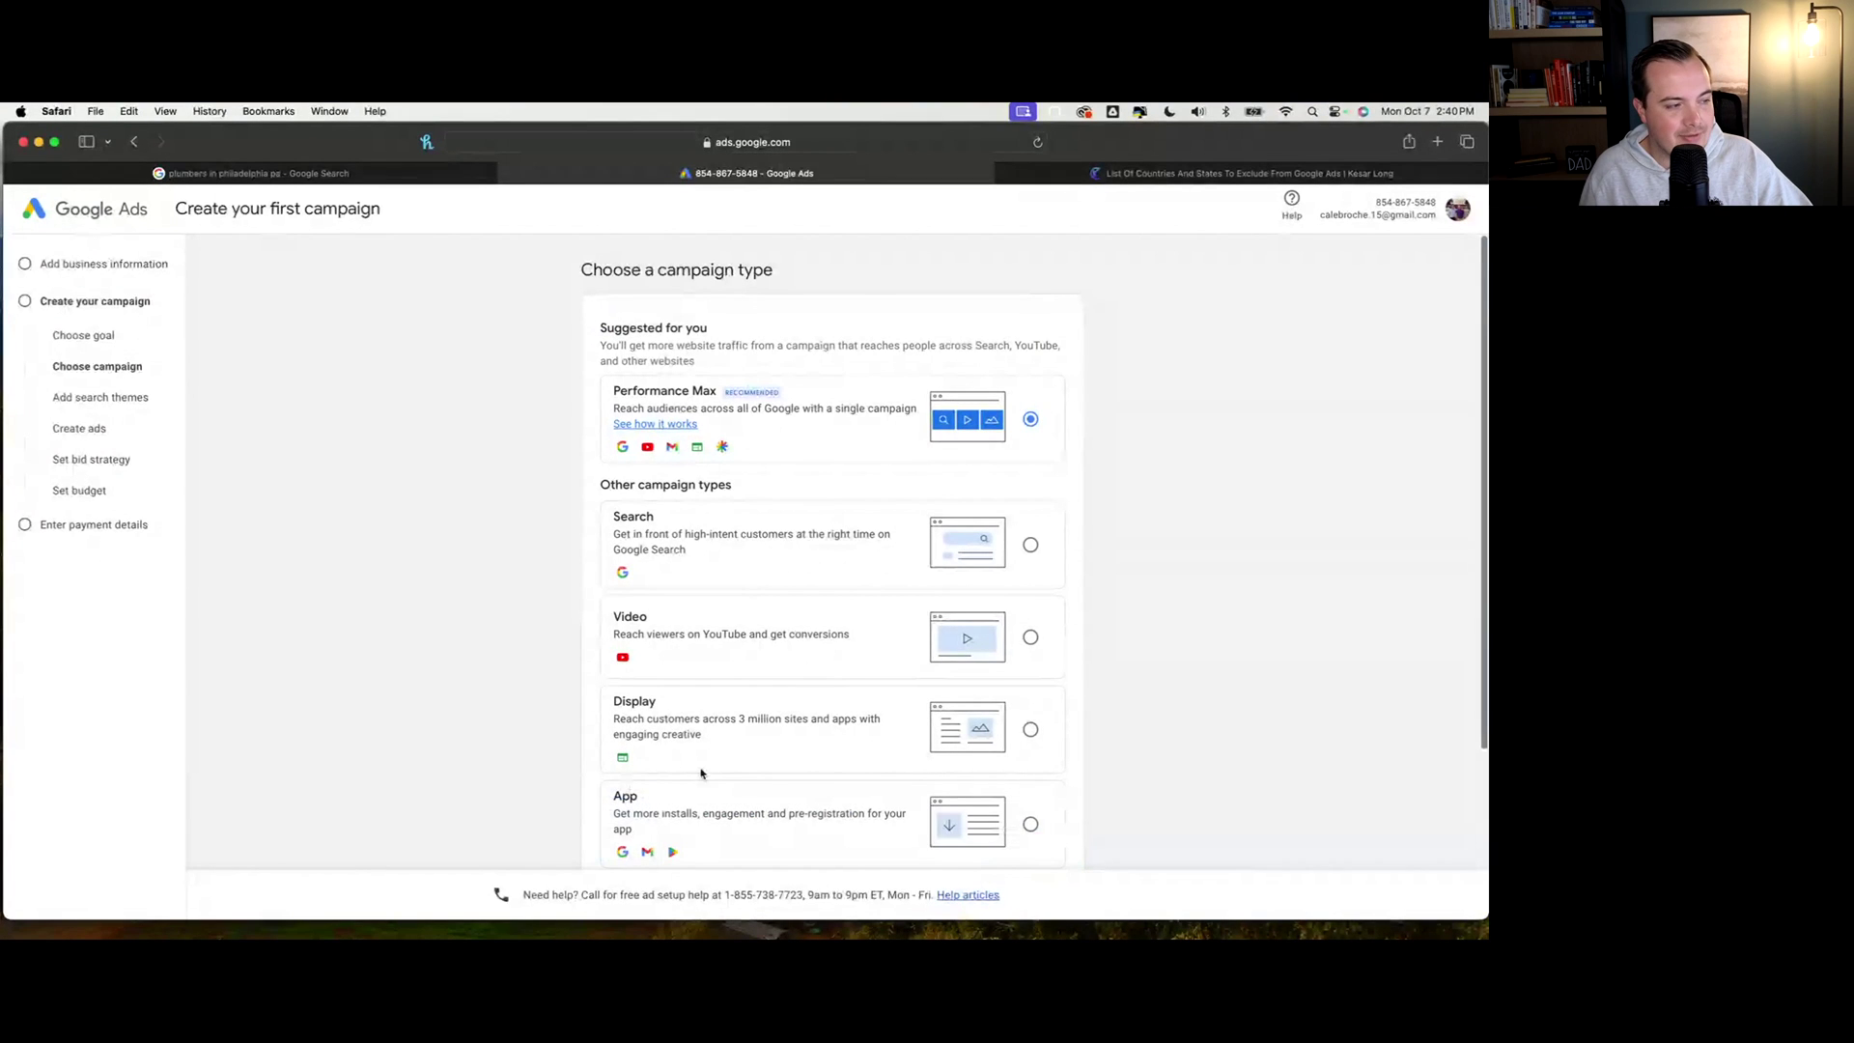
scroll(719, 769, down, 1)
scroll(773, 784, down, 1)
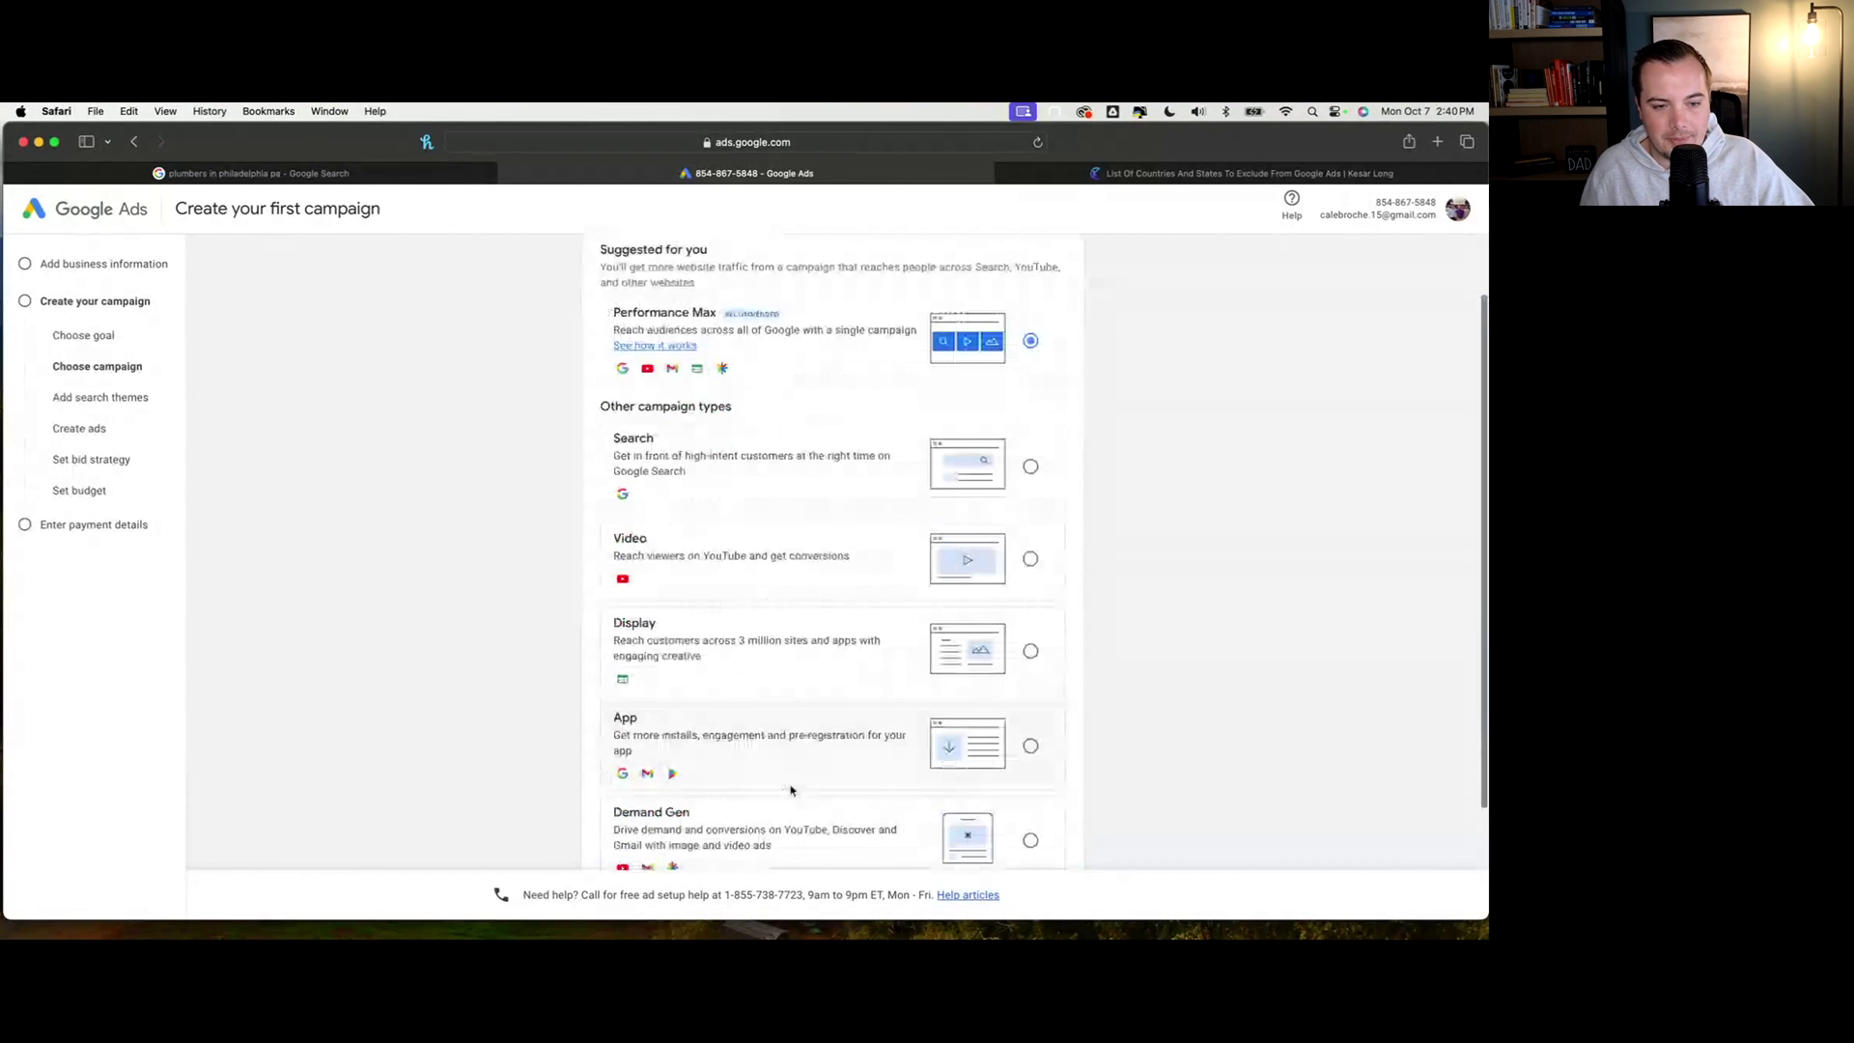
scroll(831, 734, up, 1)
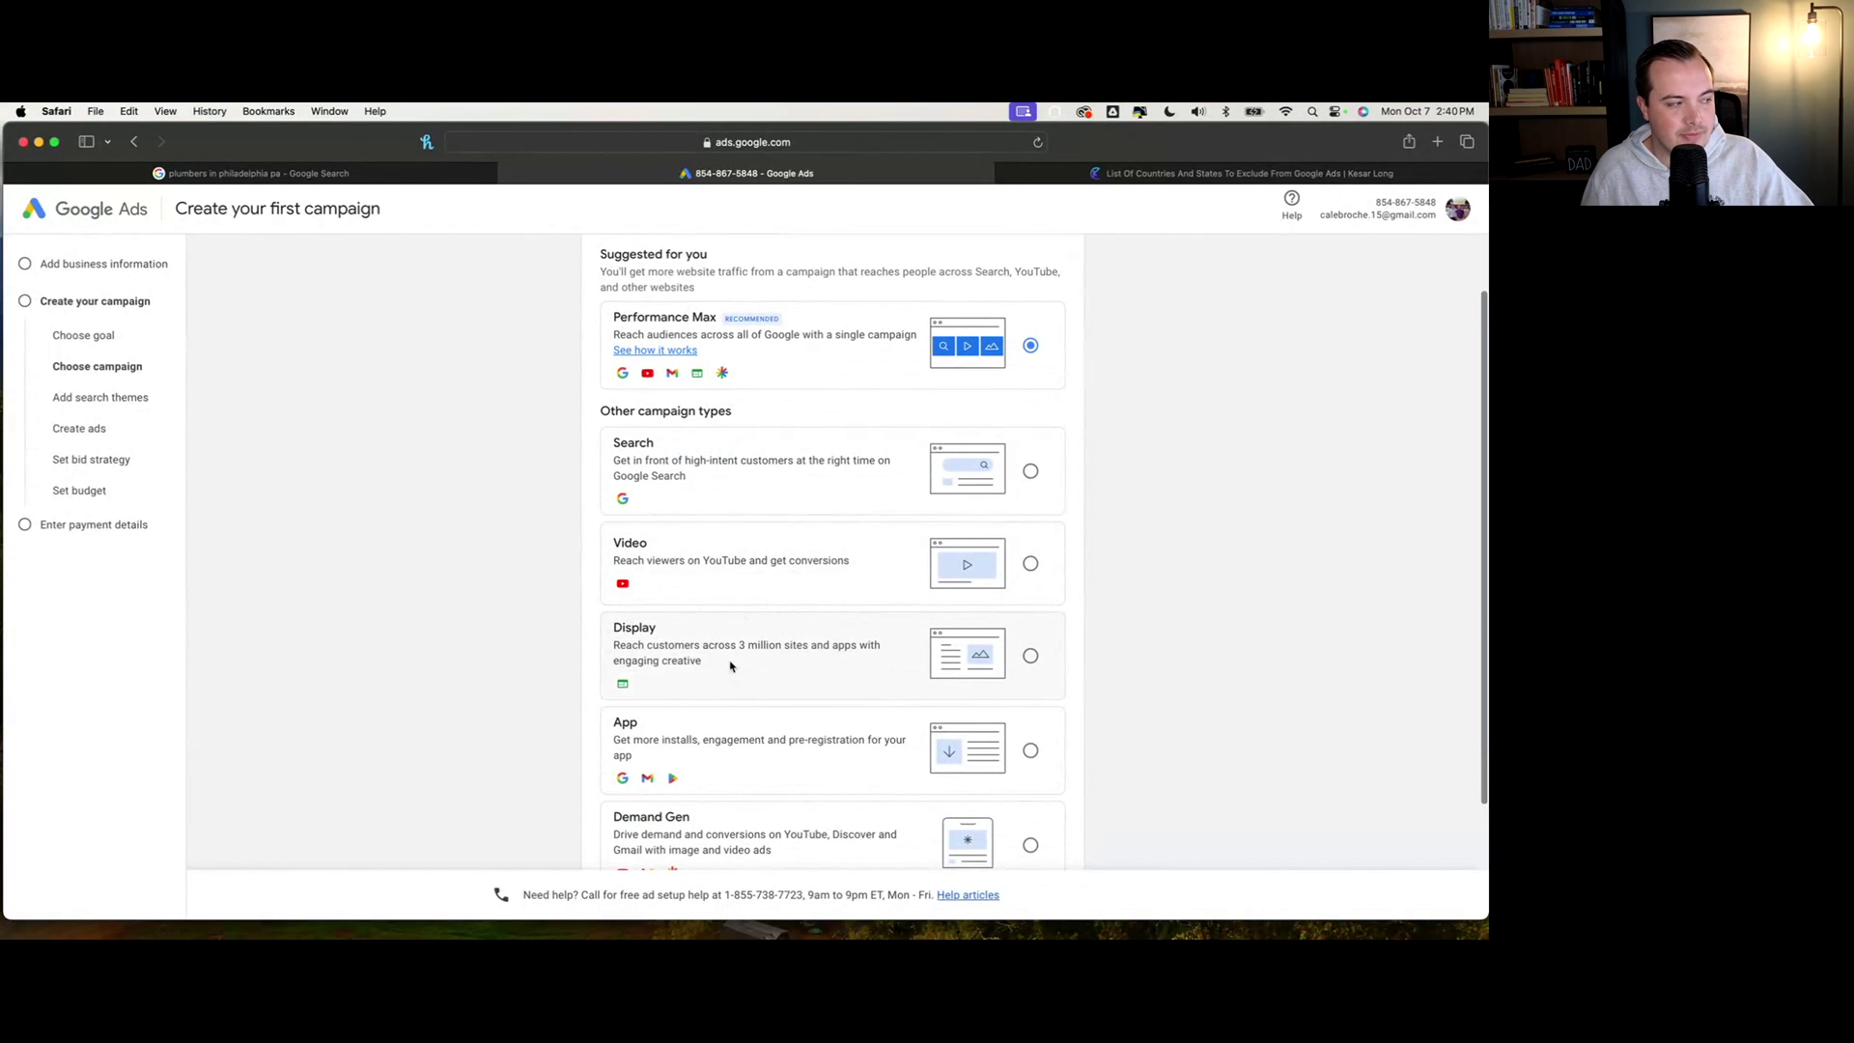
scroll(739, 676, down, 3)
scroll(745, 715, up, 5)
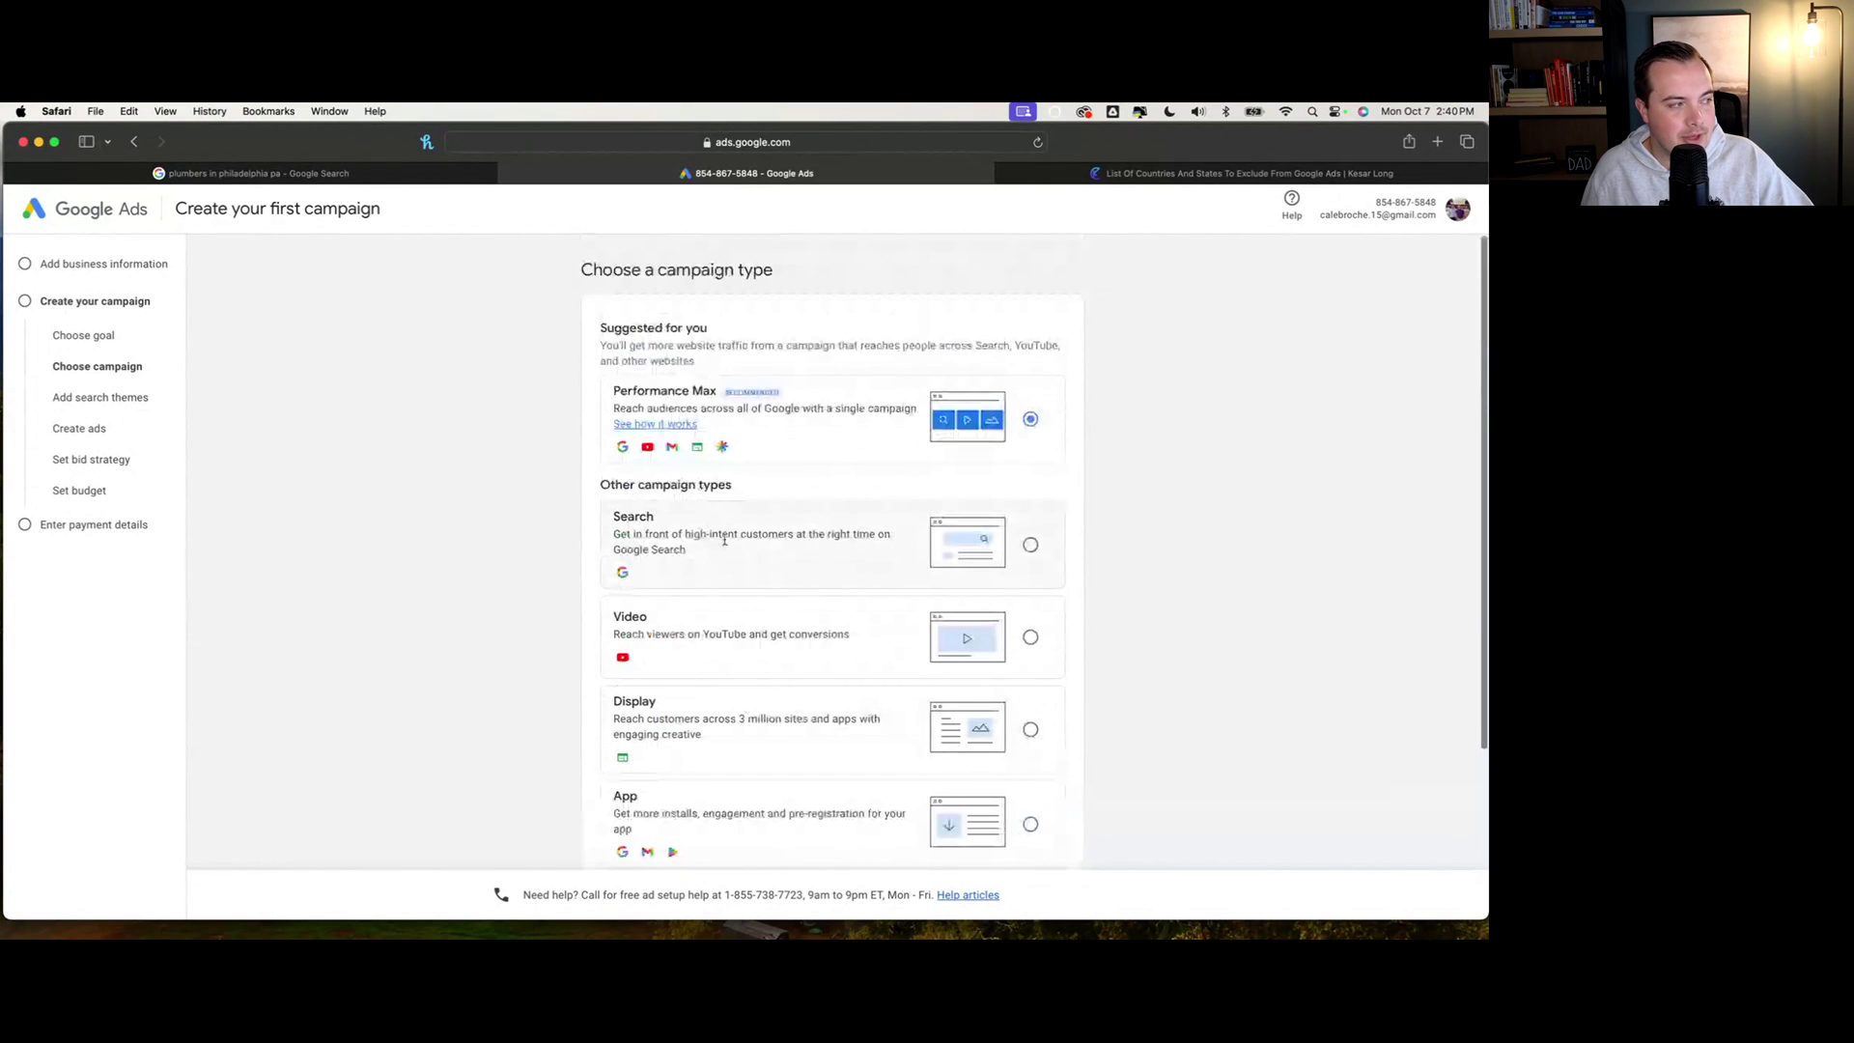
click(765, 550)
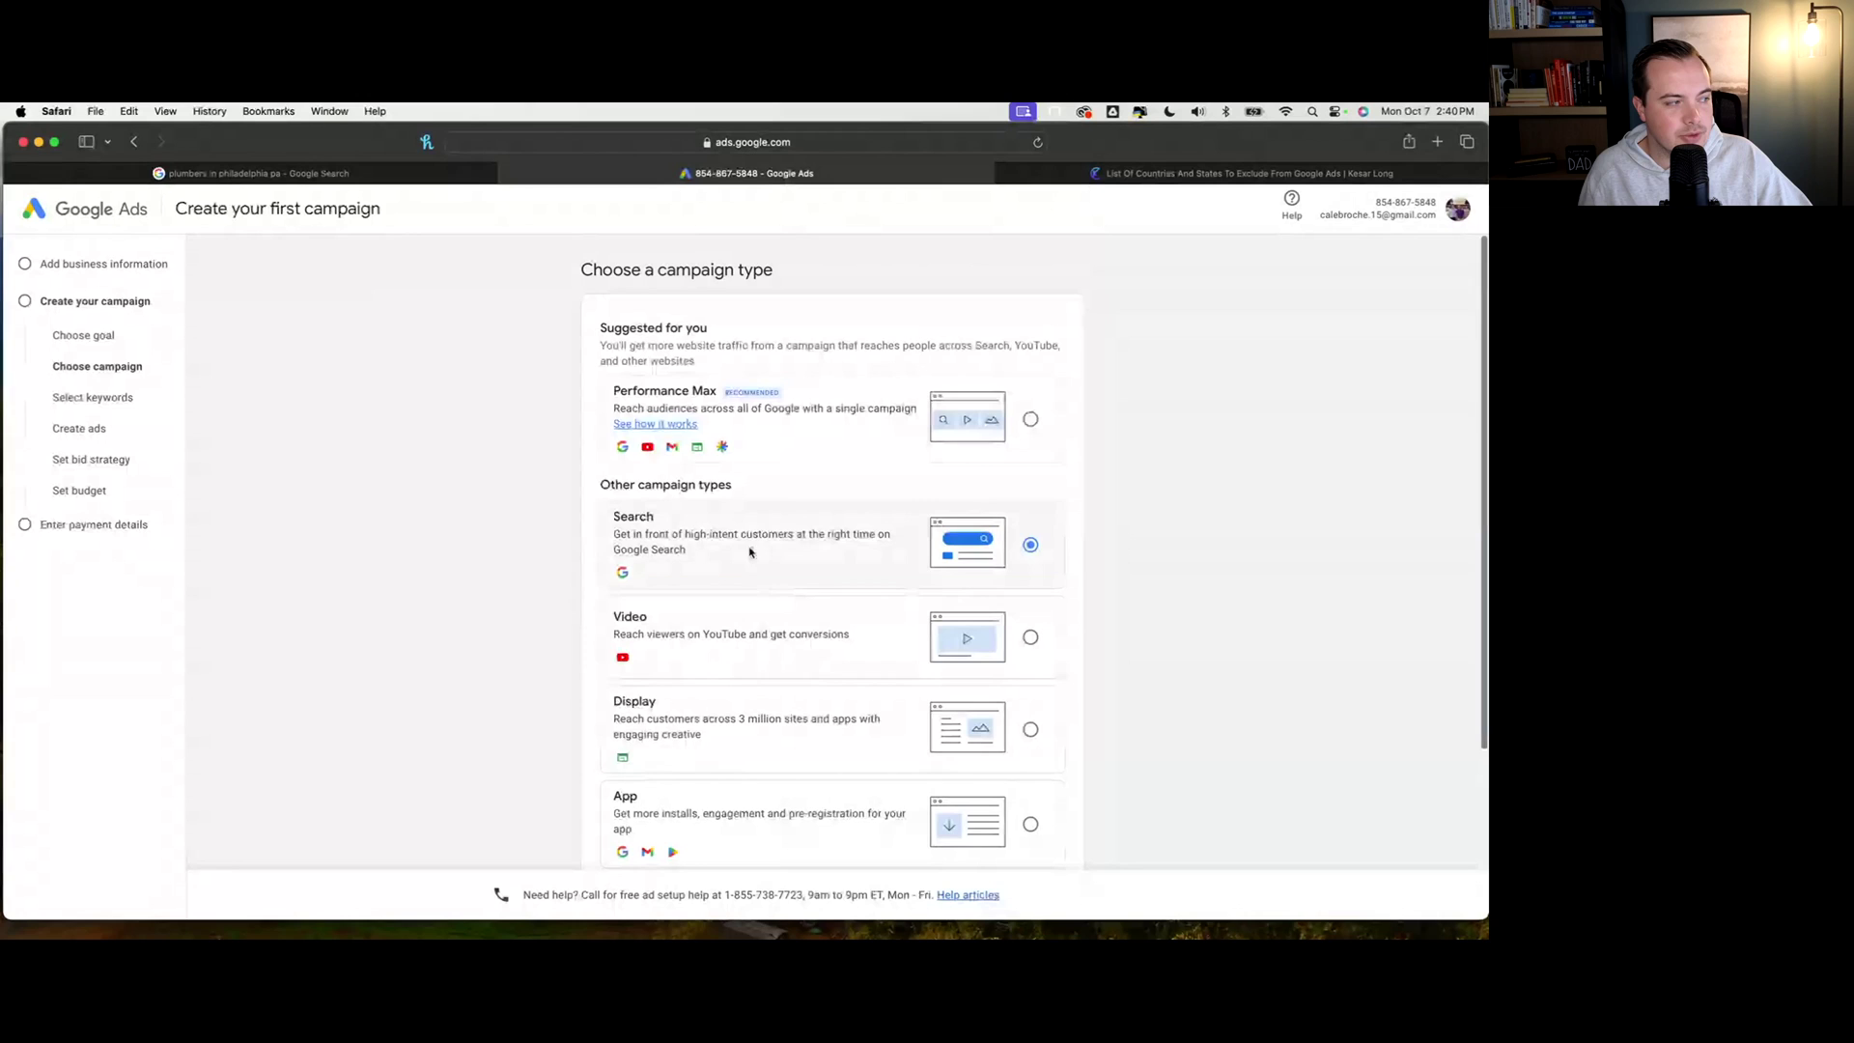
scroll(794, 581, down, 5)
click(1053, 817)
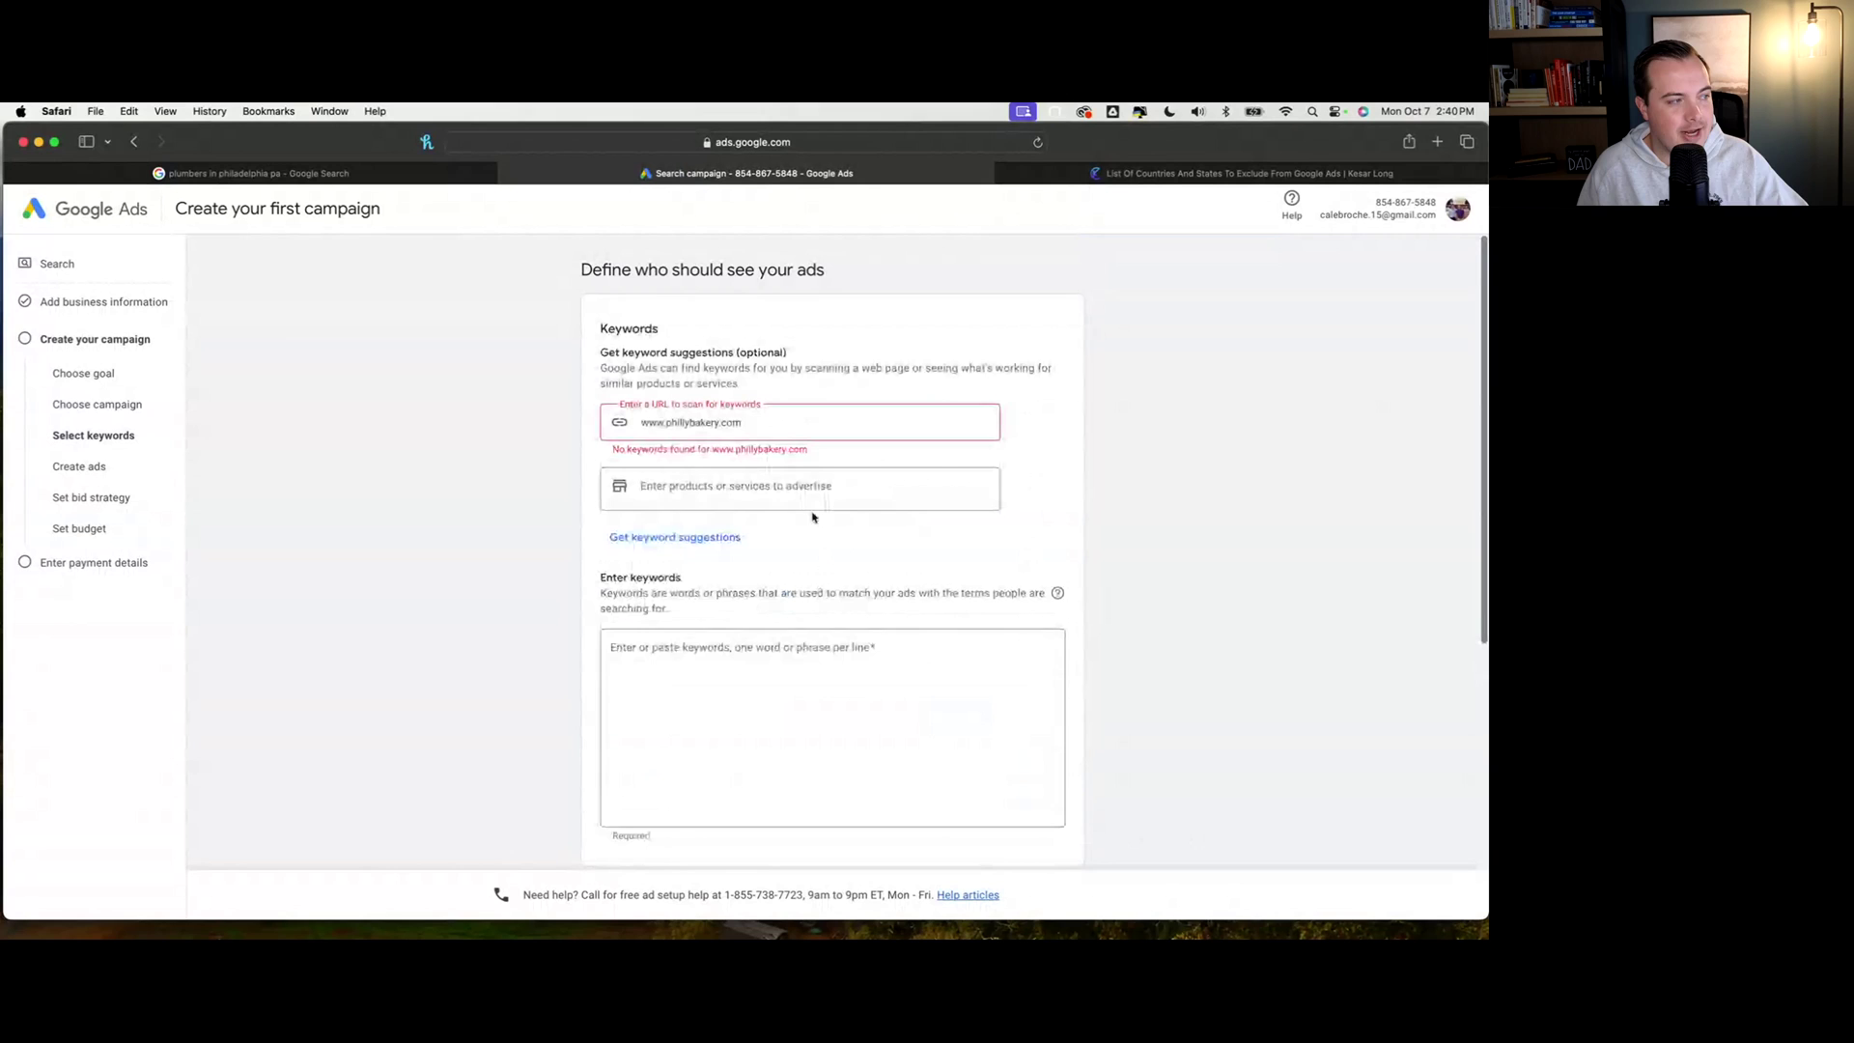
Describe the products as 'bakery' and fetch keyword suggestions for it
click(710, 491)
text(bakerey)
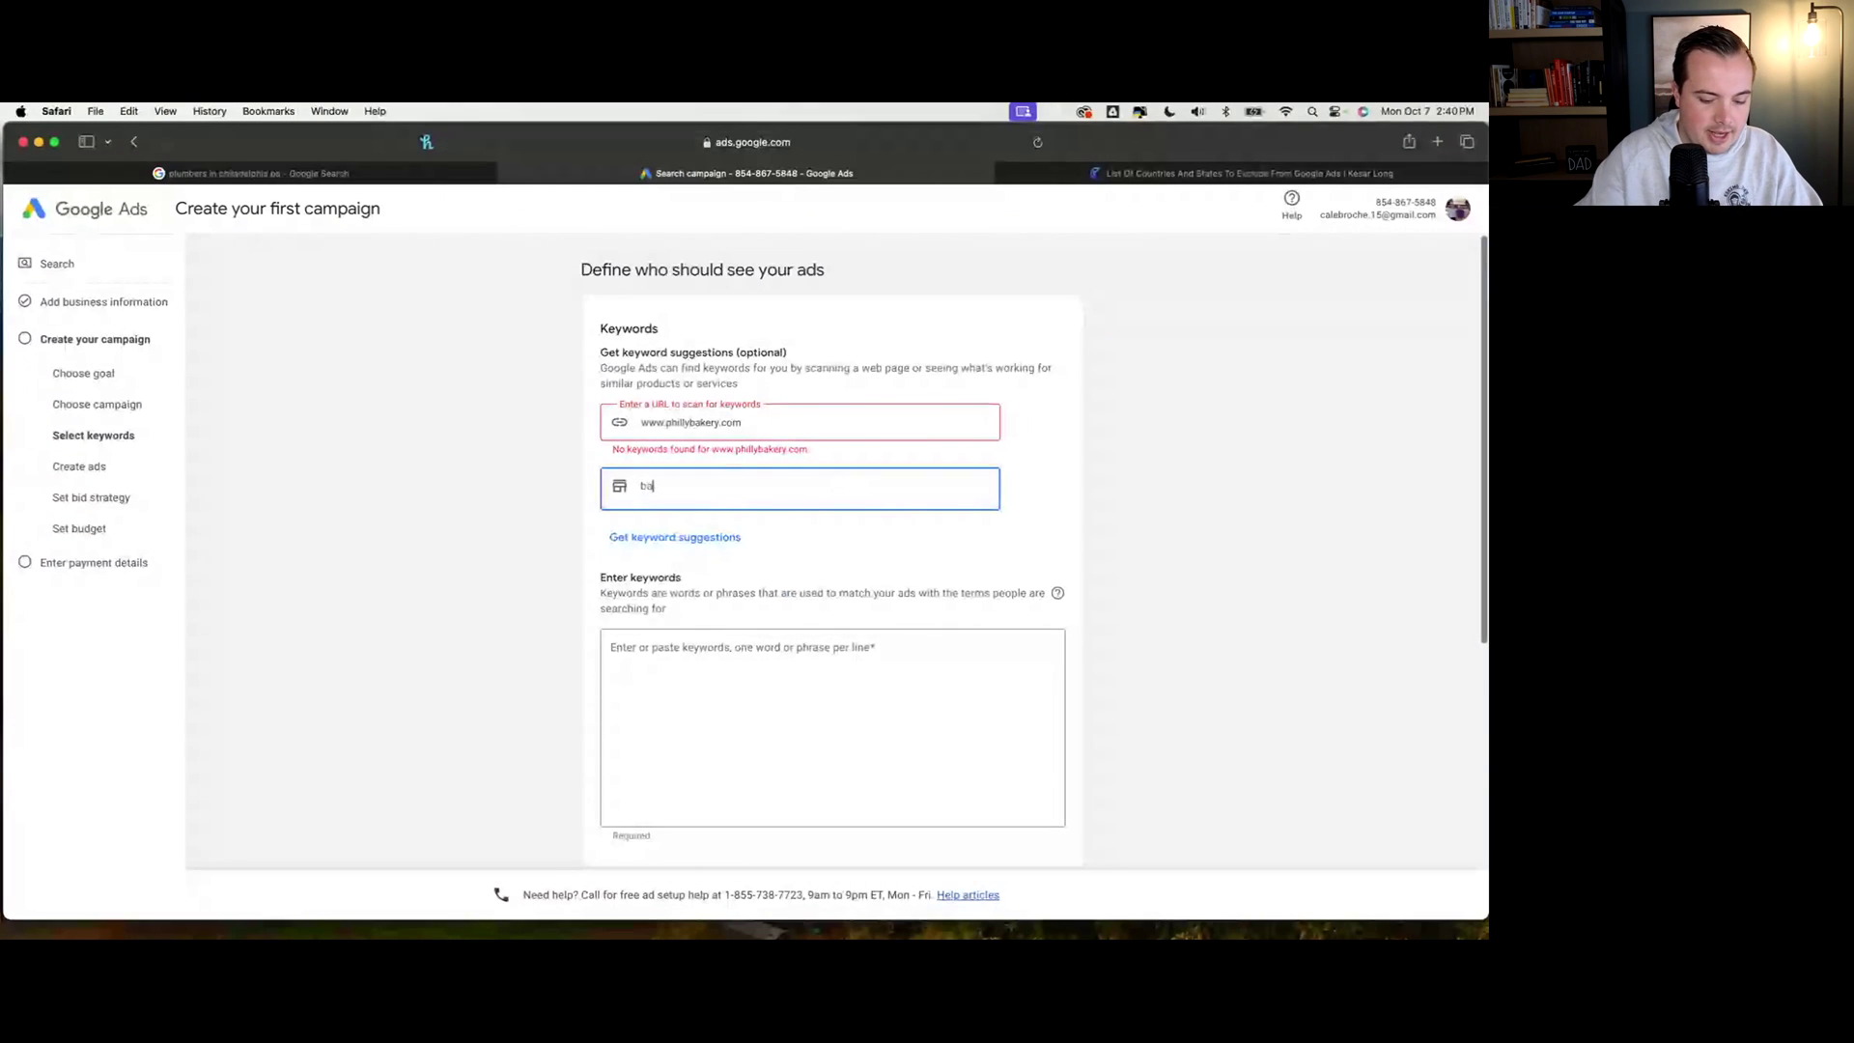
key(BackSpace)
key(BackSpace)
text(y)
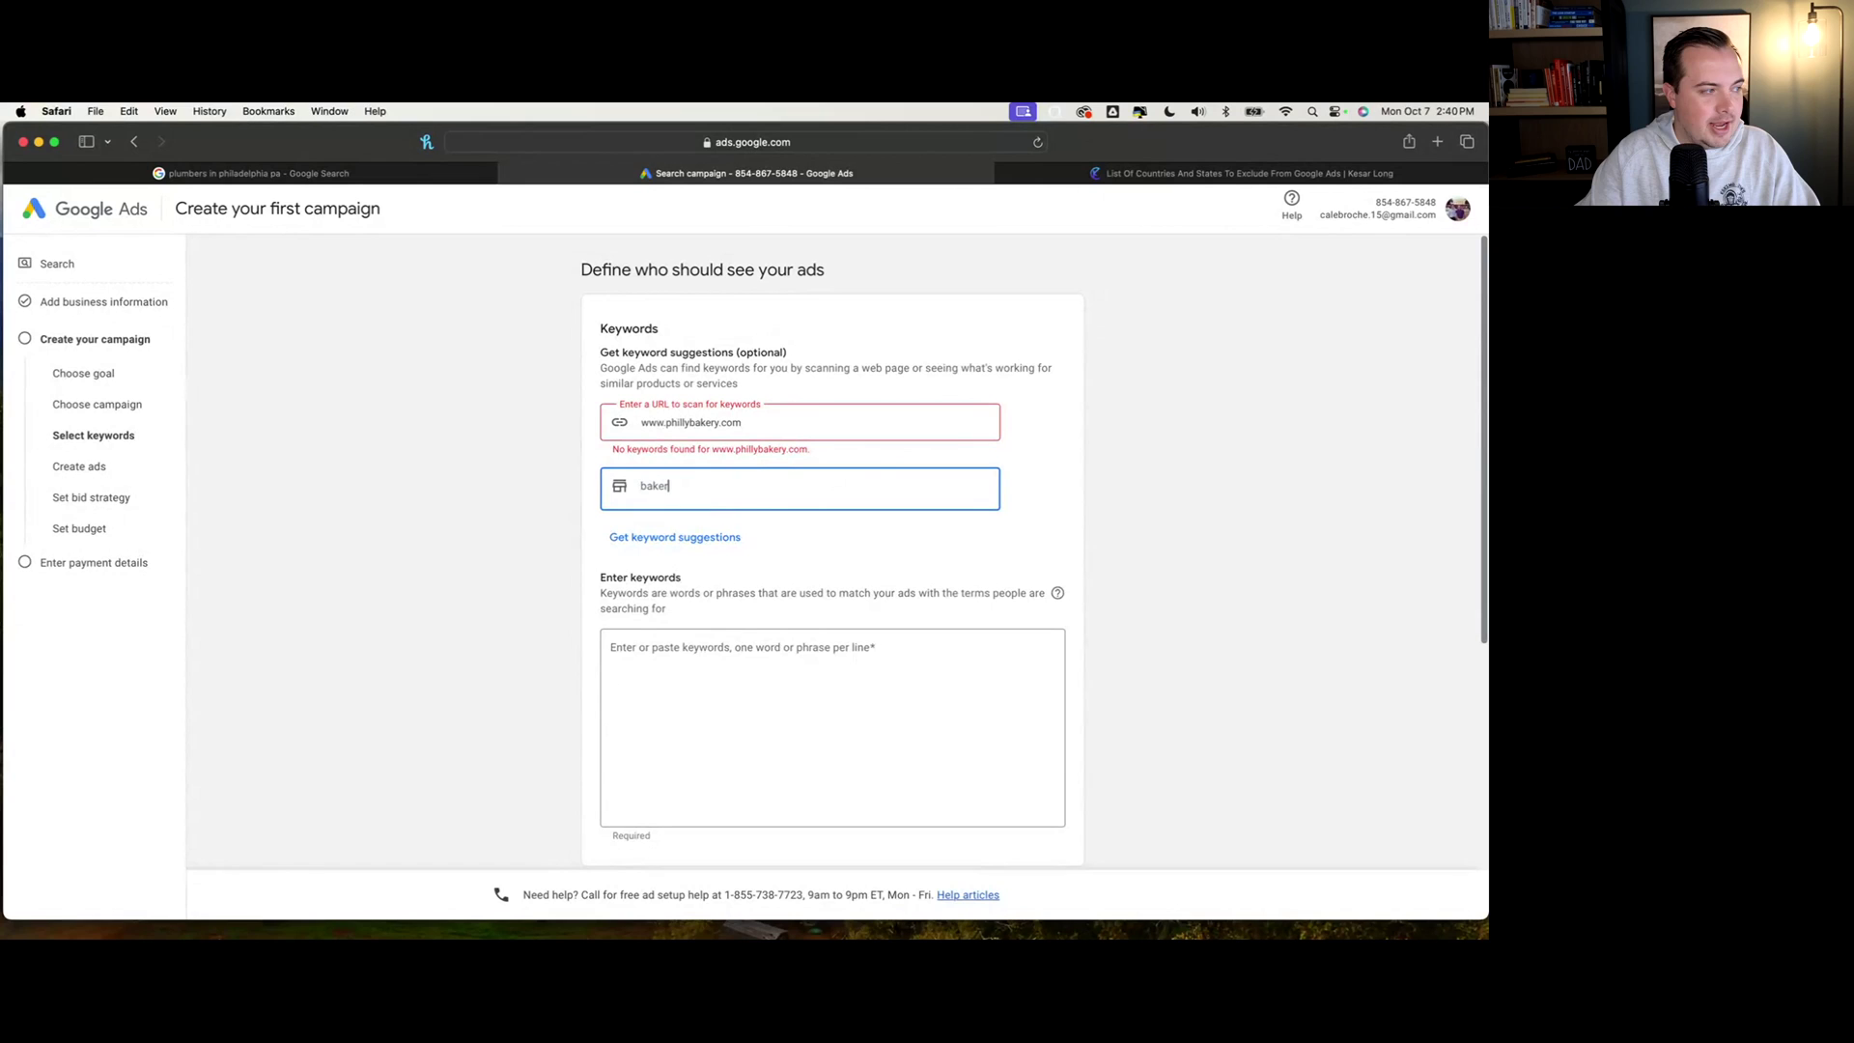
click(721, 534)
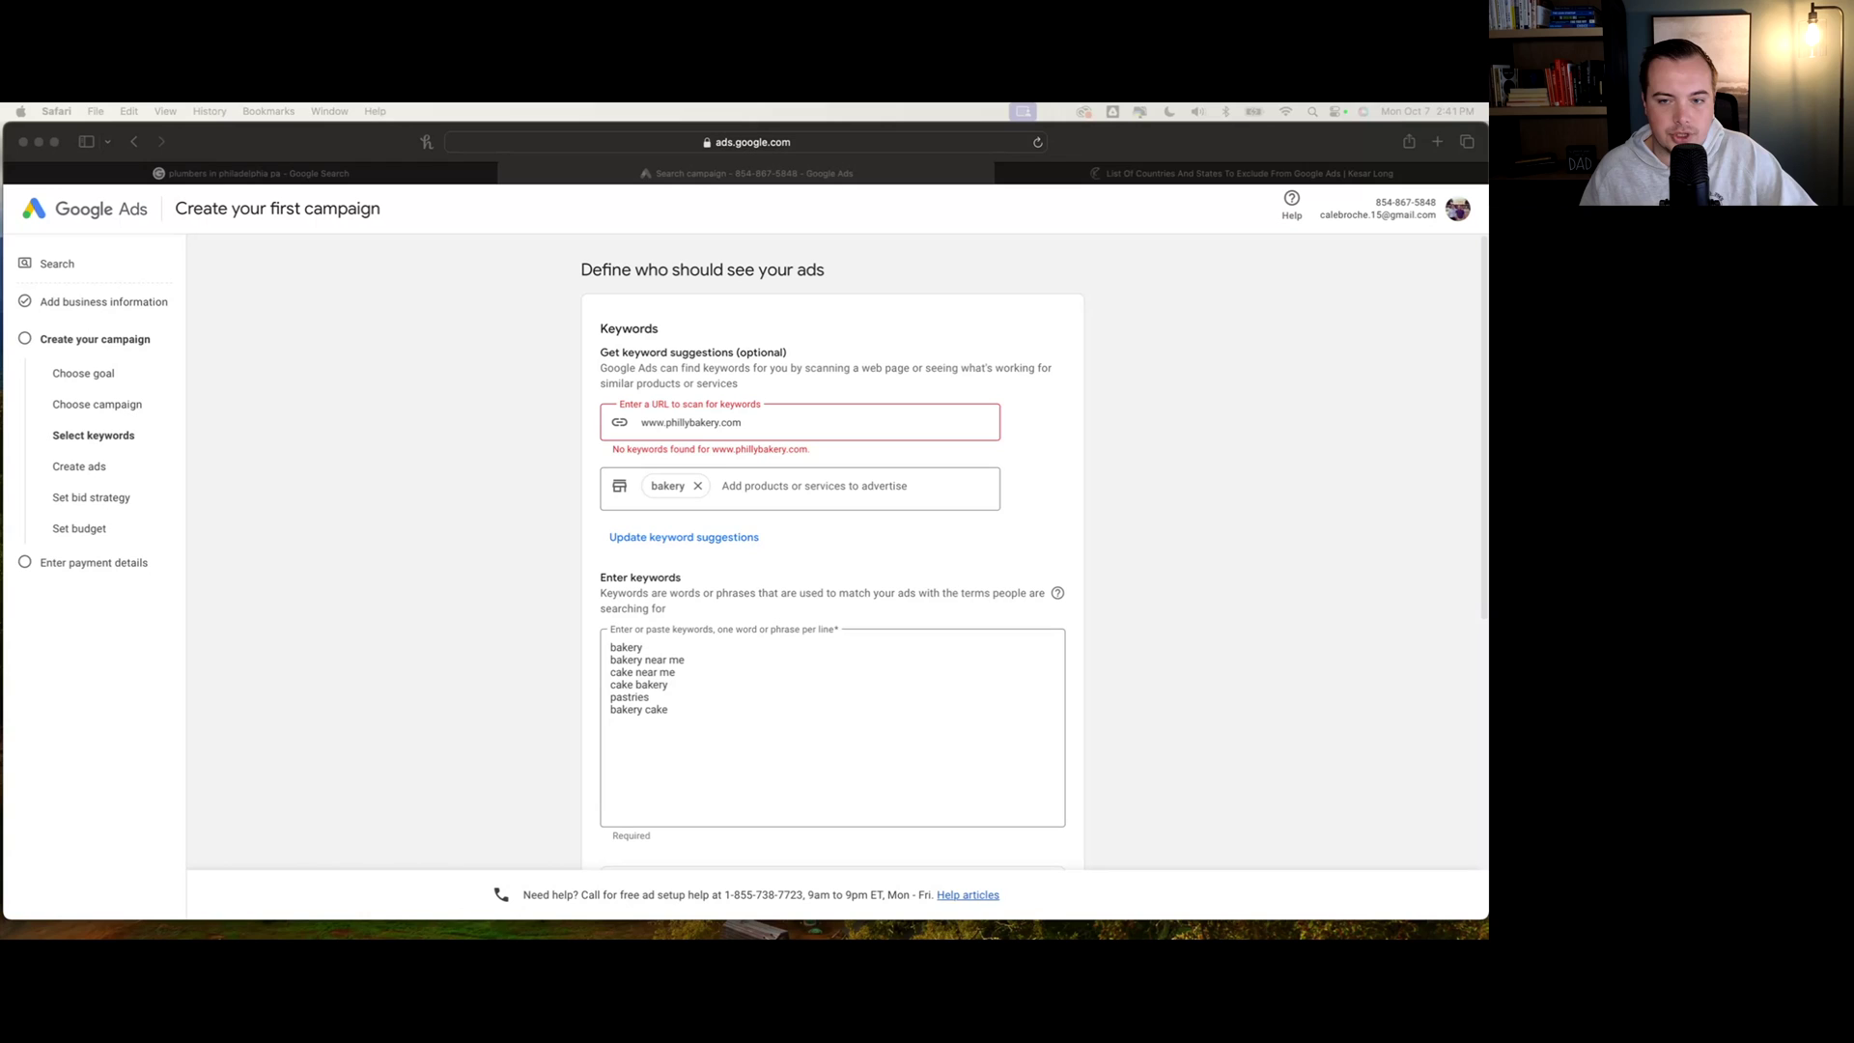
Add keywords such as buy birthday cake, bakeries near me and custom birthday cakes
click(695, 751)
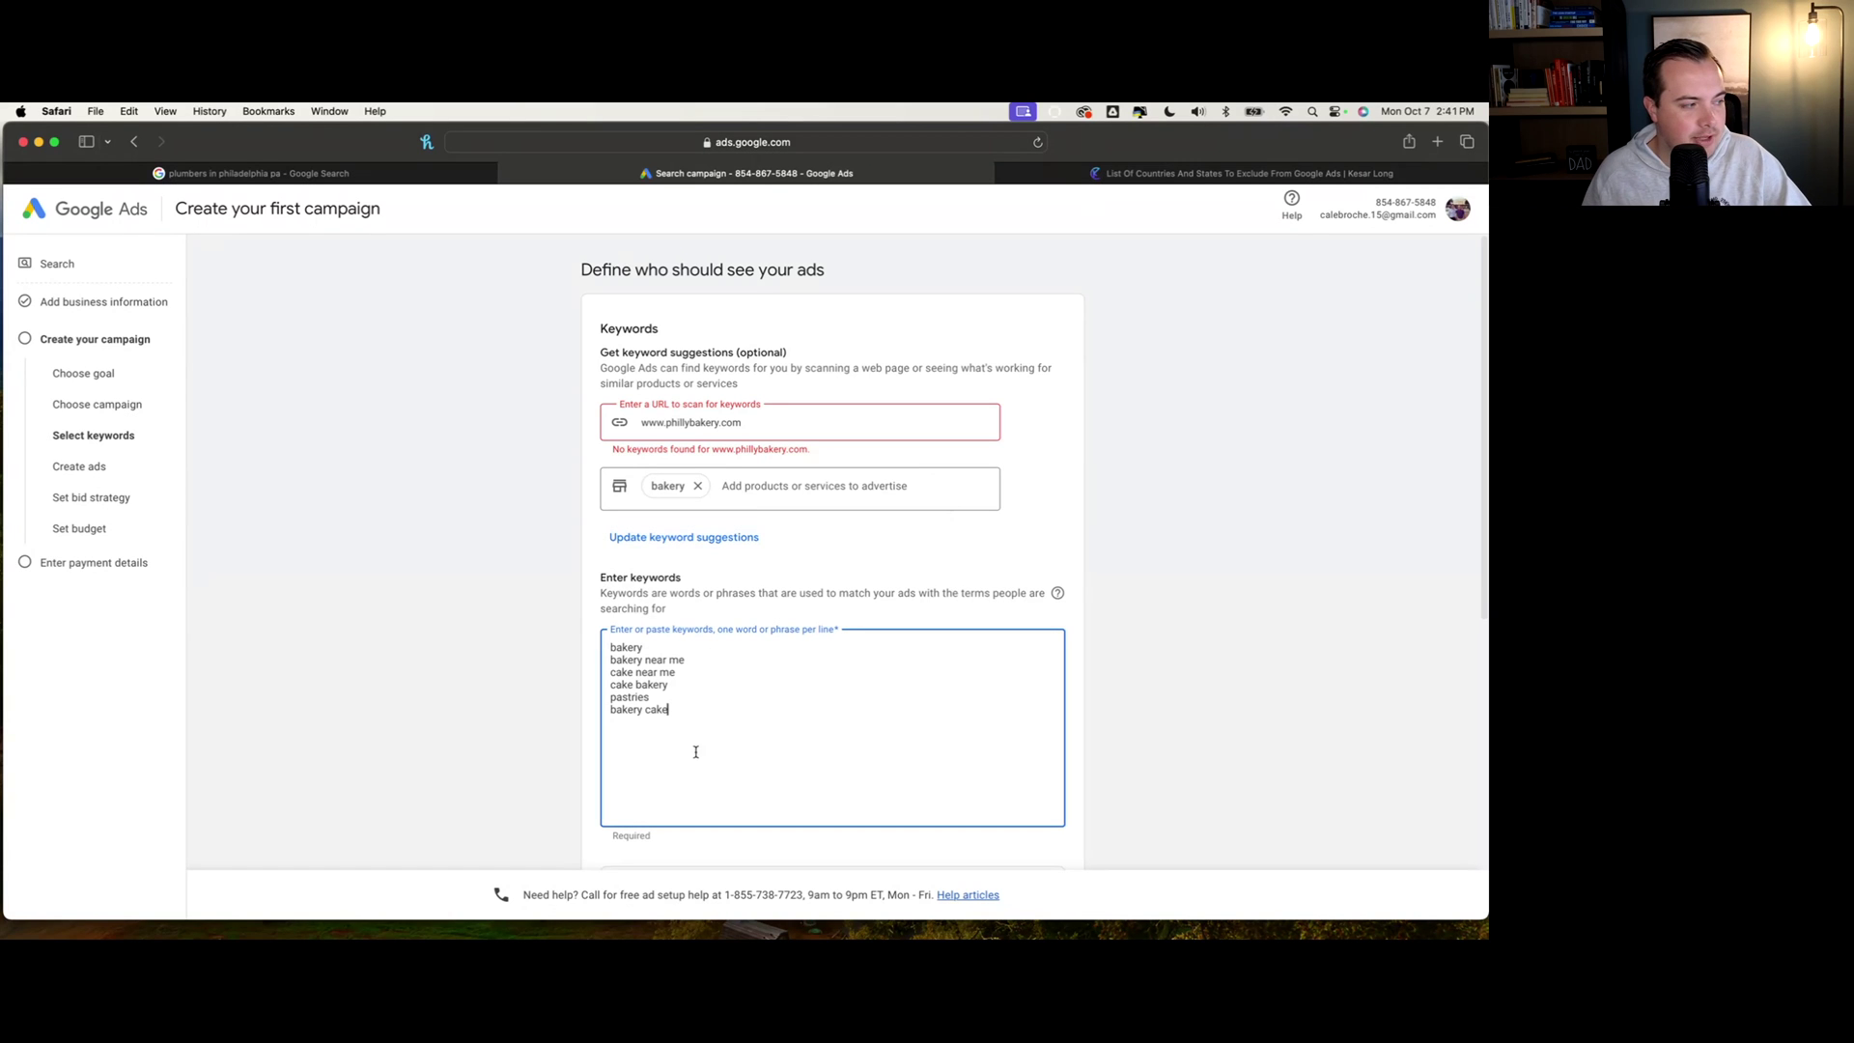
text(buy birthday cake)
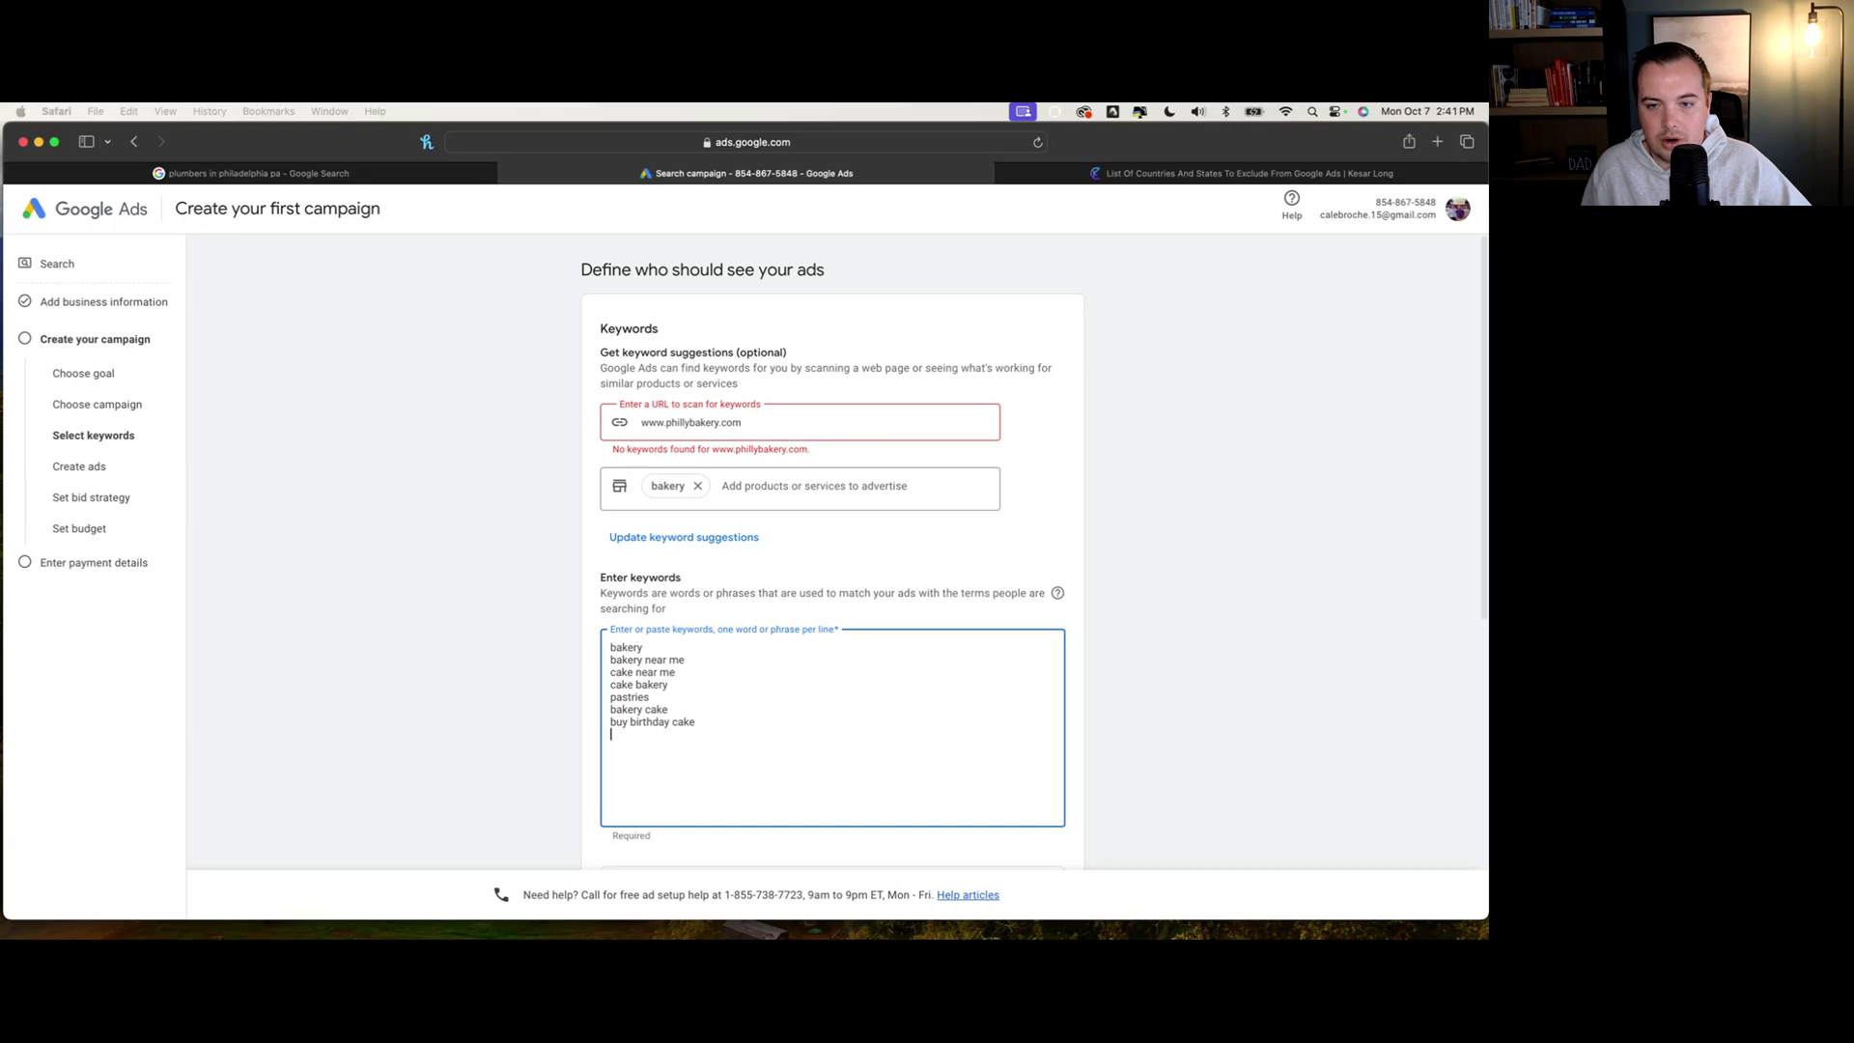
key(super+Tab)
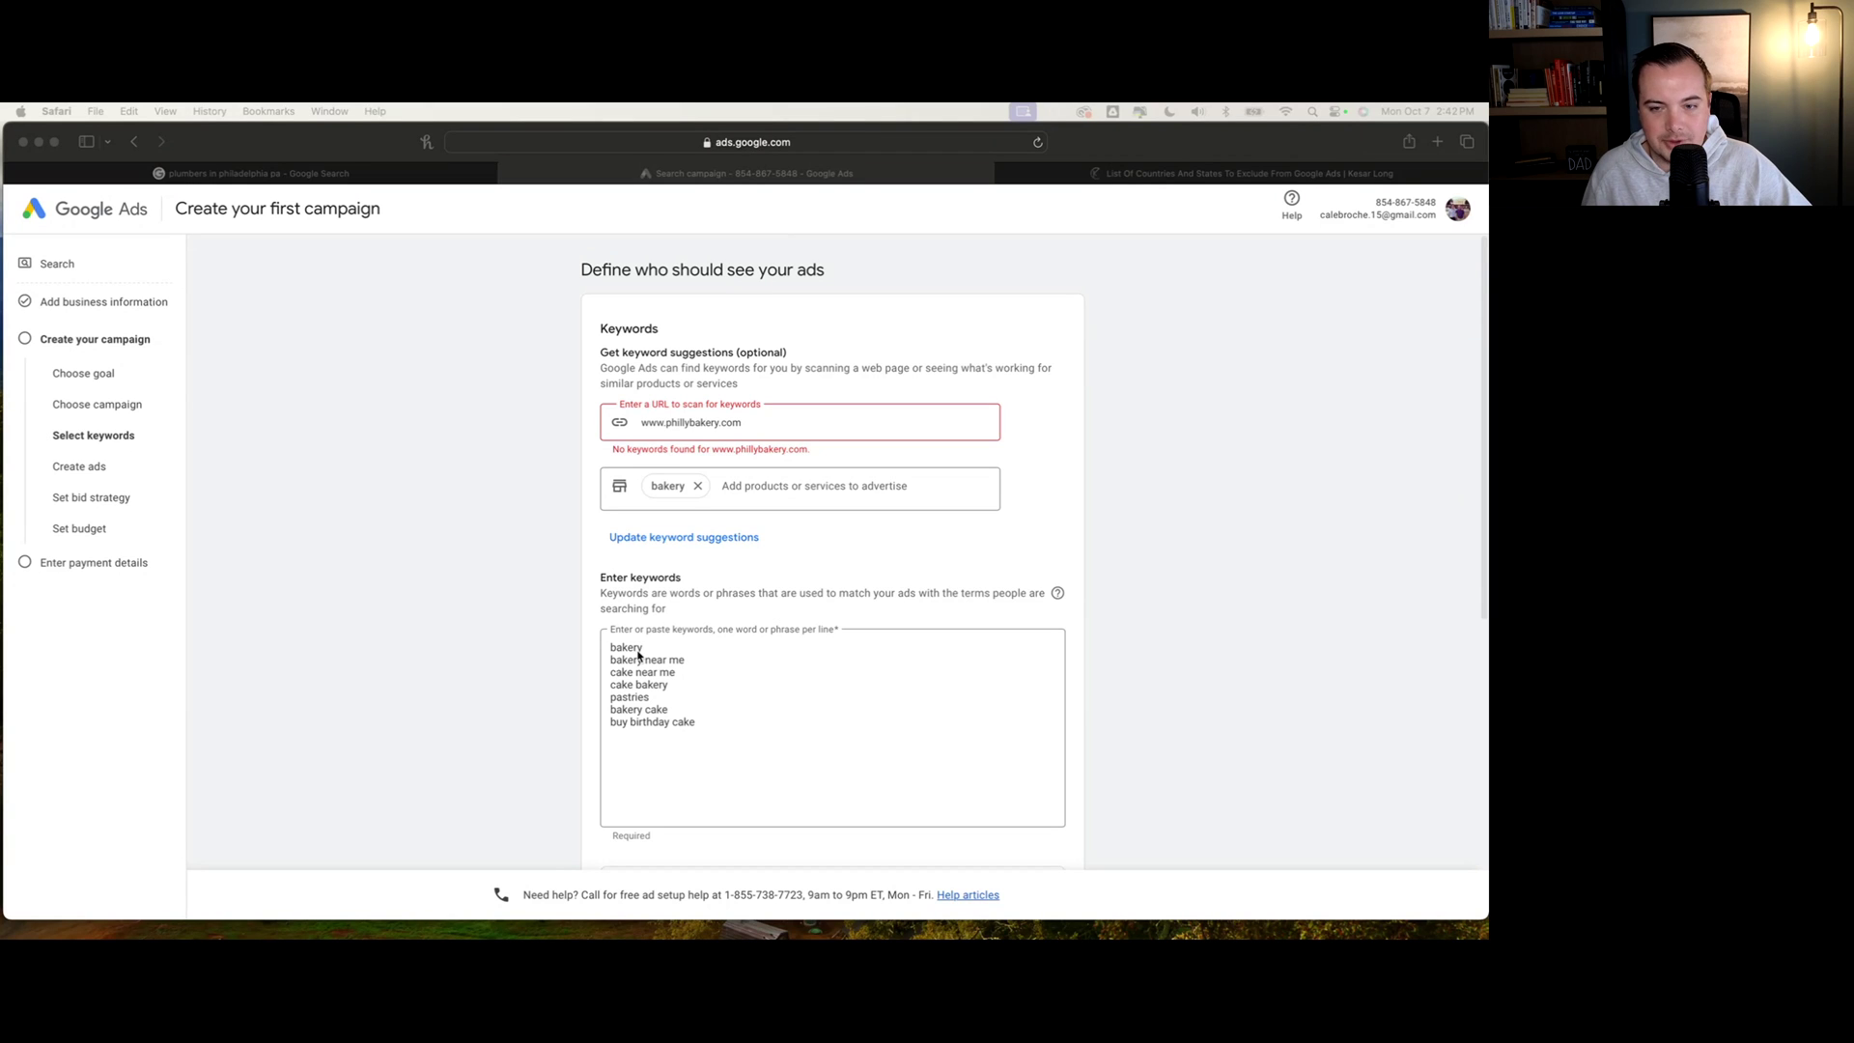
click(704, 736)
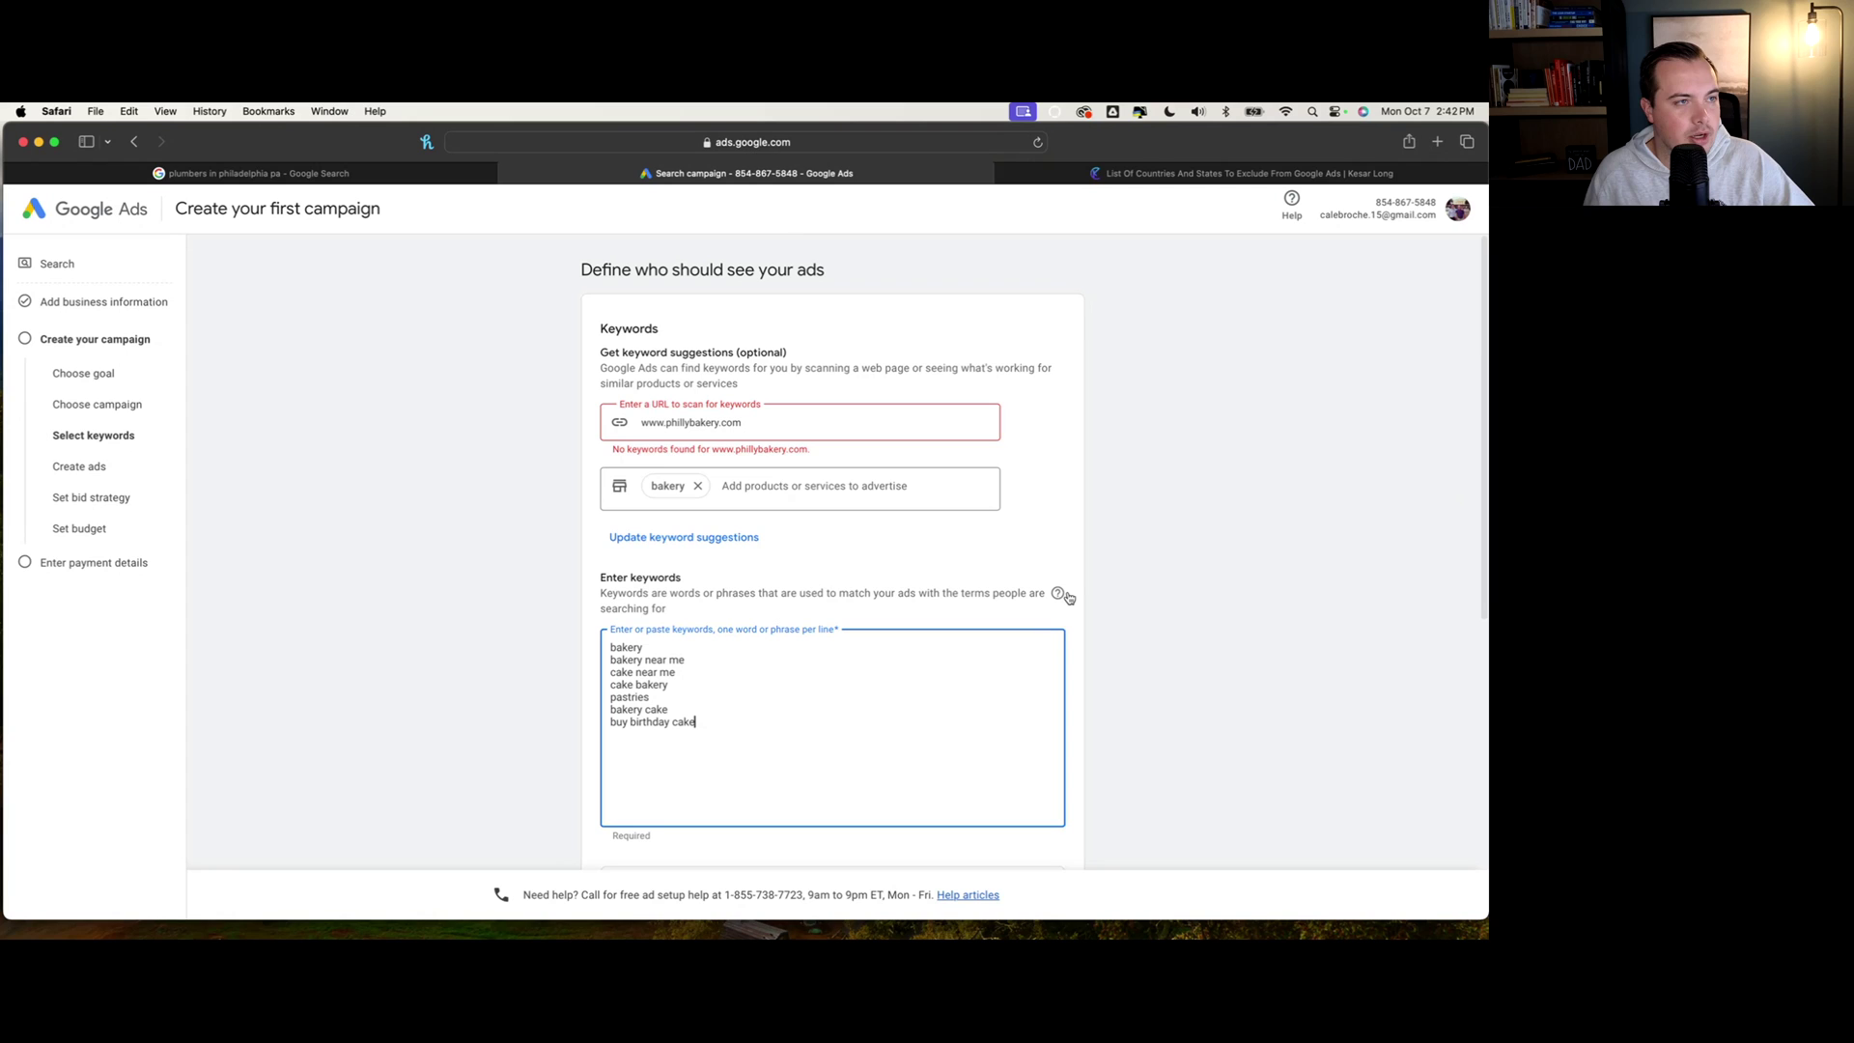
key(Return)
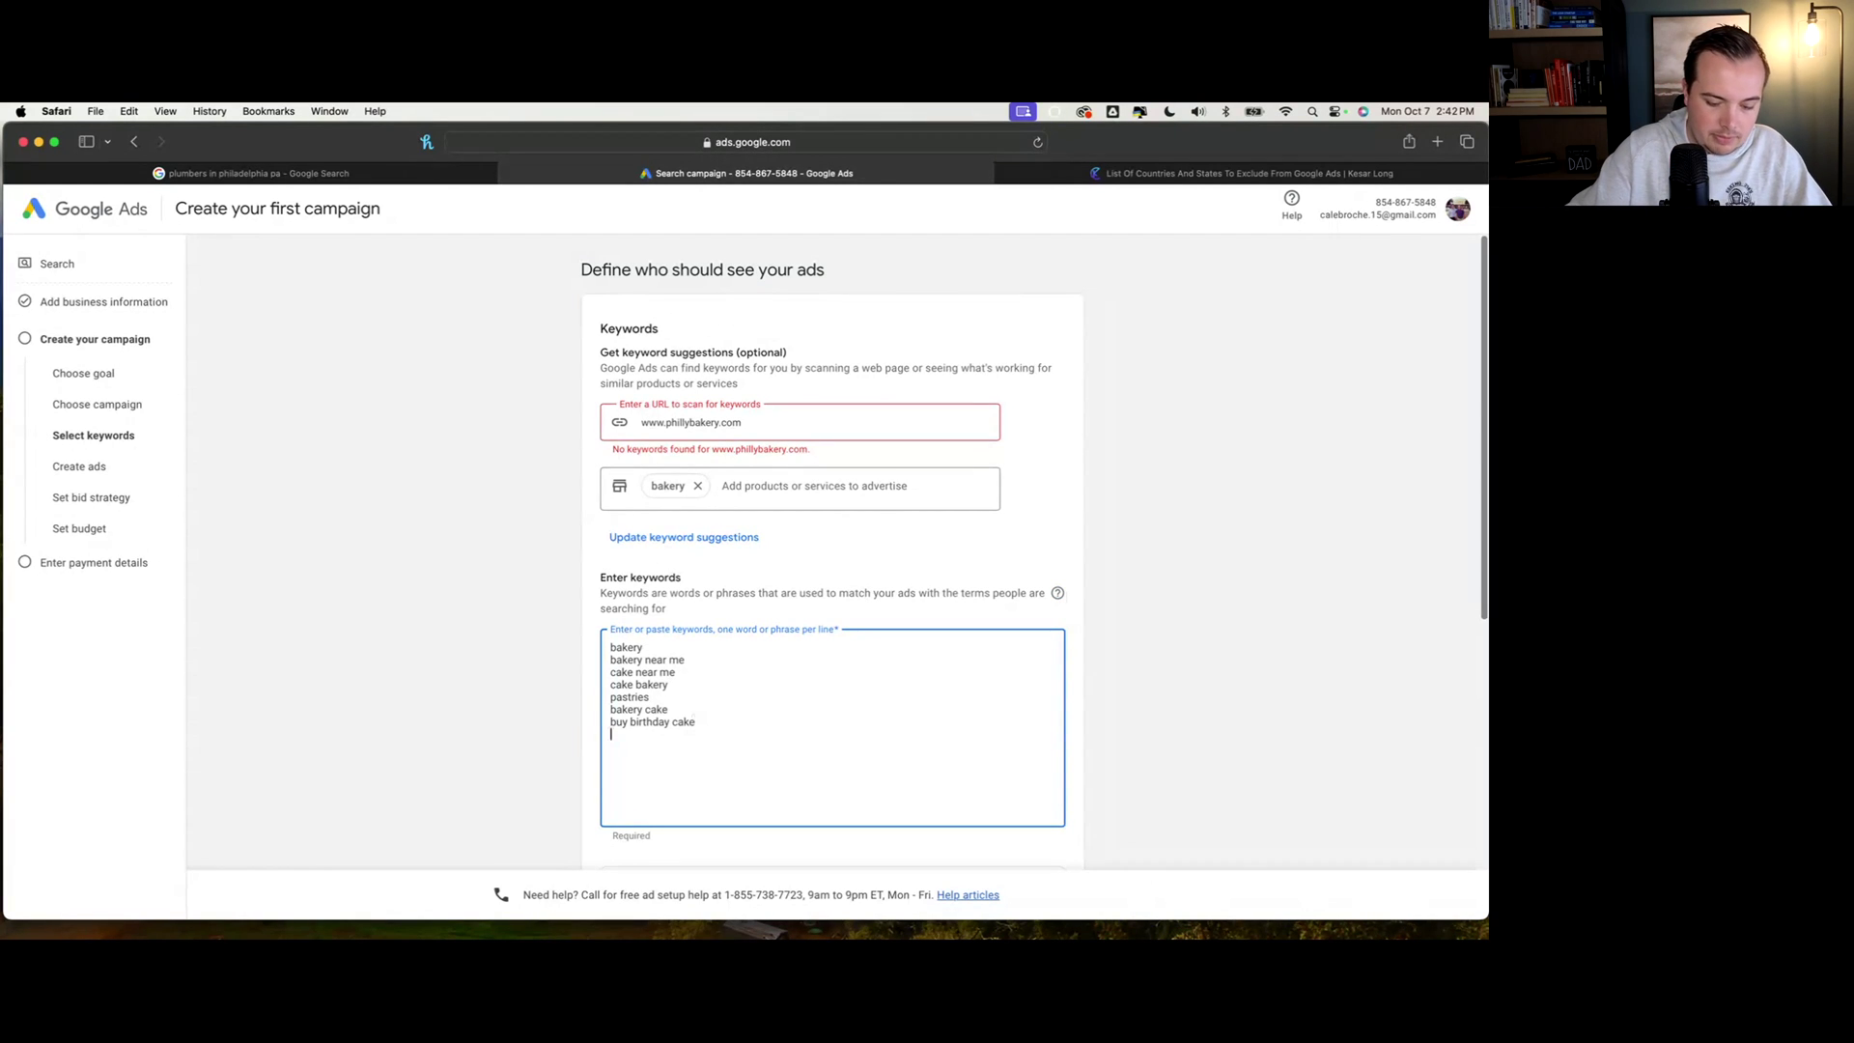
text(bakeries near me)
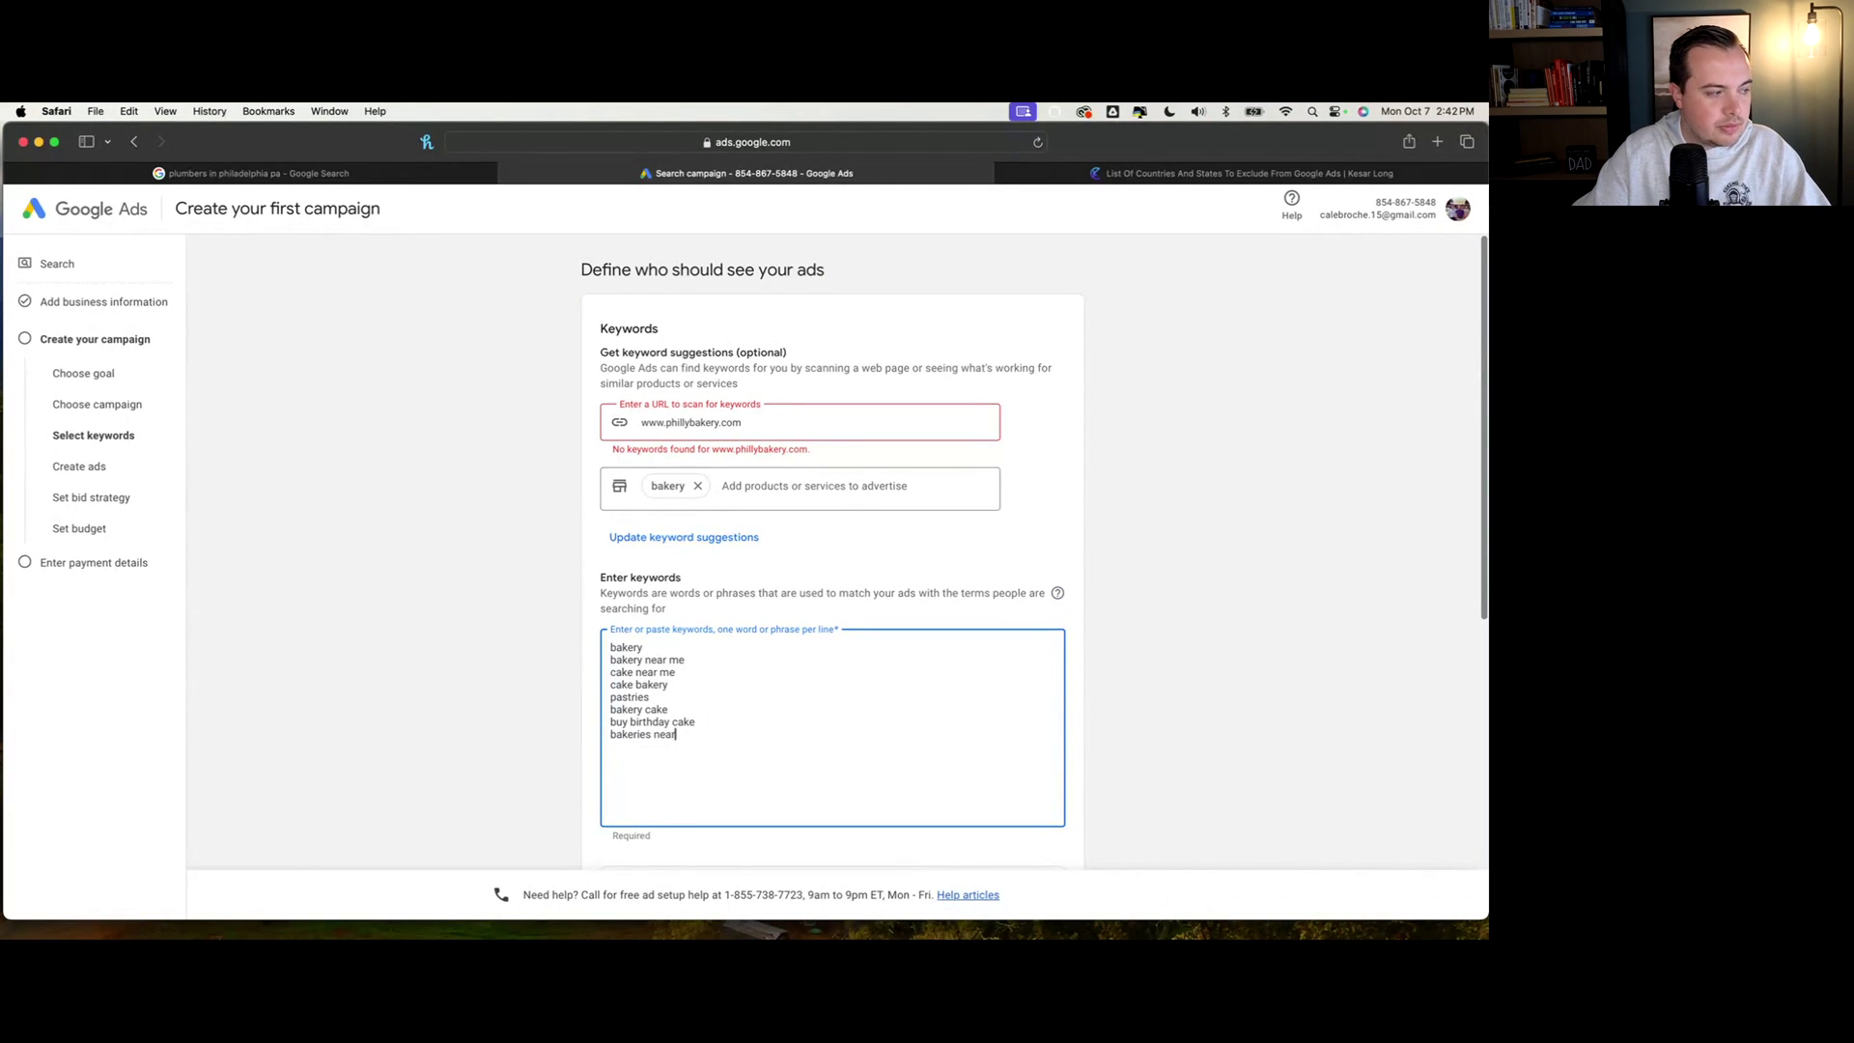
key(Return)
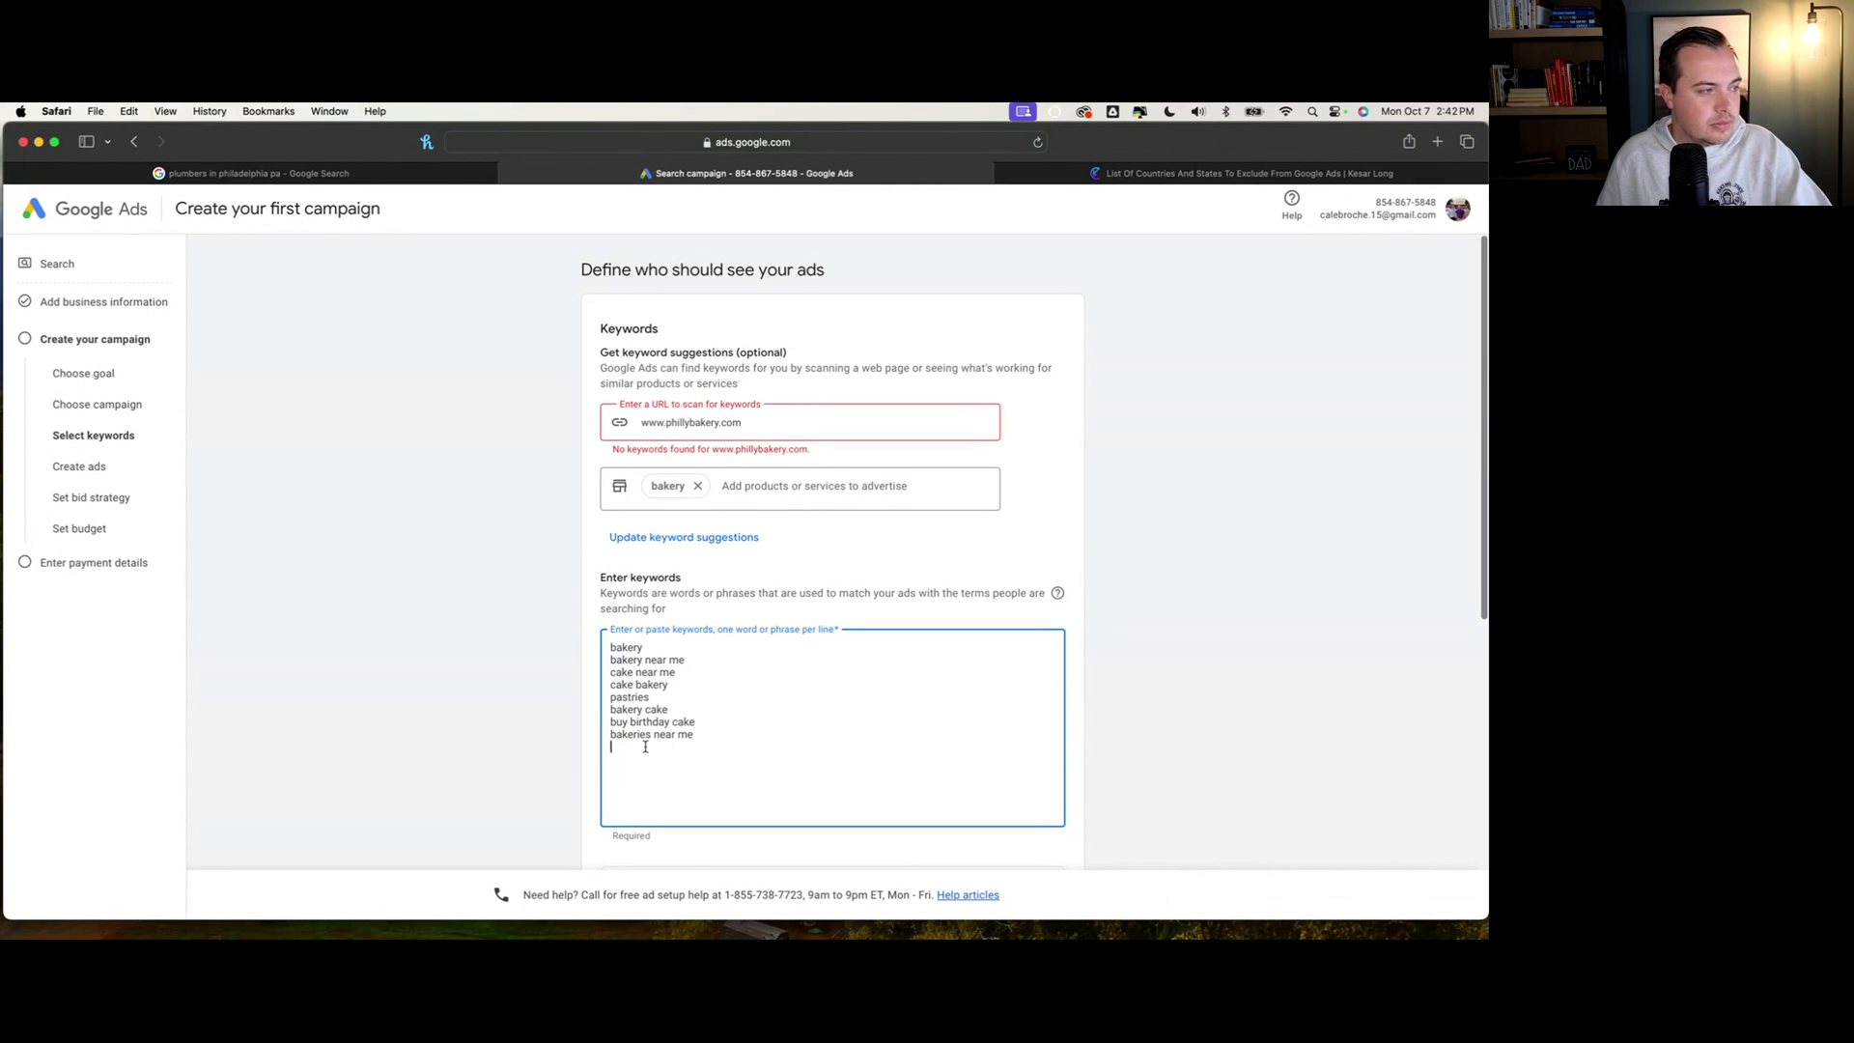
text(baker)
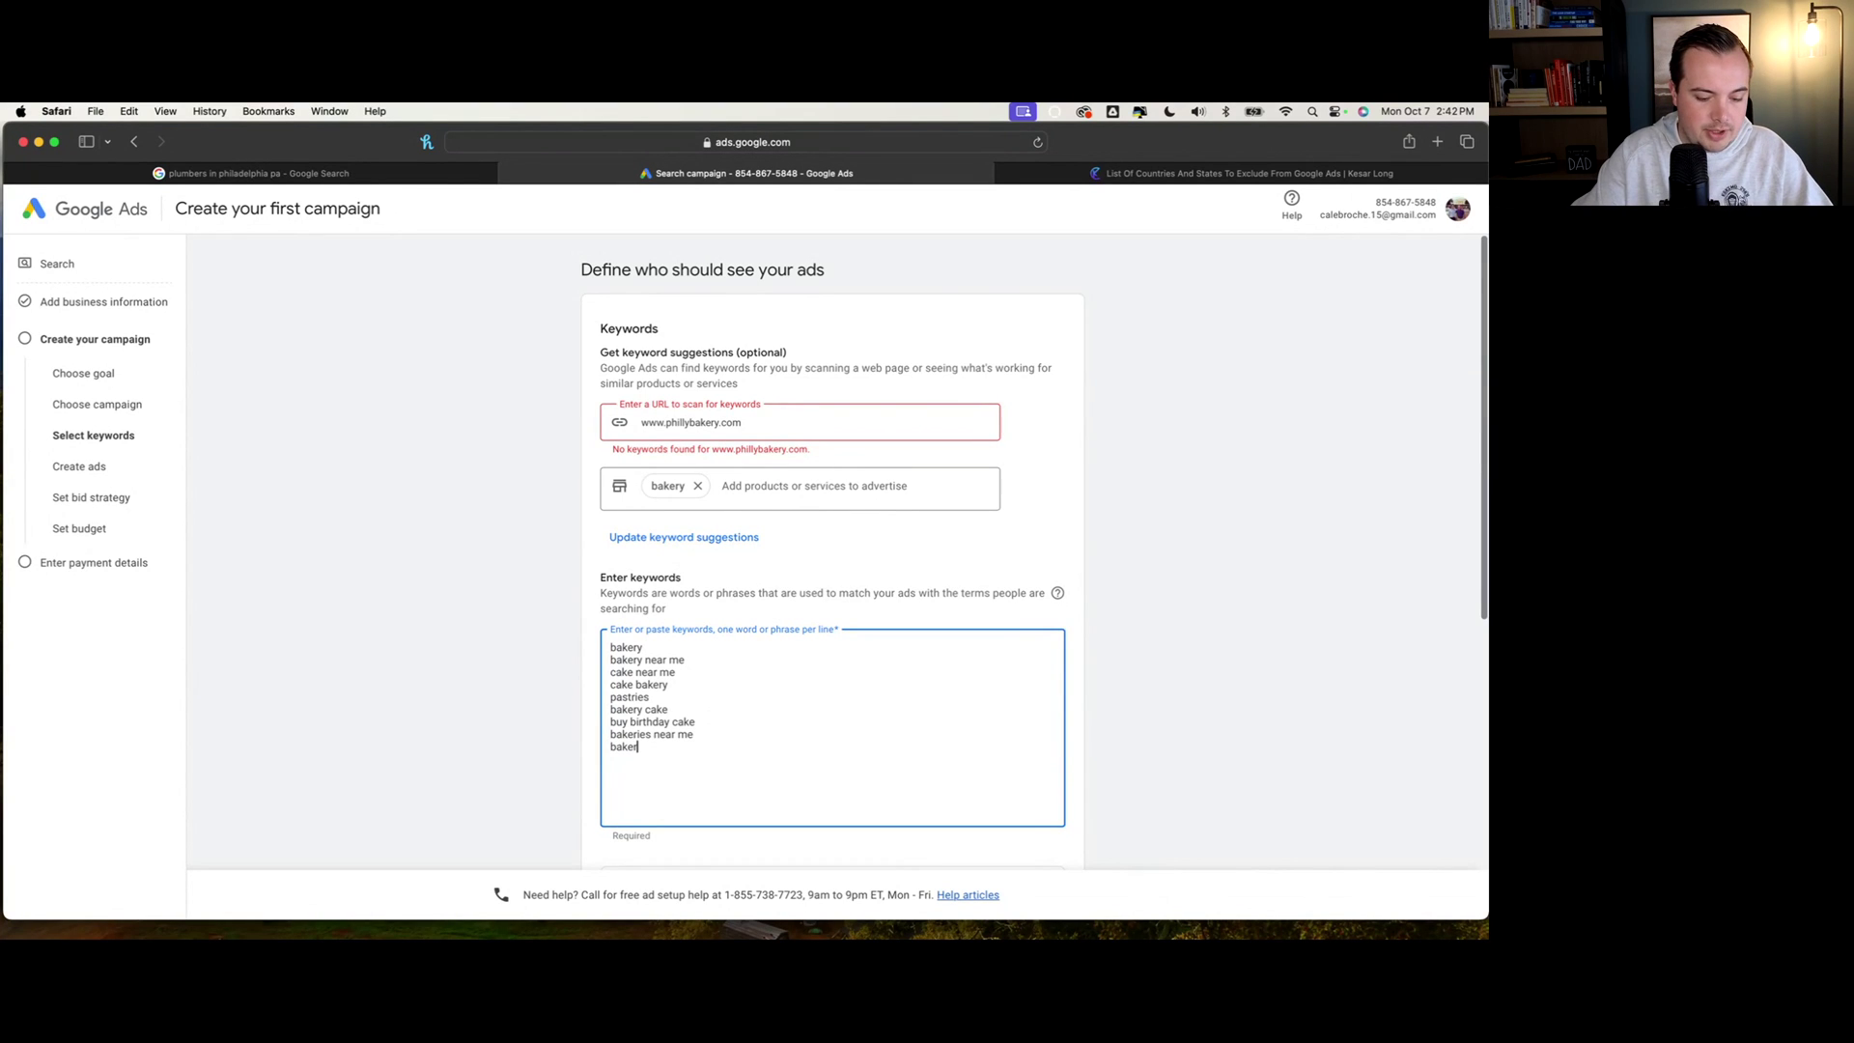
text(y near me)
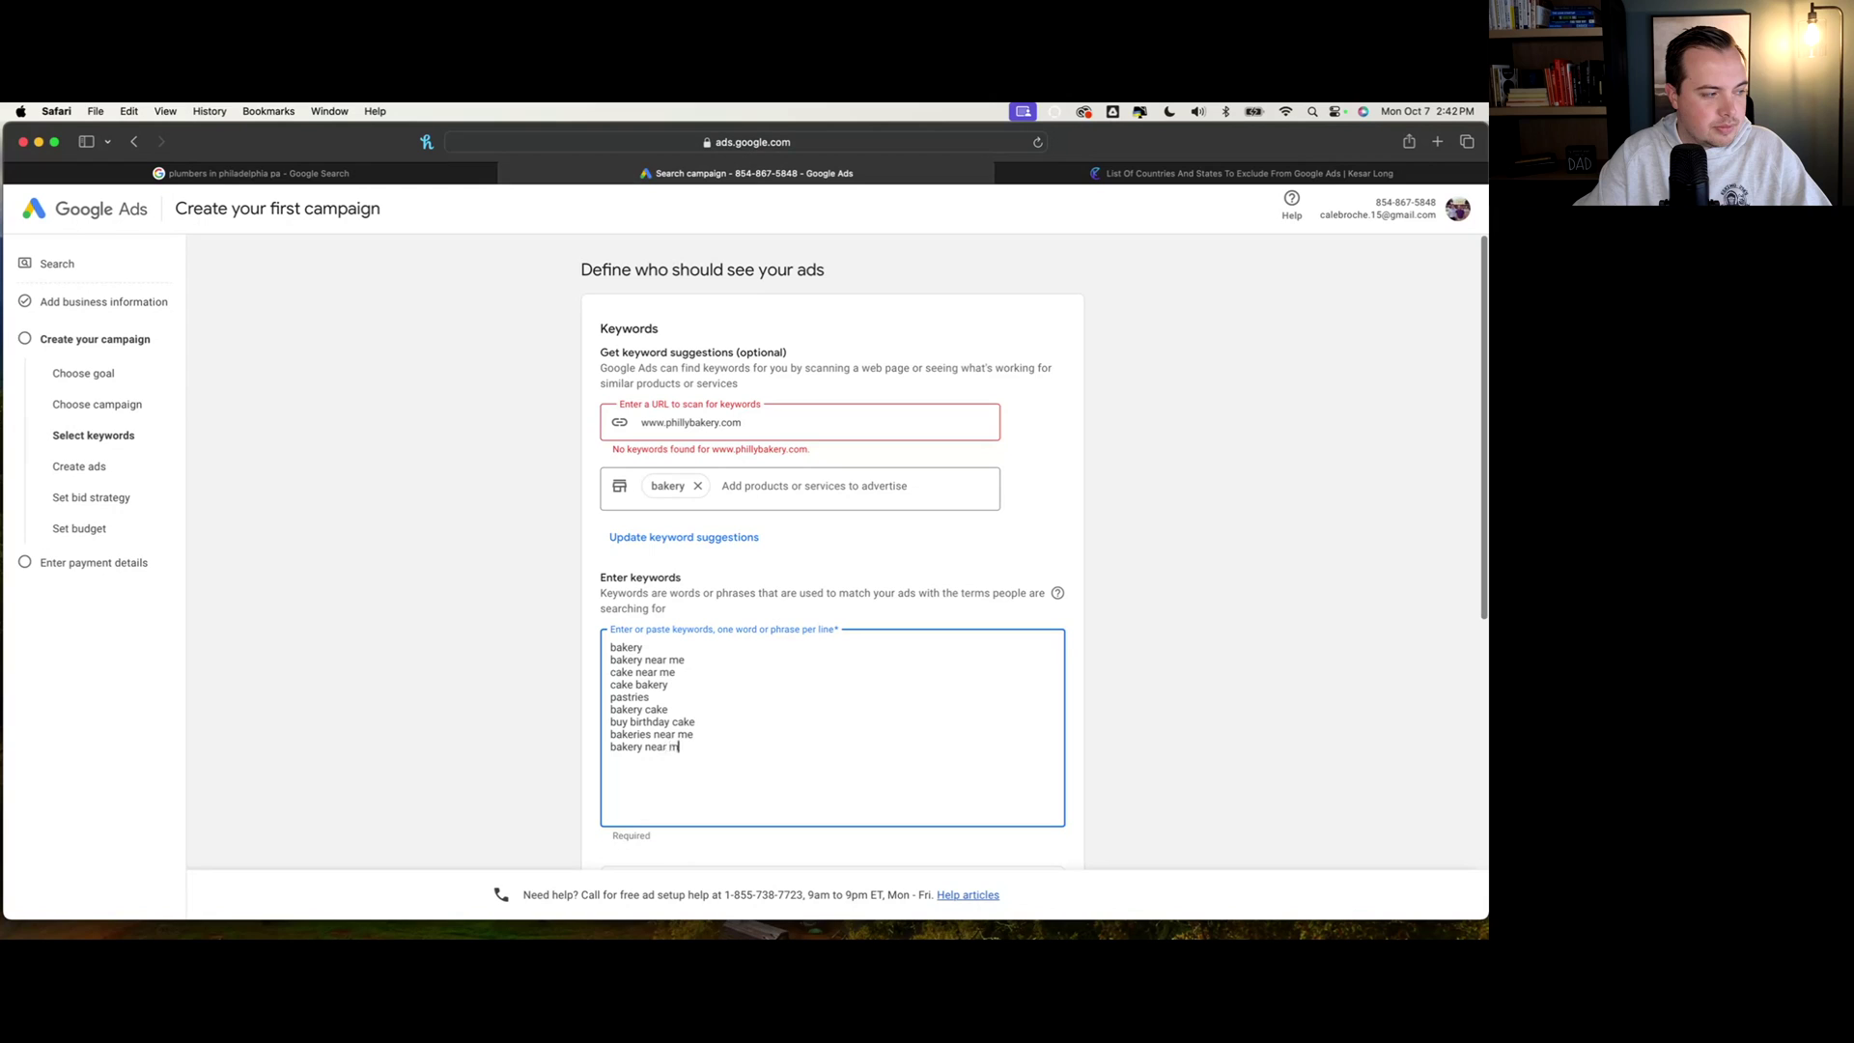
key(Return)
text(buy)
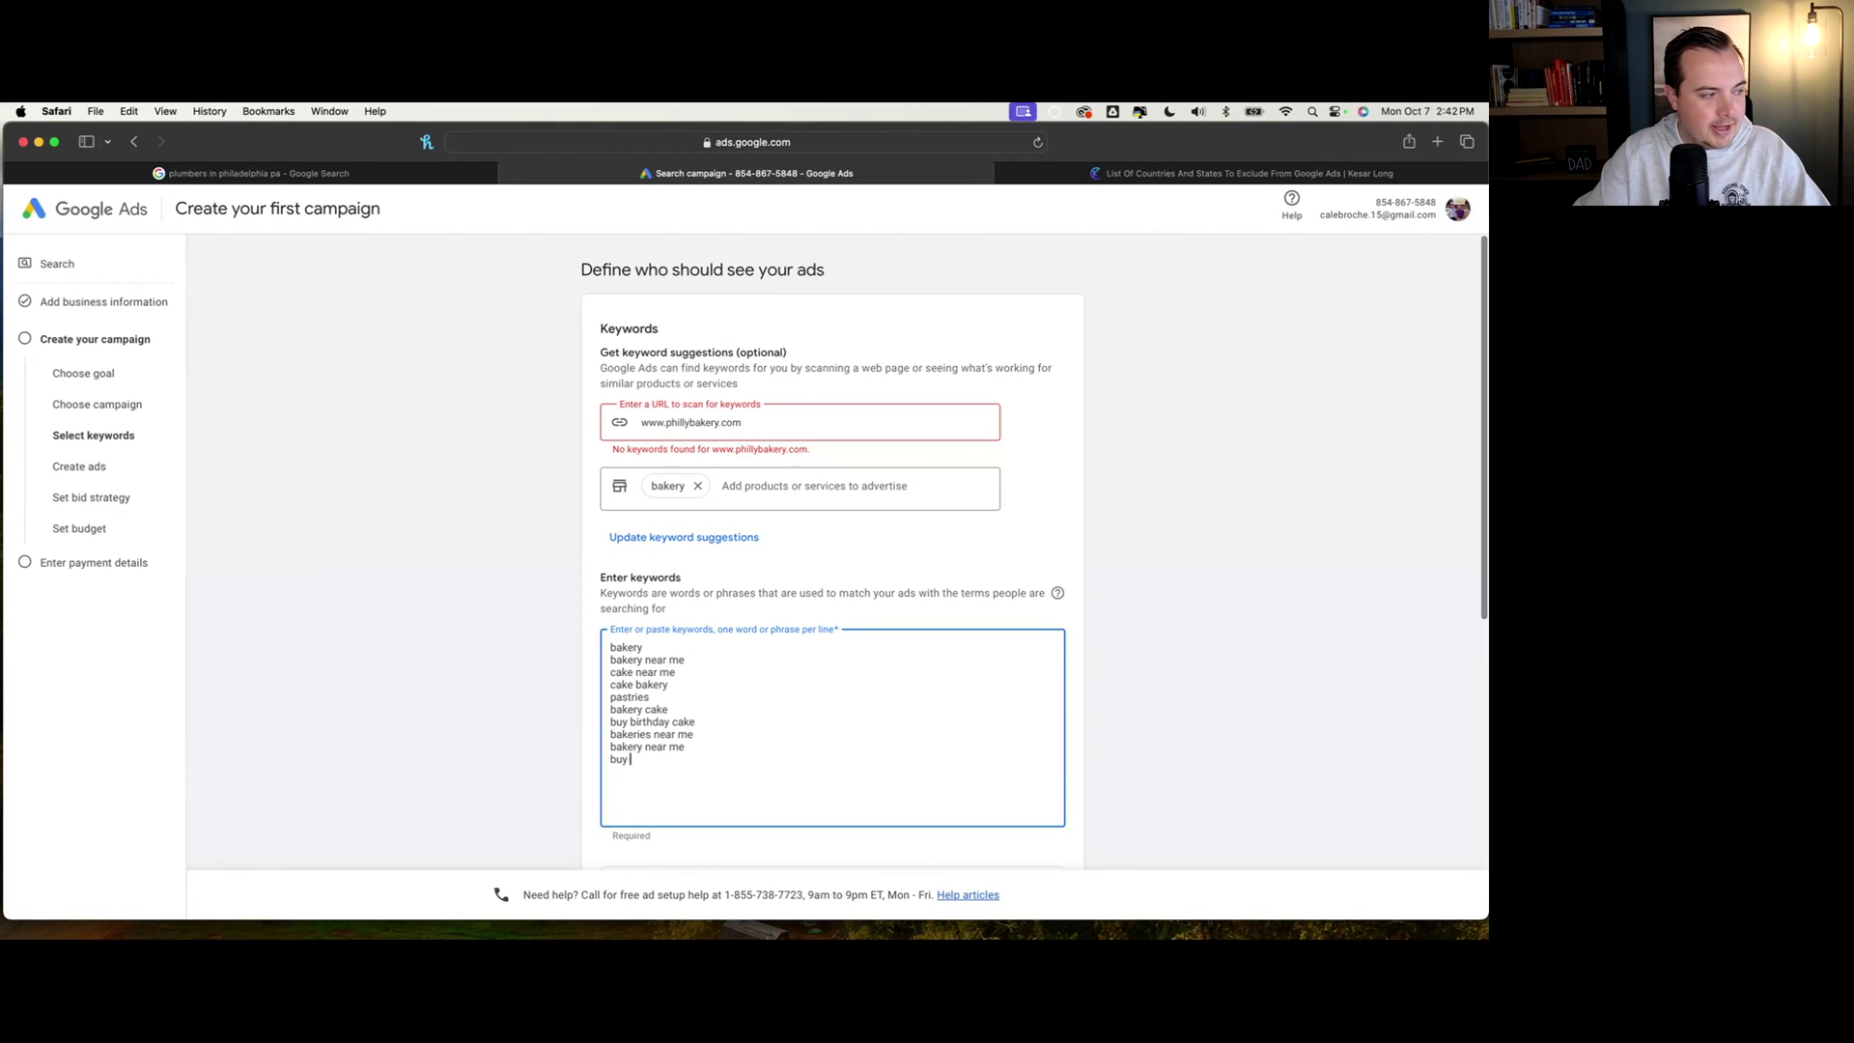
text(cakesnear mebuy)
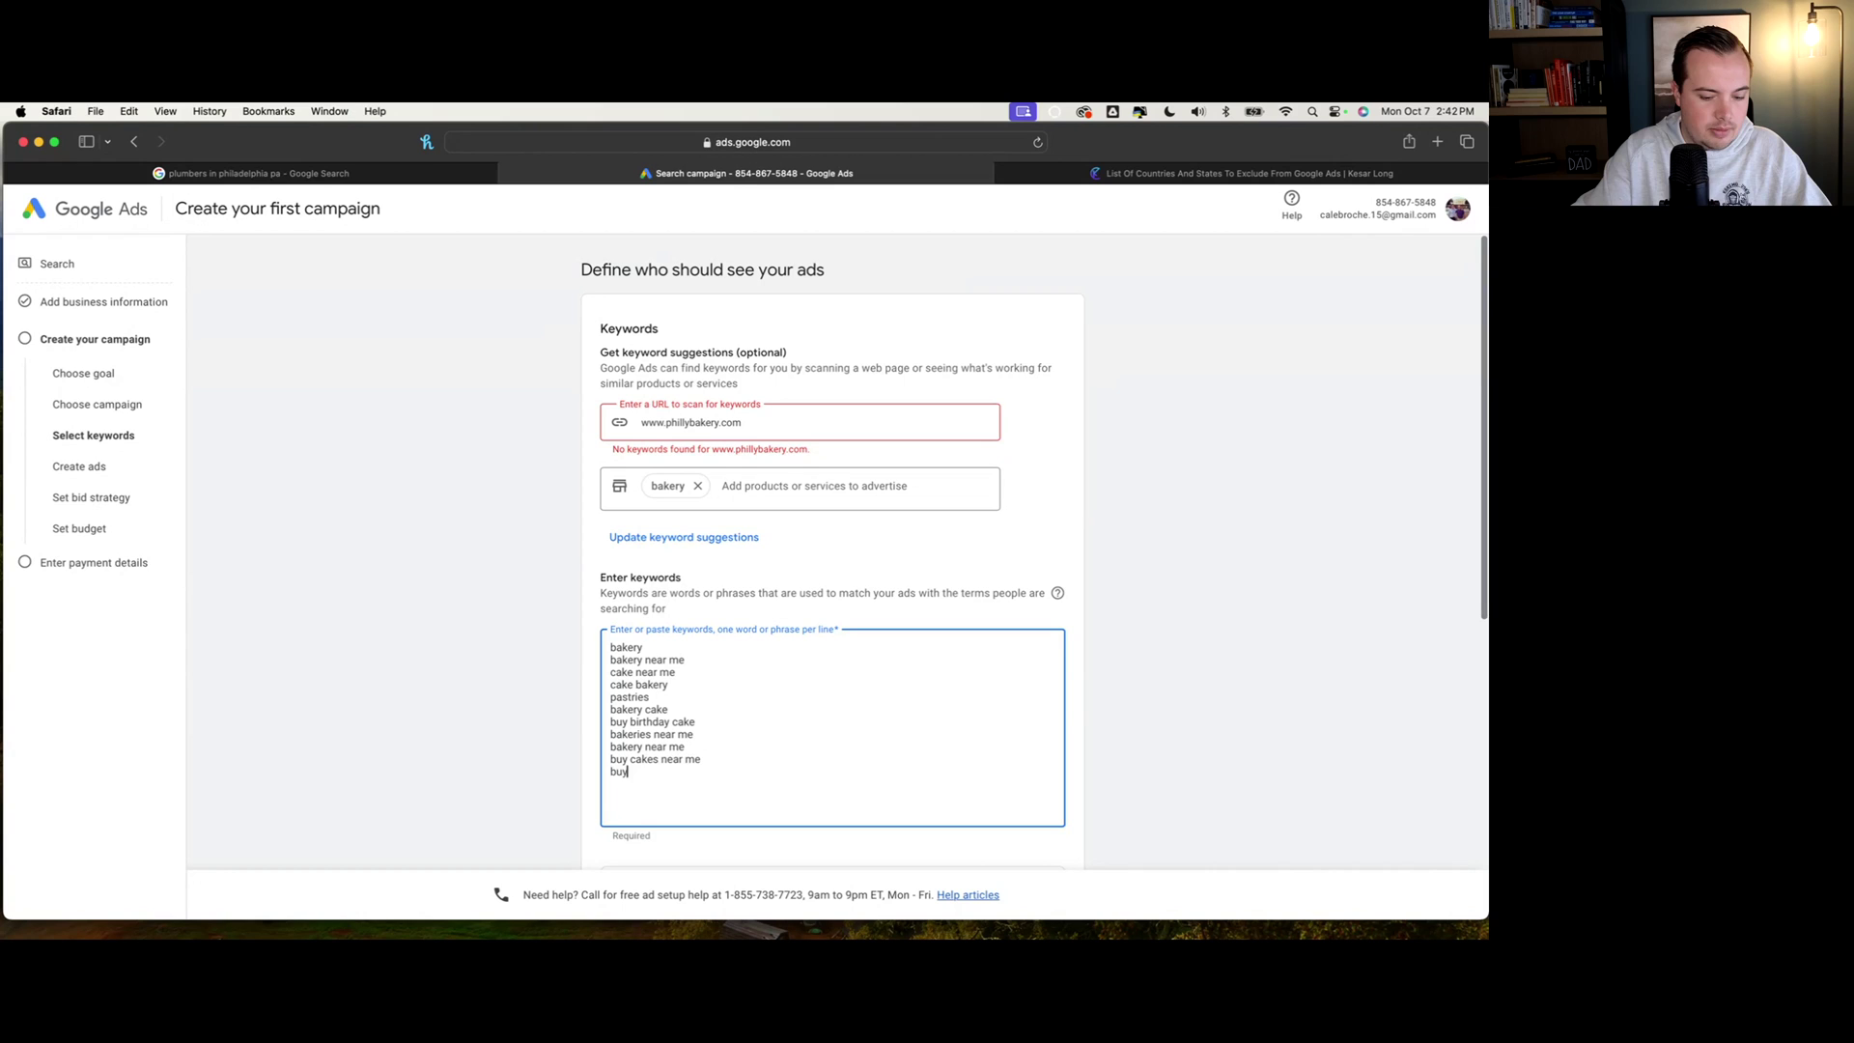
text(. bi)
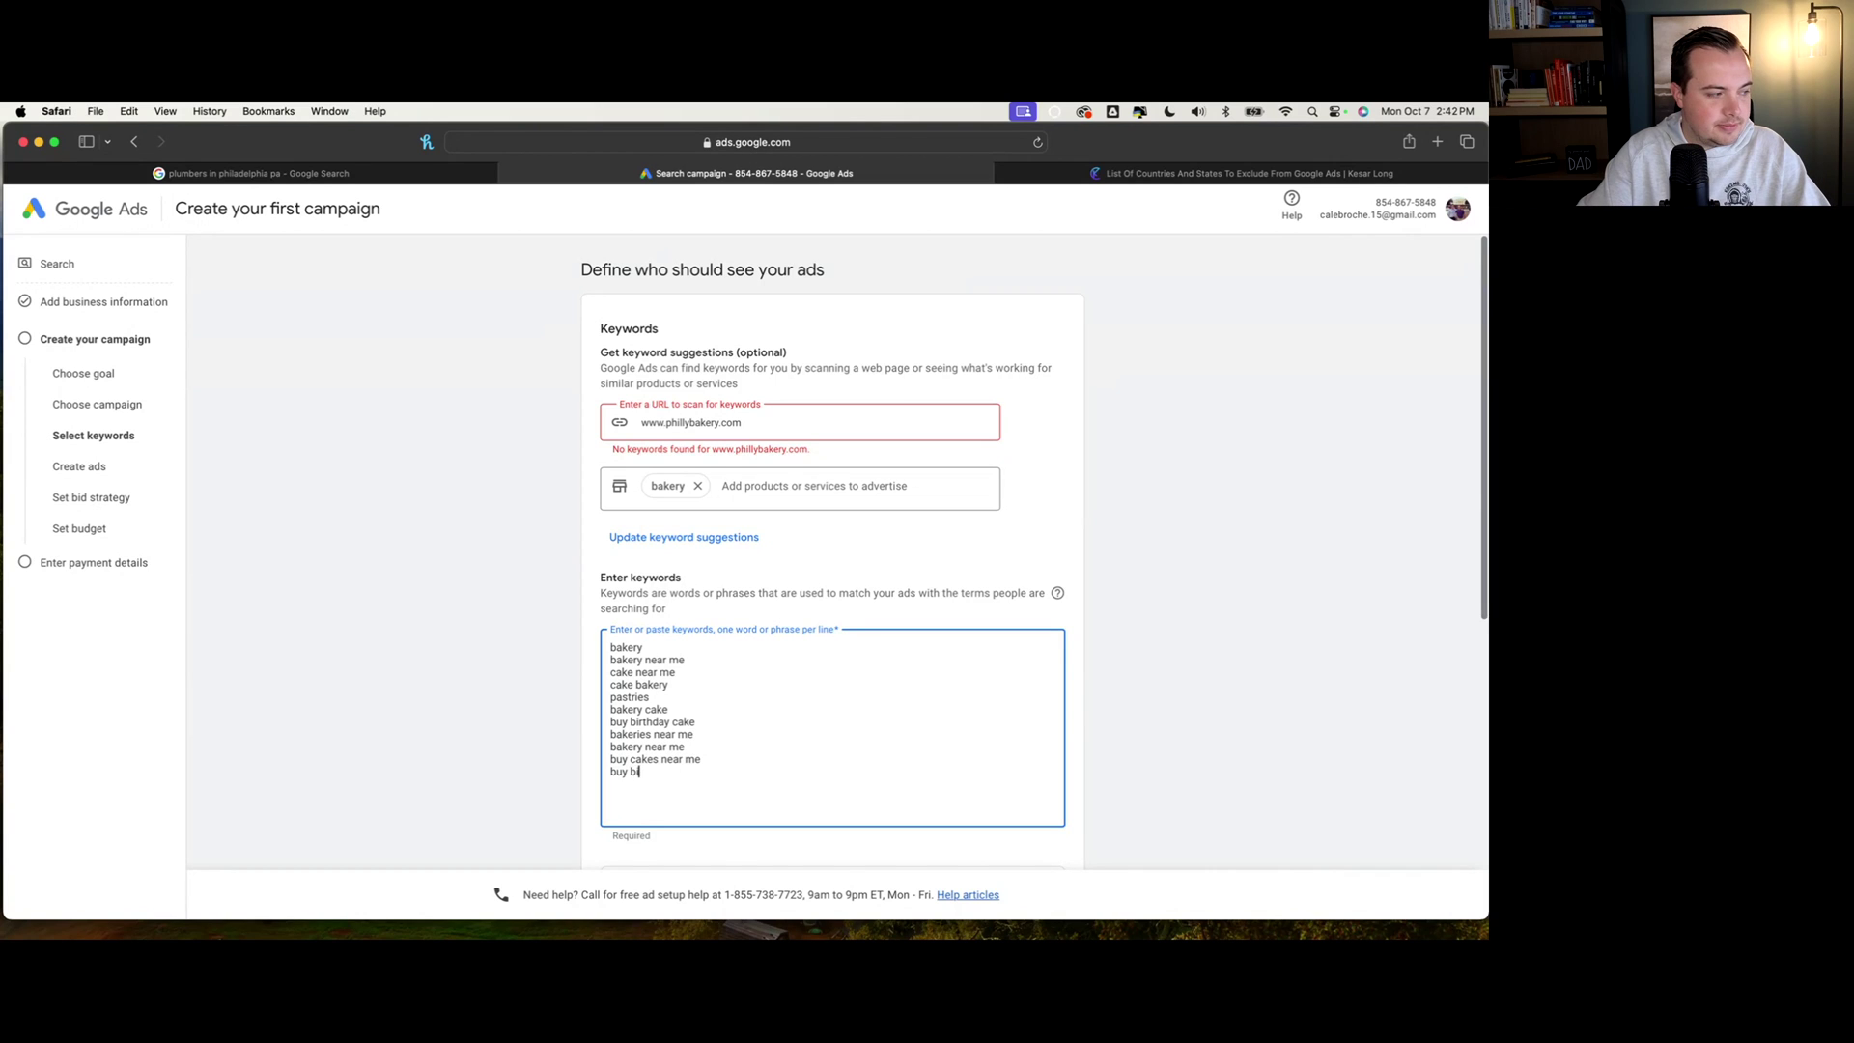
text(rthday cakes near me)
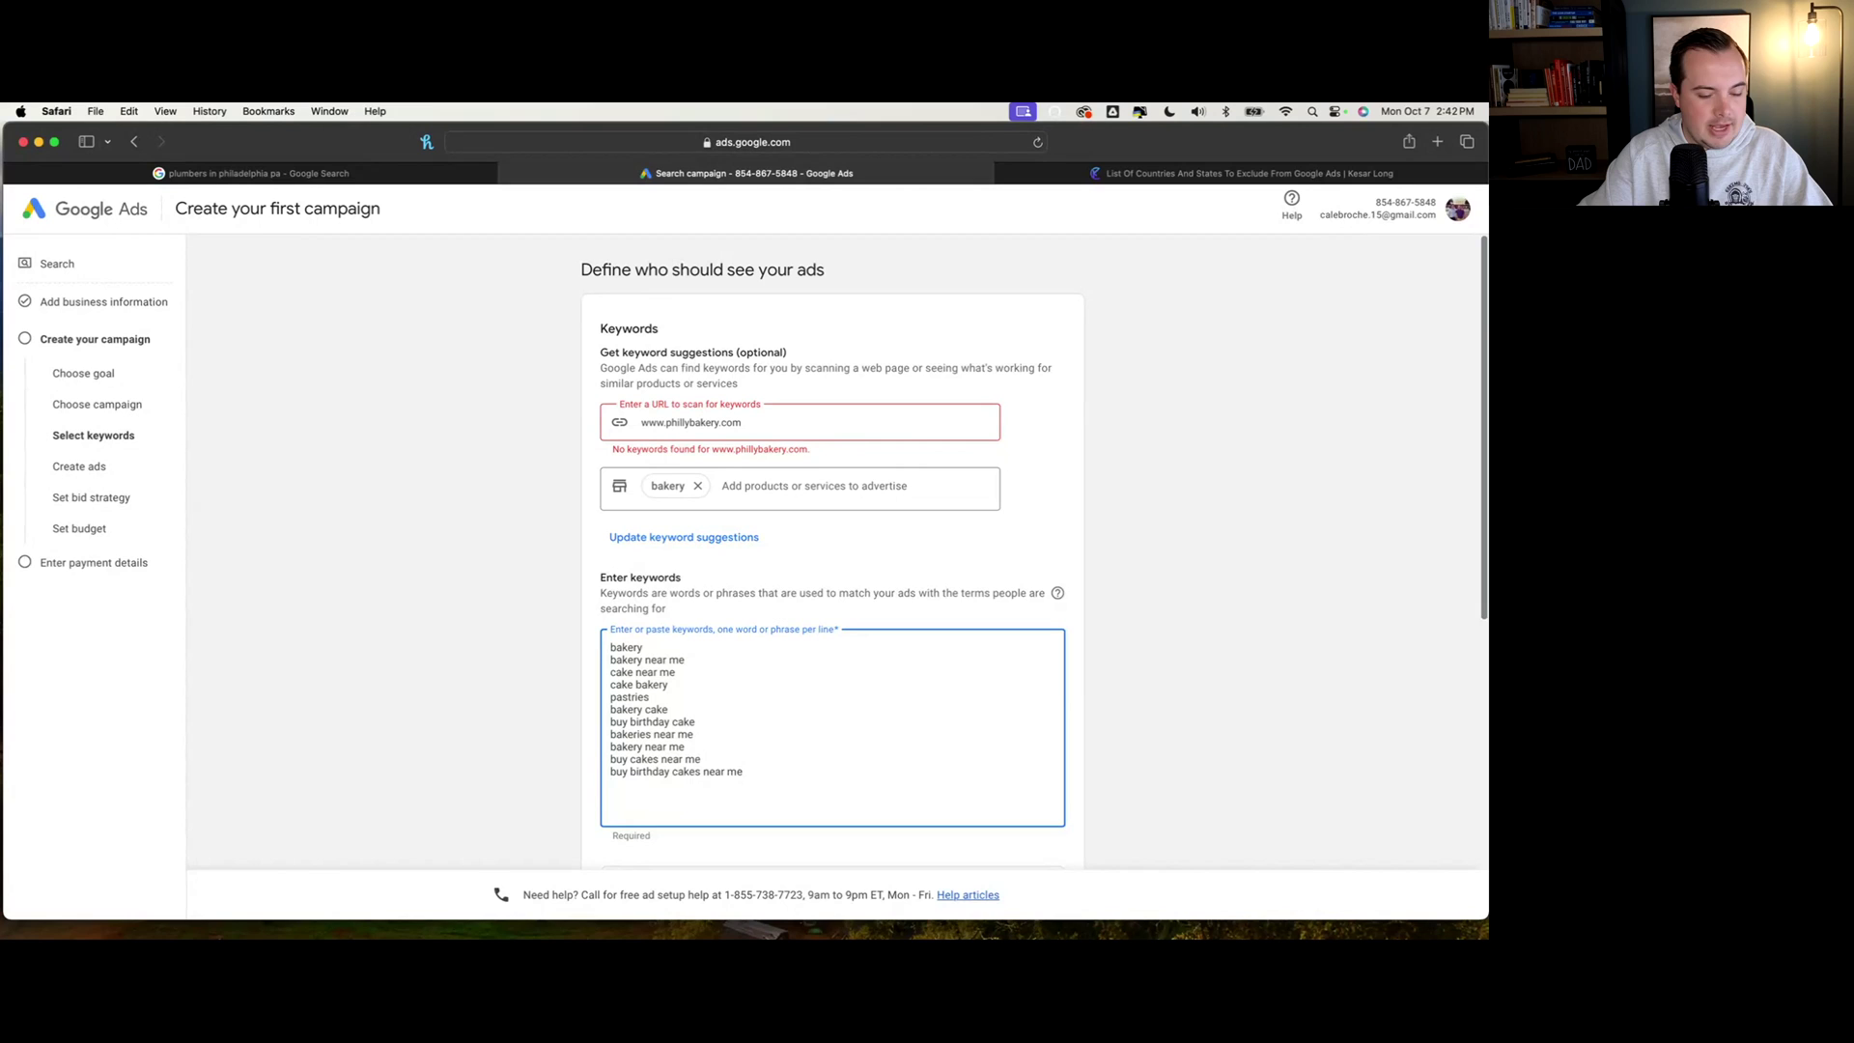
text(custom bi)
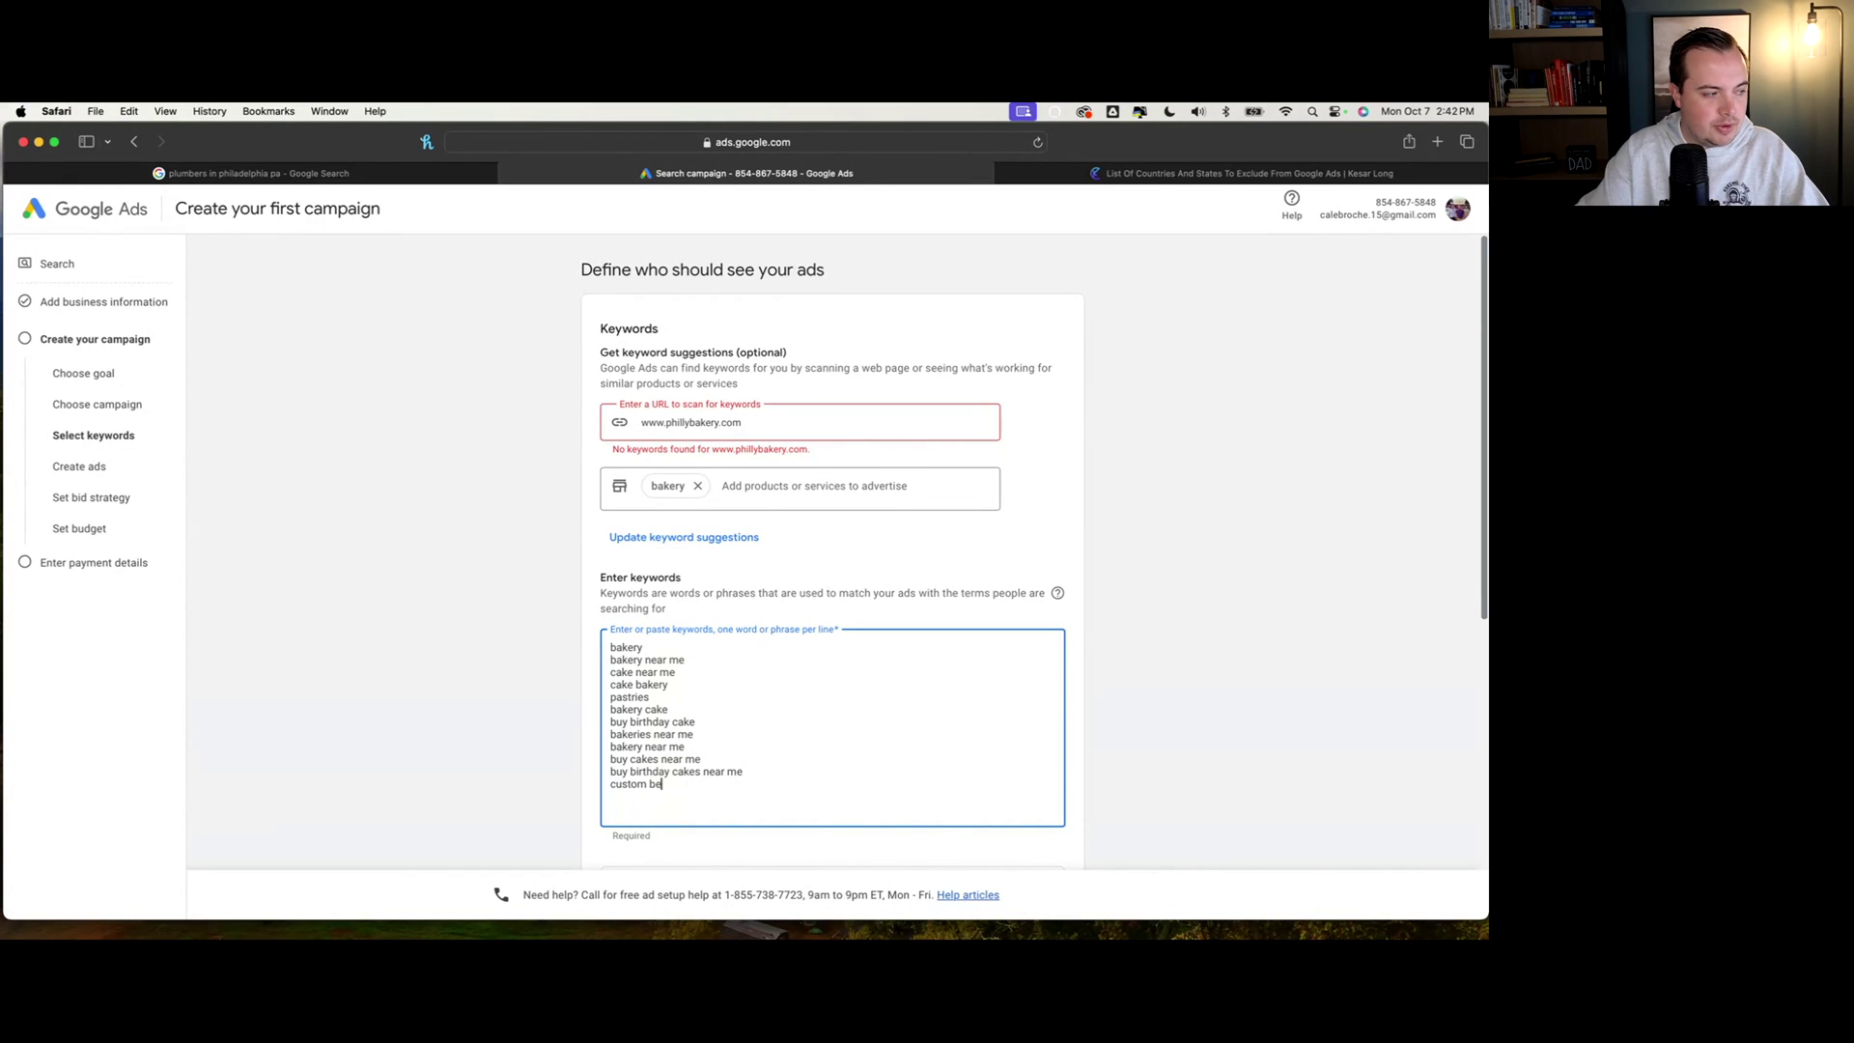
text(rthday)
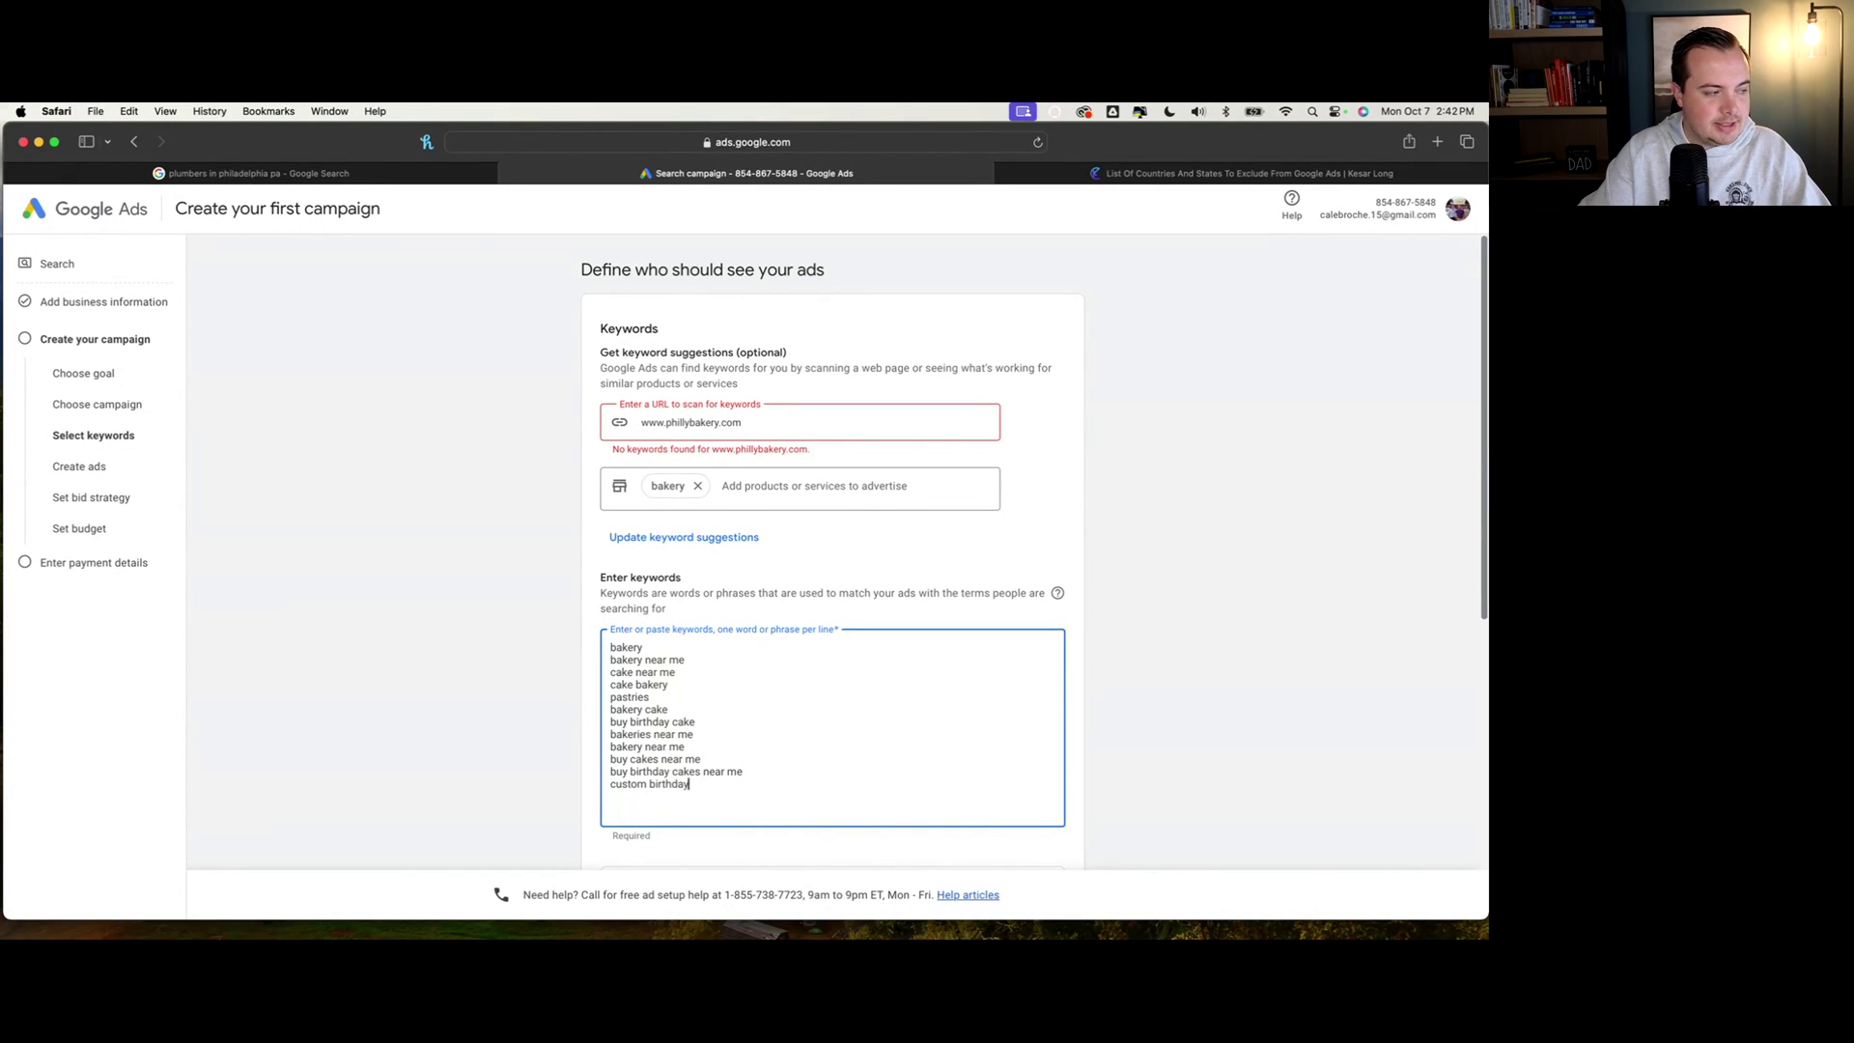
text( cakes)
Apply the suggested cake shop near me and cupcakes near me keywords
scroll(653, 749, down, 5)
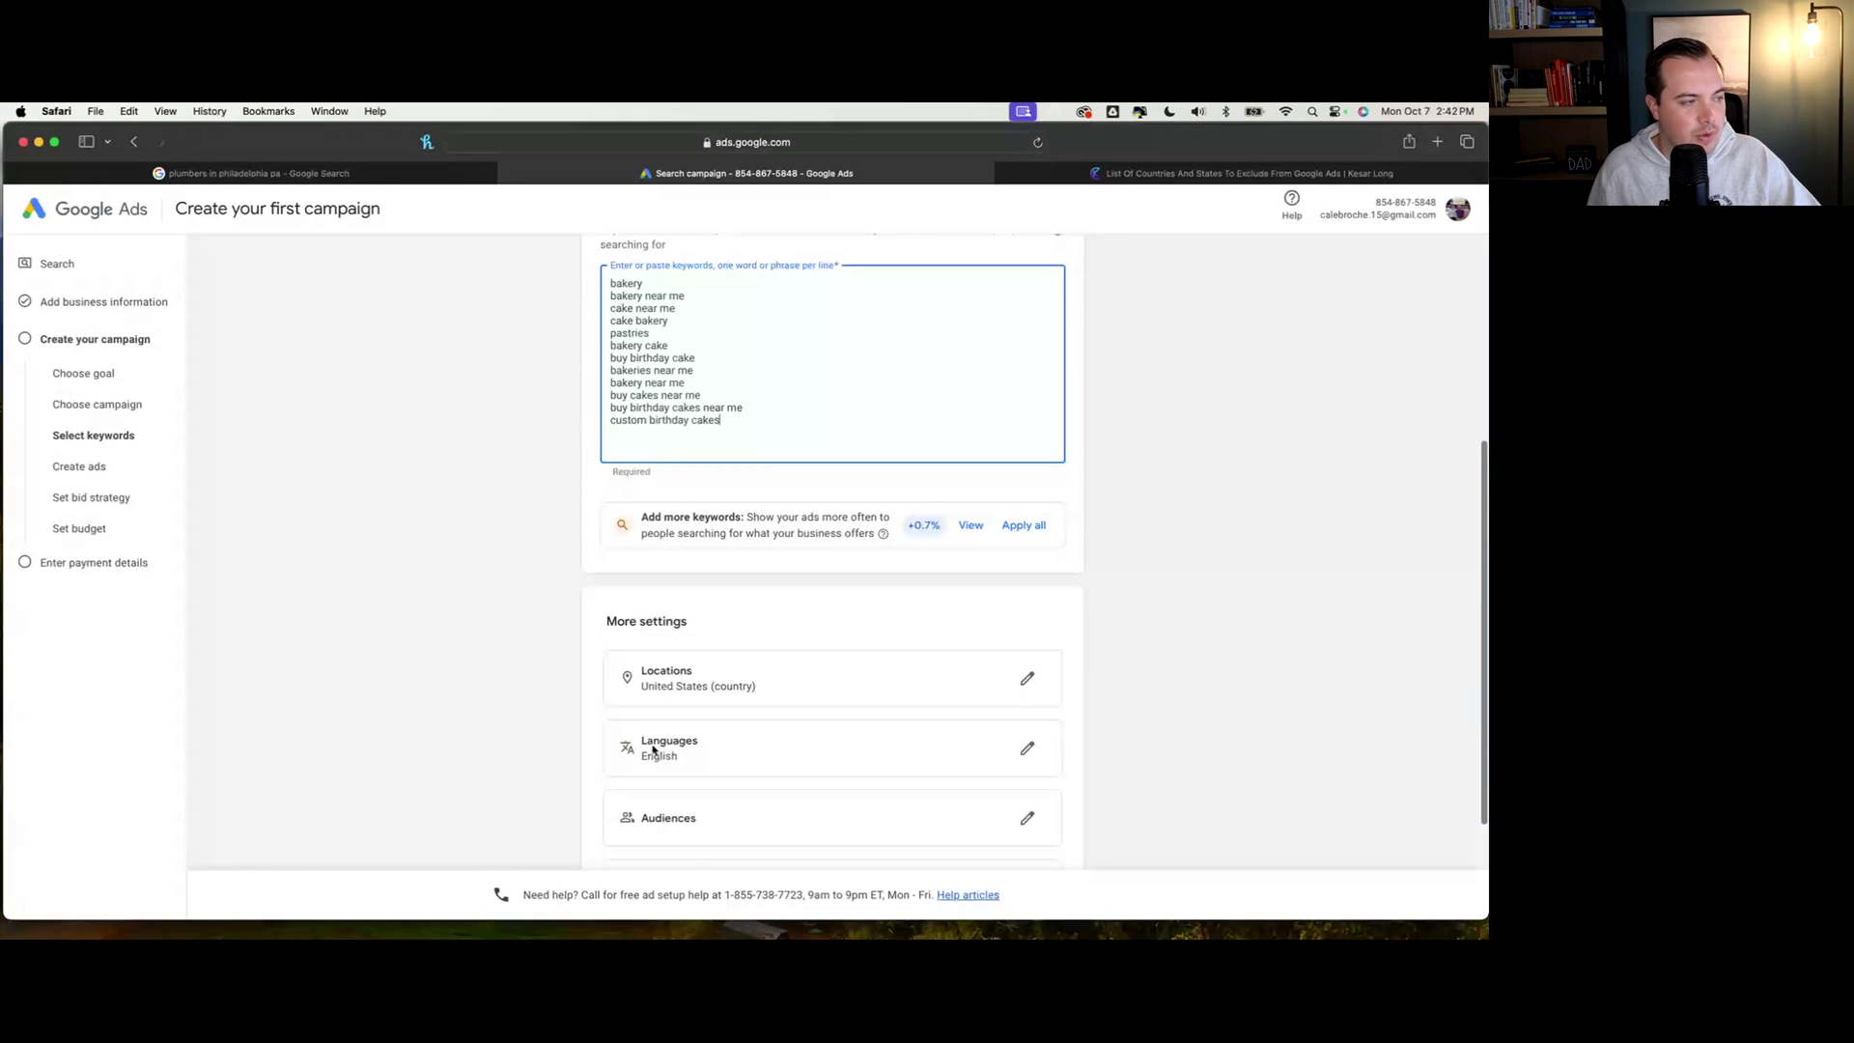
click(970, 525)
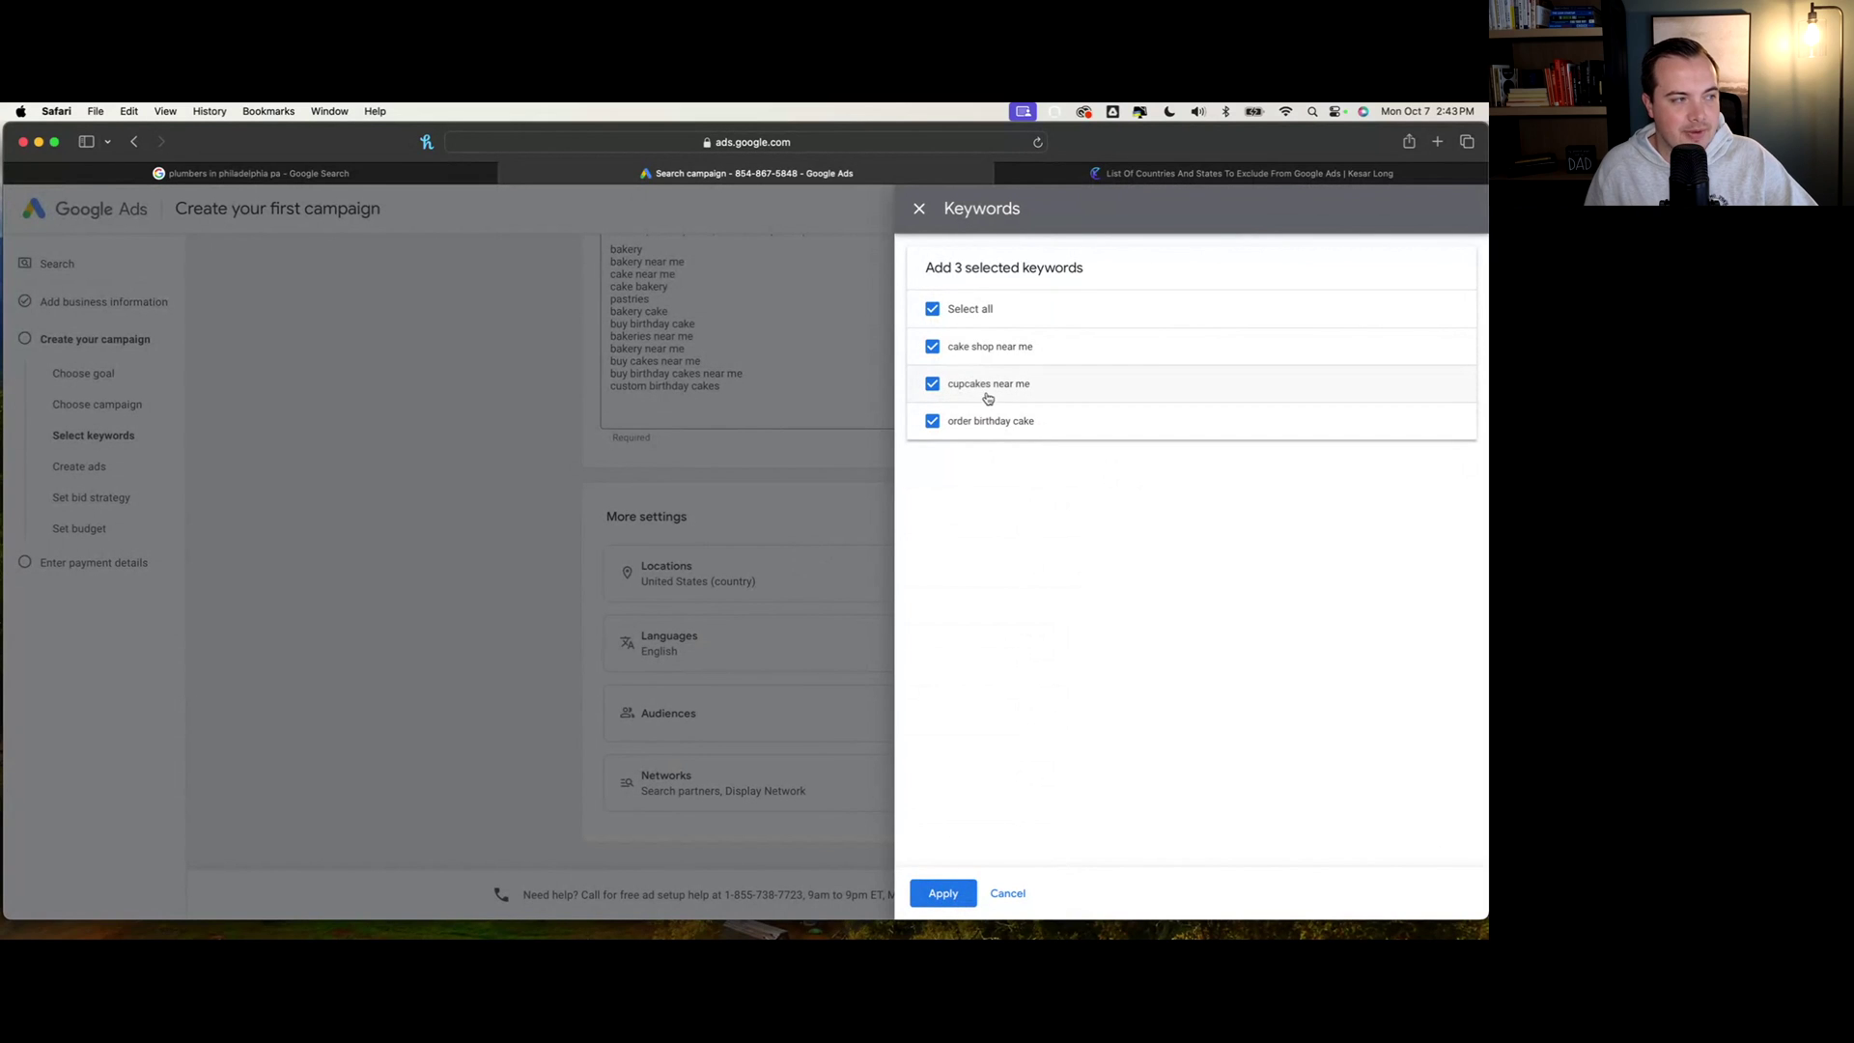
click(944, 894)
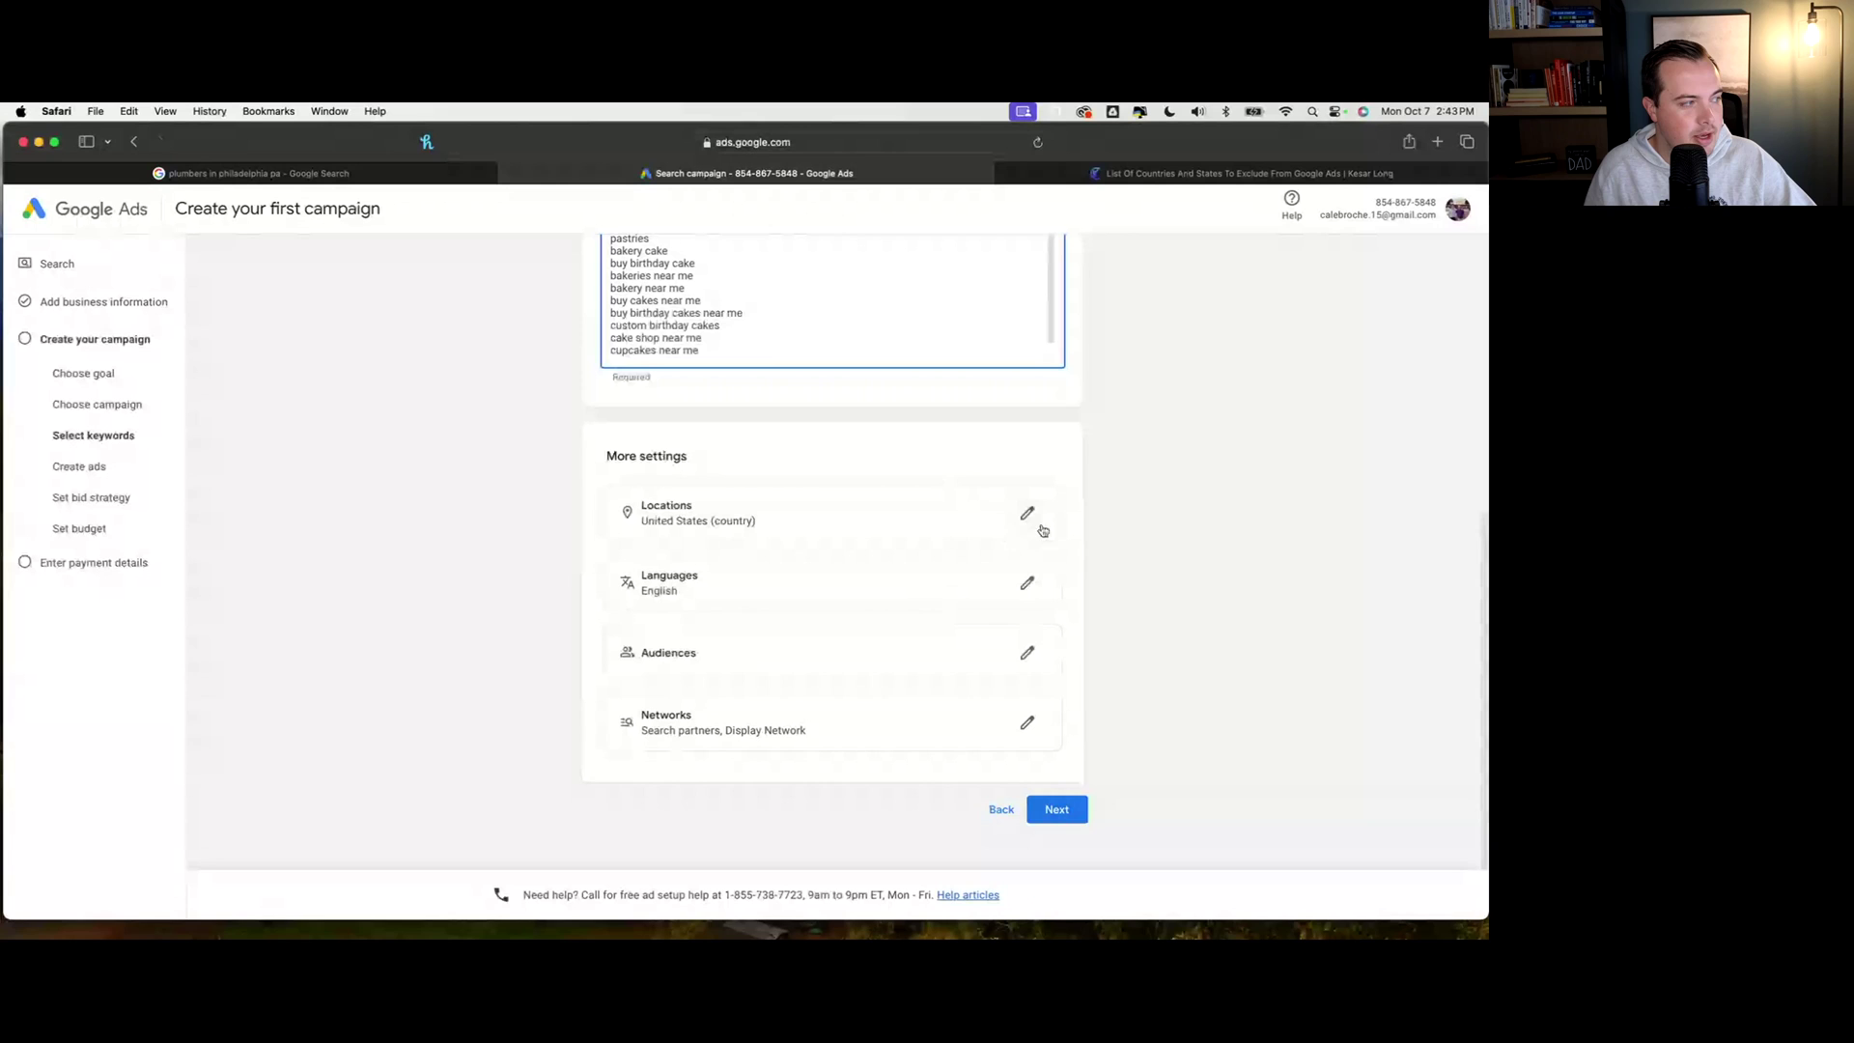
click(1028, 517)
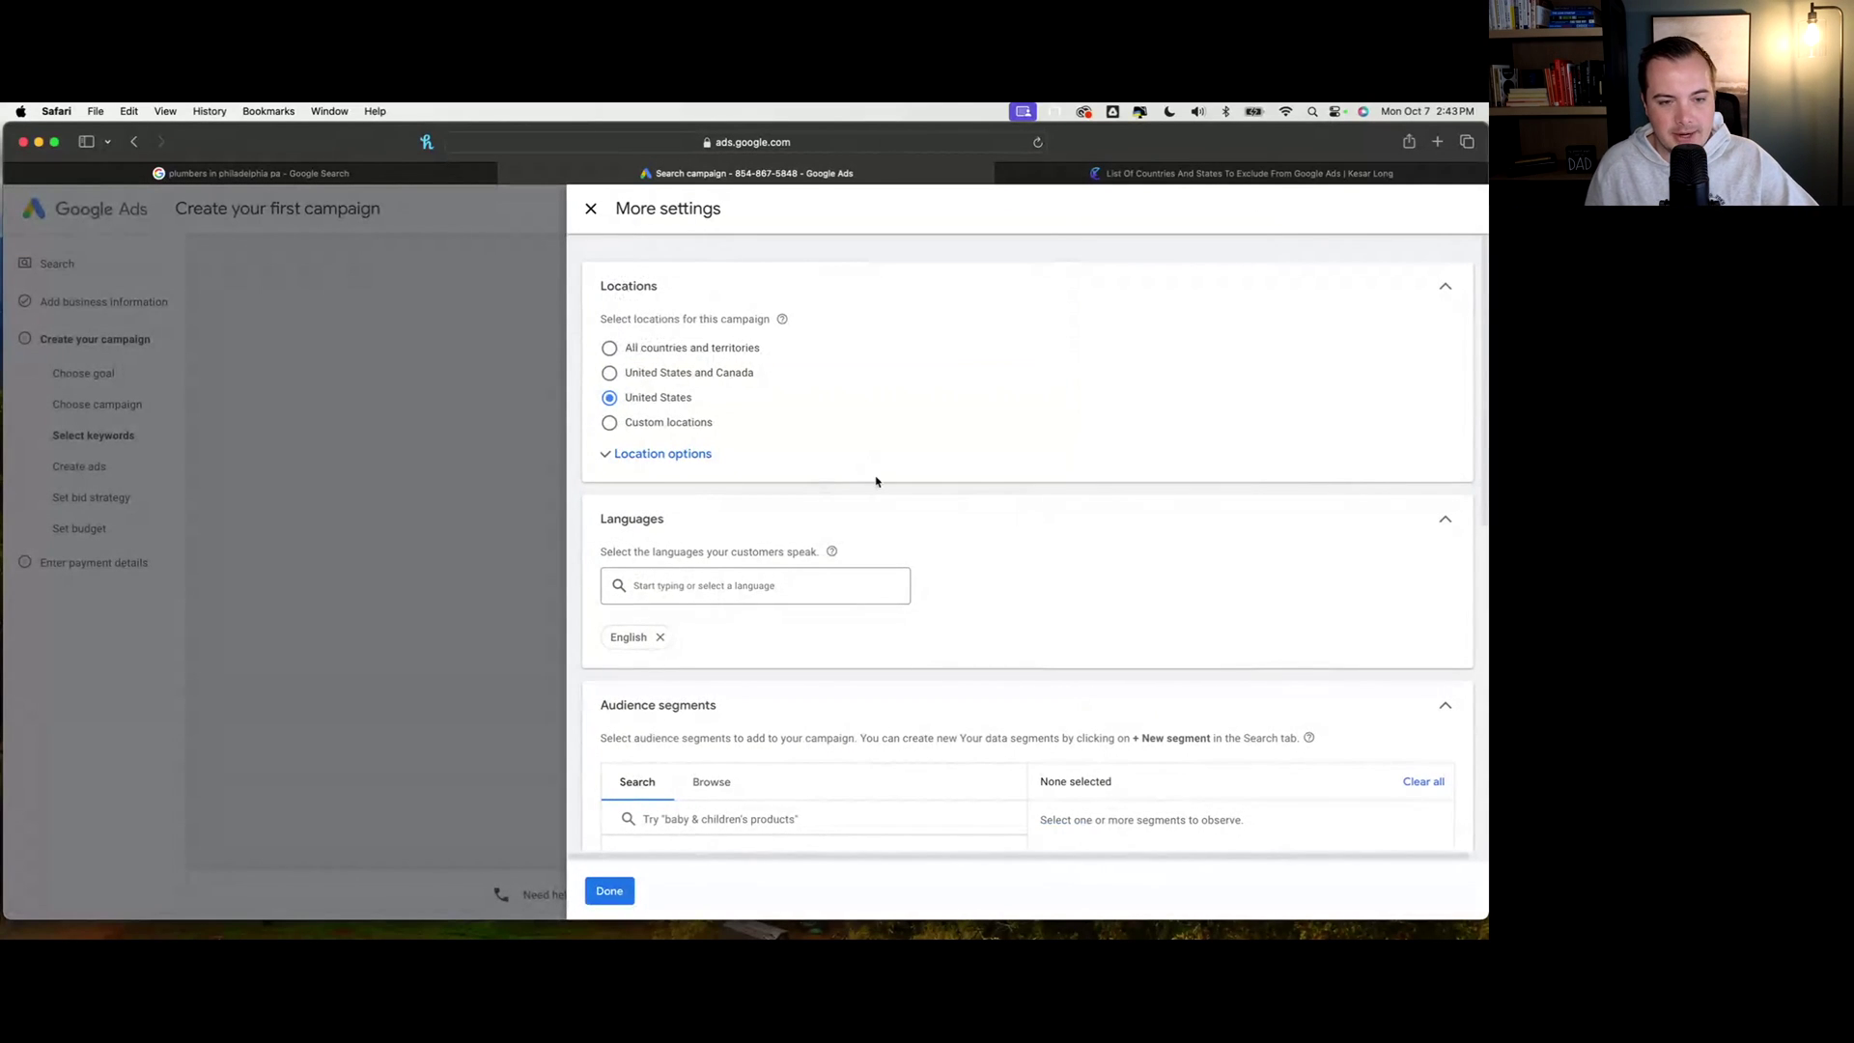
Expand Location options and select Custom locations instead of United States
scroll(859, 511, down, 2)
scroll(875, 553, up, 2)
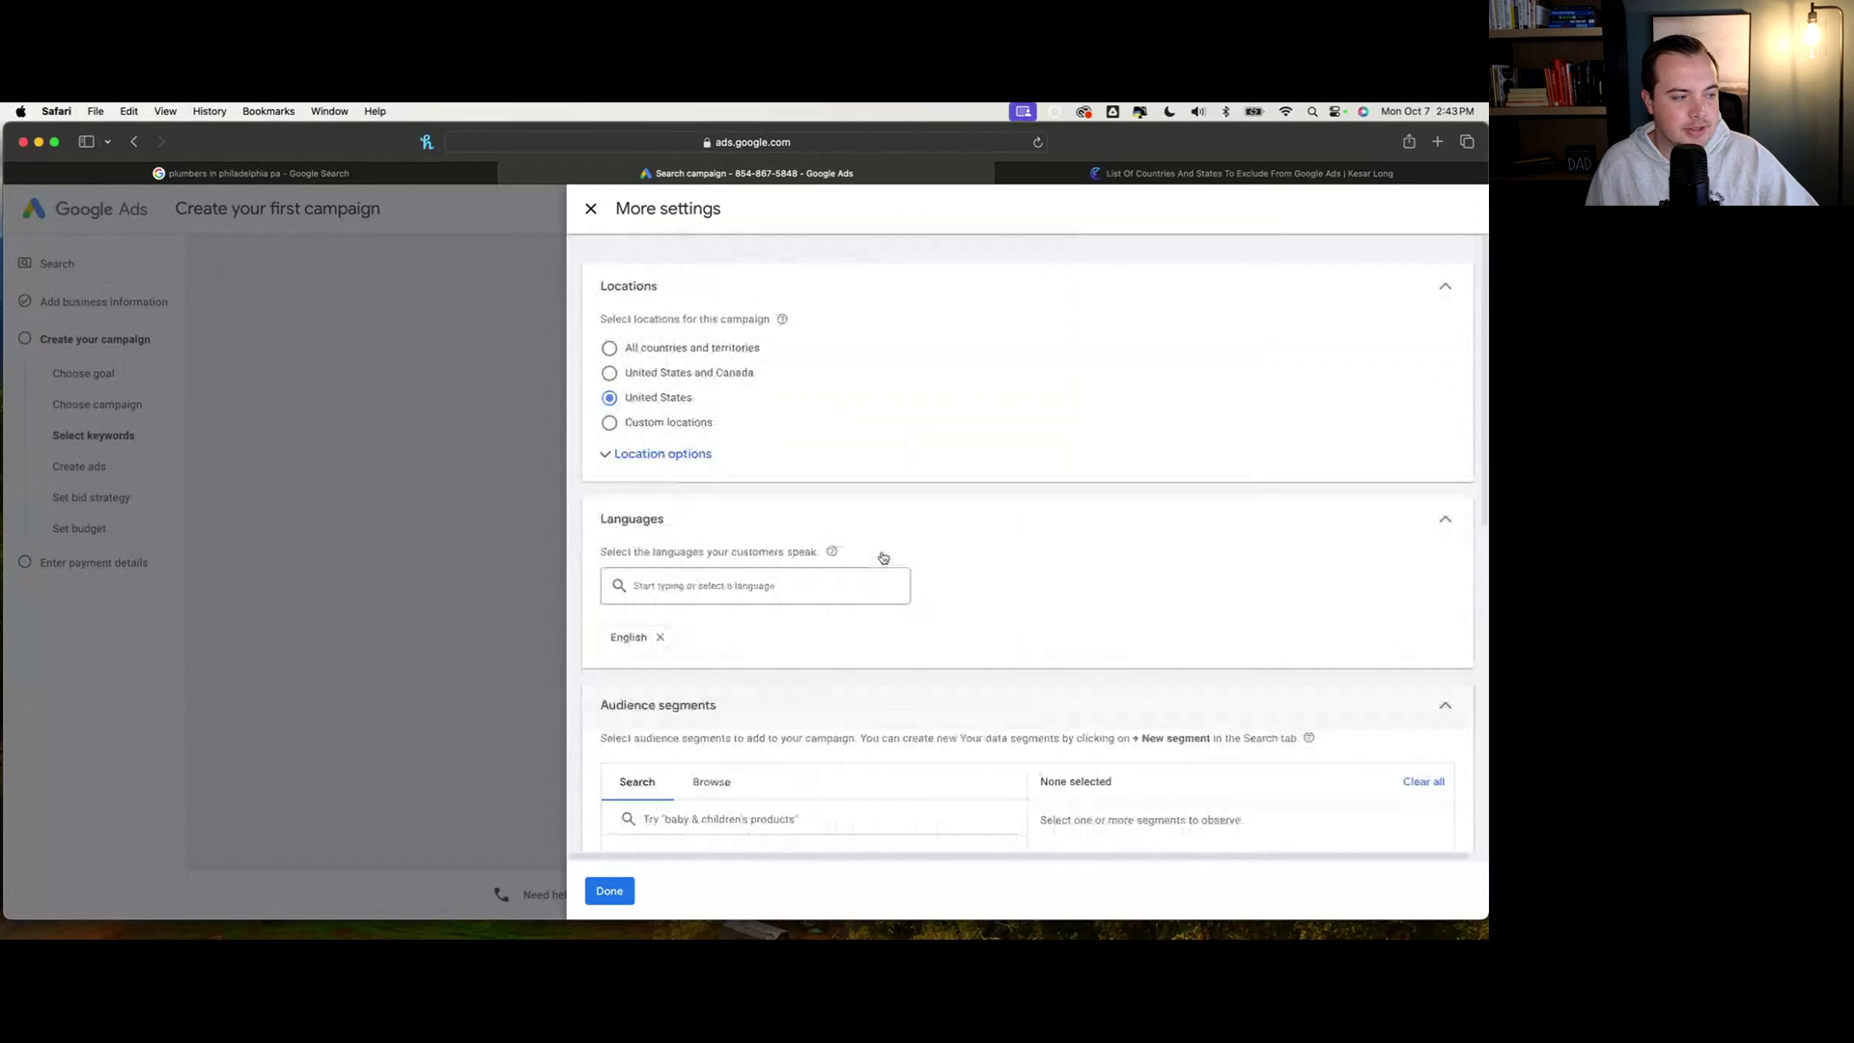
click(646, 459)
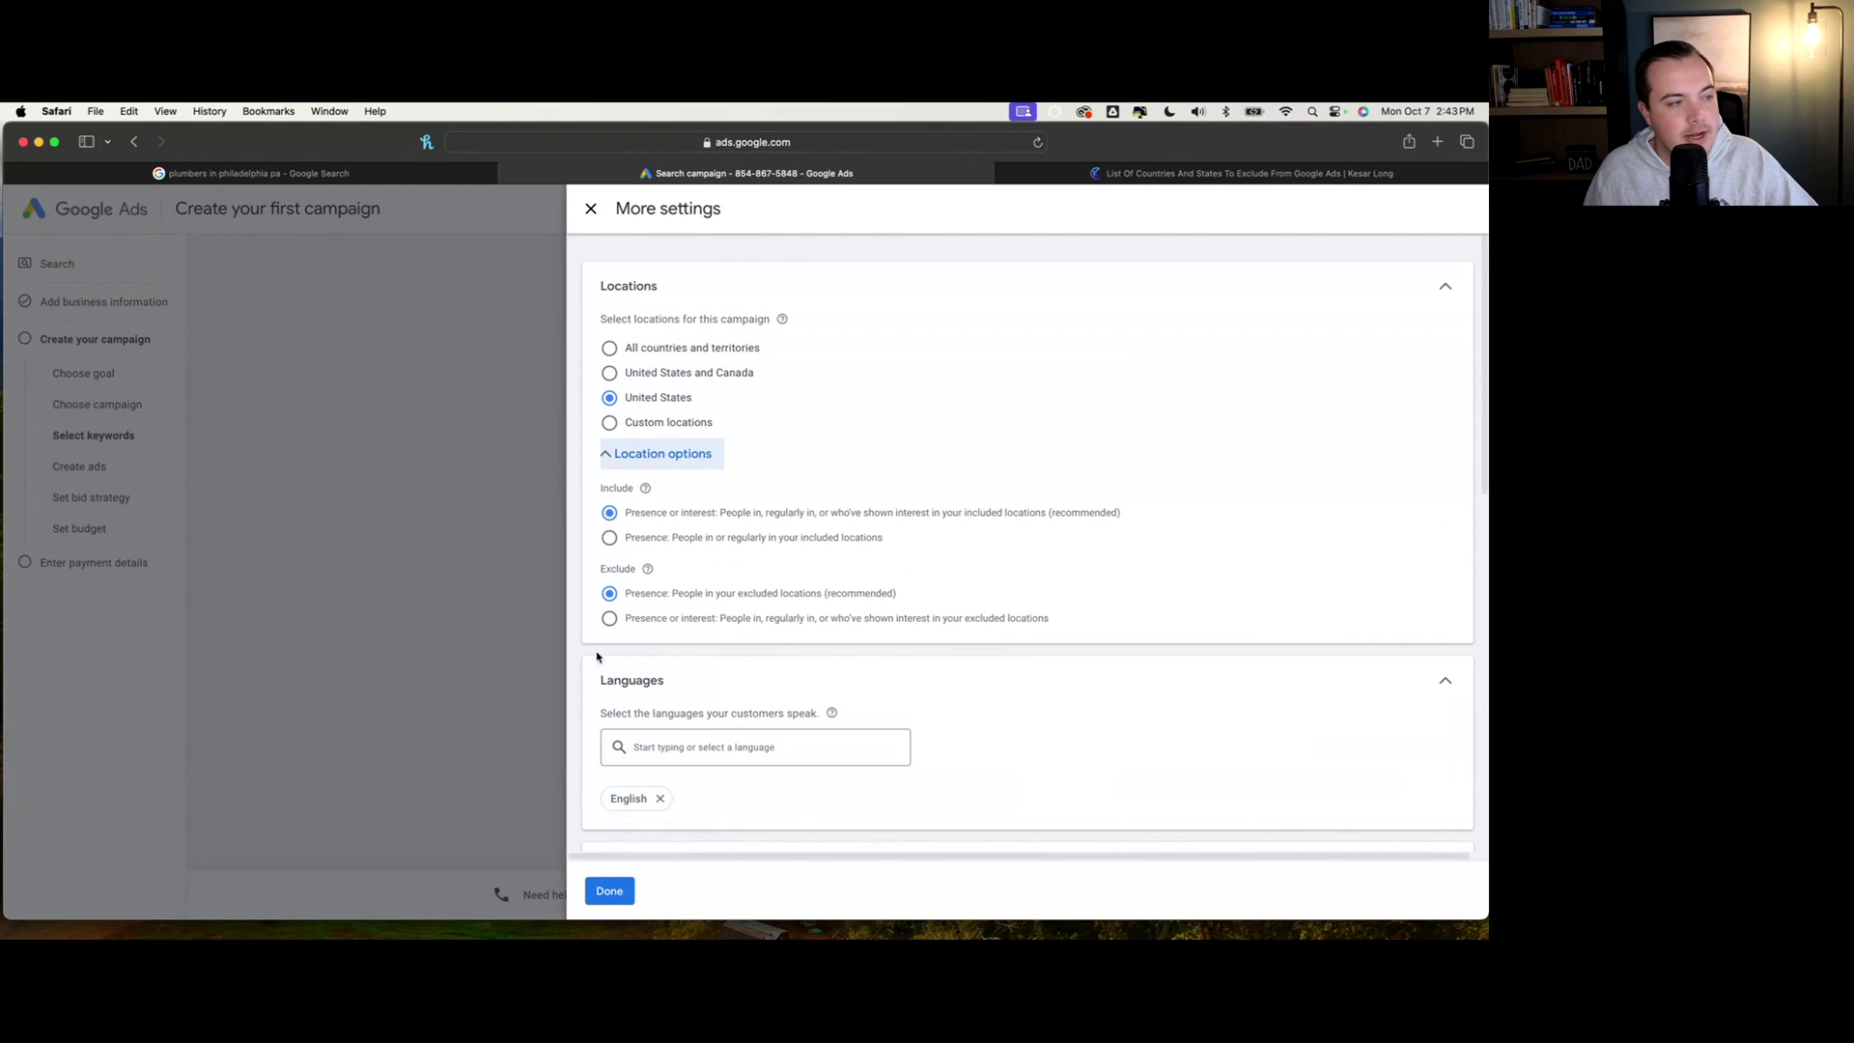
click(658, 424)
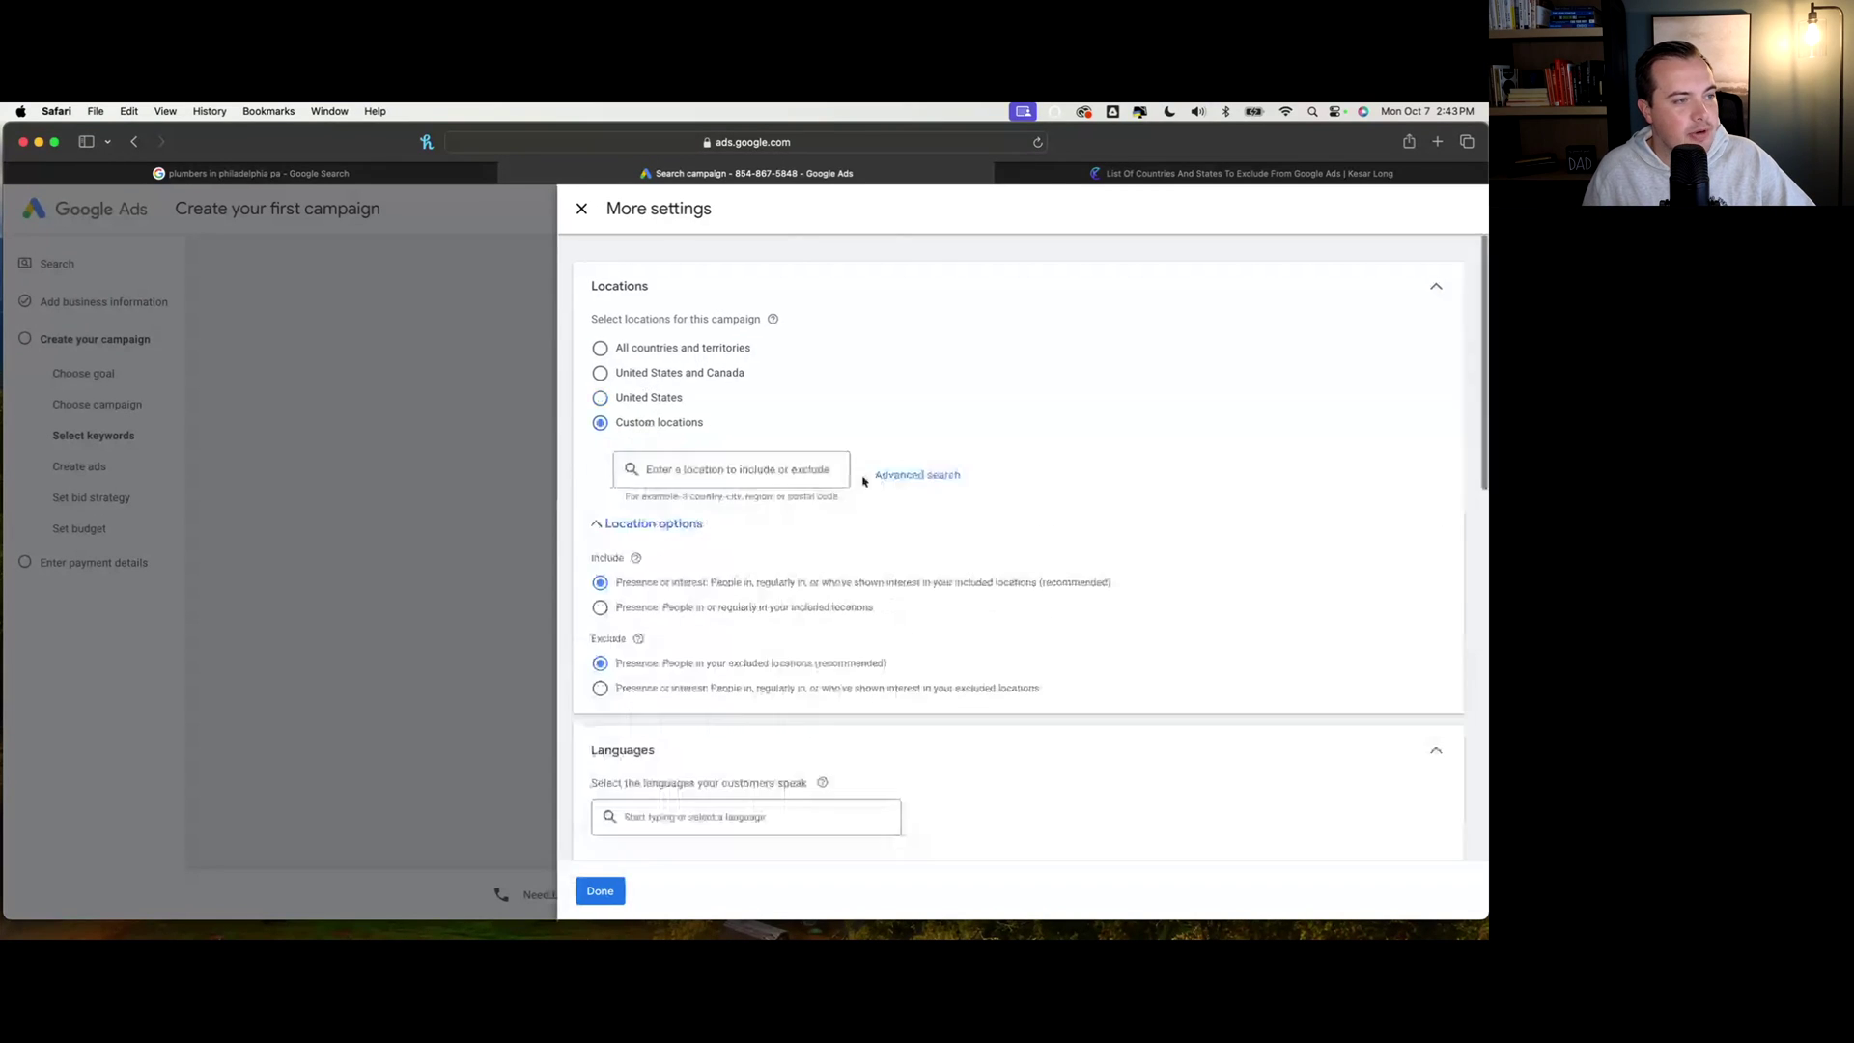
Search 'philade' in Advanced search and include Philadelphia, Pennsylvania city
click(941, 476)
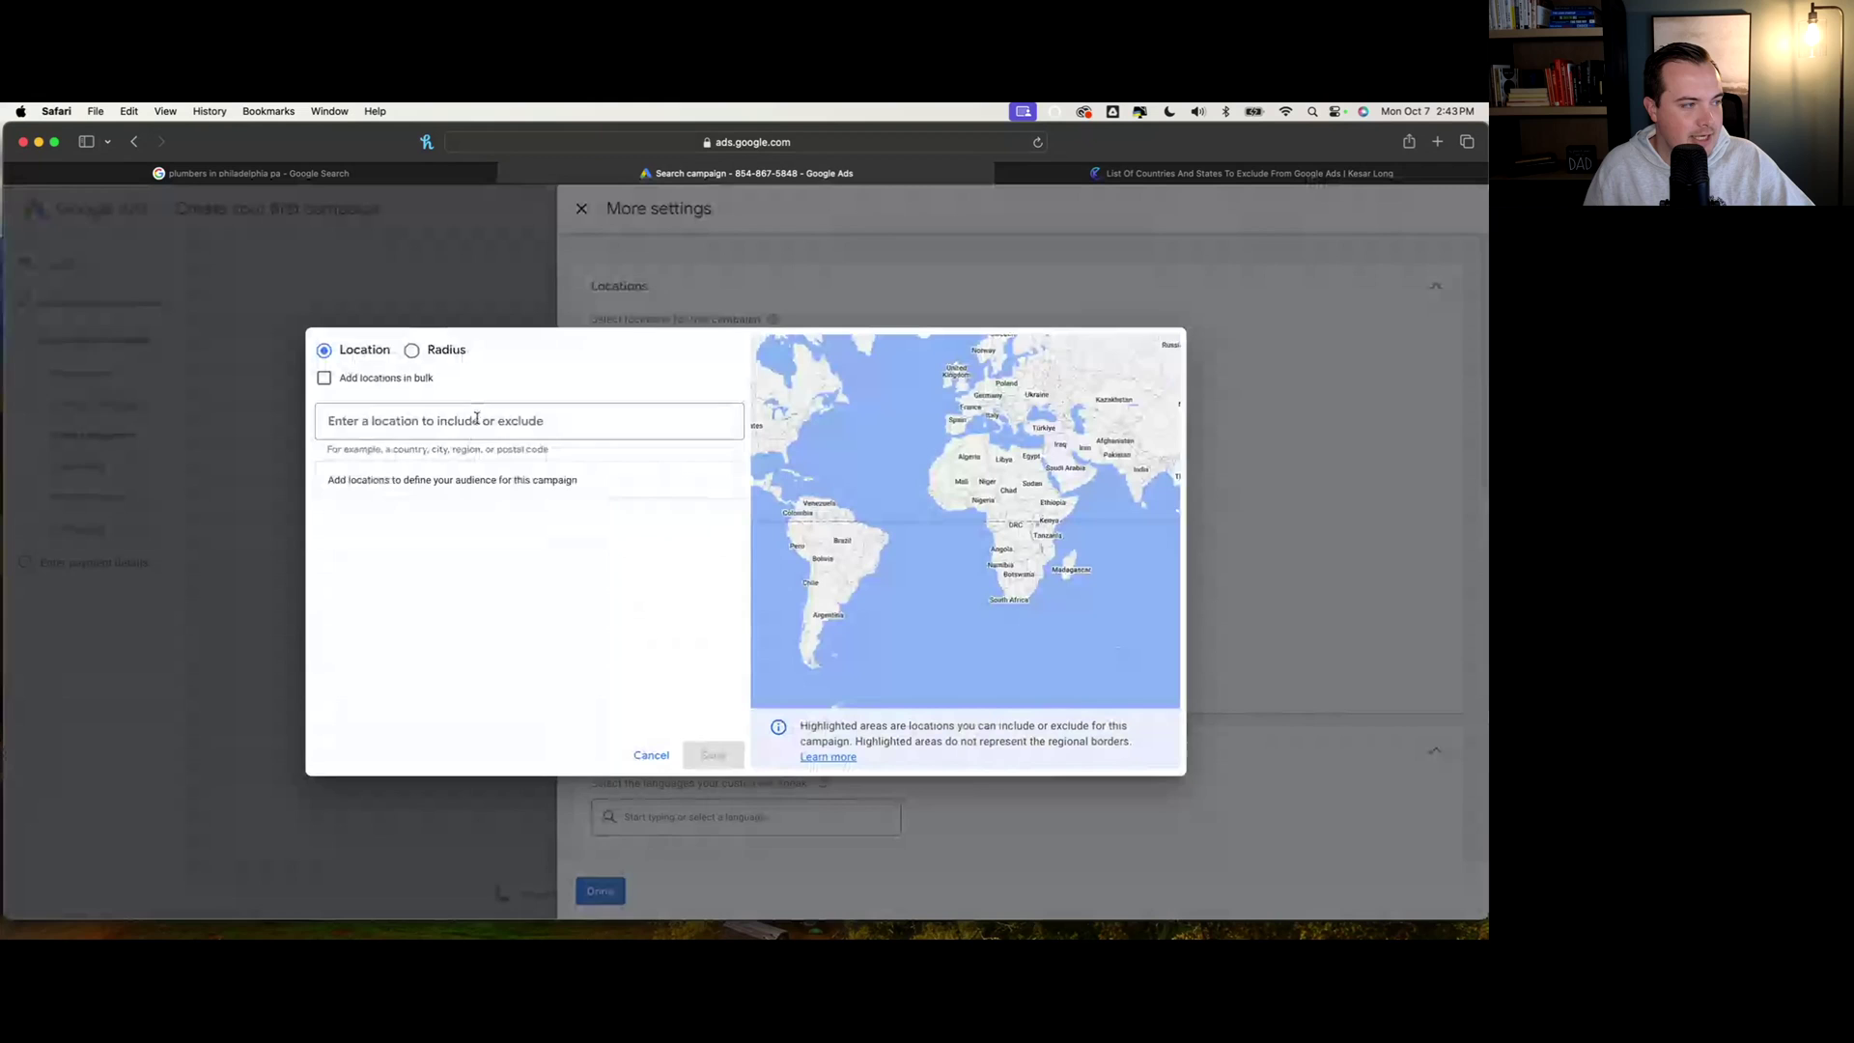
text(philadel)
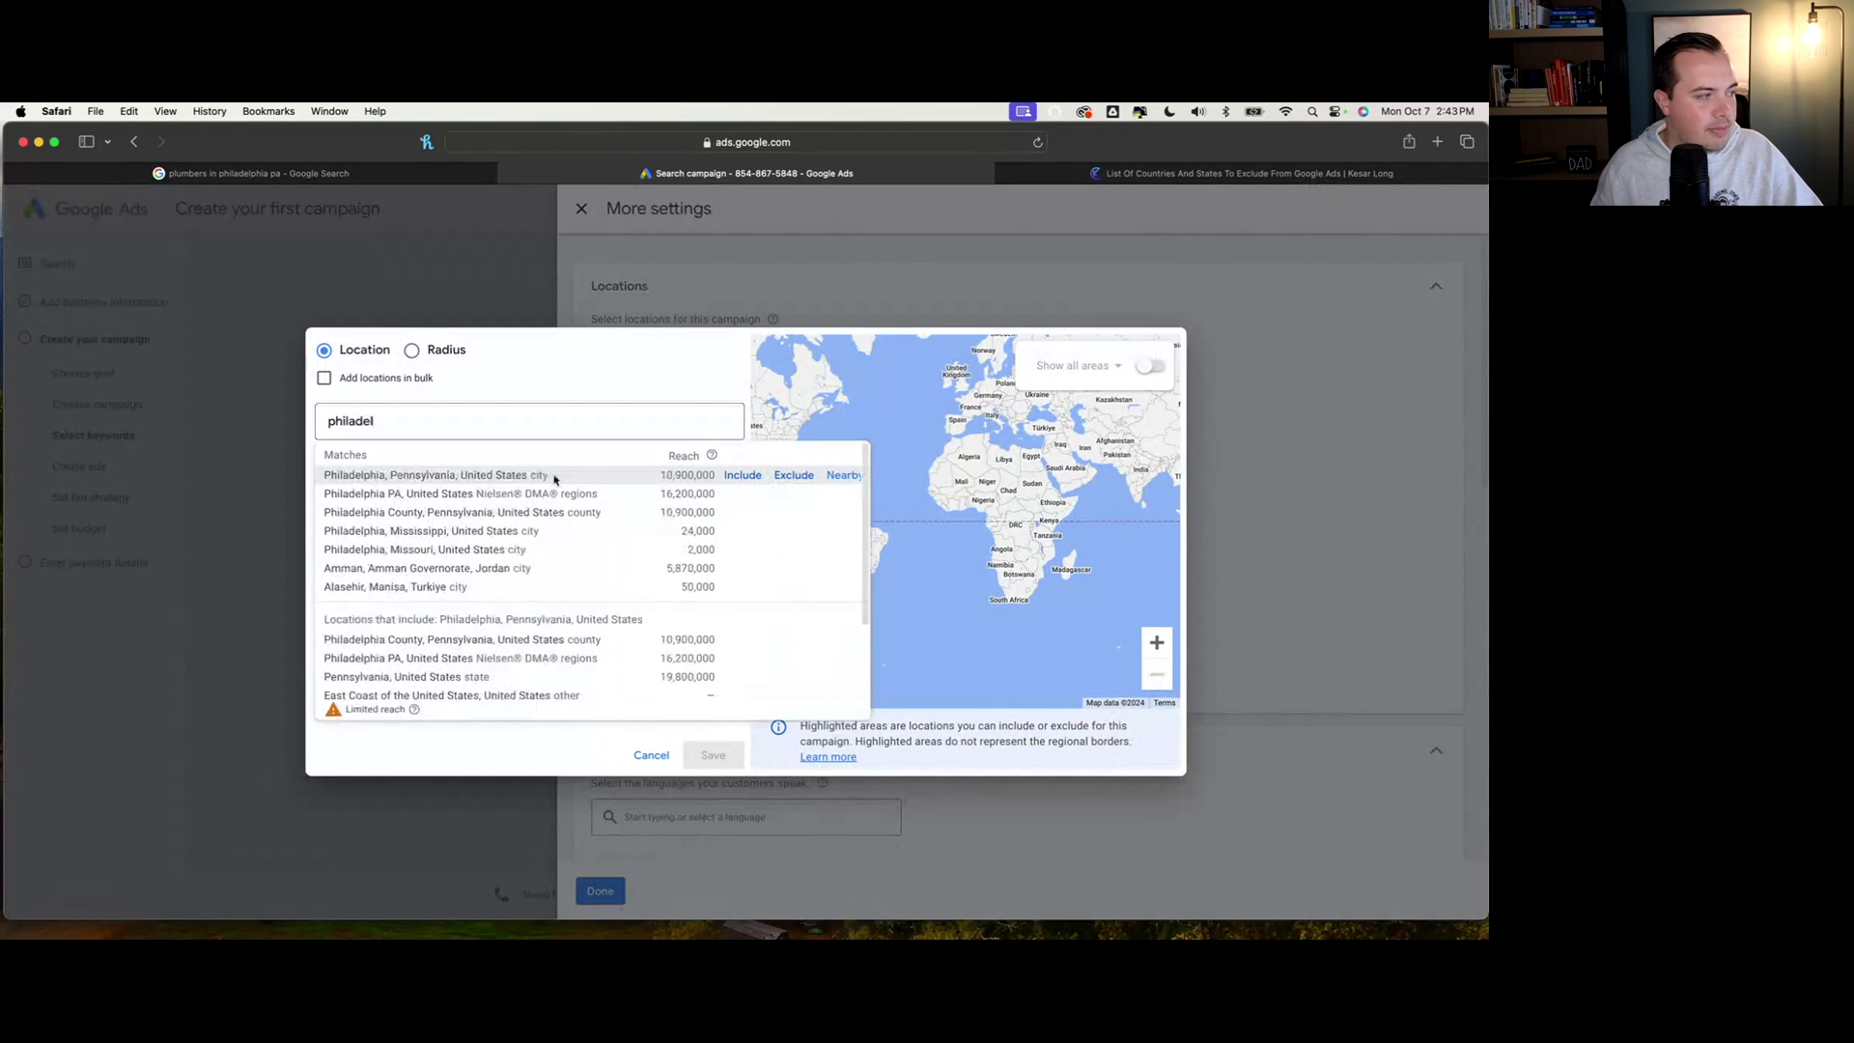
mouse_move(745, 495)
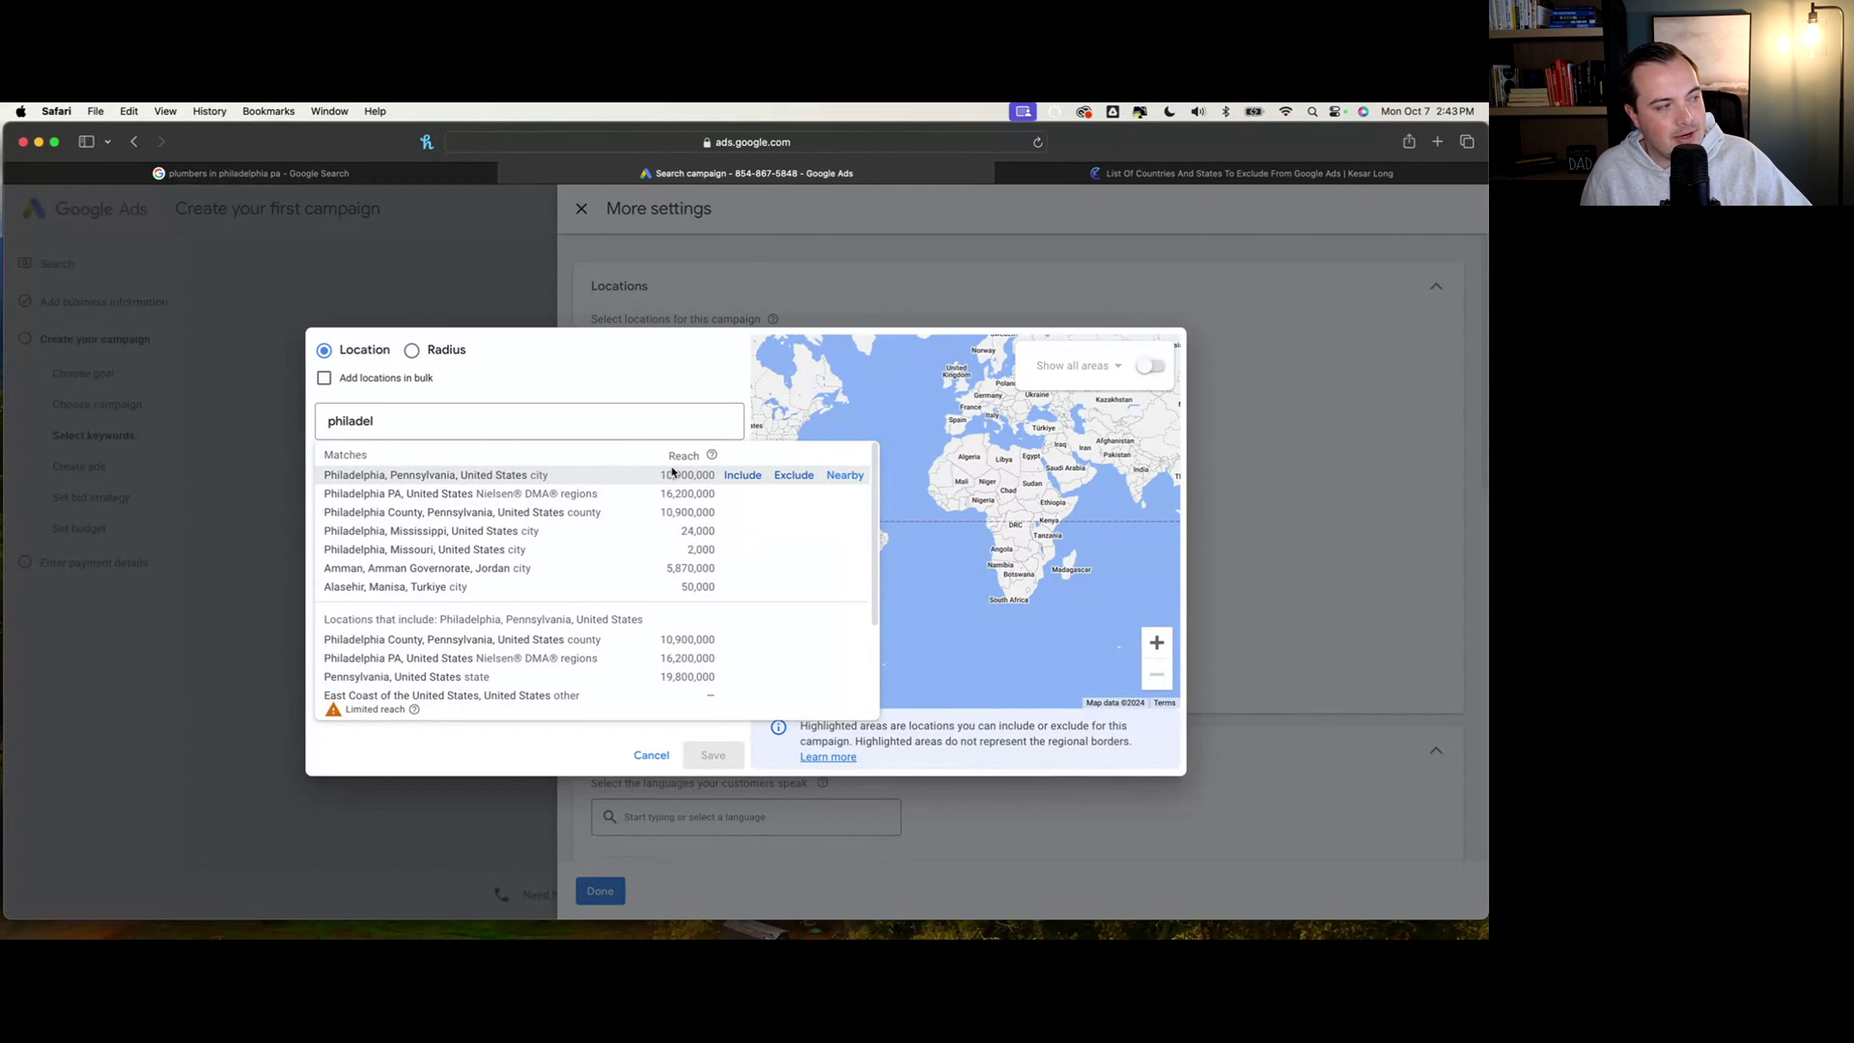
click(737, 477)
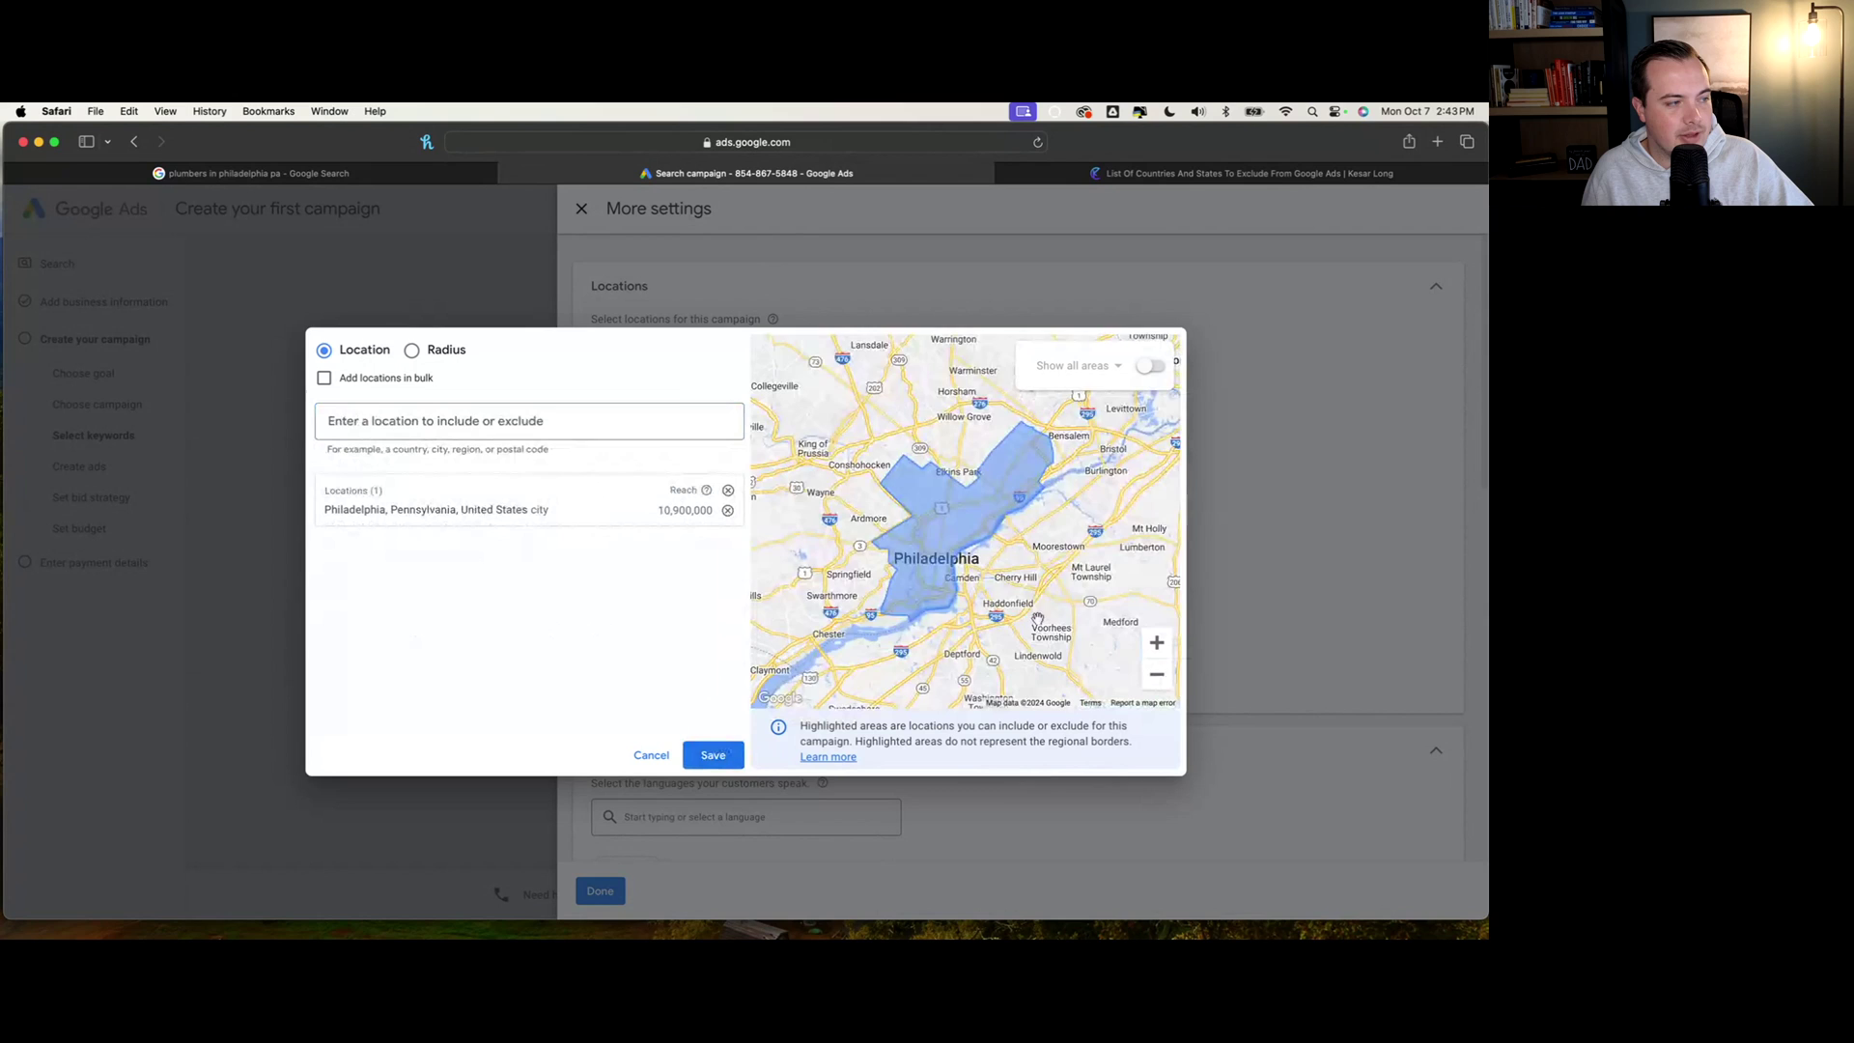
scroll(1043, 619, down, 2)
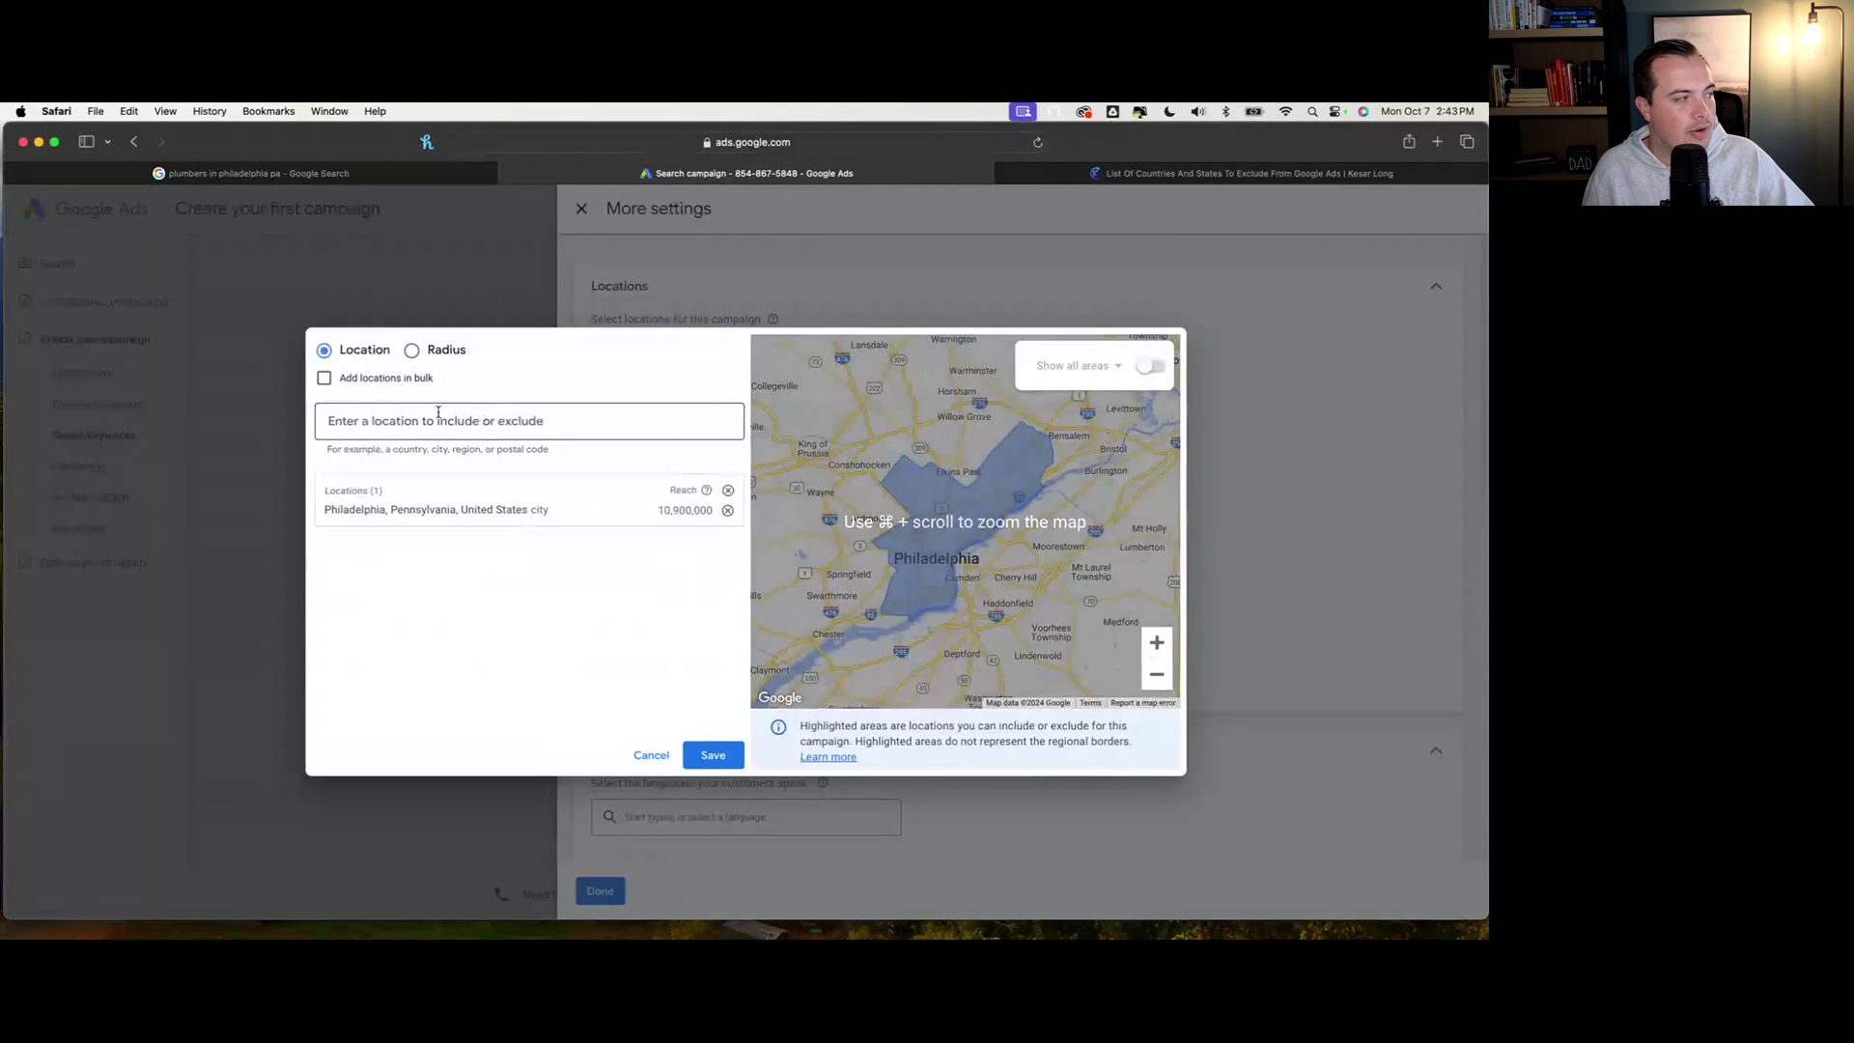
Copy the Afghanistan-to-Zimbabwe country list from the Kesar Long exclusion article
click(1253, 174)
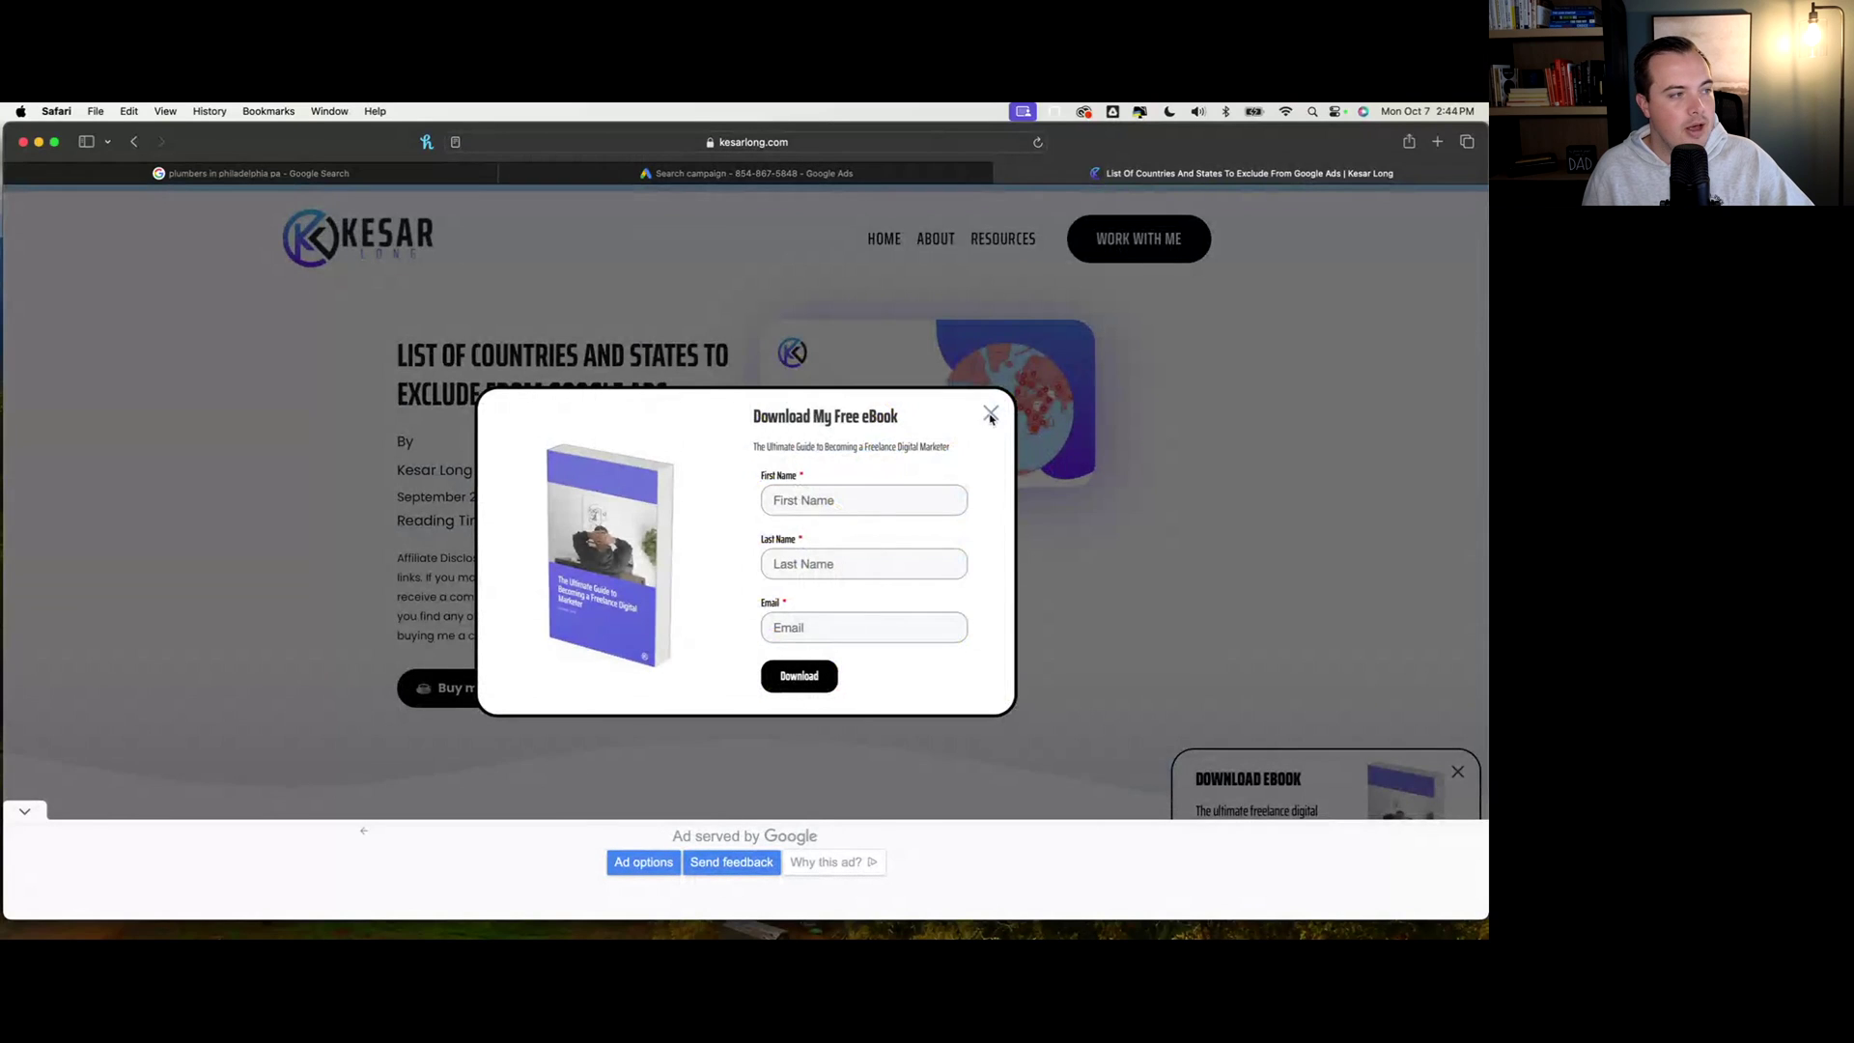
click(991, 414)
scroll(729, 520, down, 15)
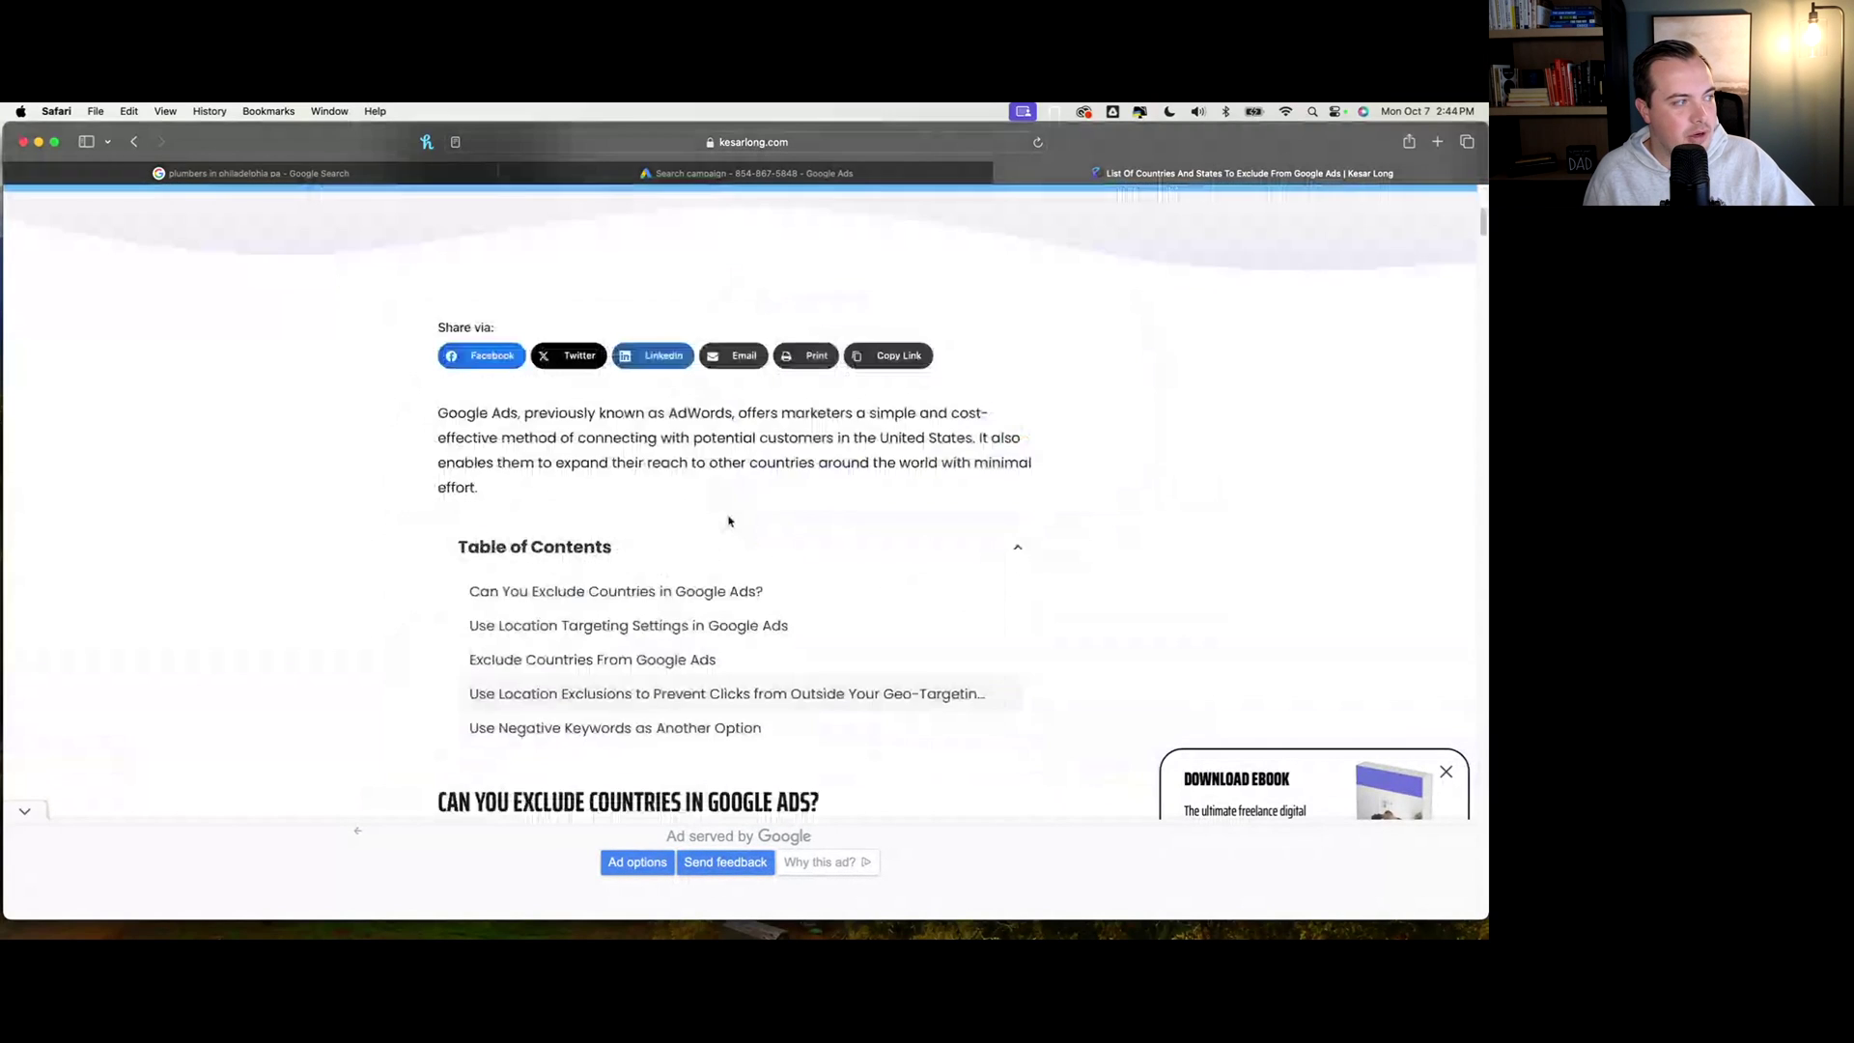
scroll(729, 520, down, 10)
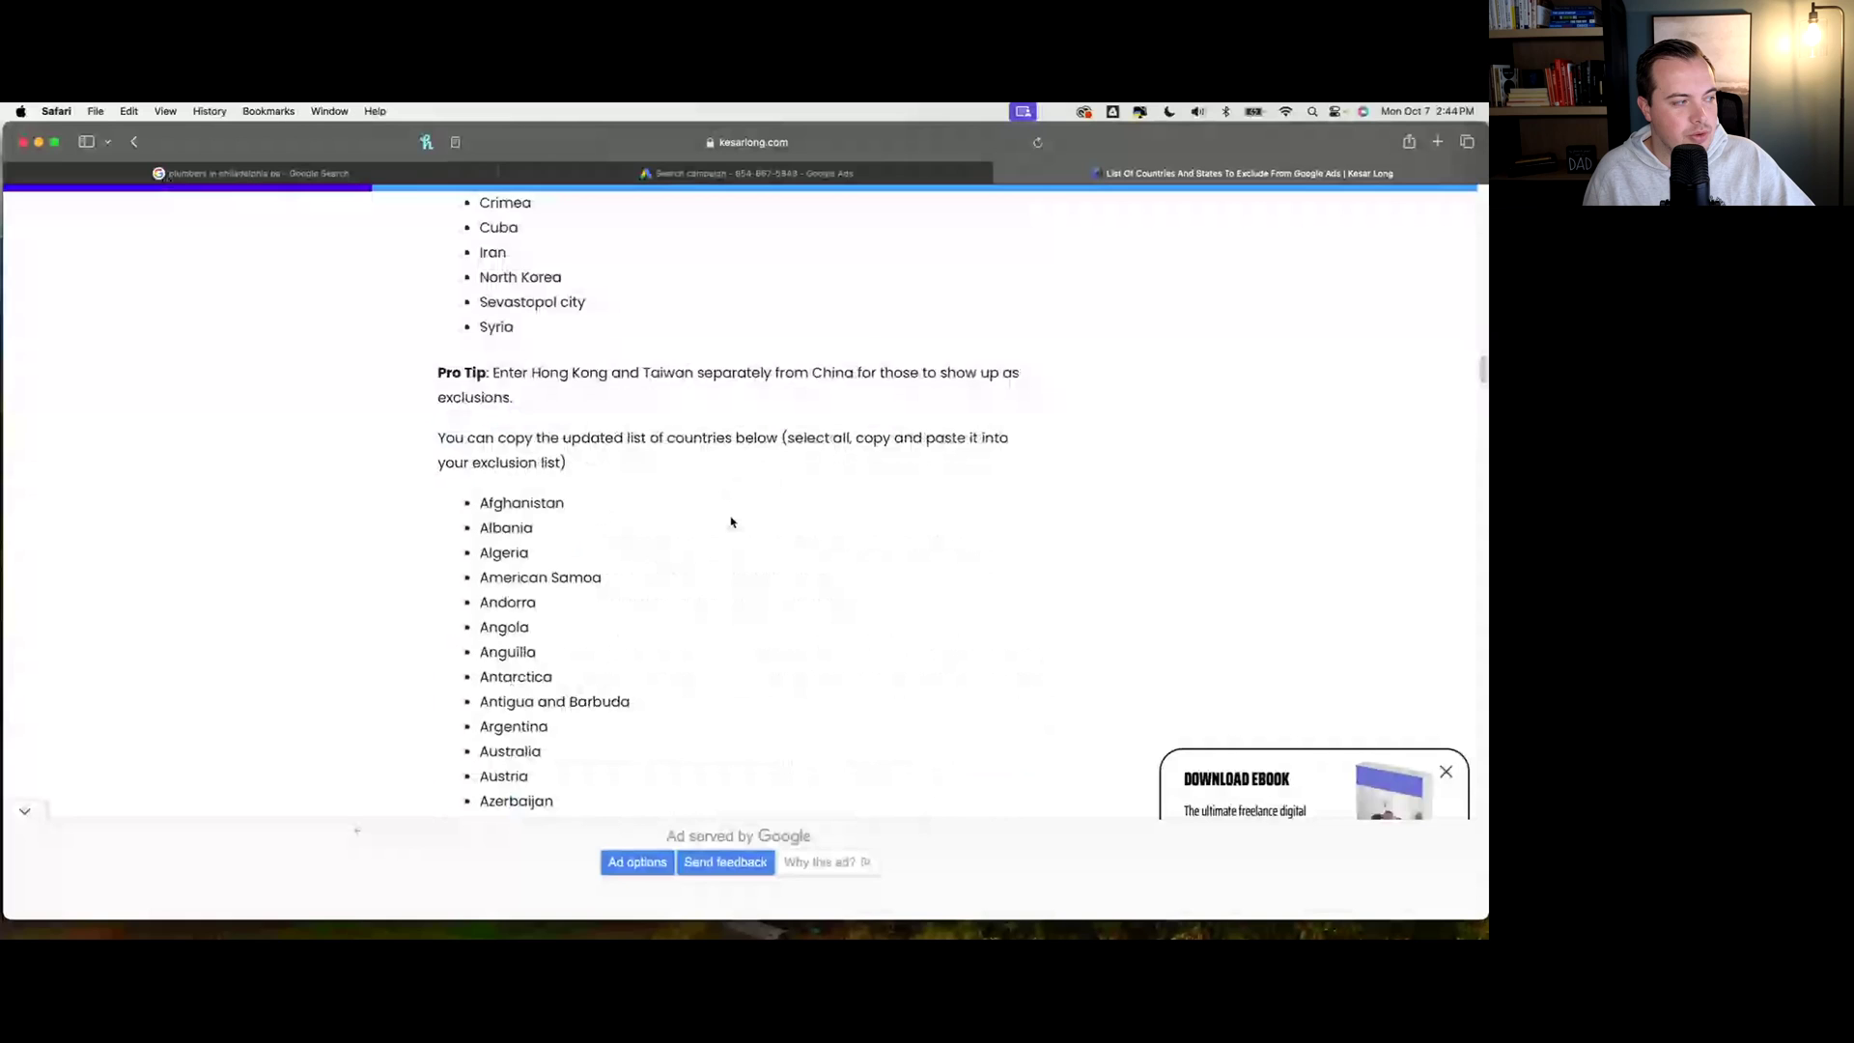
scroll(730, 519, up, 3)
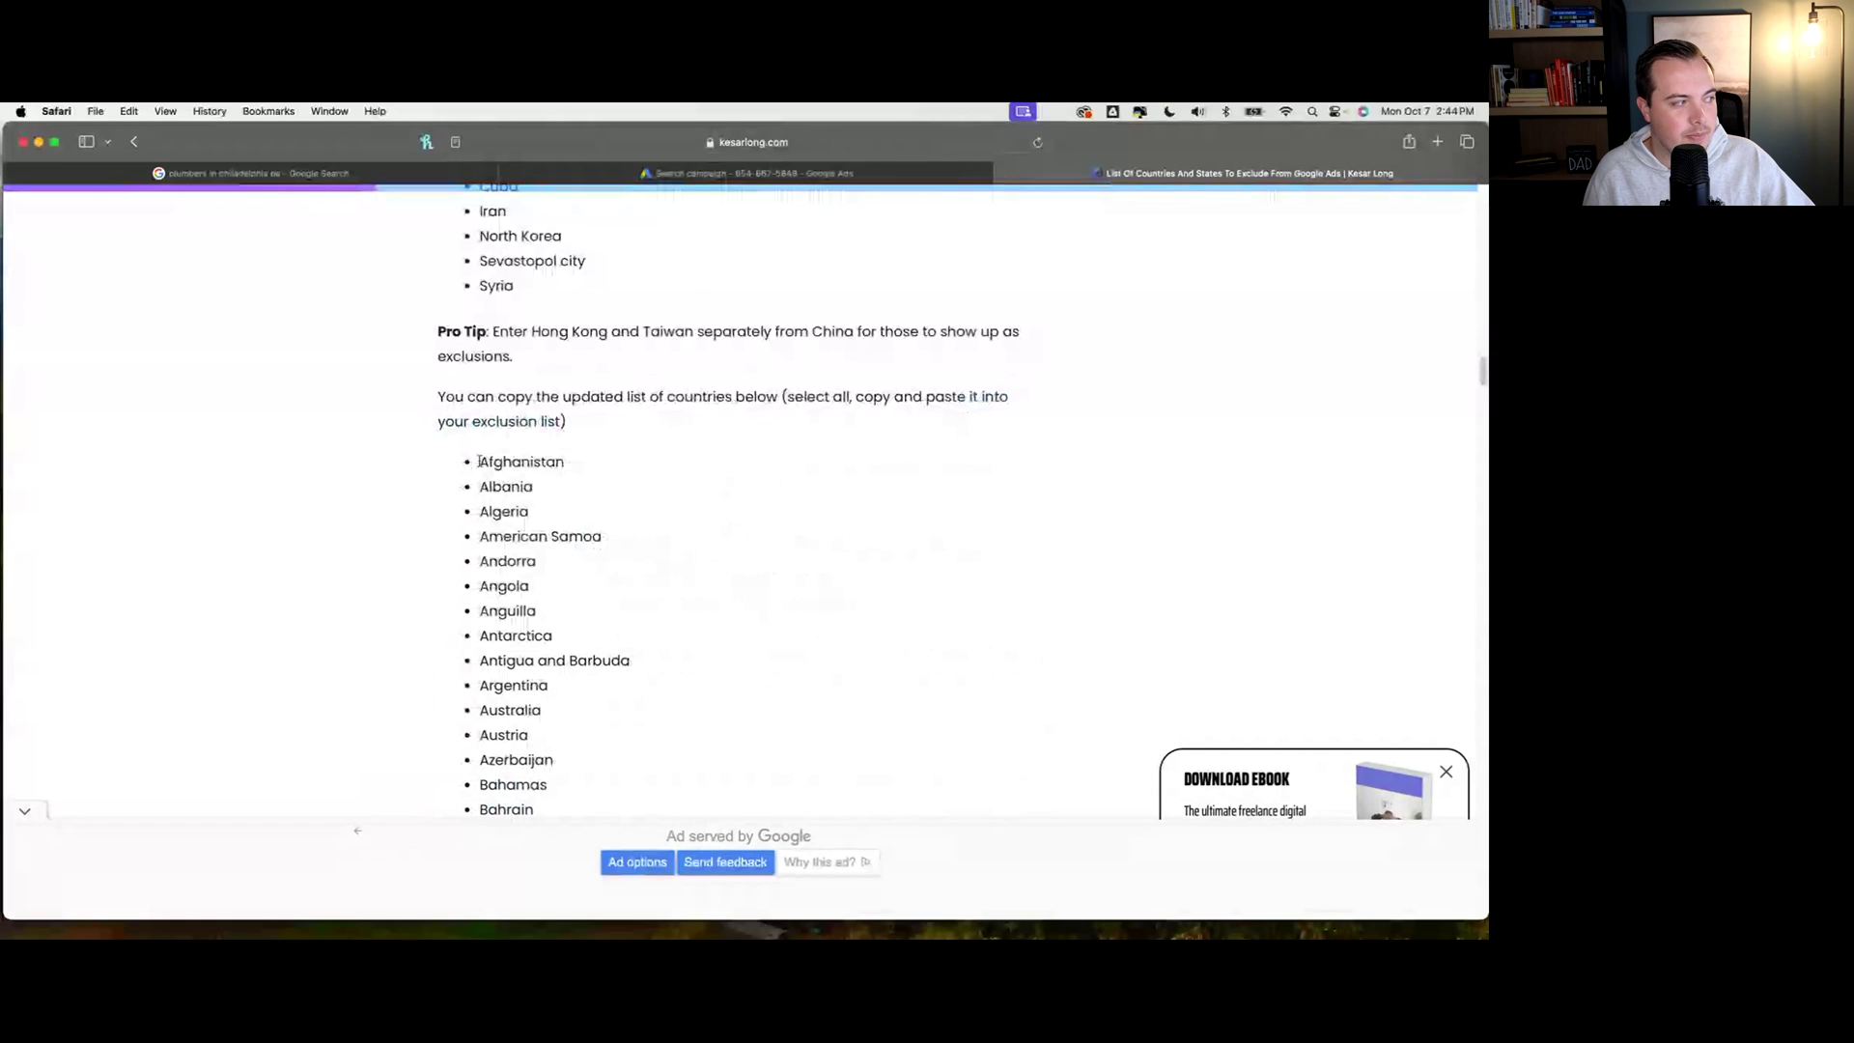
drag(475, 456, 592, 673)
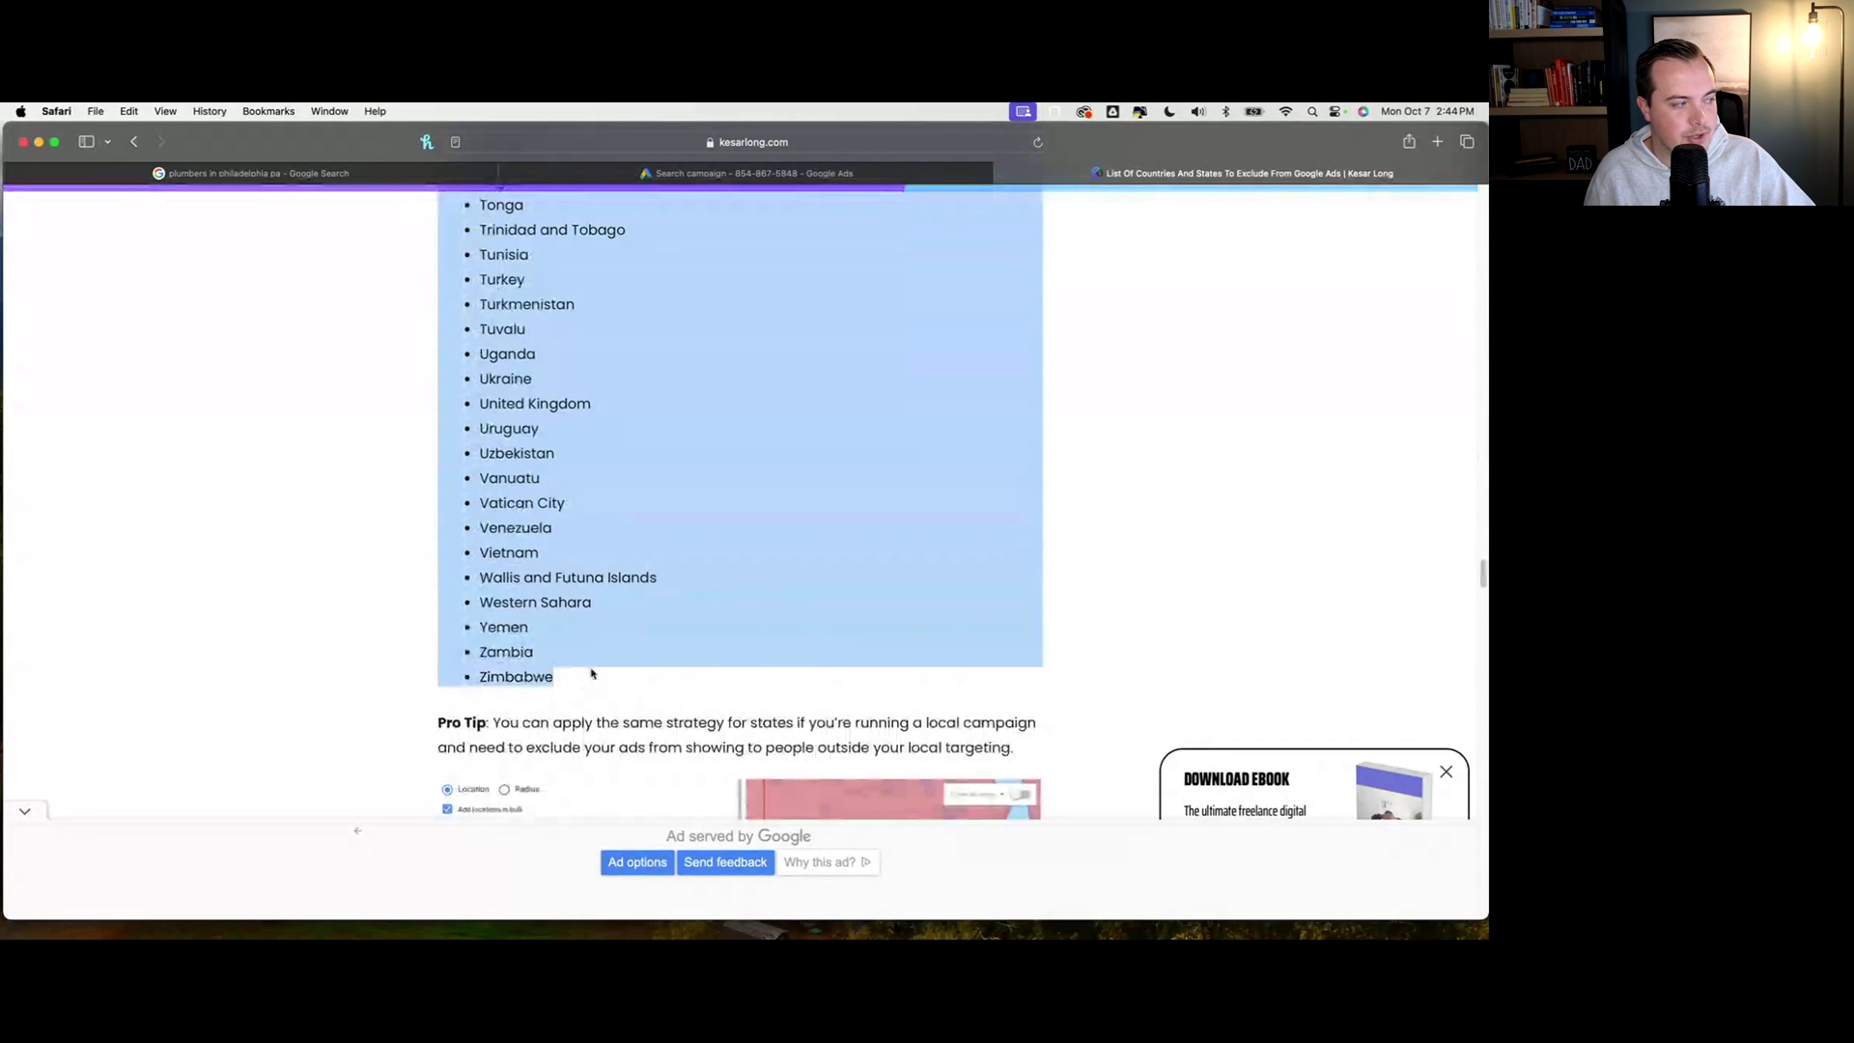
click(869, 176)
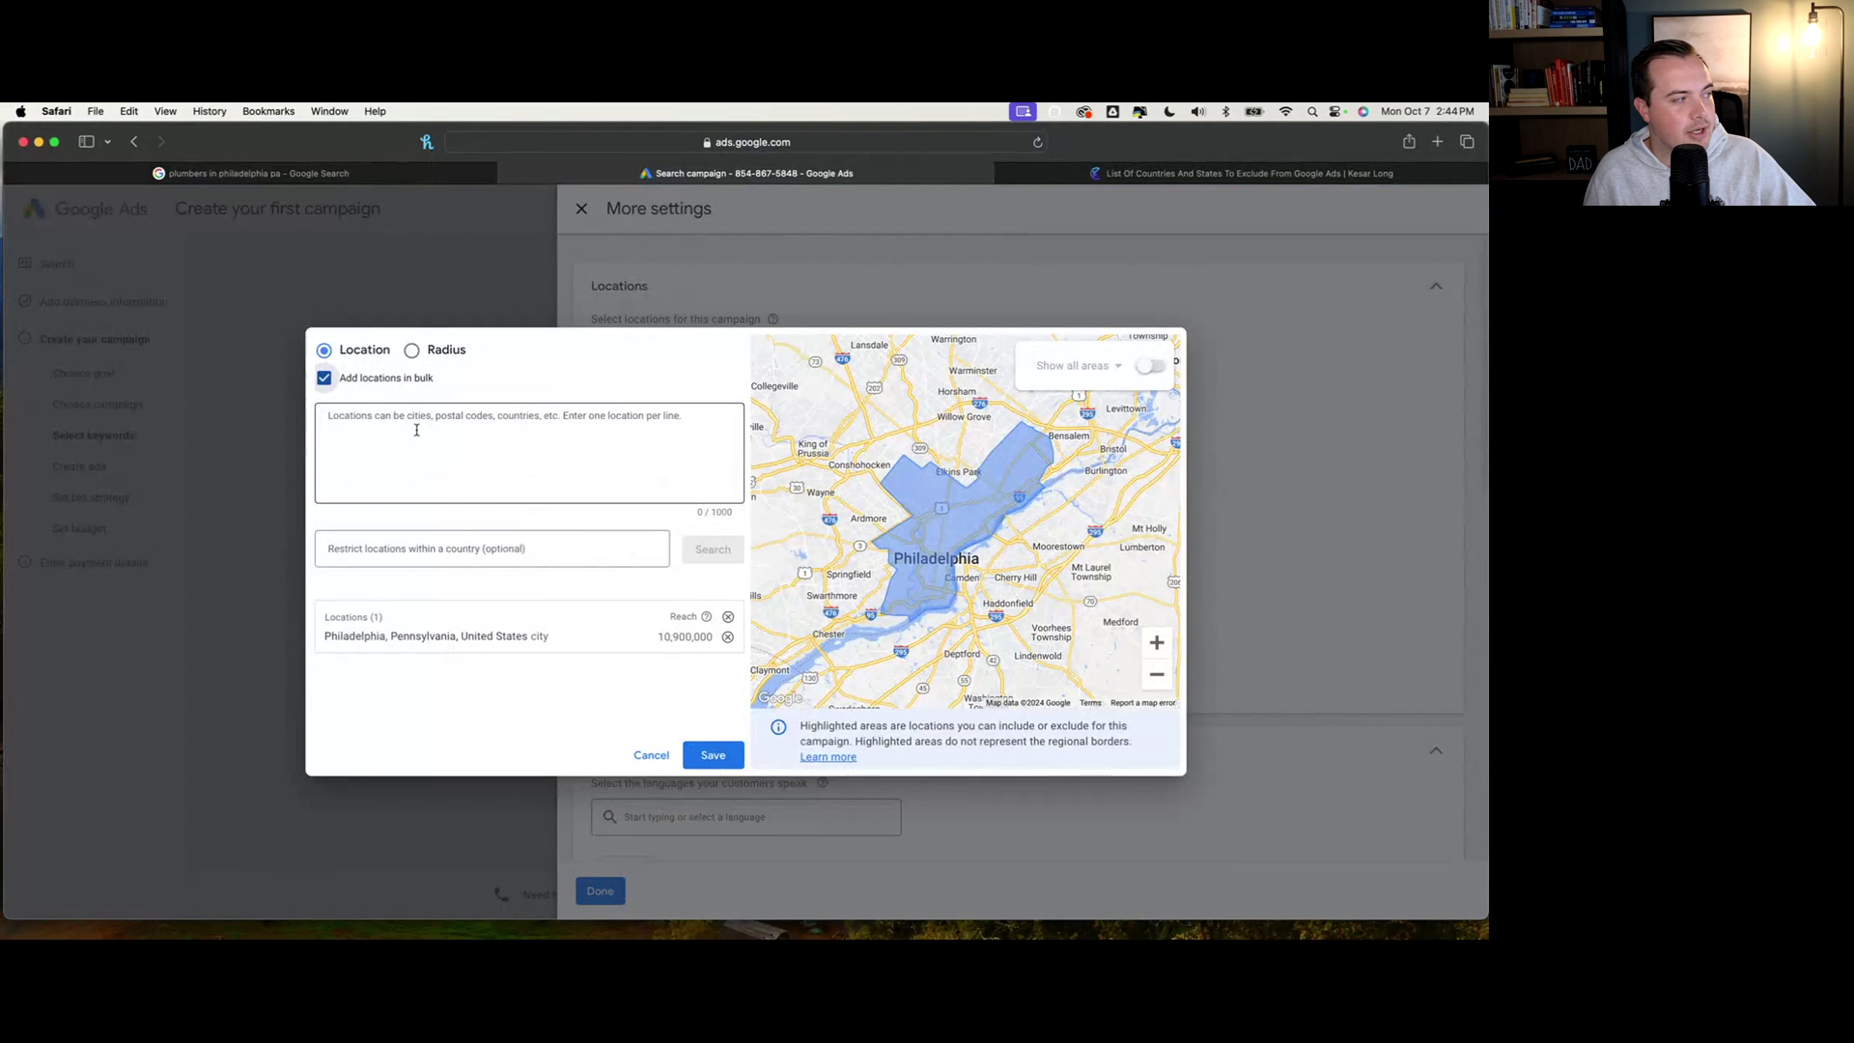
Paste the country list into bulk locations and exclude all 211 matched countries
click(403, 429)
key(super+v)
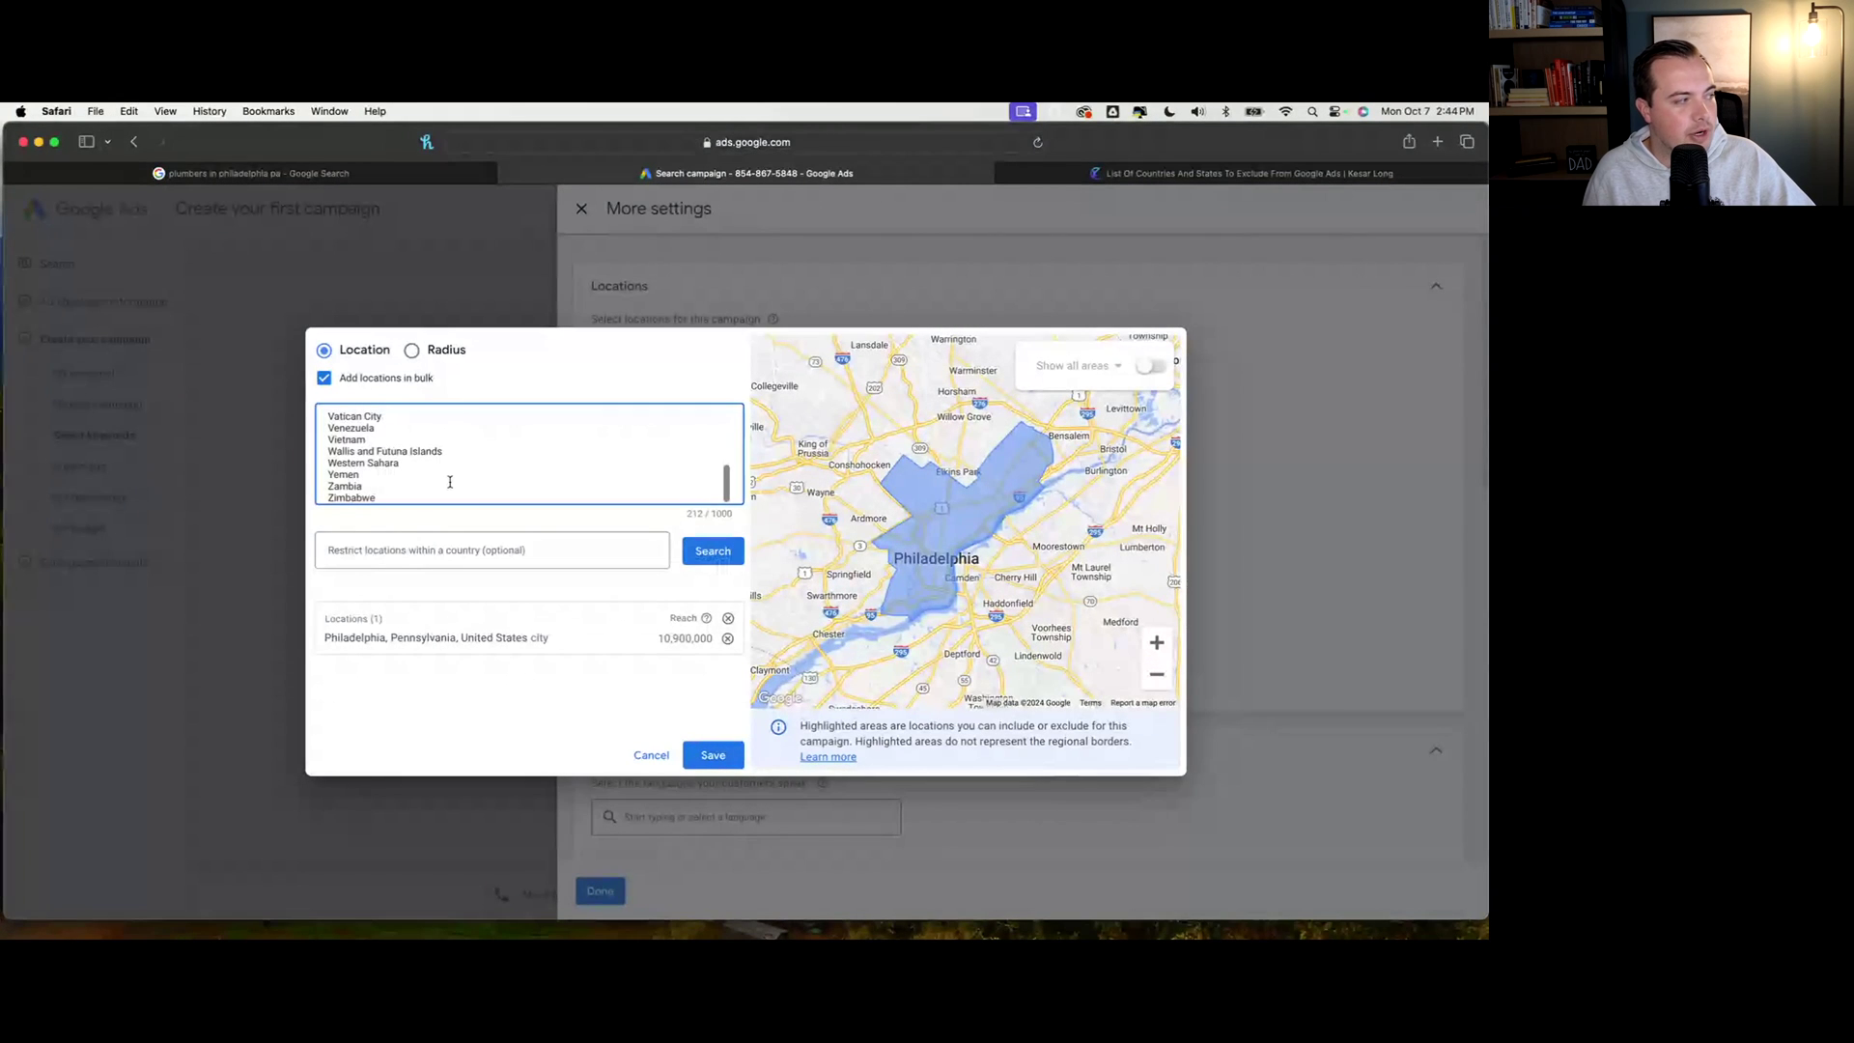
click(723, 552)
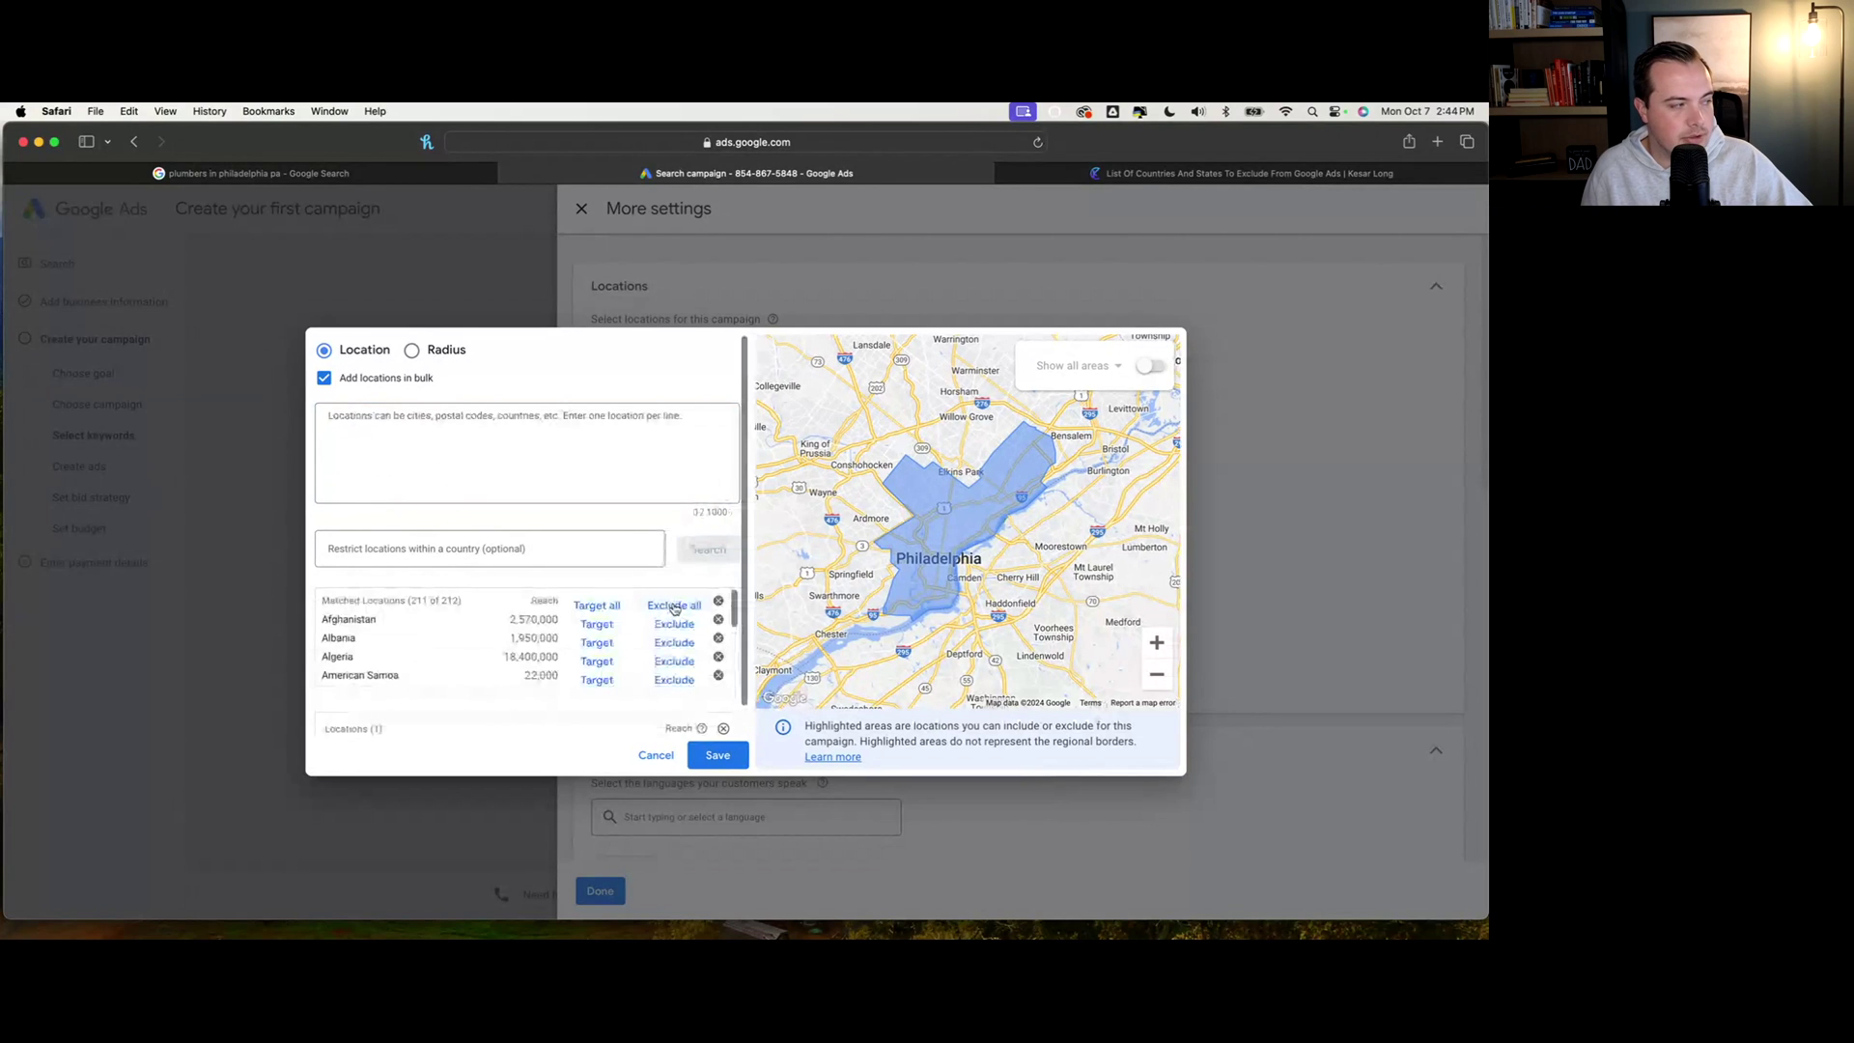
click(674, 606)
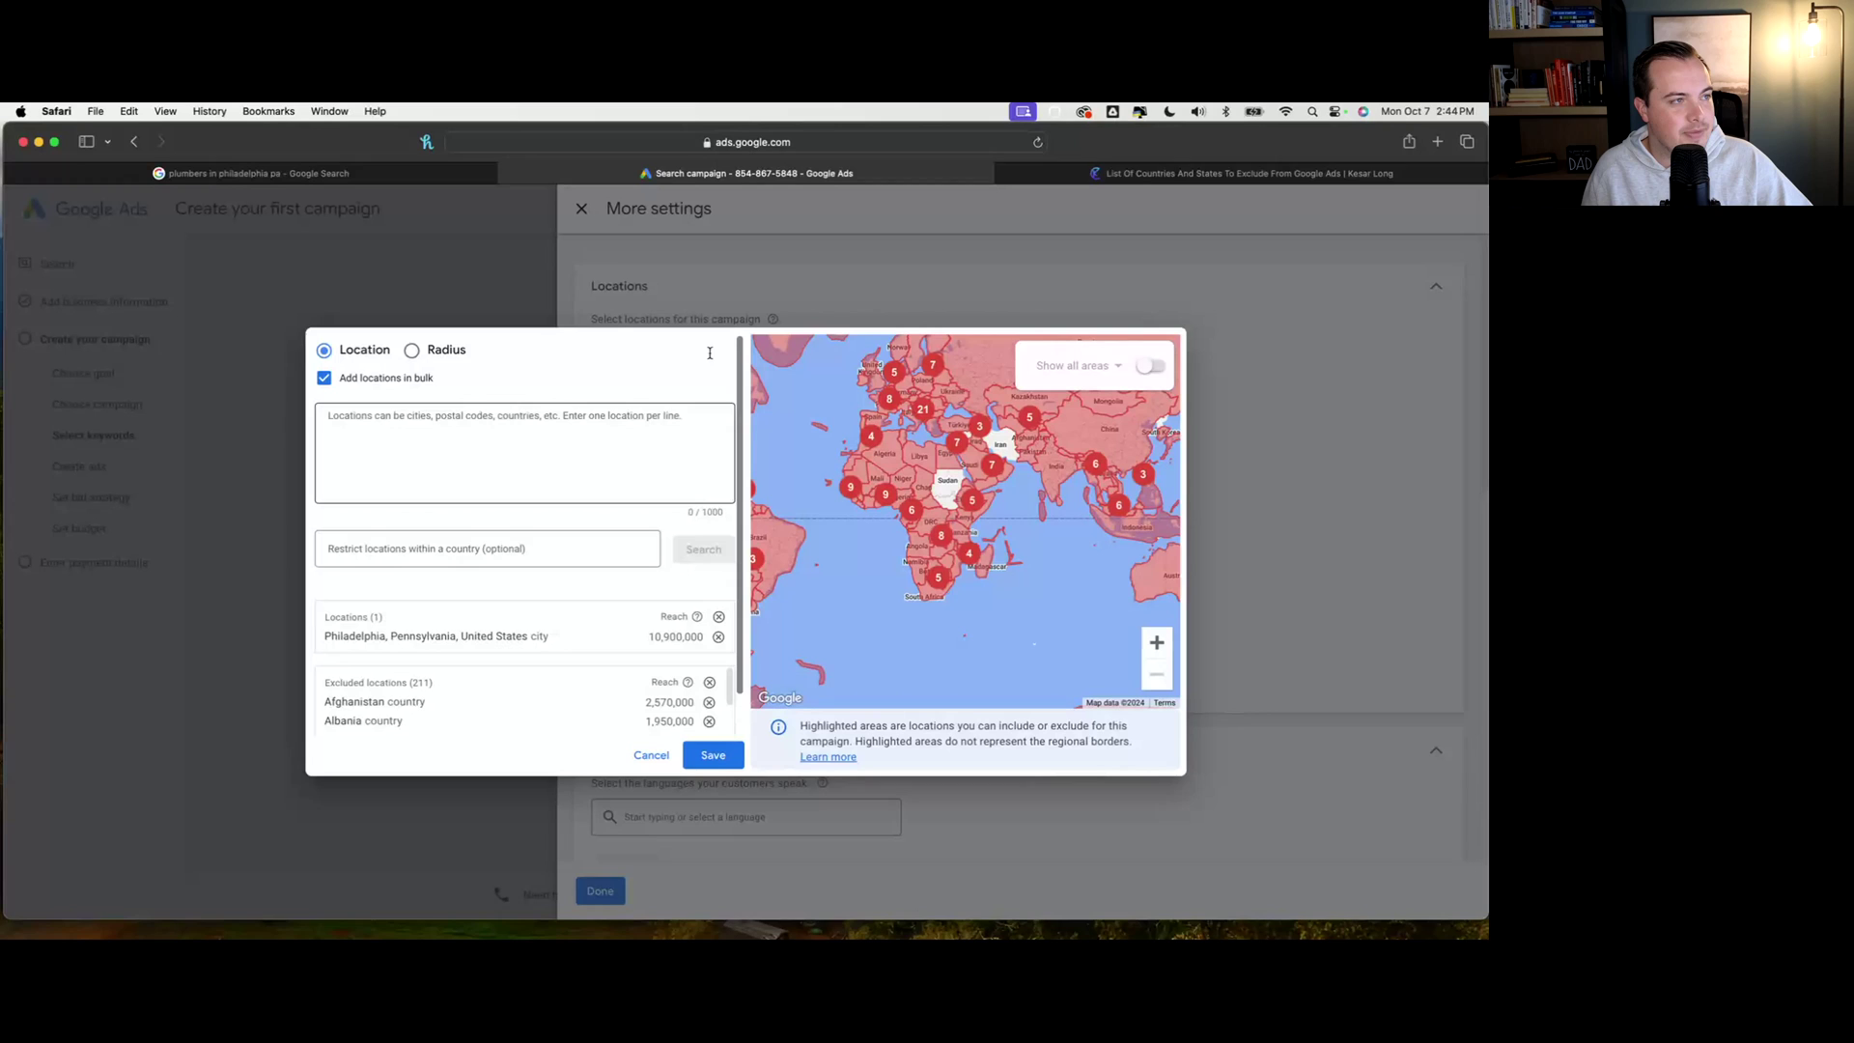
click(1089, 175)
scroll(749, 543, down, 10)
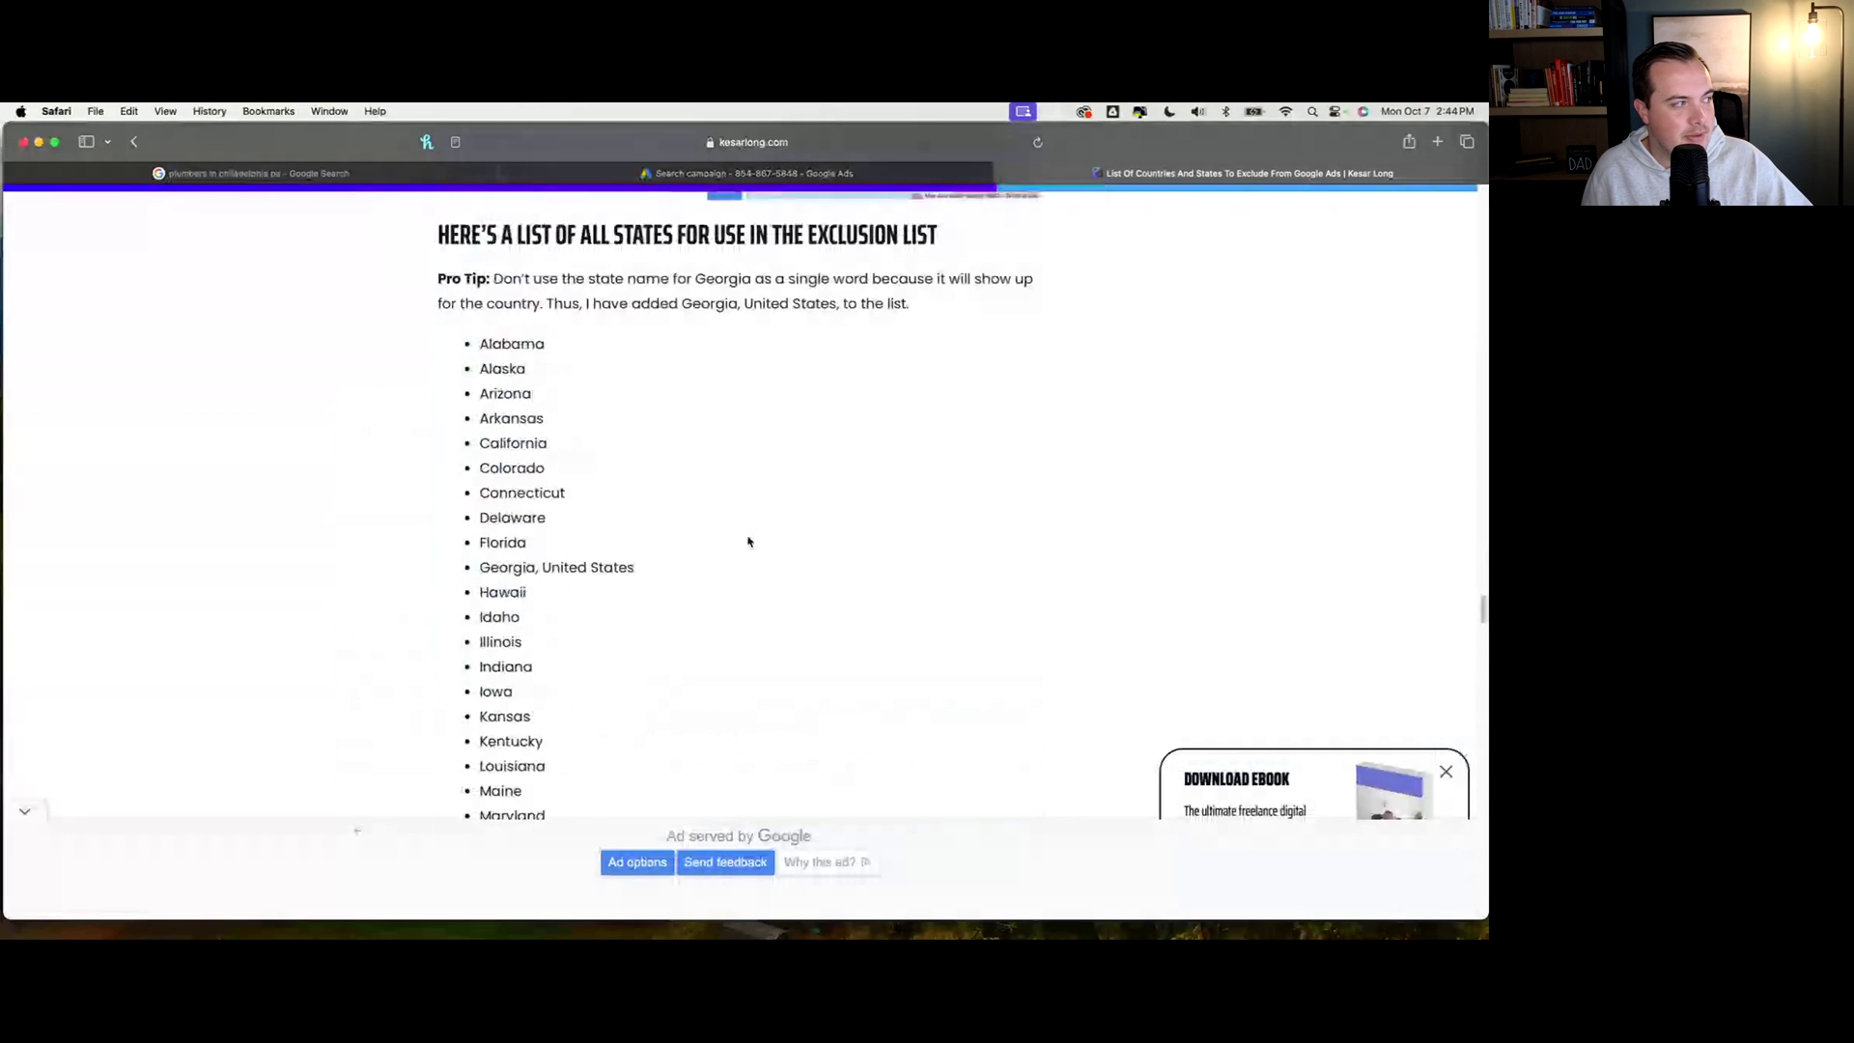
Select the US states list and clear the leftover countries from the bulk locations box
drag(505, 556, 595, 563)
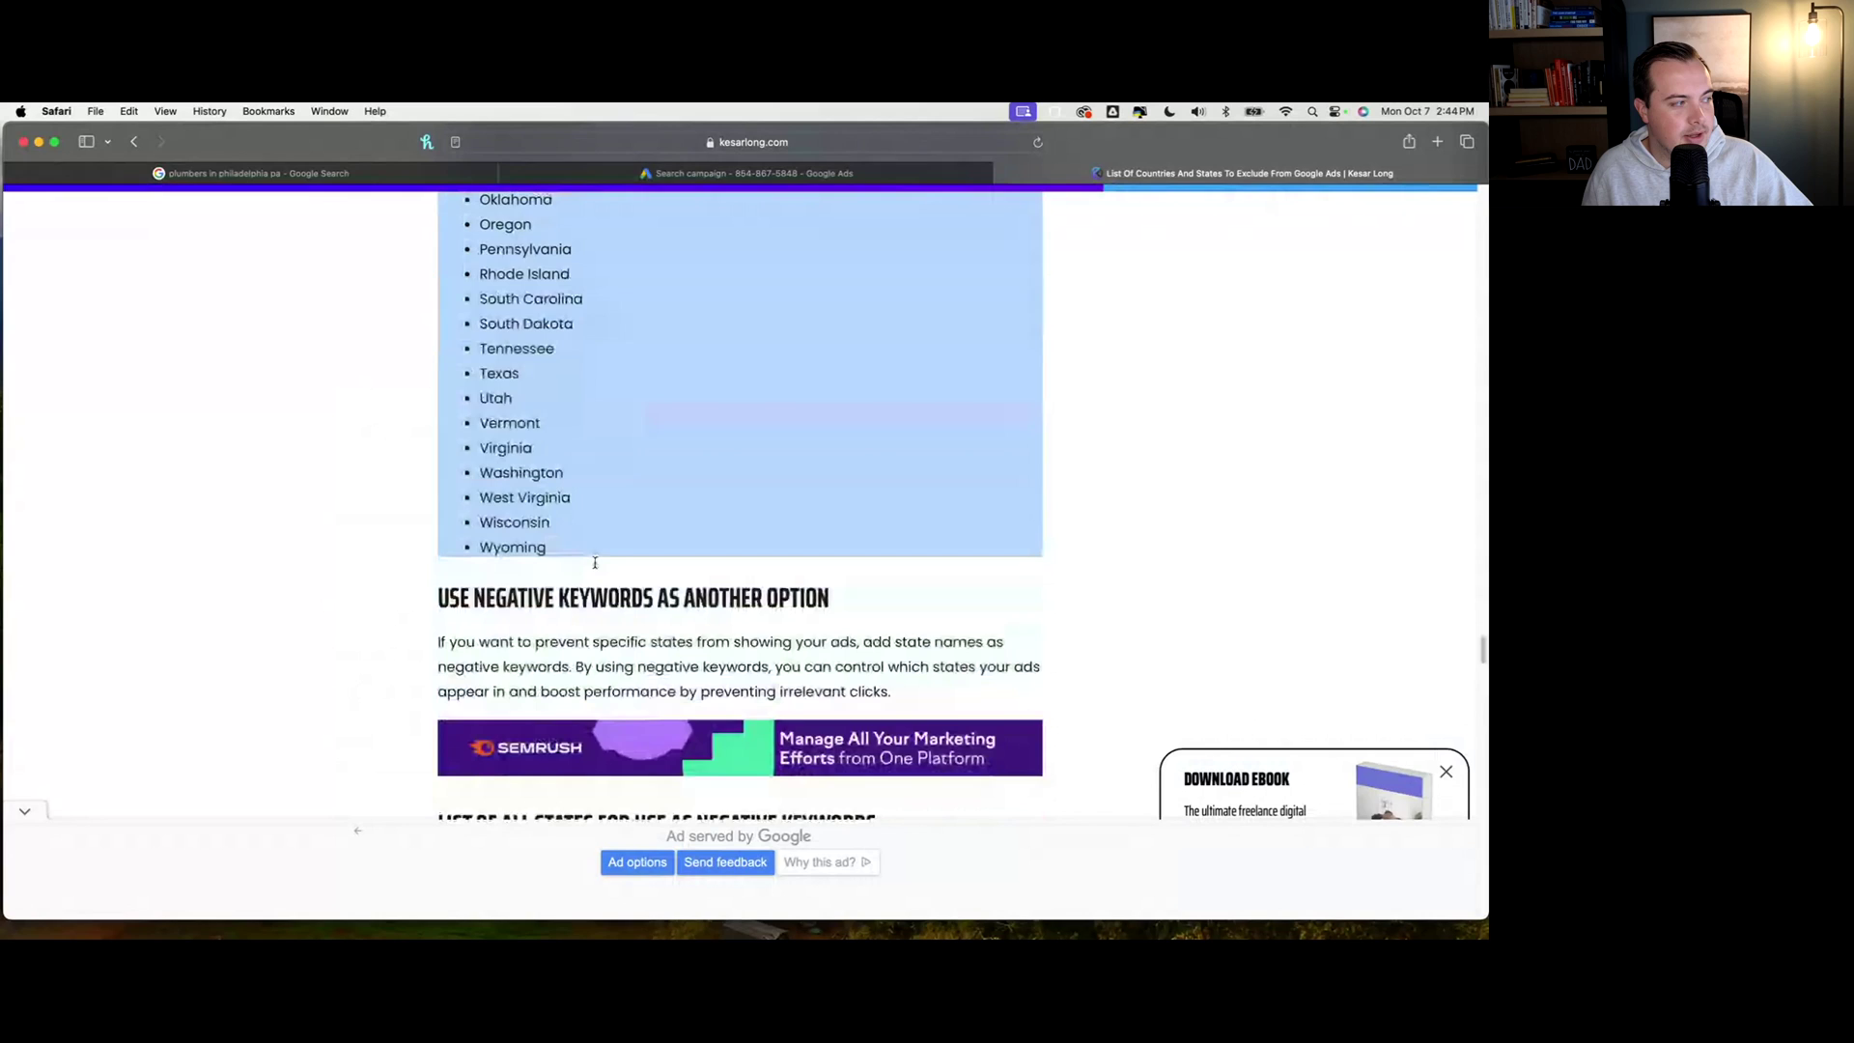
click(947, 175)
scroll(531, 442, down, 10)
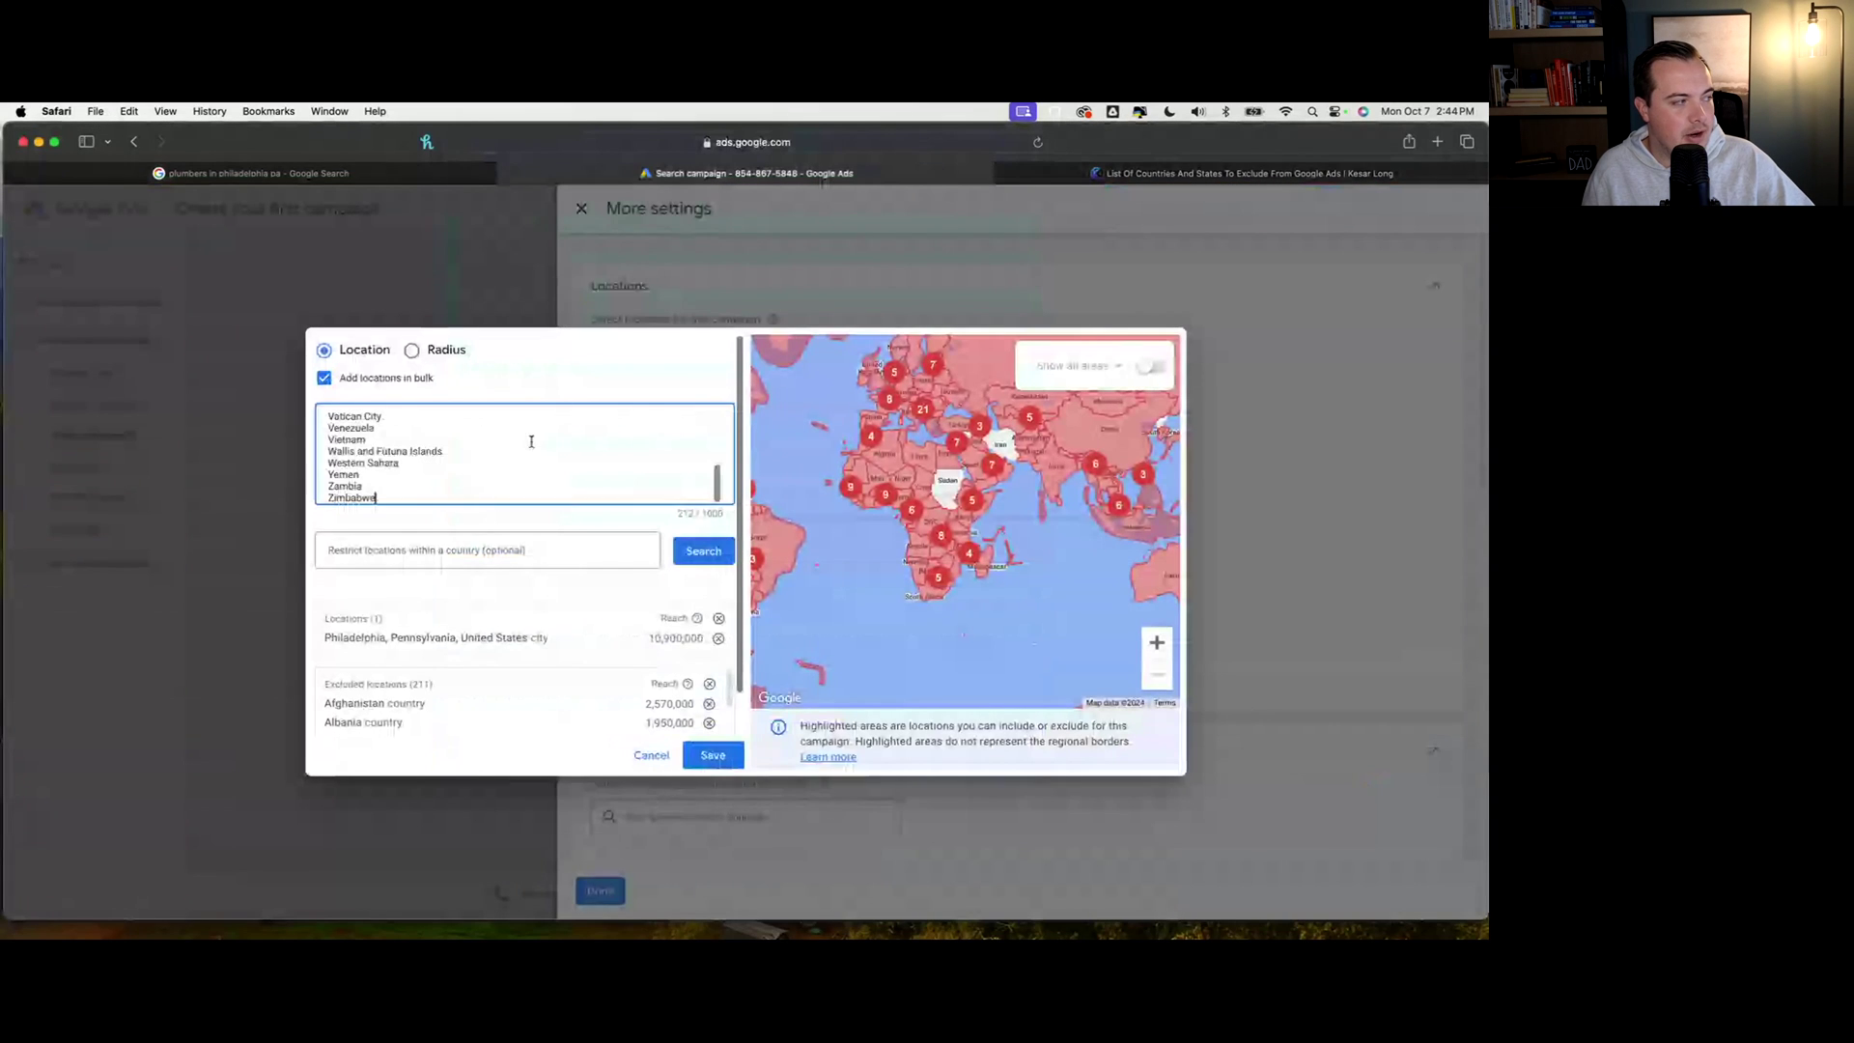
drag(418, 483, 340, 303)
key(BackSpace)
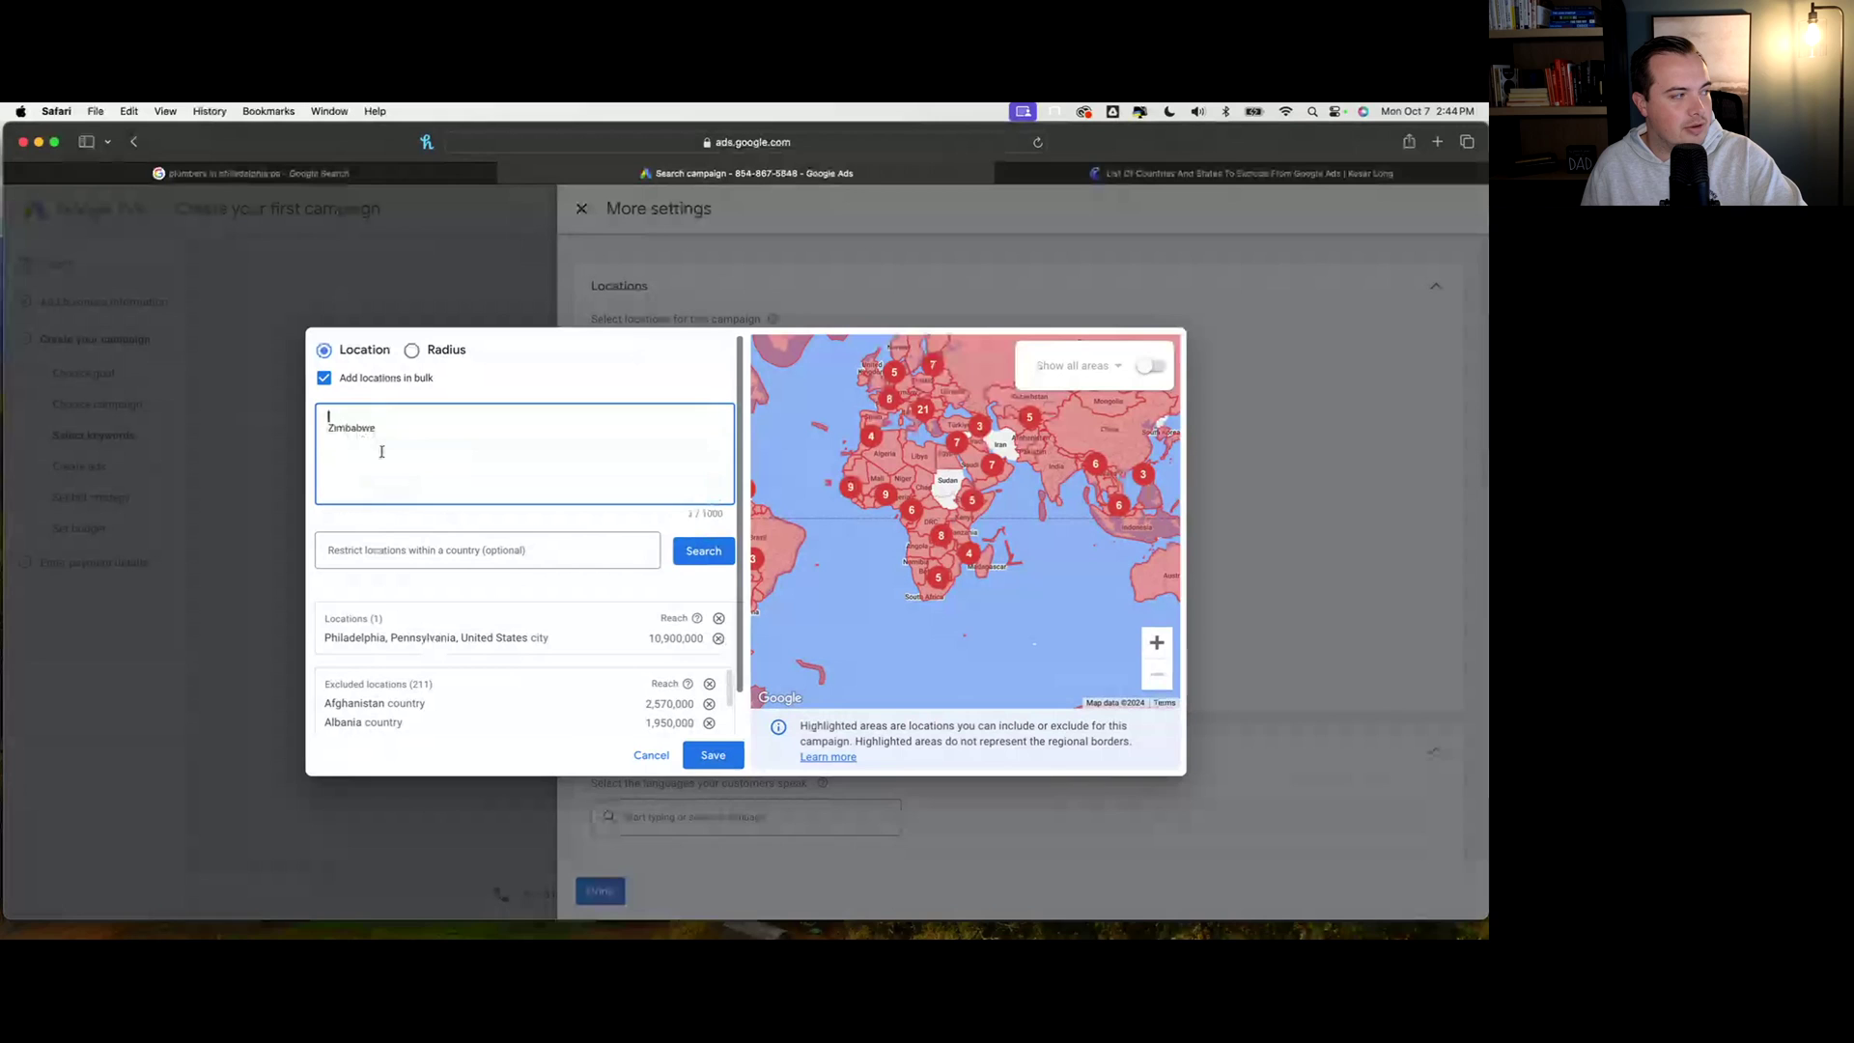
key(super+a)
key(BackSpace)
Paste the copied states into the bulk box and delete Pennsylvania from the list
click(1111, 175)
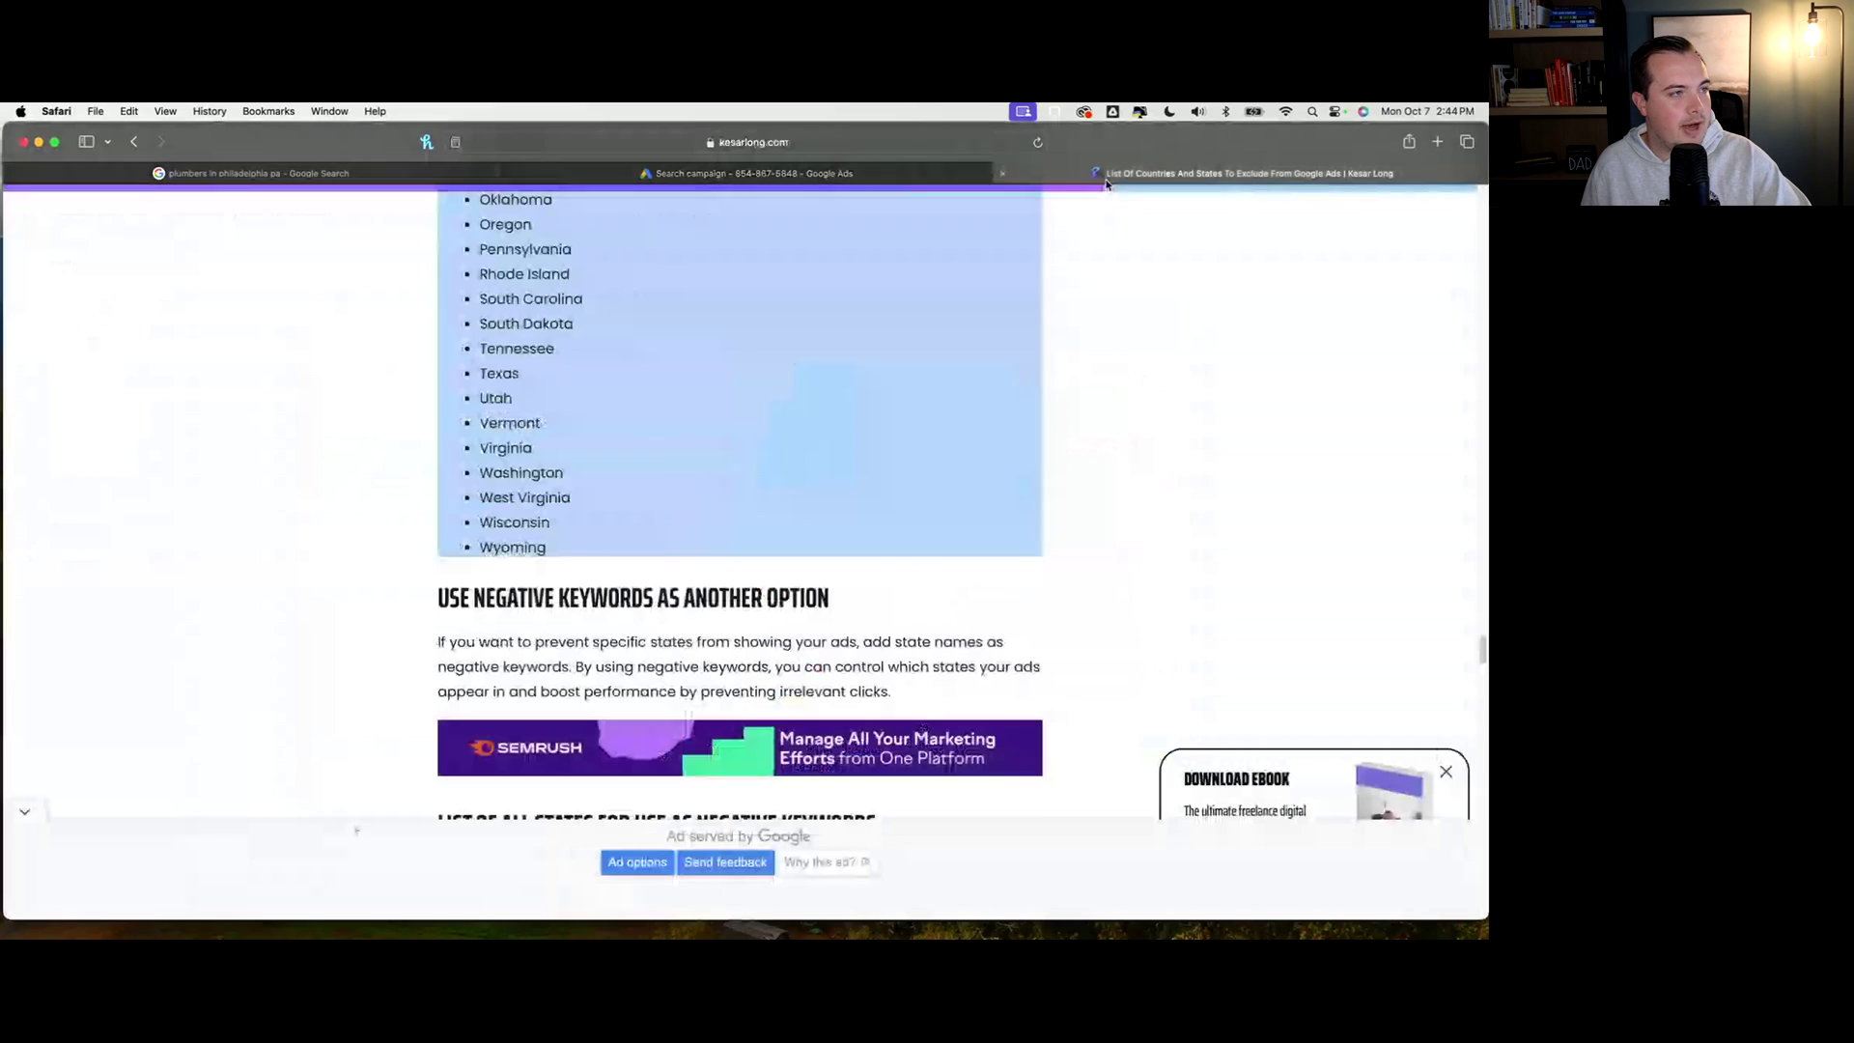
key(super+c)
key(ctrl+shift+Tab)
click(431, 467)
key(super+v)
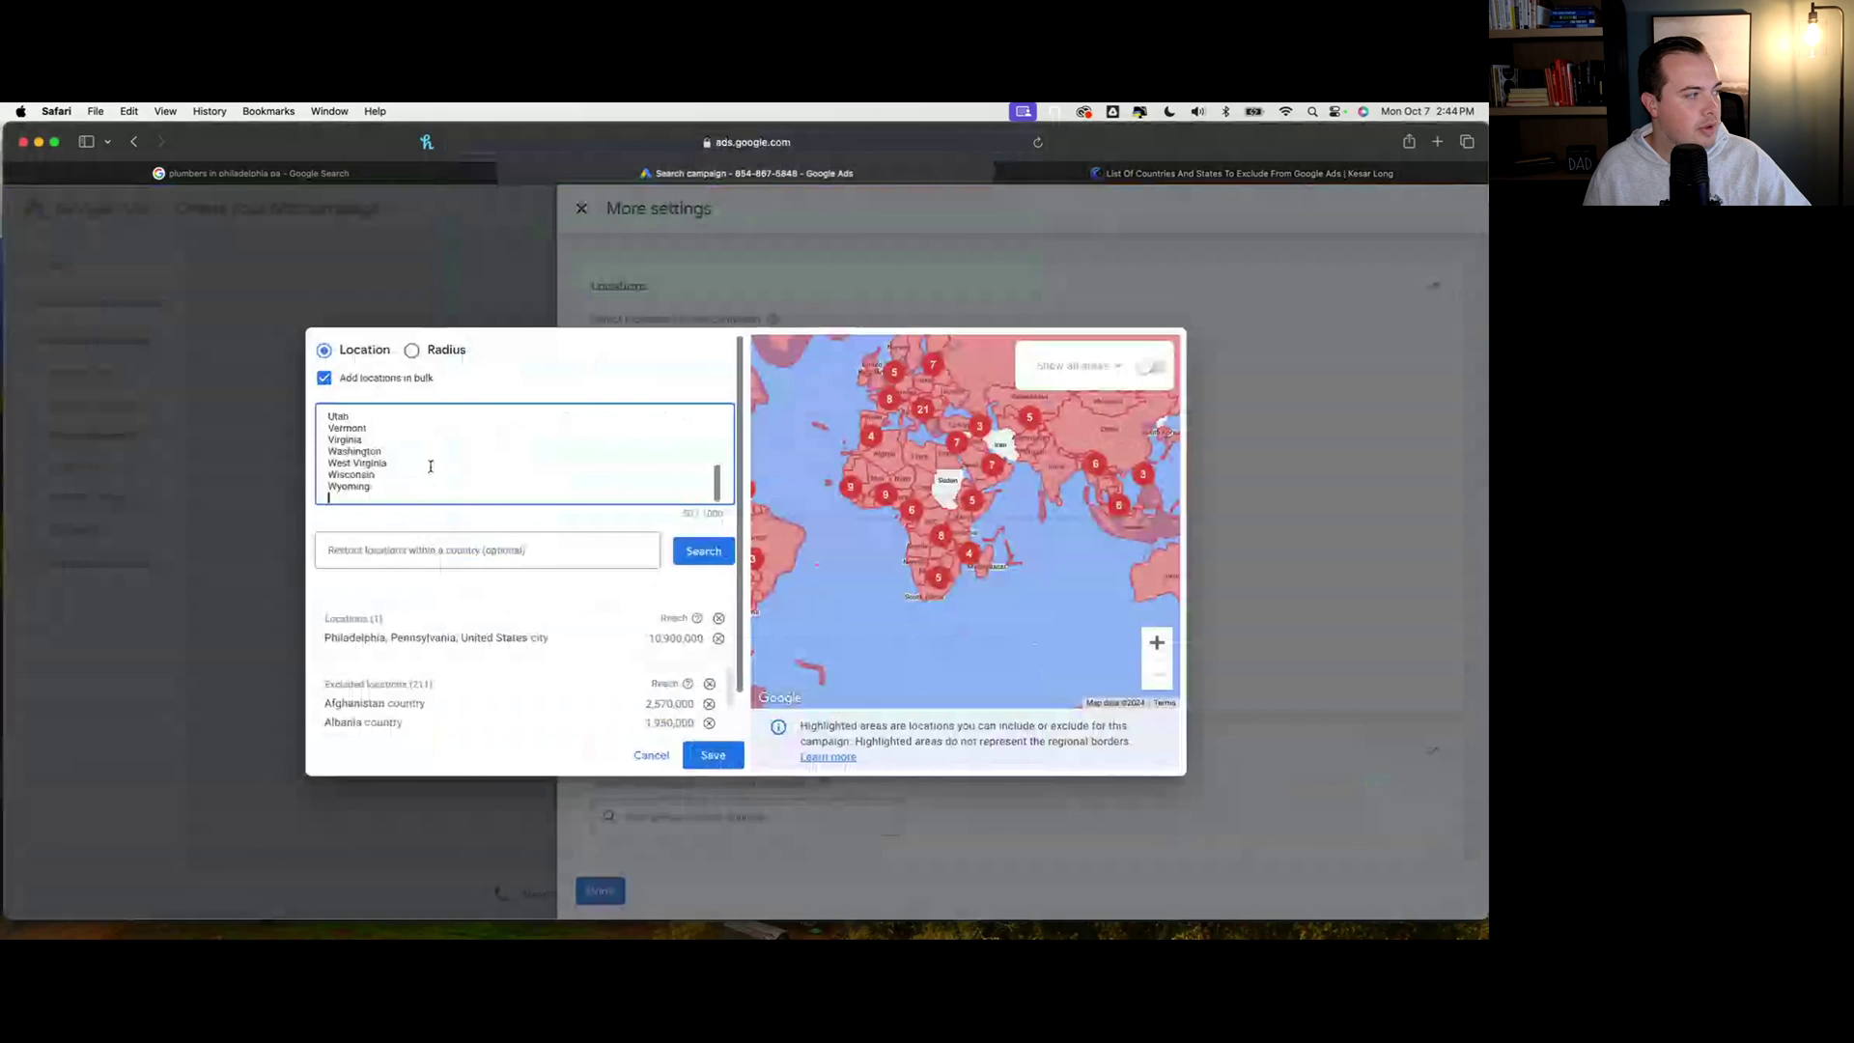
scroll(405, 465, up, 10)
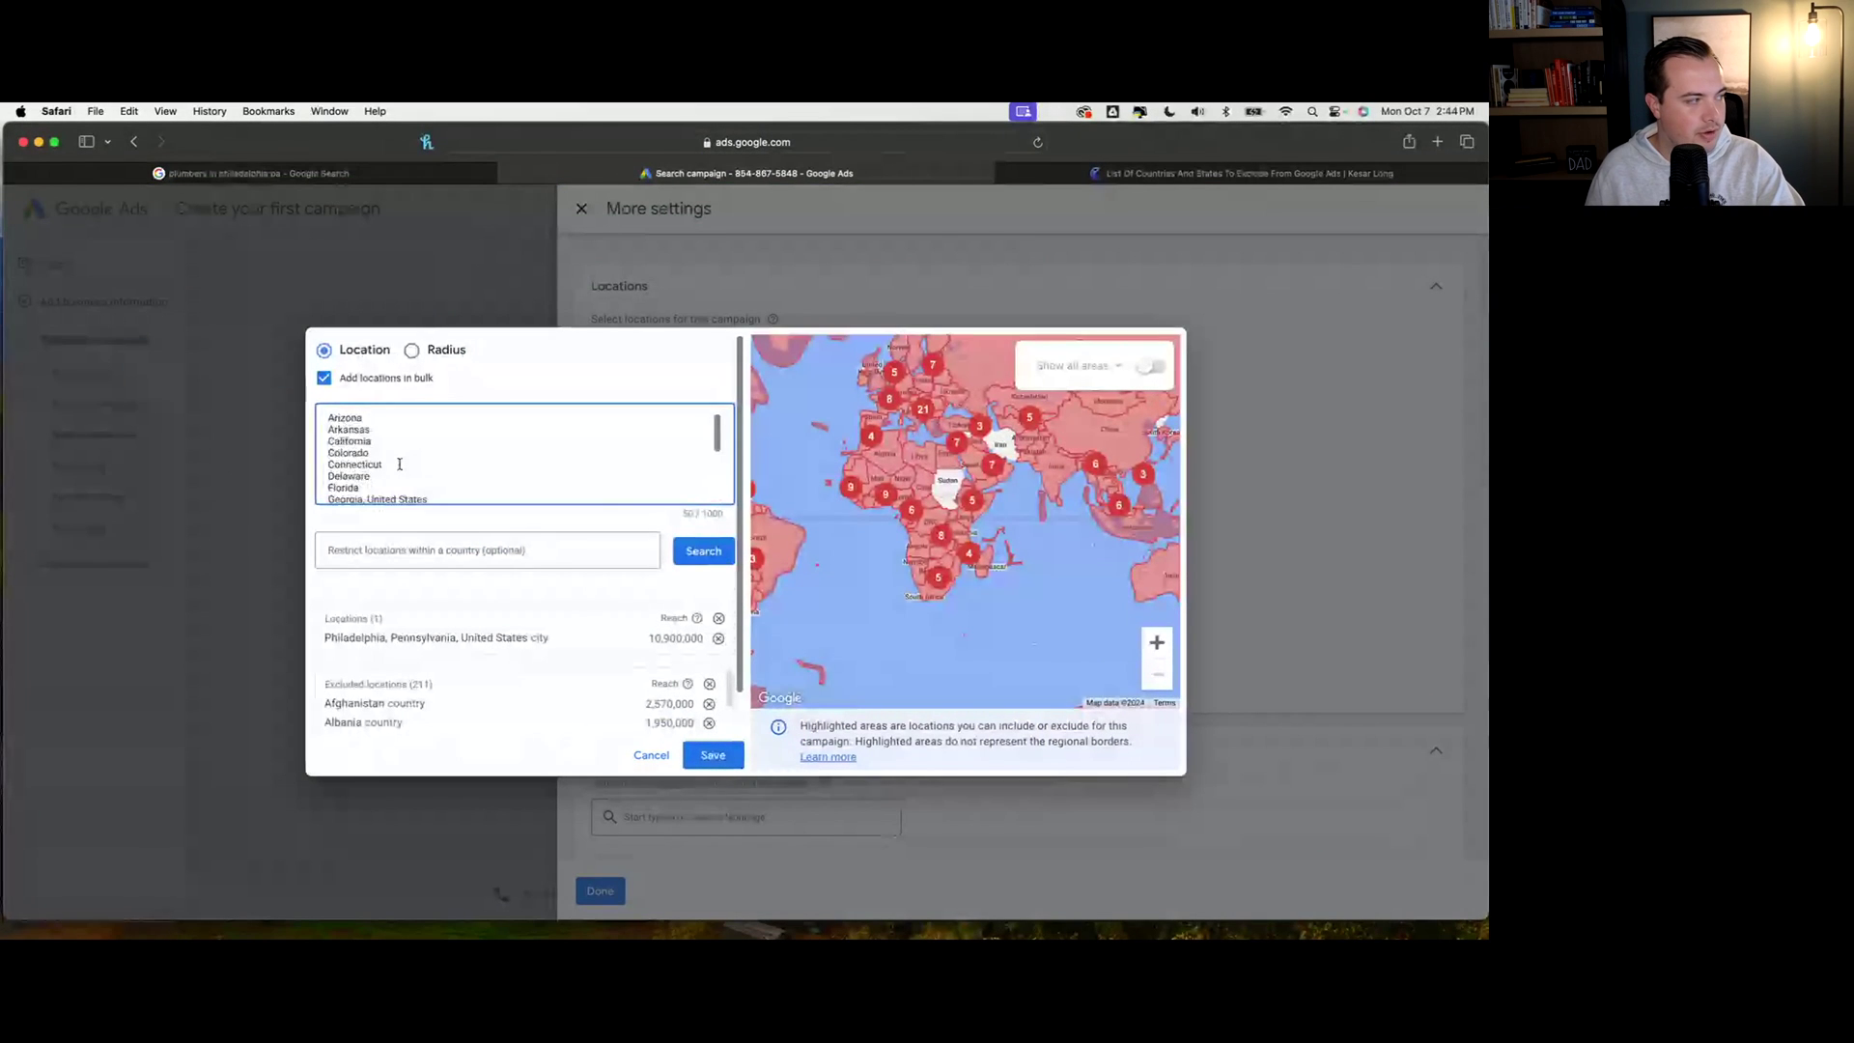
scroll(399, 465, down, 8)
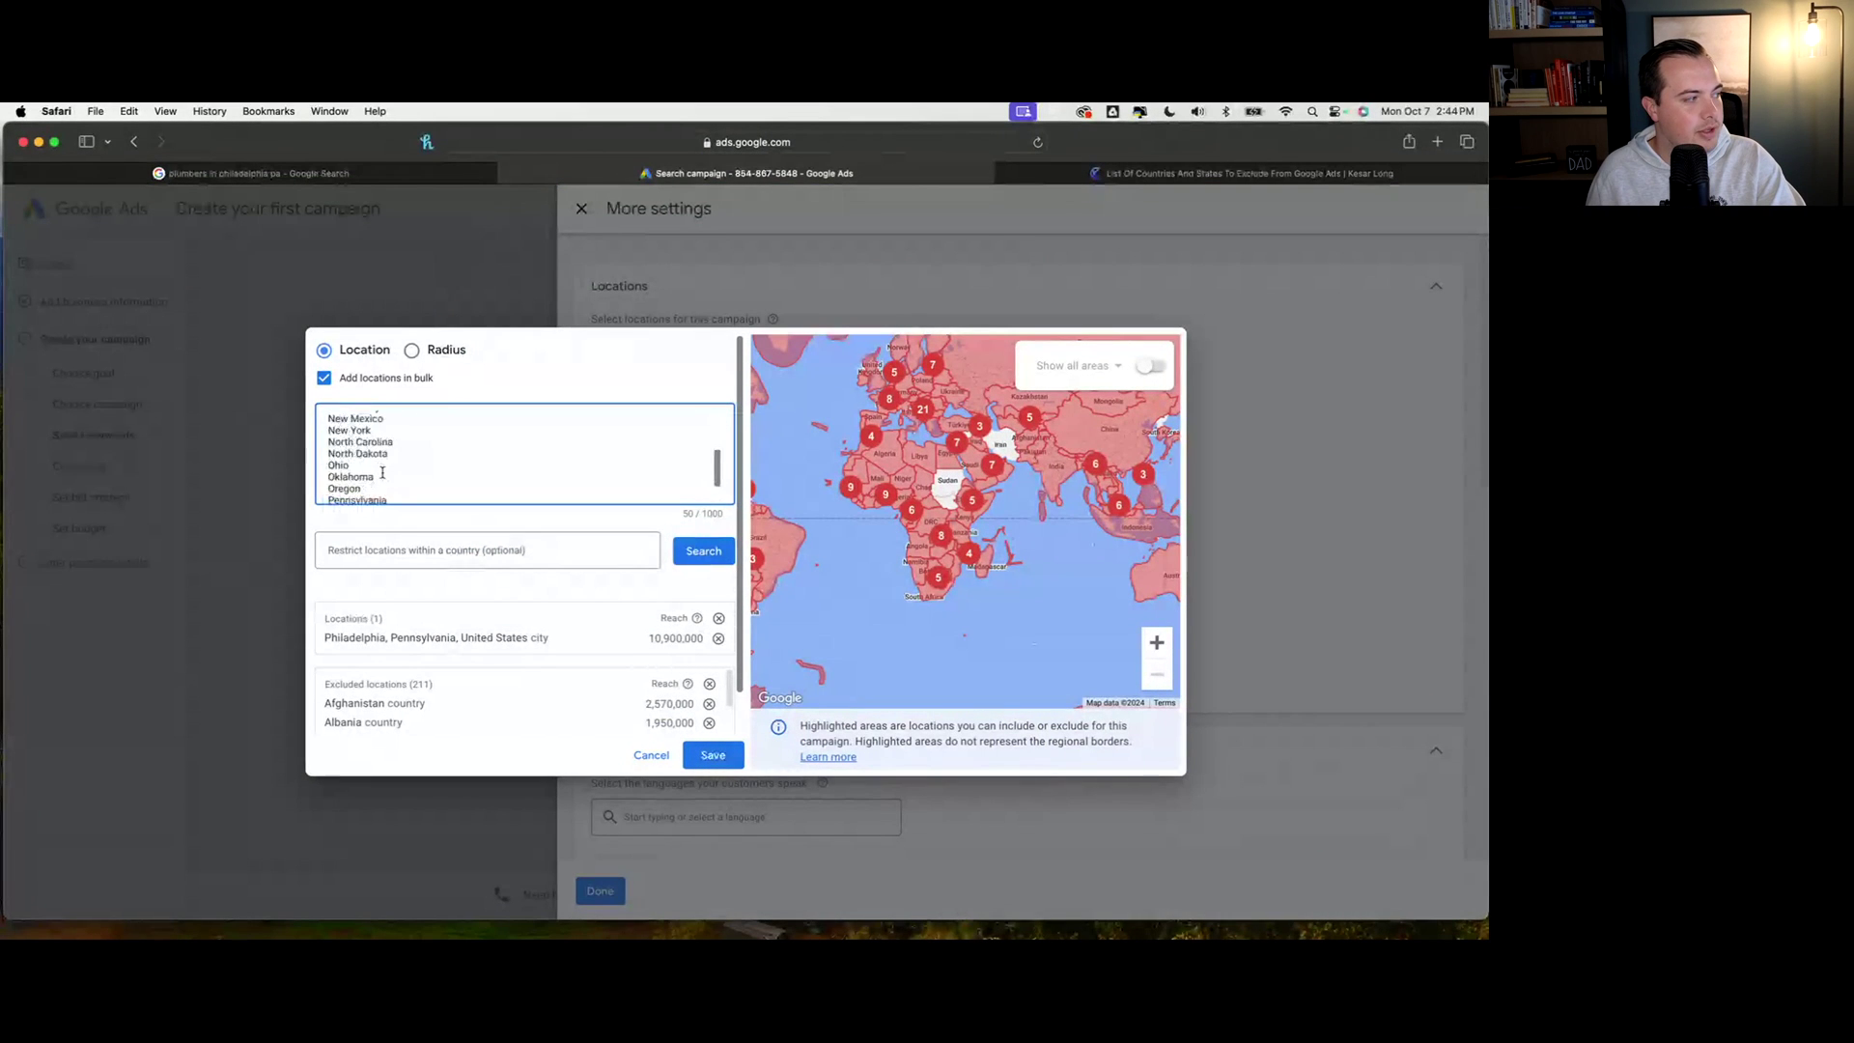
scroll(382, 472, down, 5)
scroll(376, 438, up, 3)
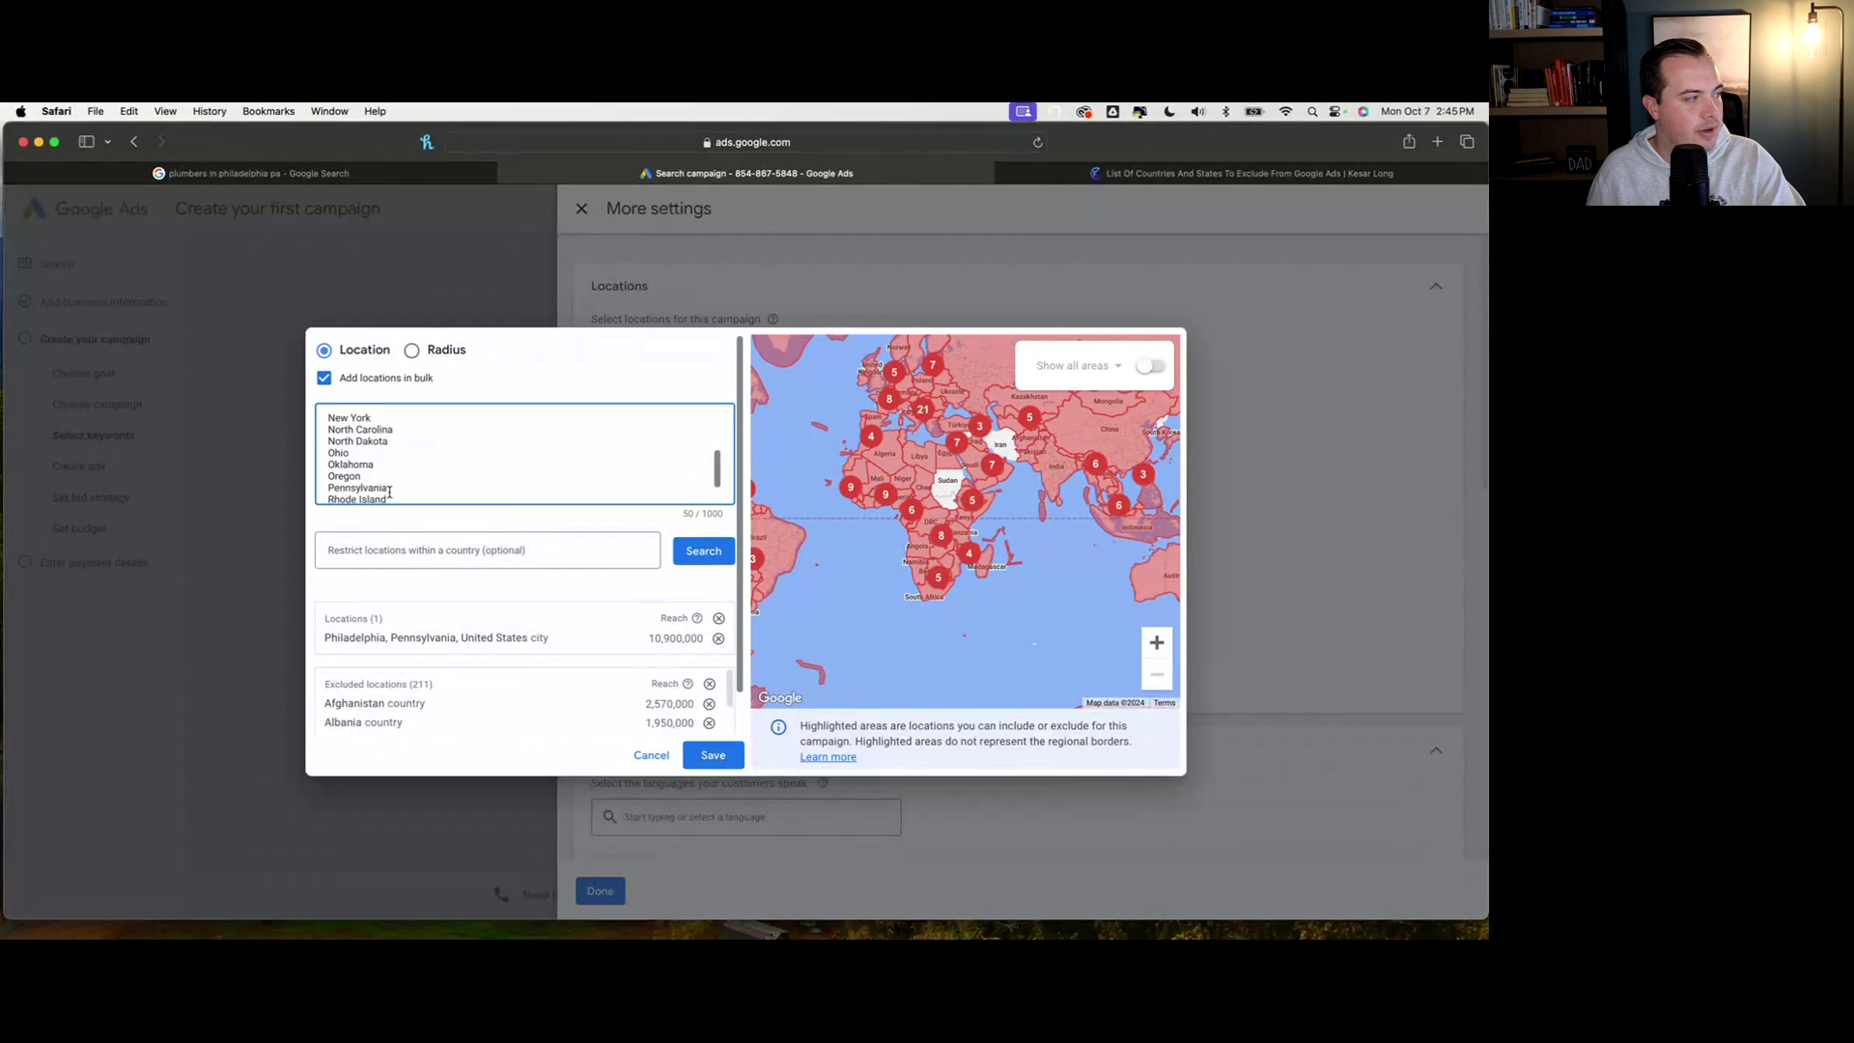
double_click(355, 487)
key(BackSpace)
key(BackSpace)
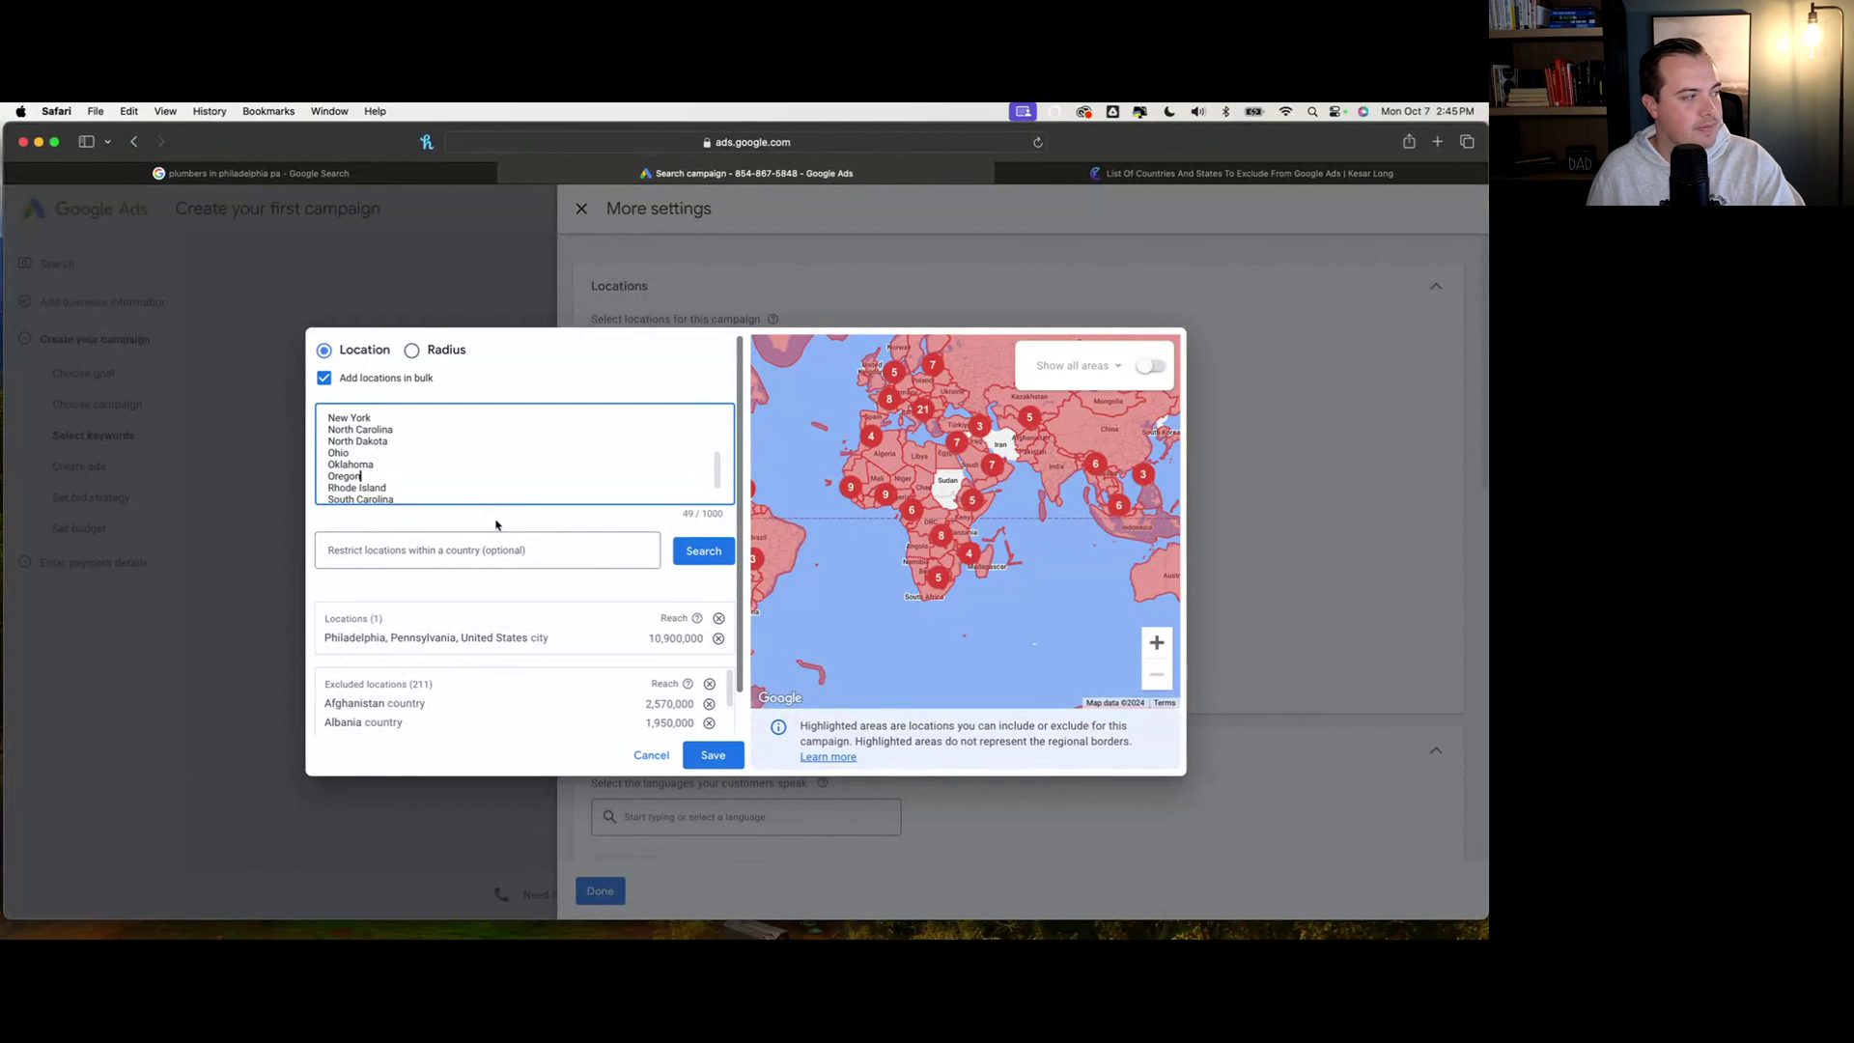
Exclude the 49 matched states, bringing exclusions to 260, and save the location settings
click(715, 564)
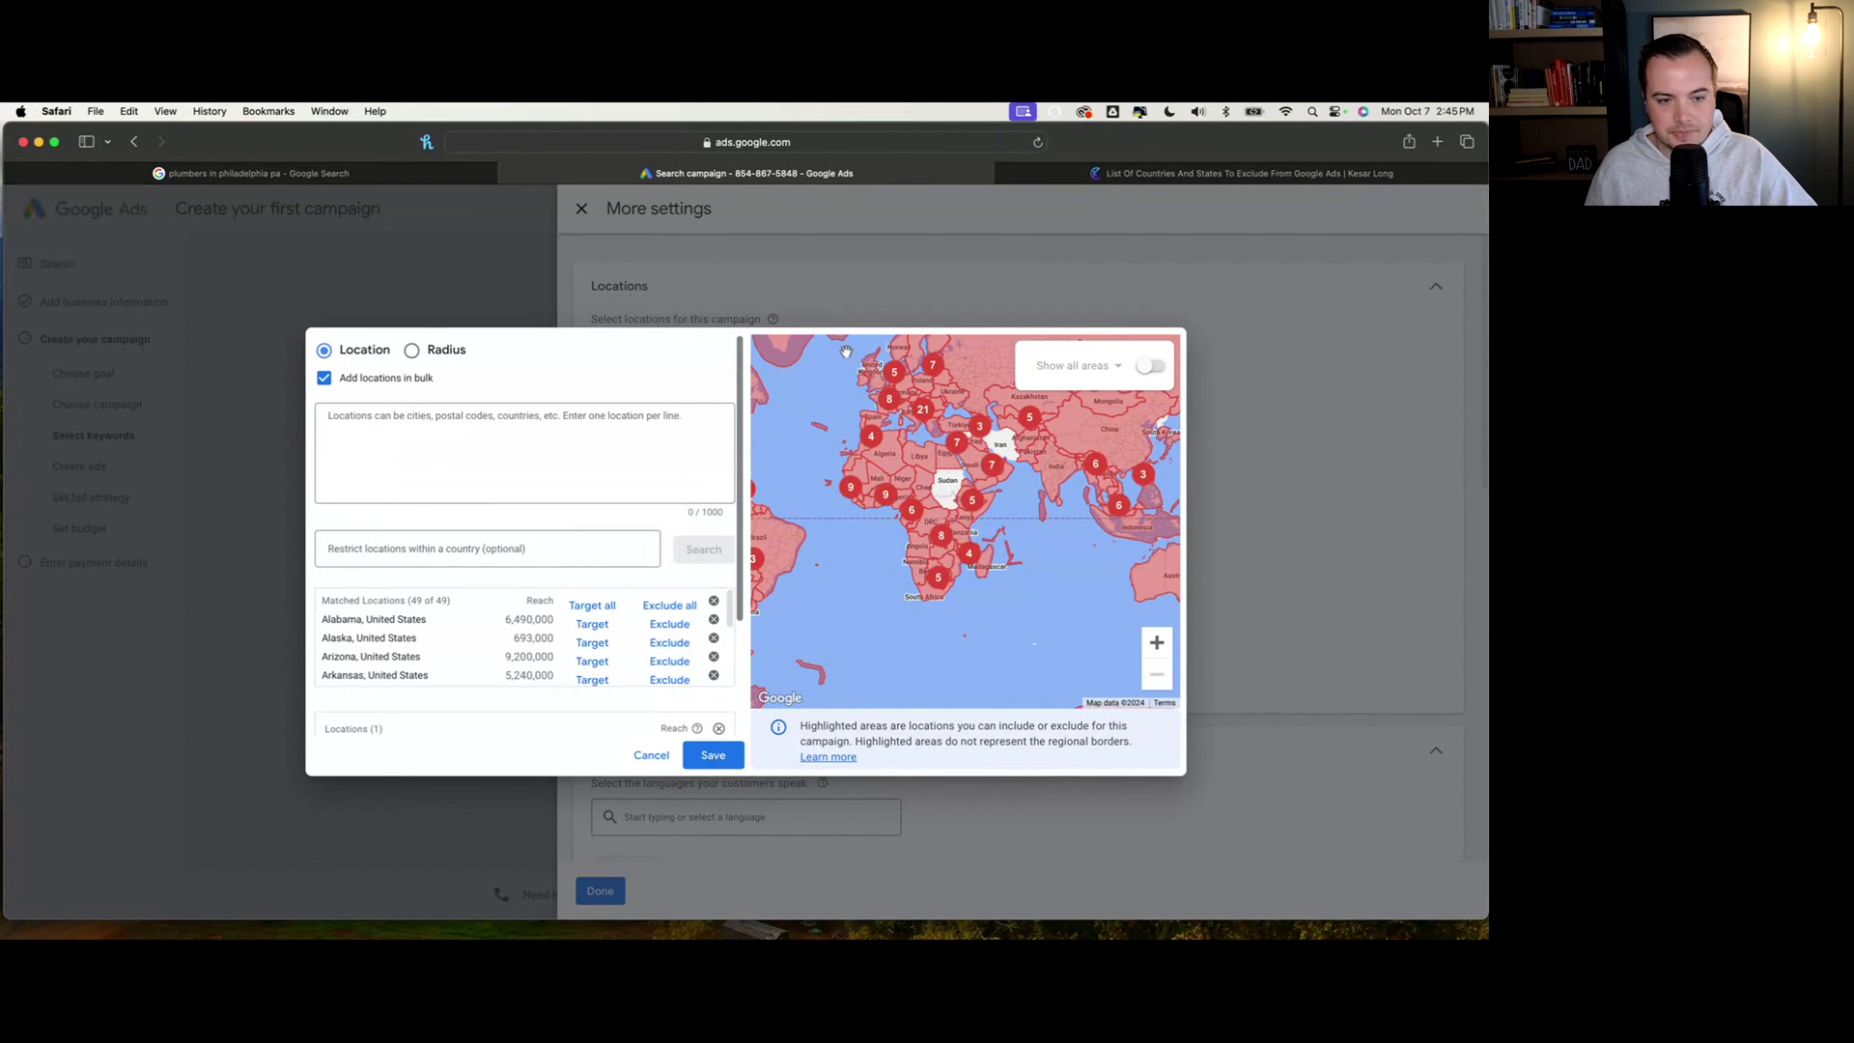
click(676, 606)
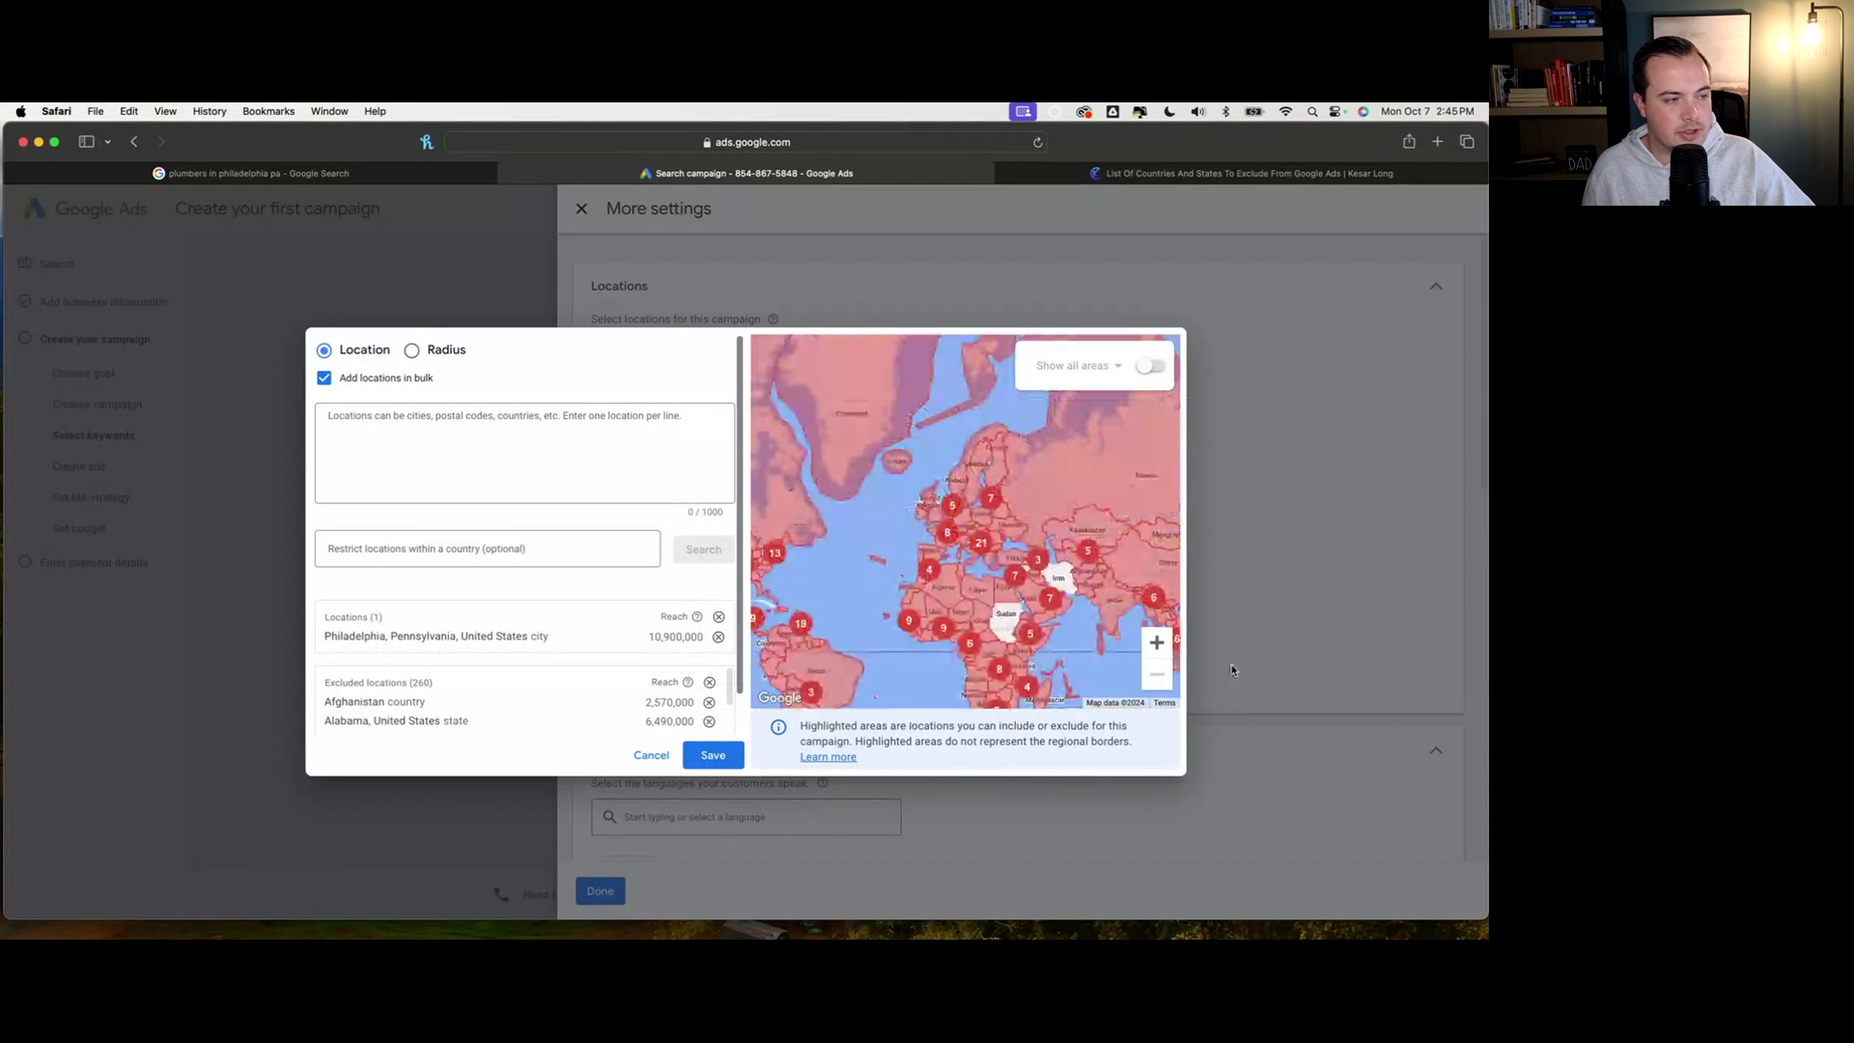
drag(842, 334, 1151, 483)
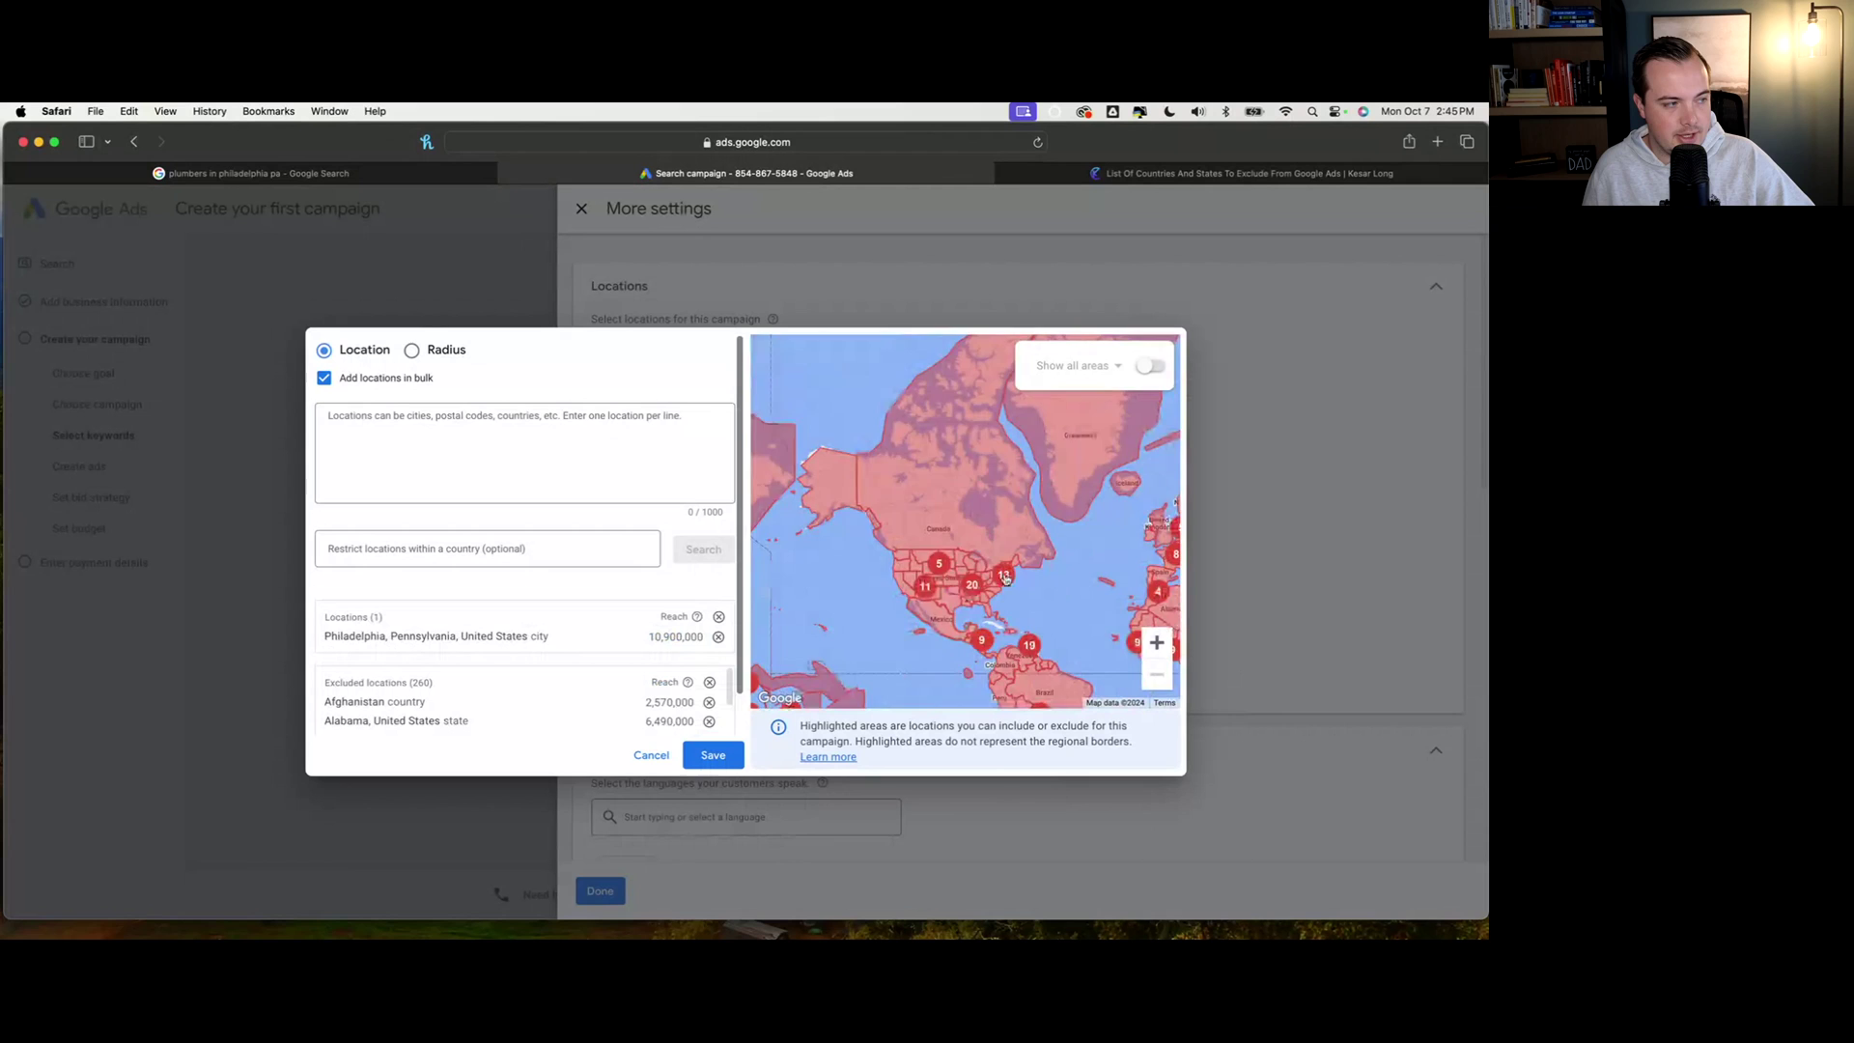
scroll(1055, 586, up, 3)
scroll(1005, 579, up, 3)
scroll(955, 577, up, 5)
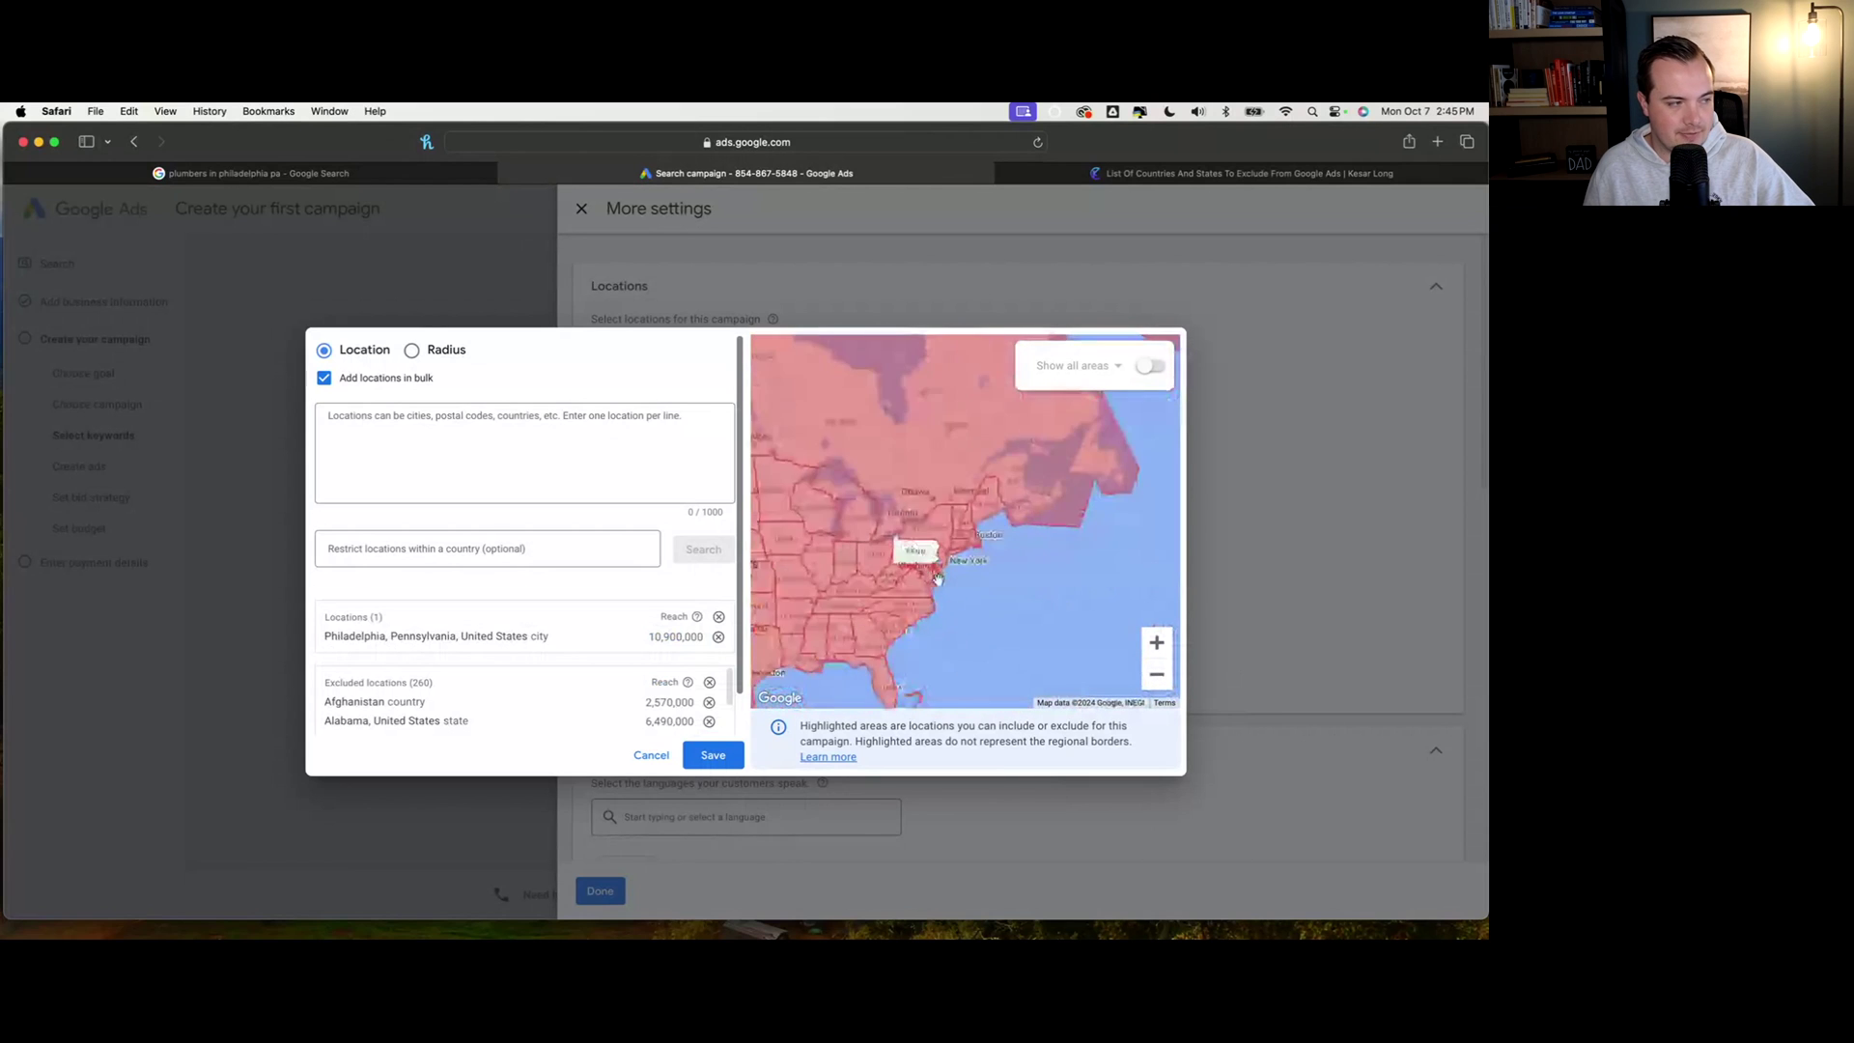
scroll(1005, 570, up, 5)
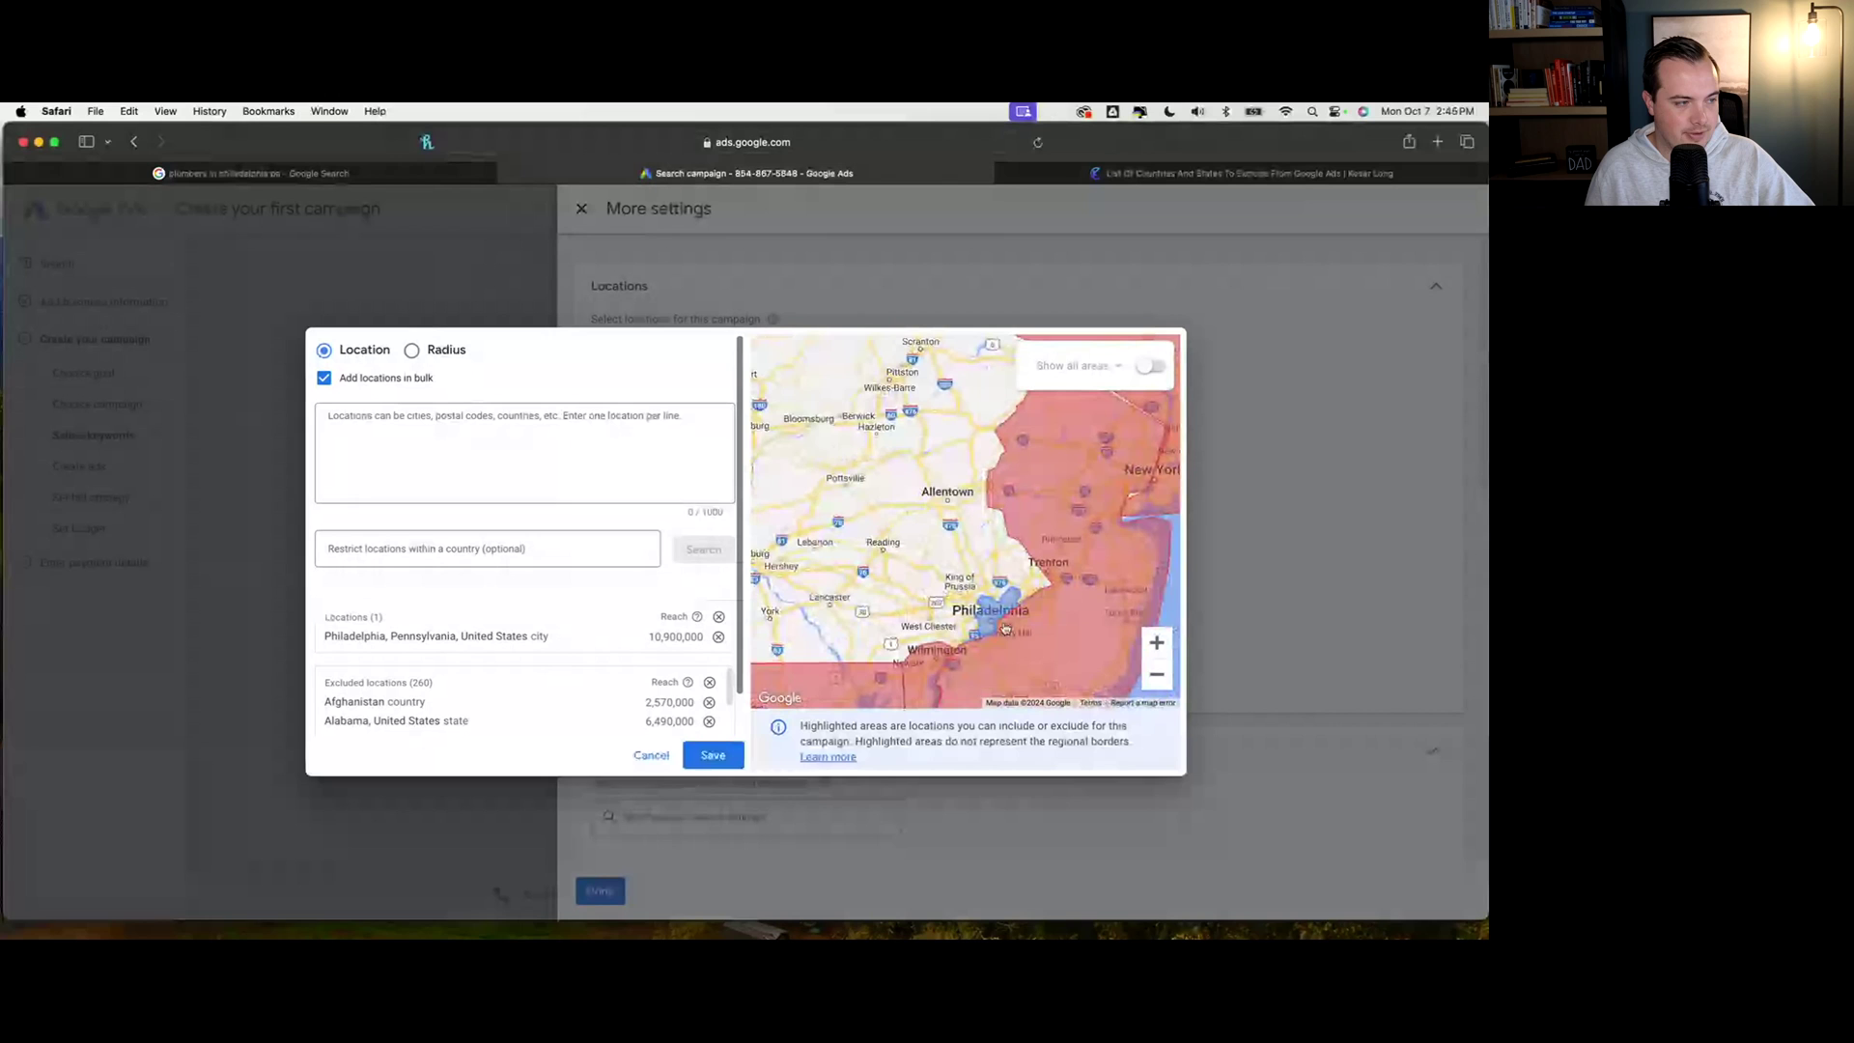
click(706, 763)
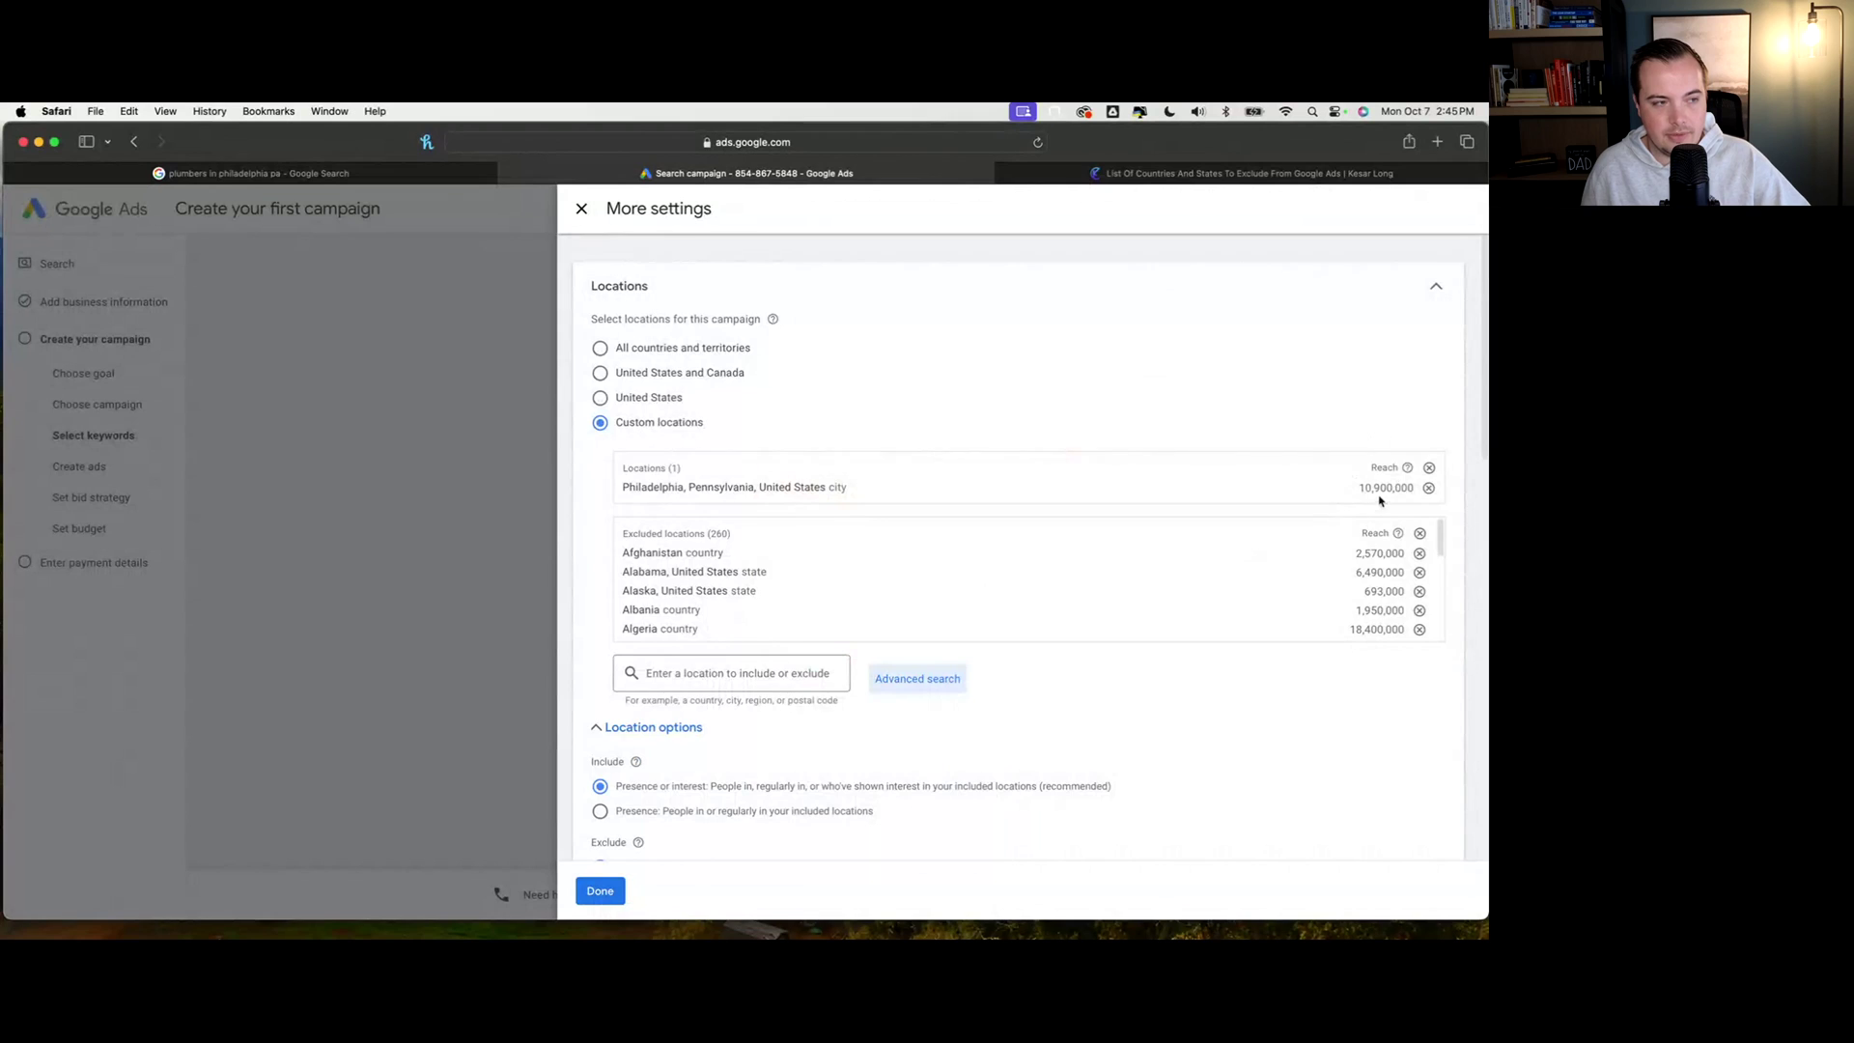
Set the include option to Presence: people in or regularly in your included locations
scroll(1080, 447, down, 2)
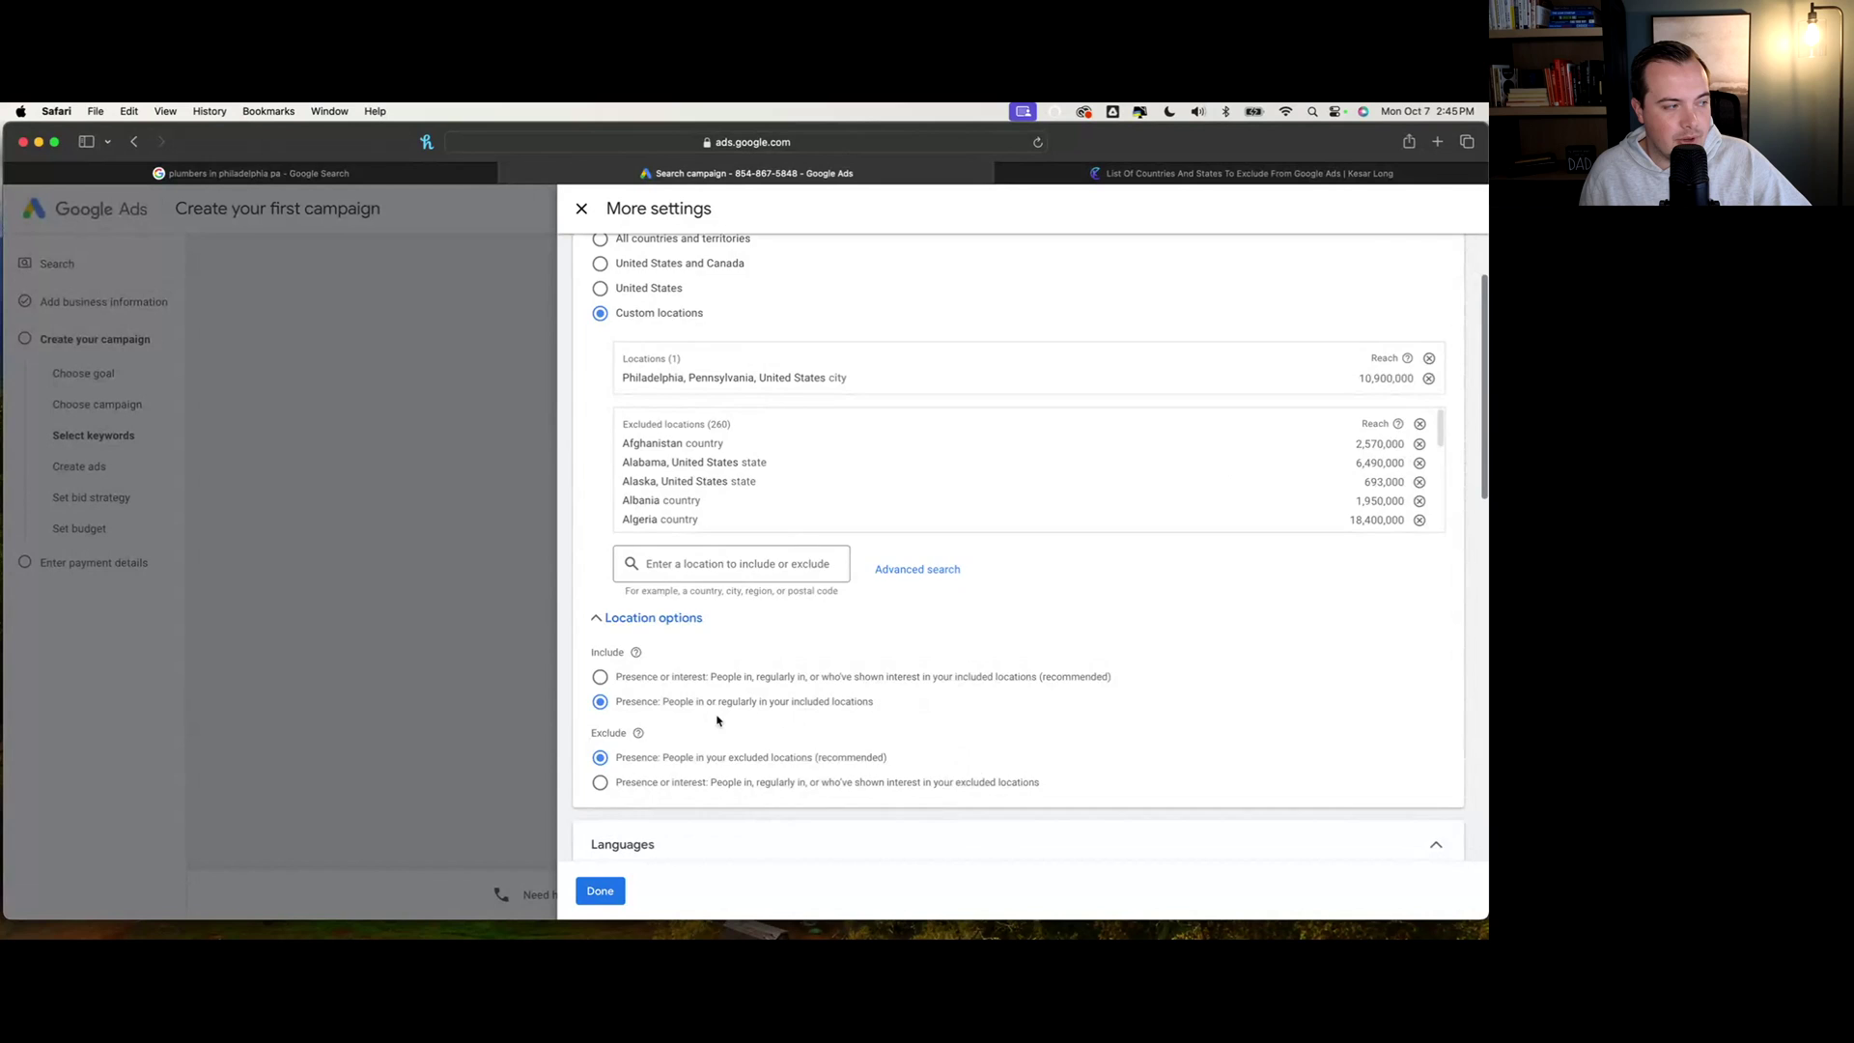
Search audience segments for 'cake' and add the Baked Goods segment
scroll(720, 722, down, 3)
scroll(821, 676, down, 5)
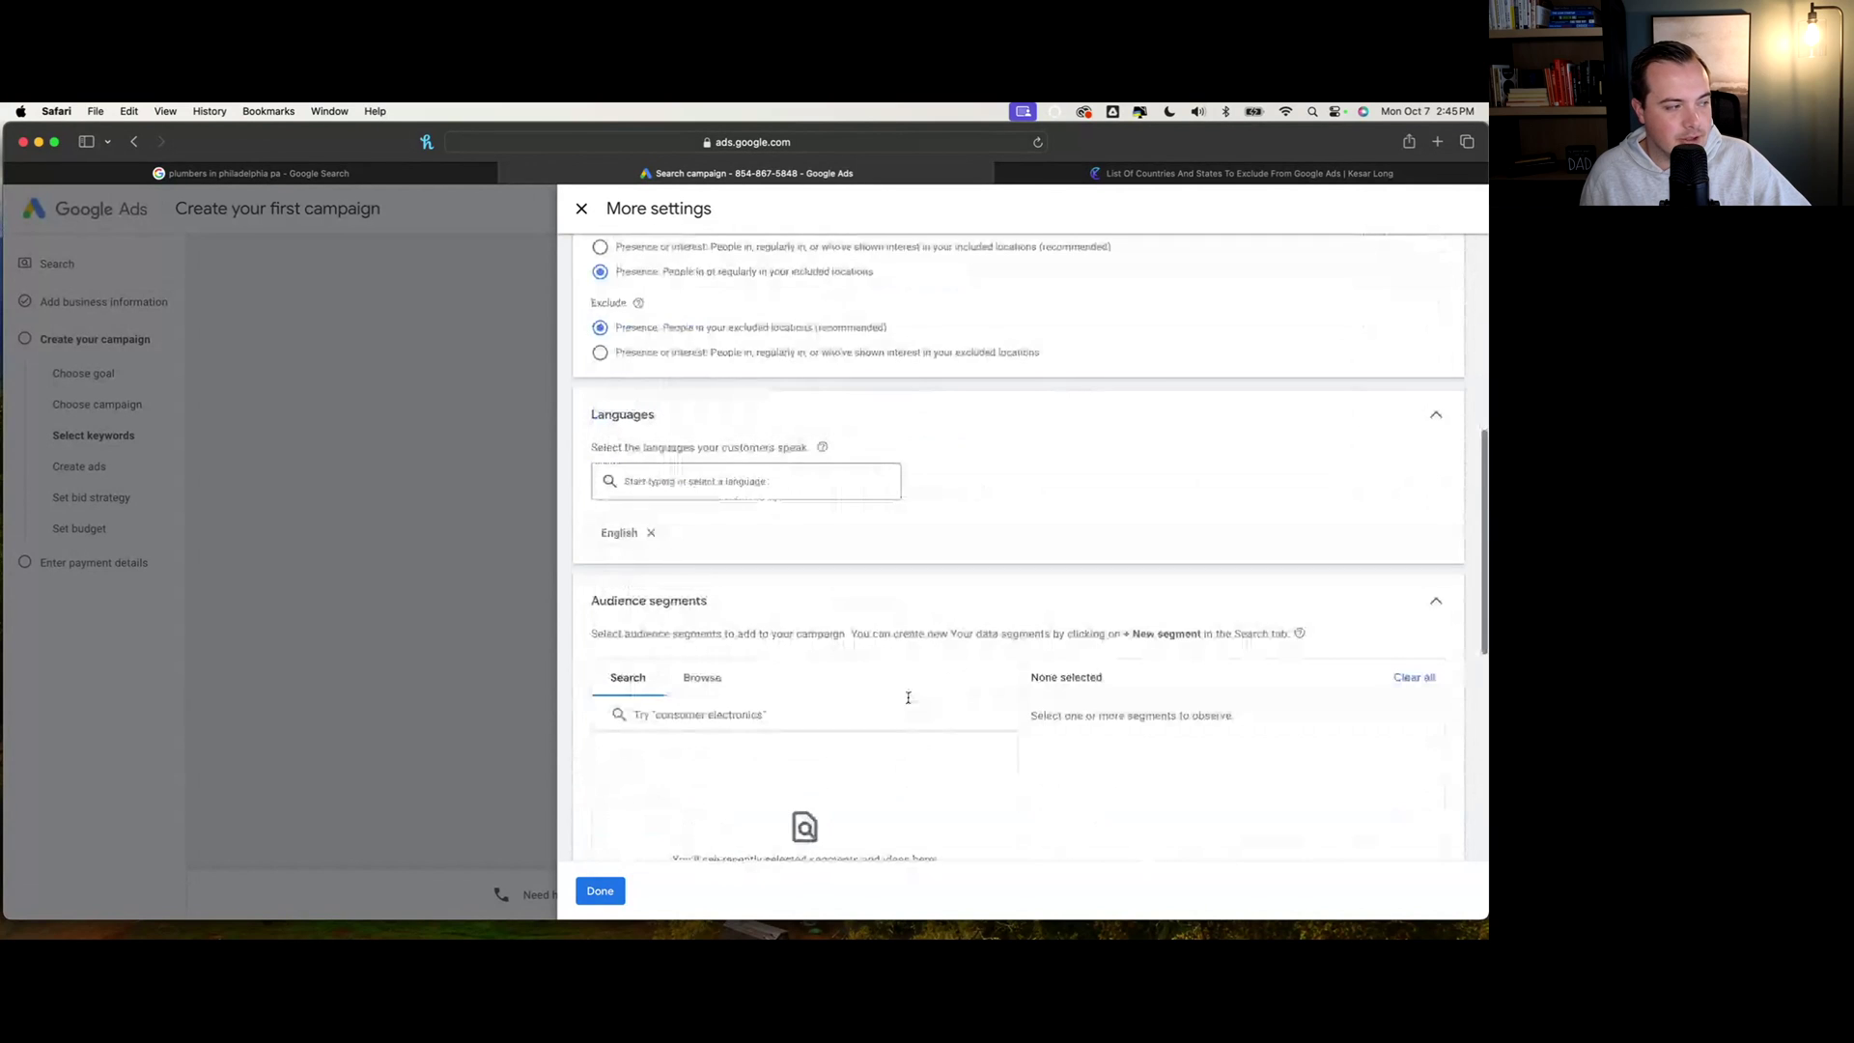
scroll(908, 697, down, 1)
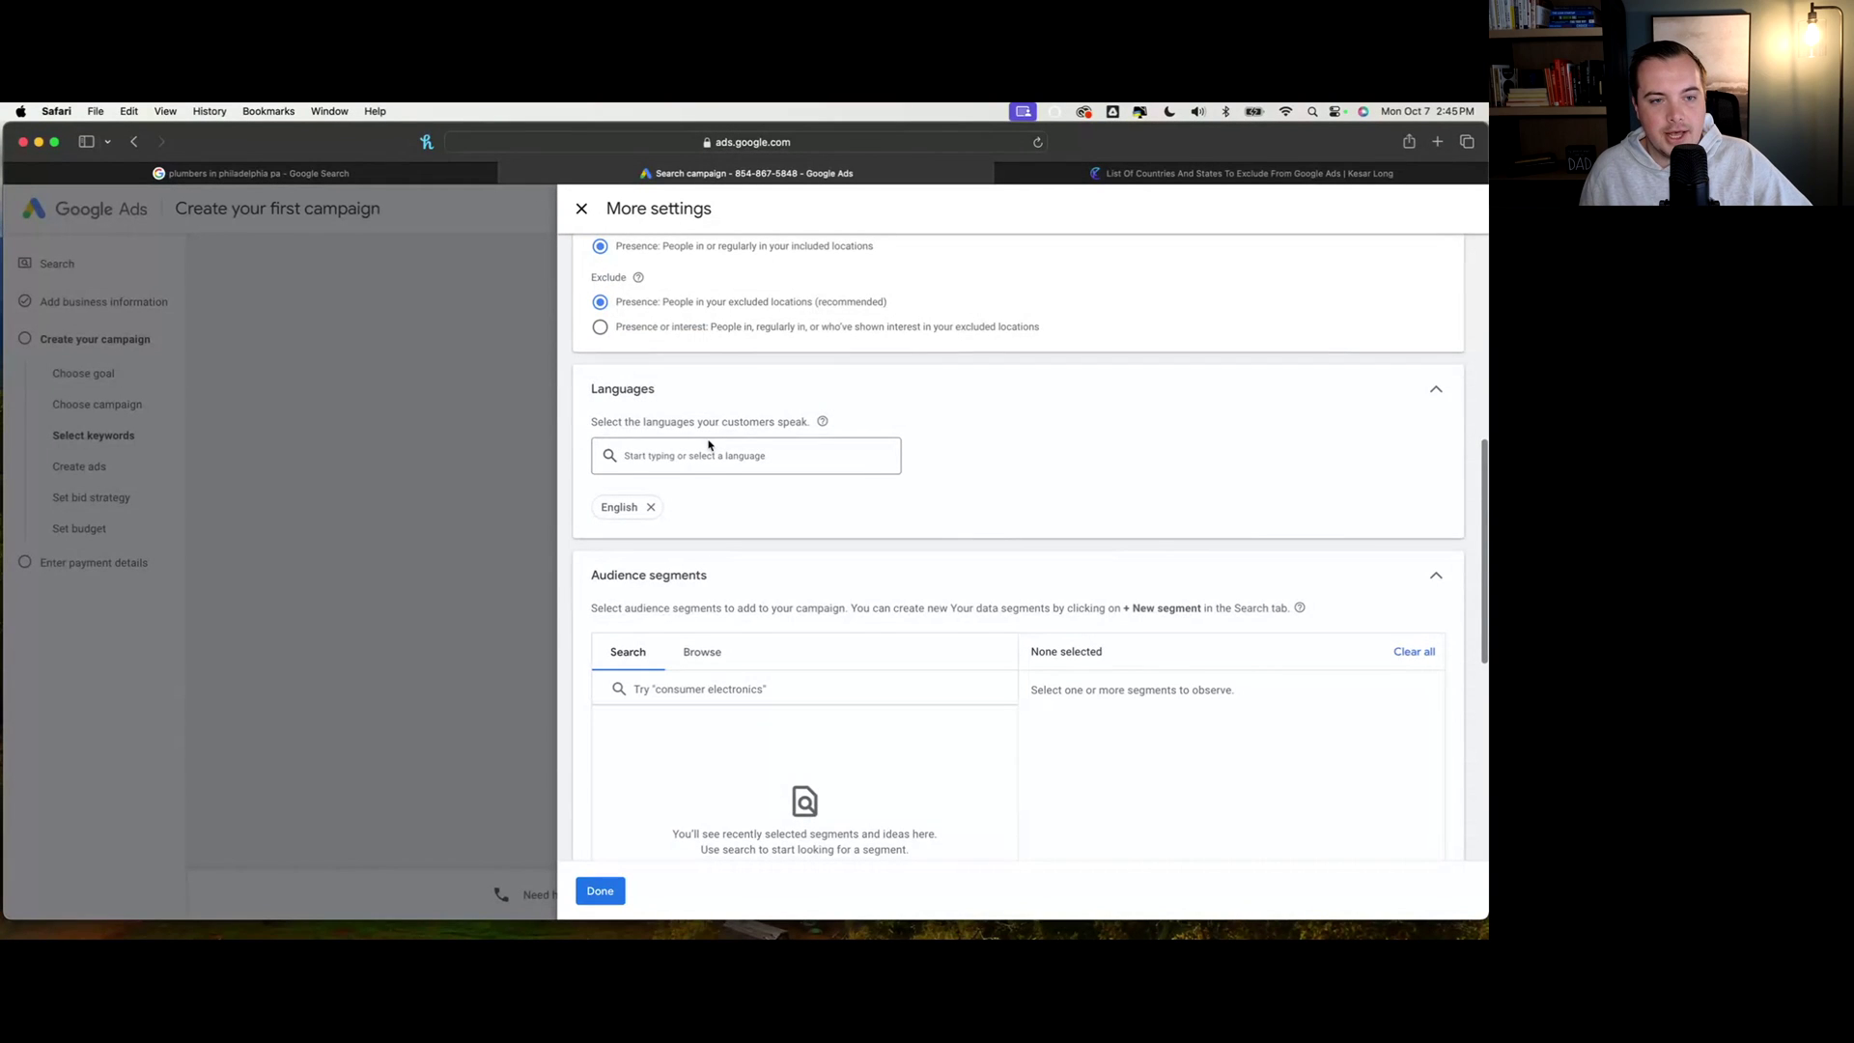
scroll(709, 454, down, 3)
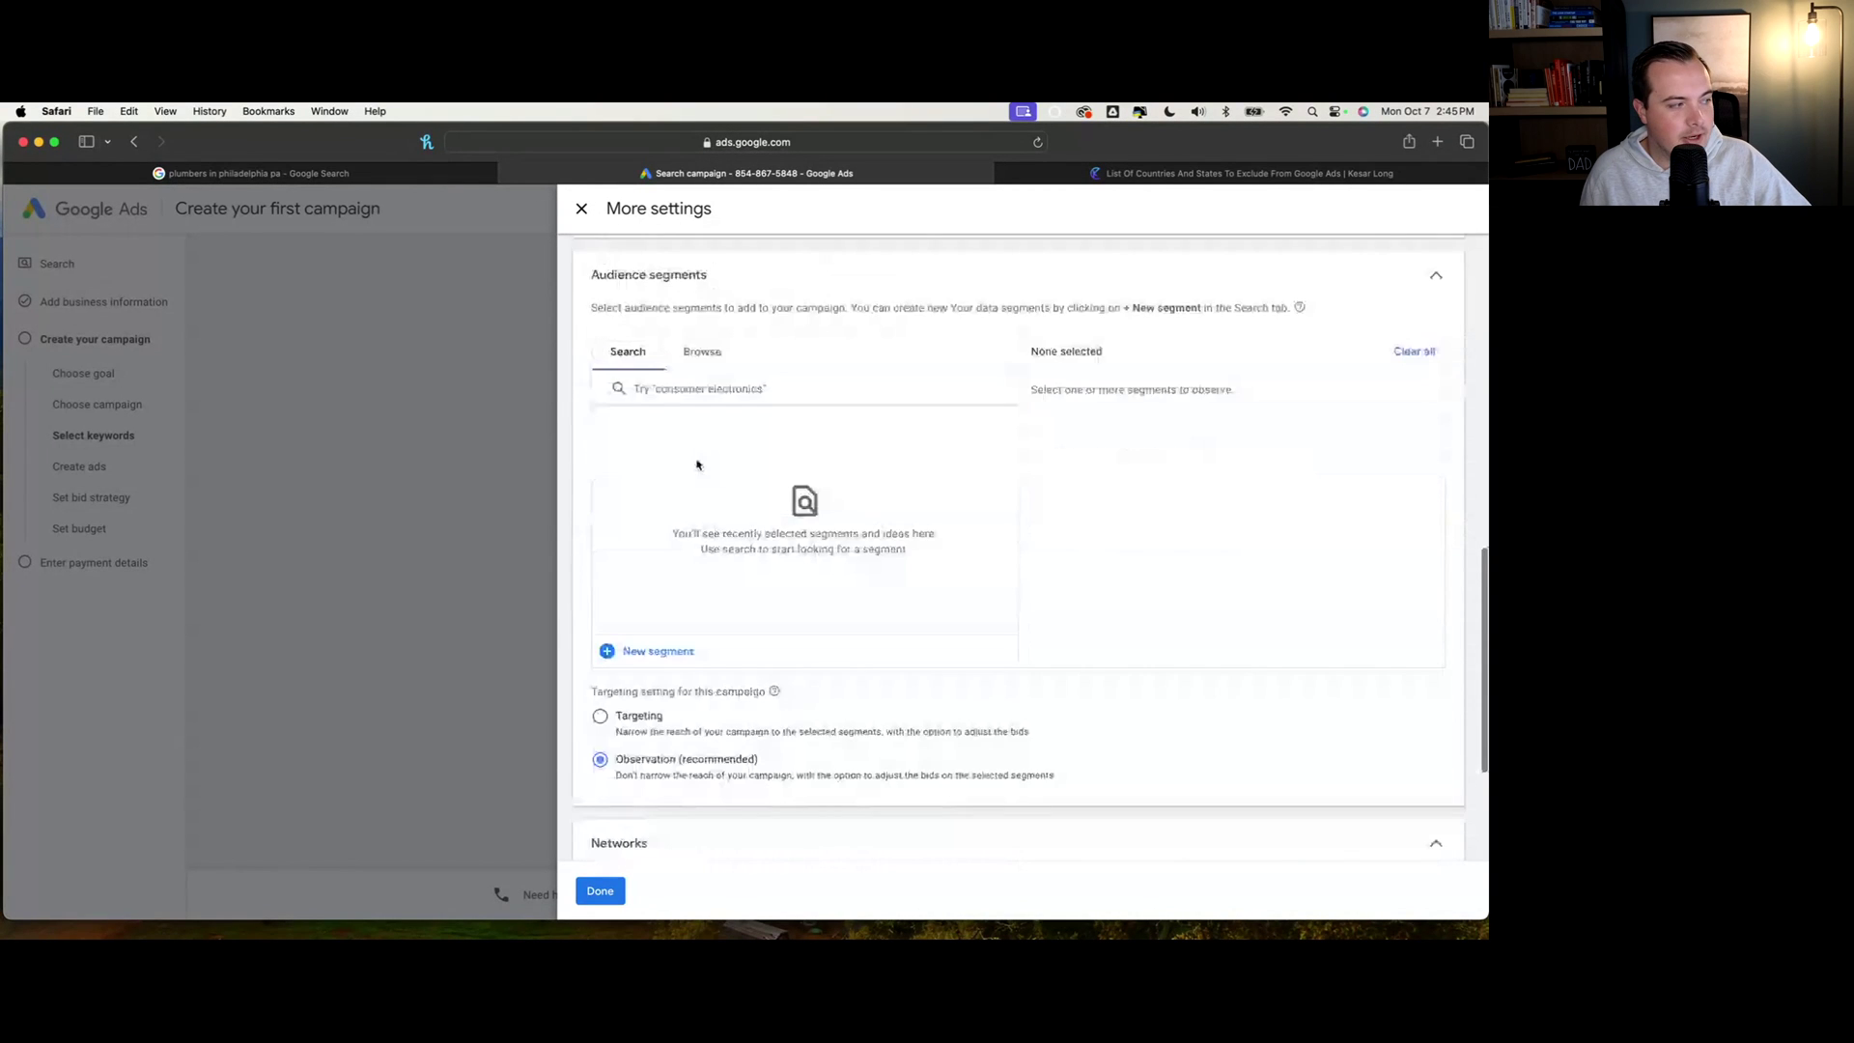
scroll(715, 696, down, 3)
scroll(705, 580, up, 4)
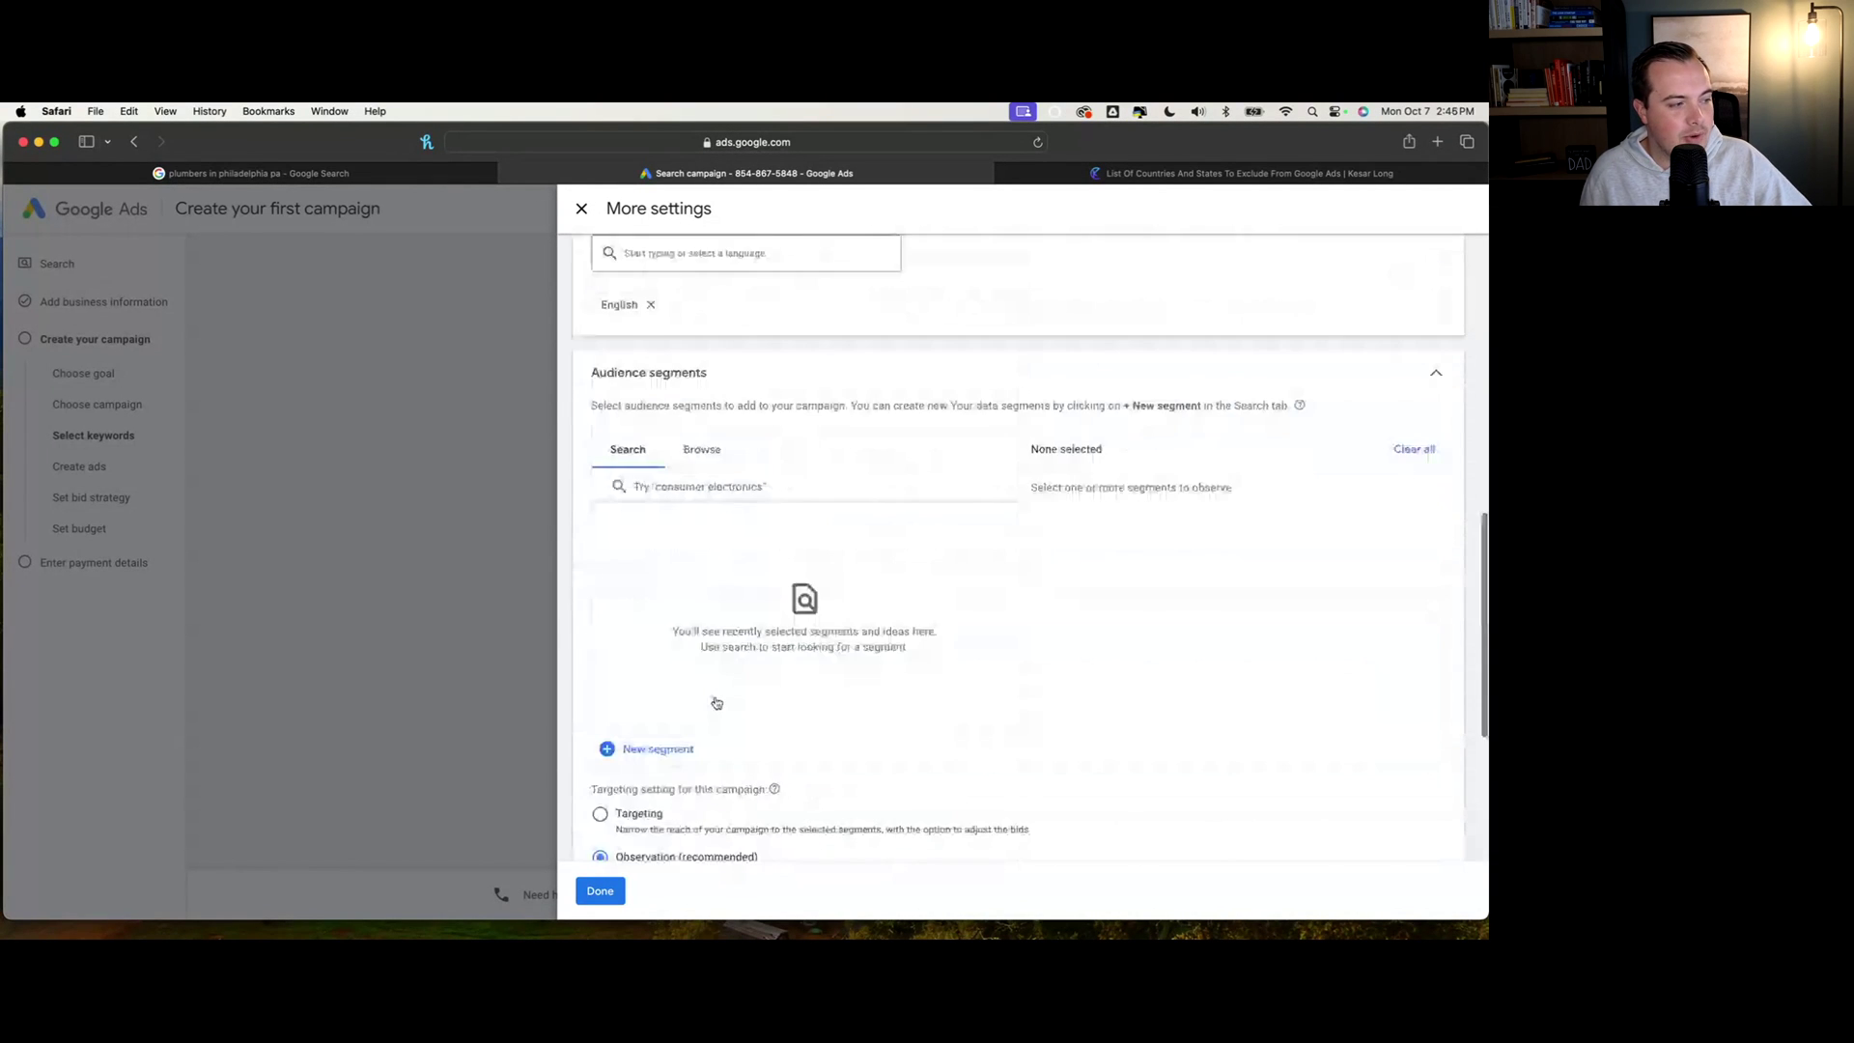
click(699, 472)
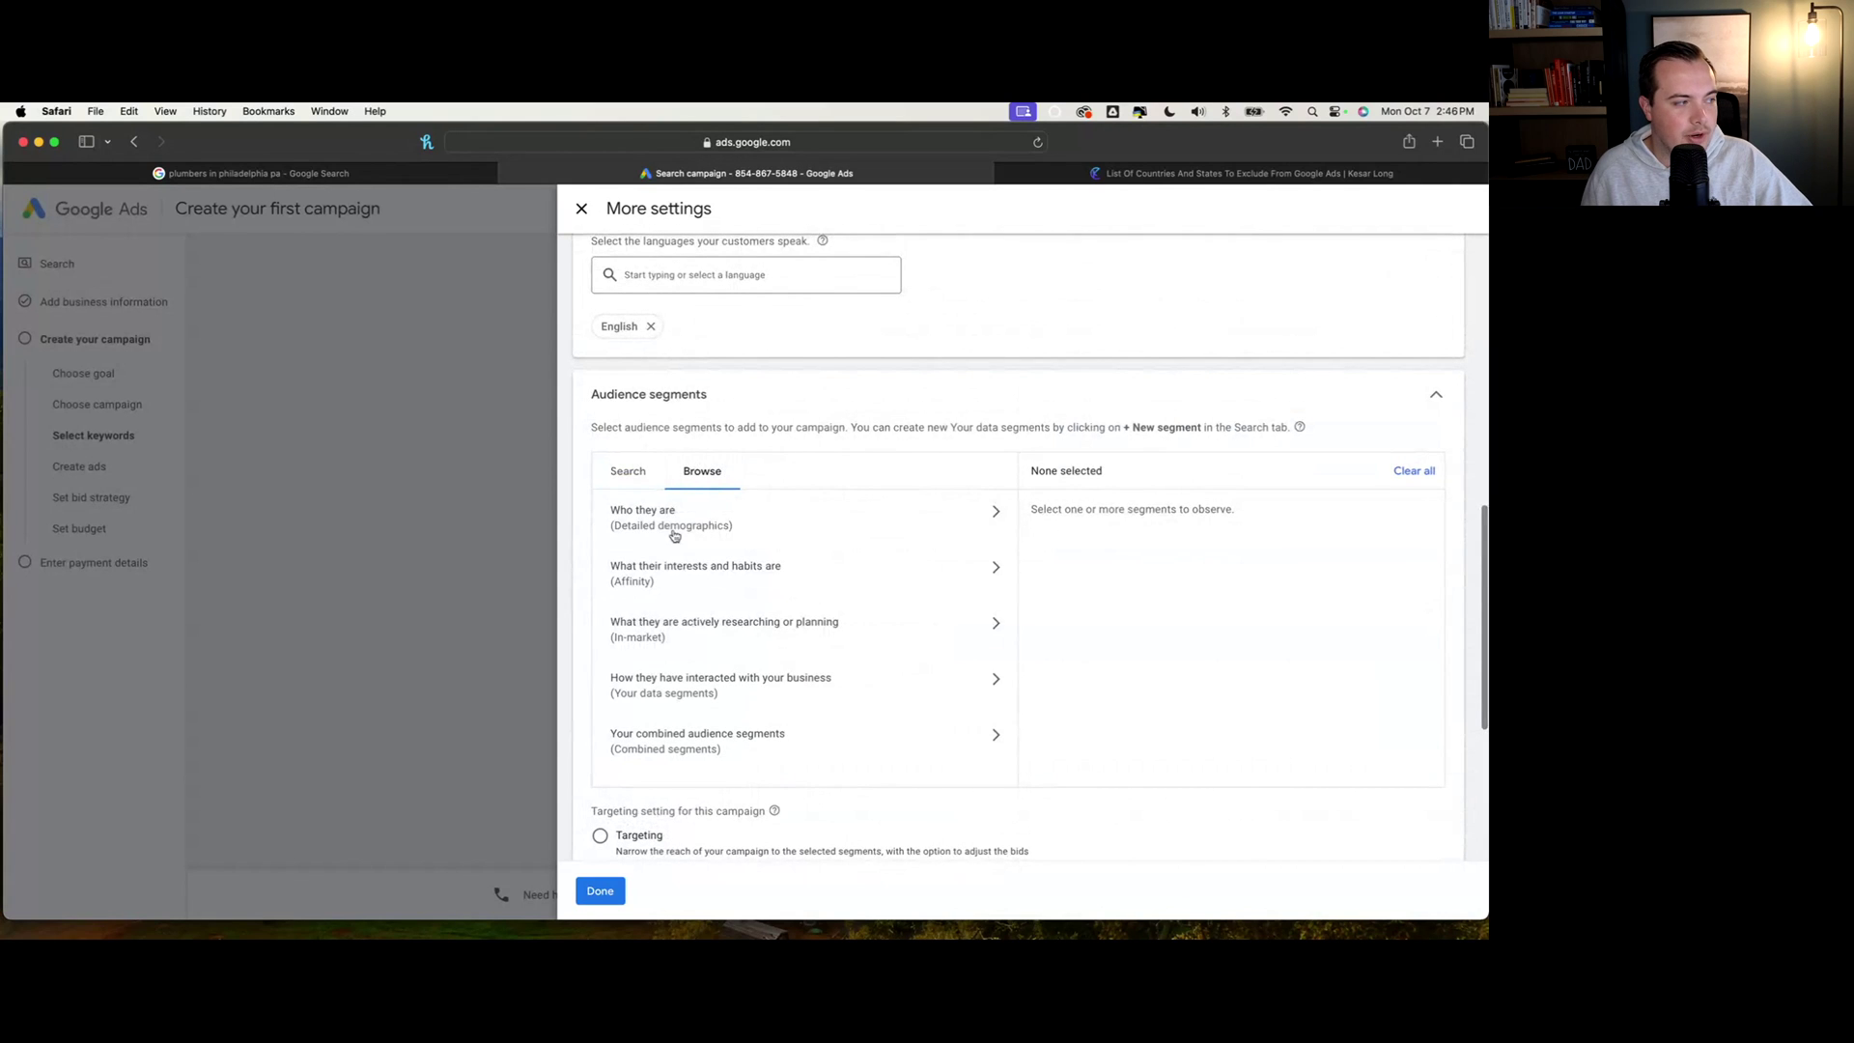
click(638, 476)
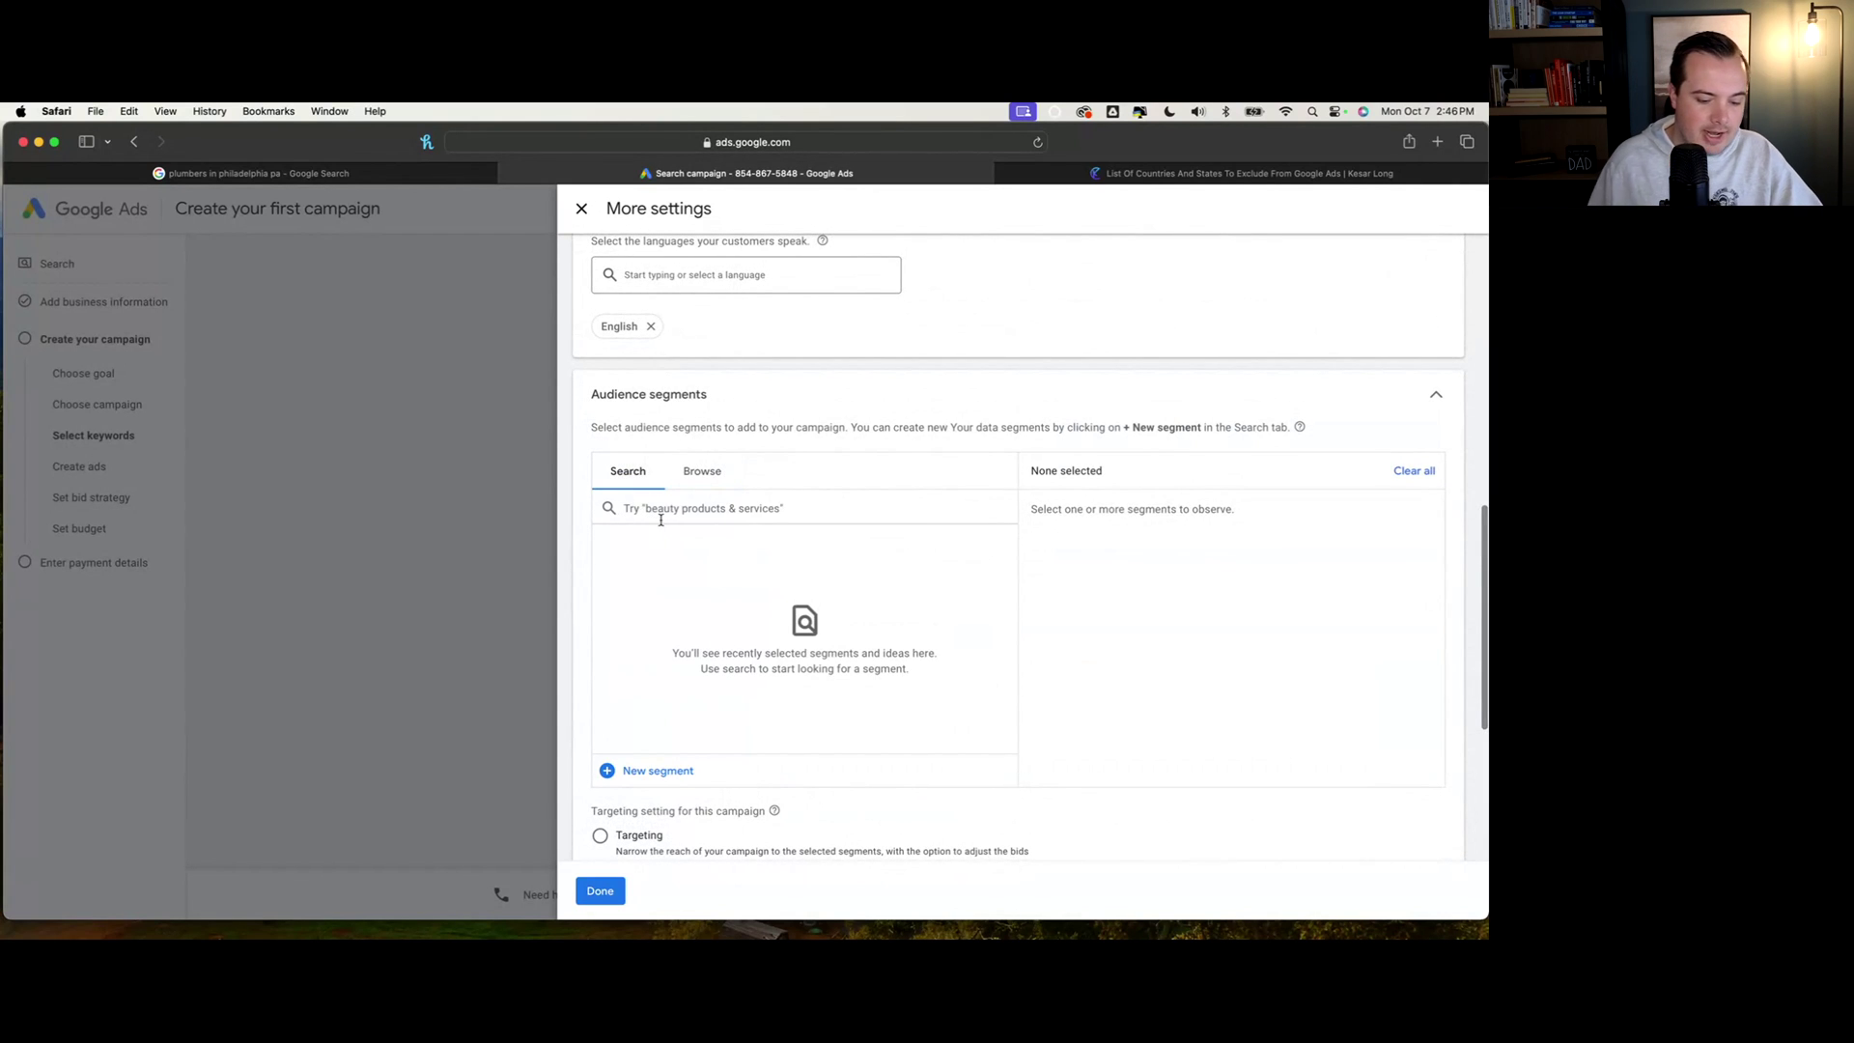
click(661, 510)
text(cake)
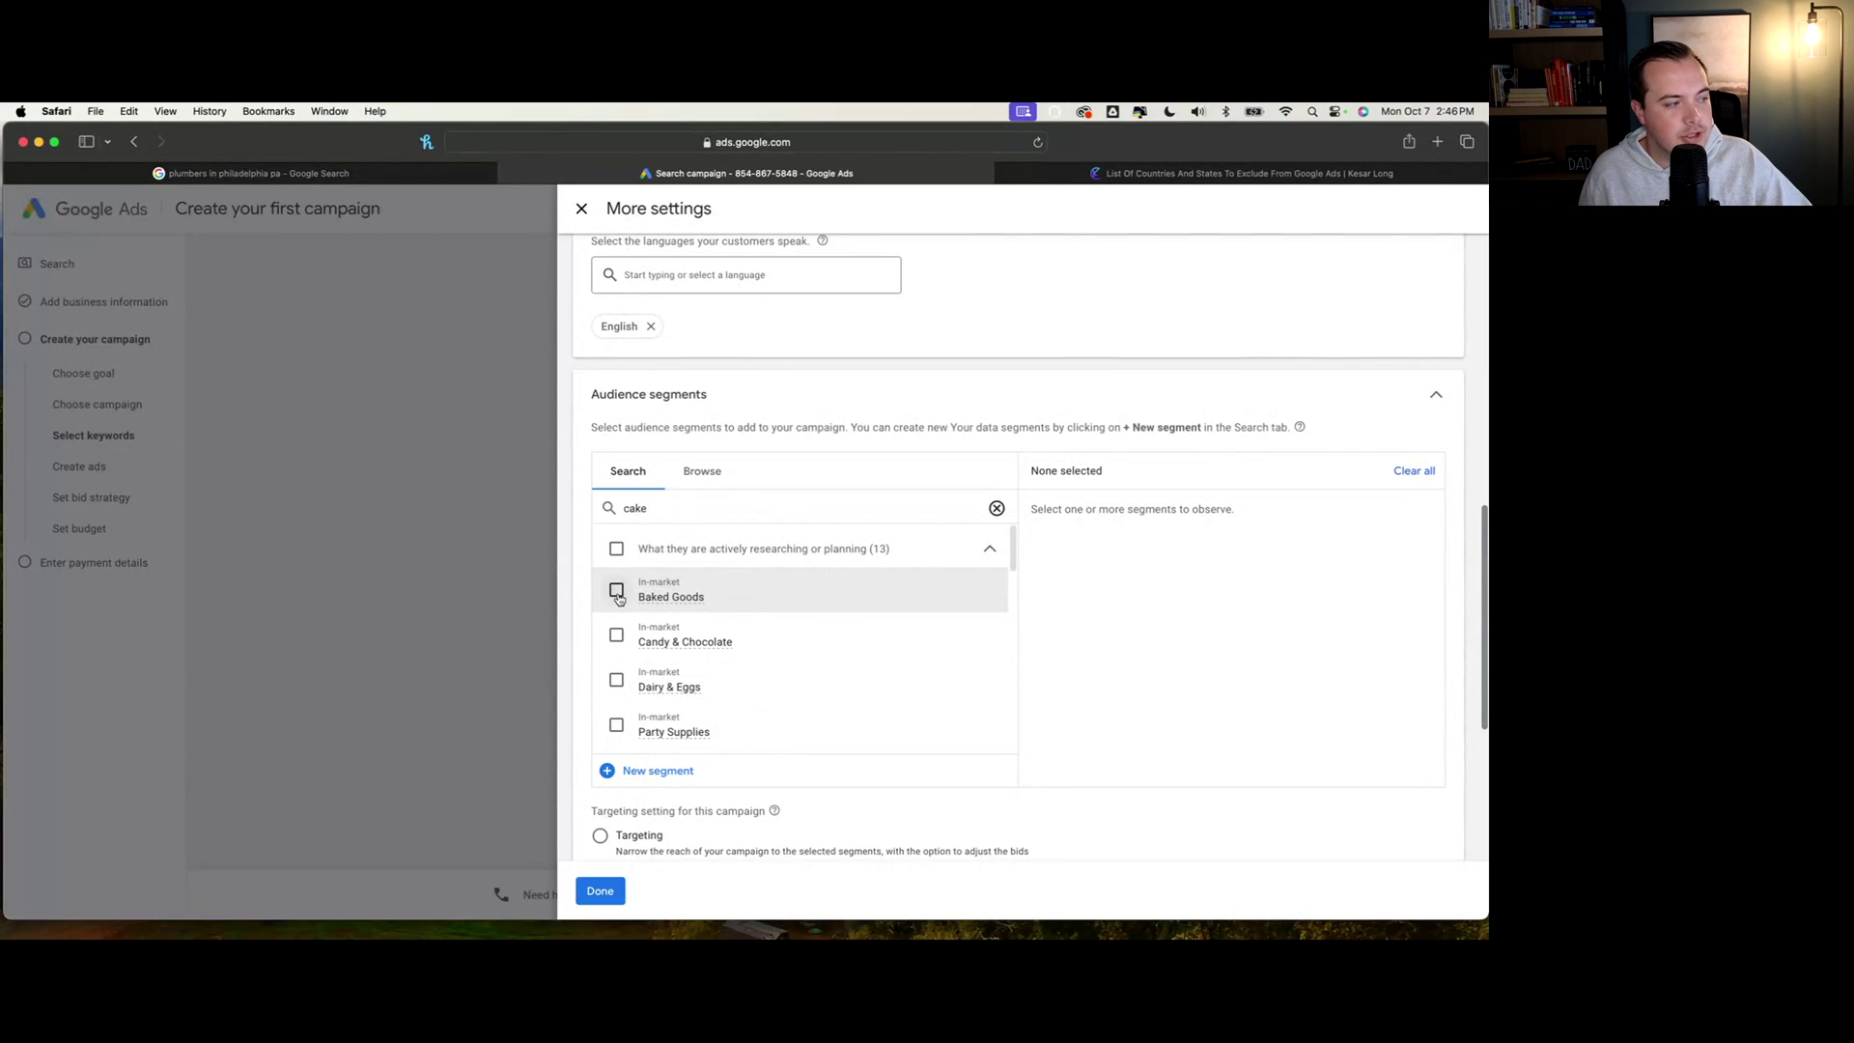
click(617, 593)
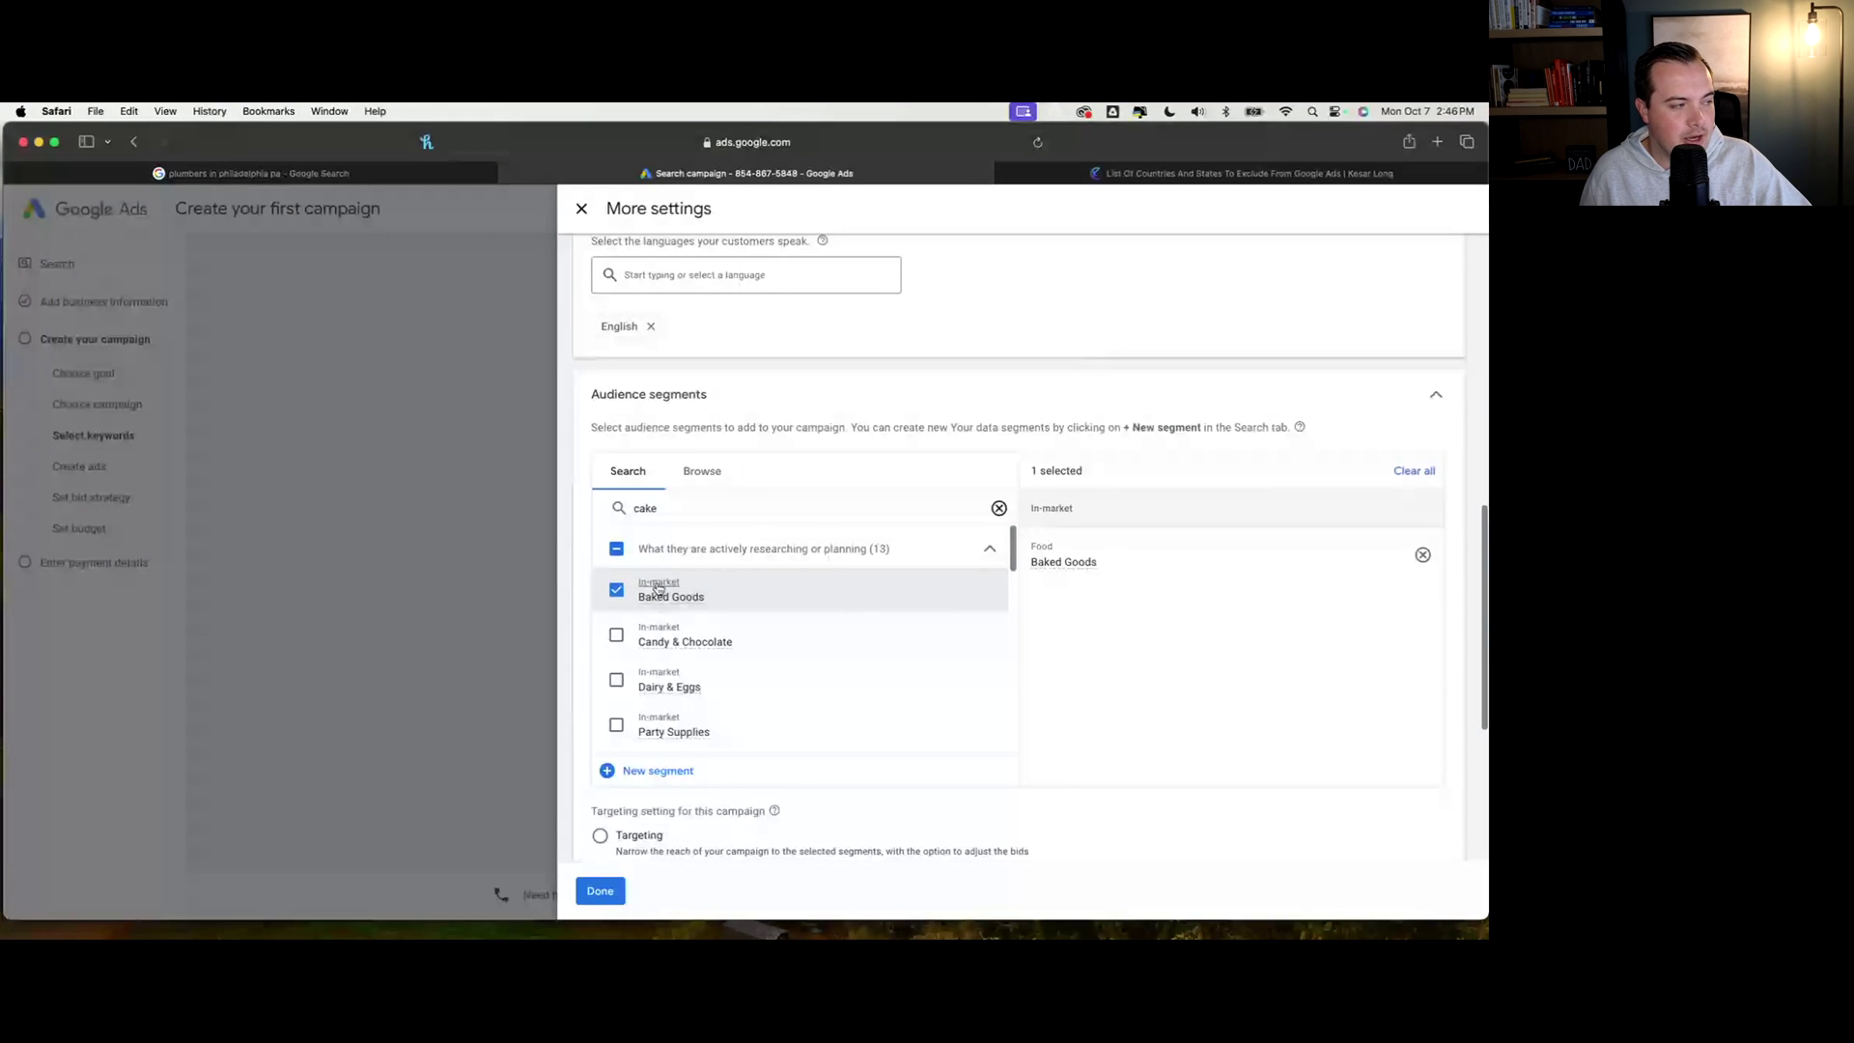
Add the Party Supplies & Planning, Gift Baskets and Valentine's Day Items & Decor audiences
mouse_move(663, 599)
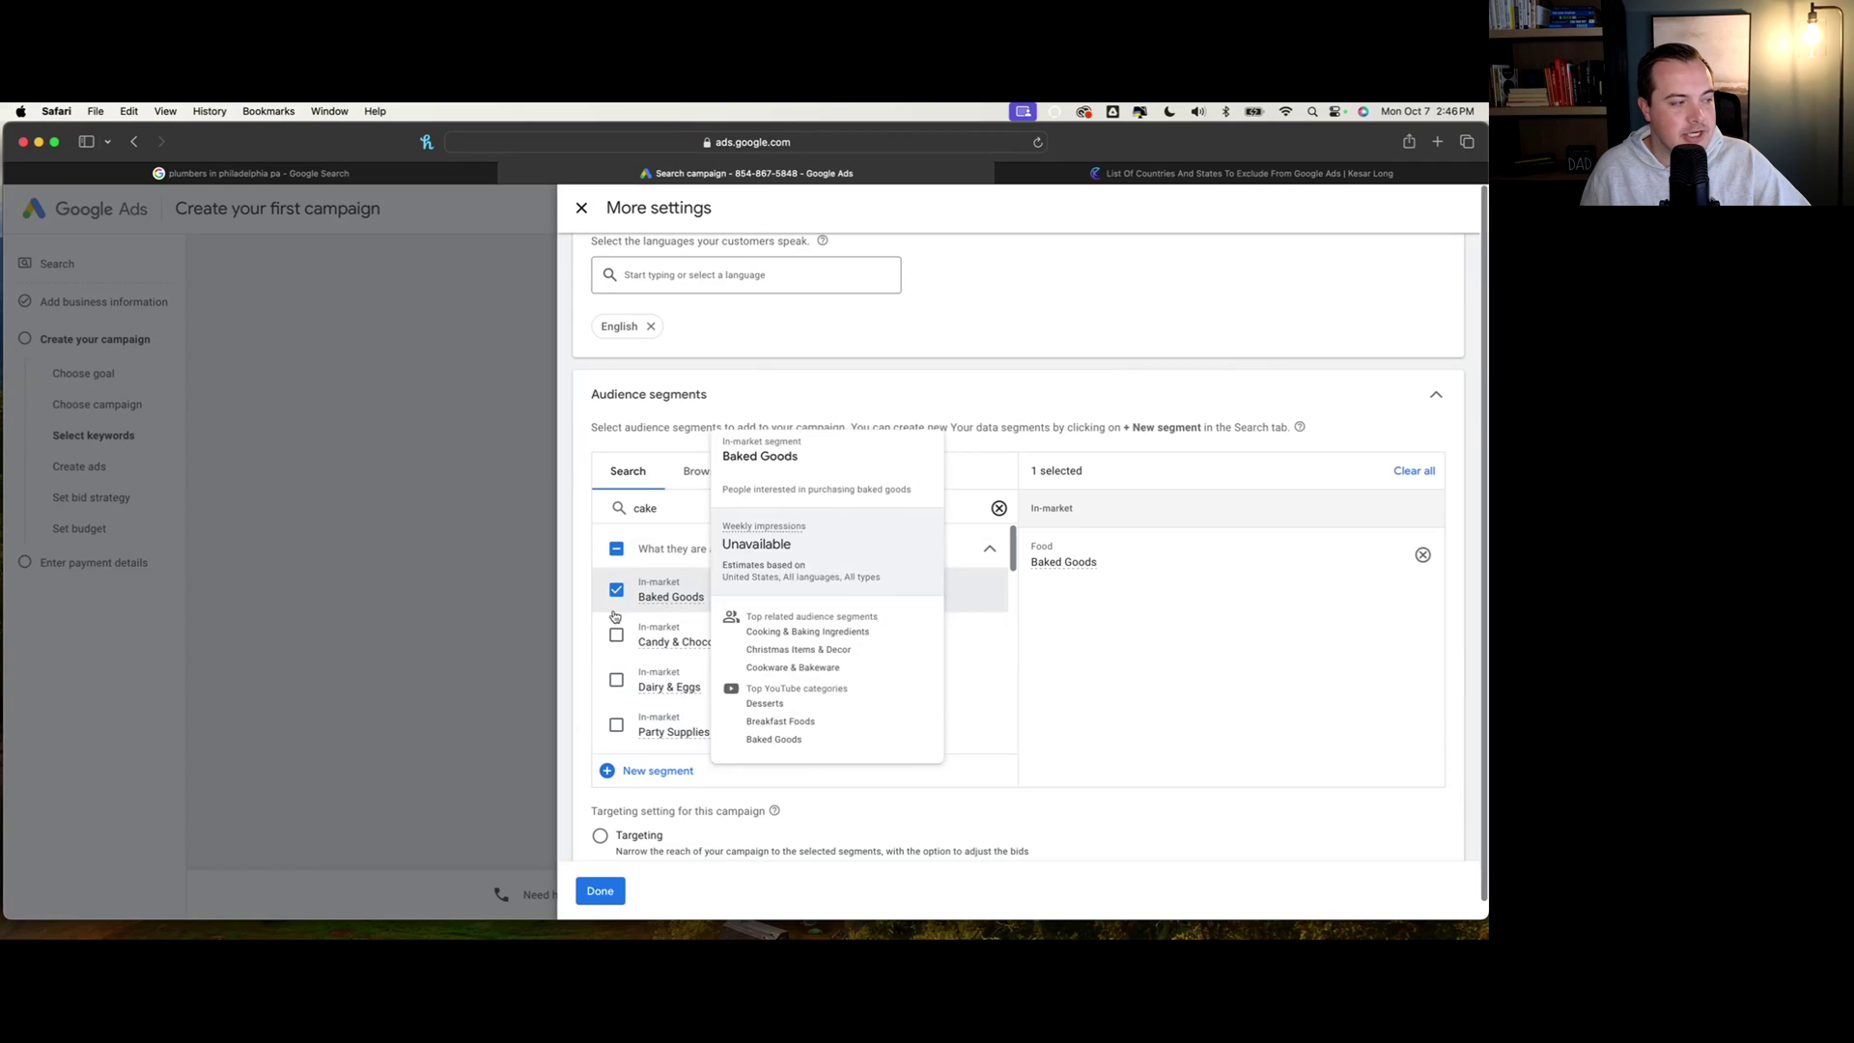
scroll(720, 640, down, 3)
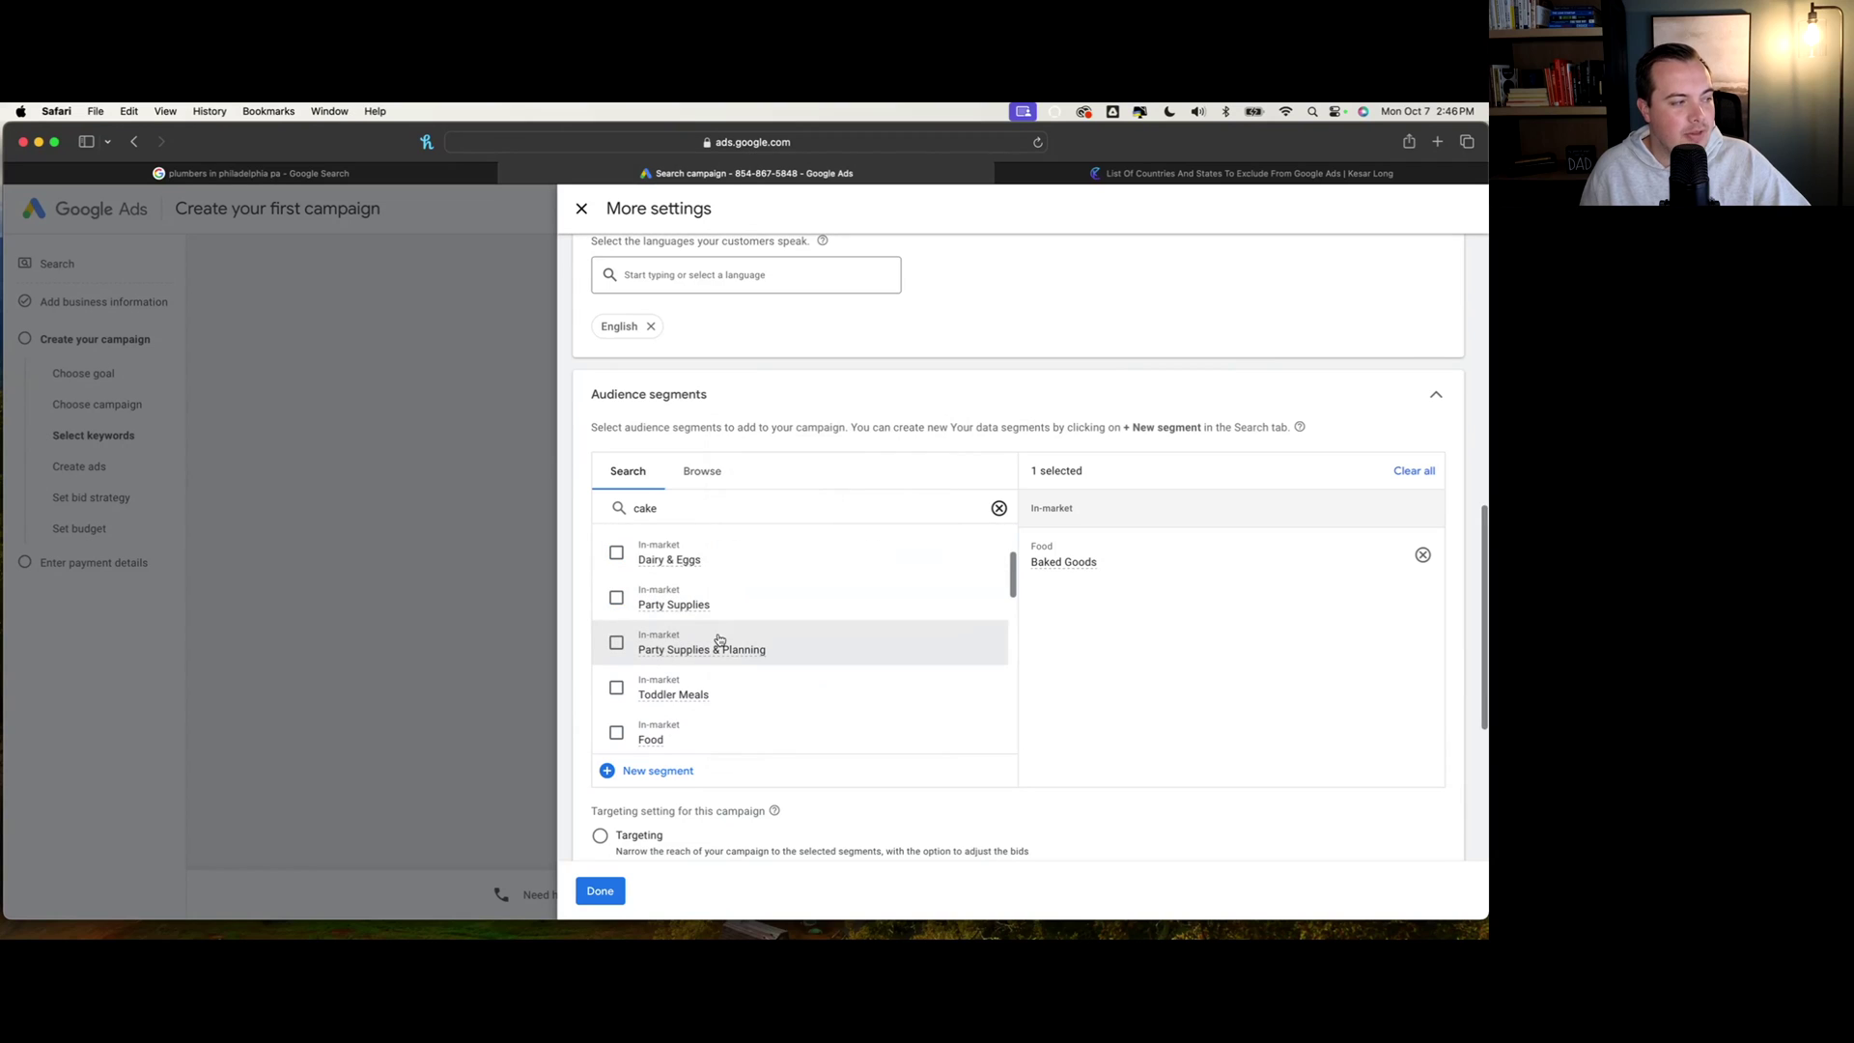
click(616, 642)
scroll(666, 703, down, 2)
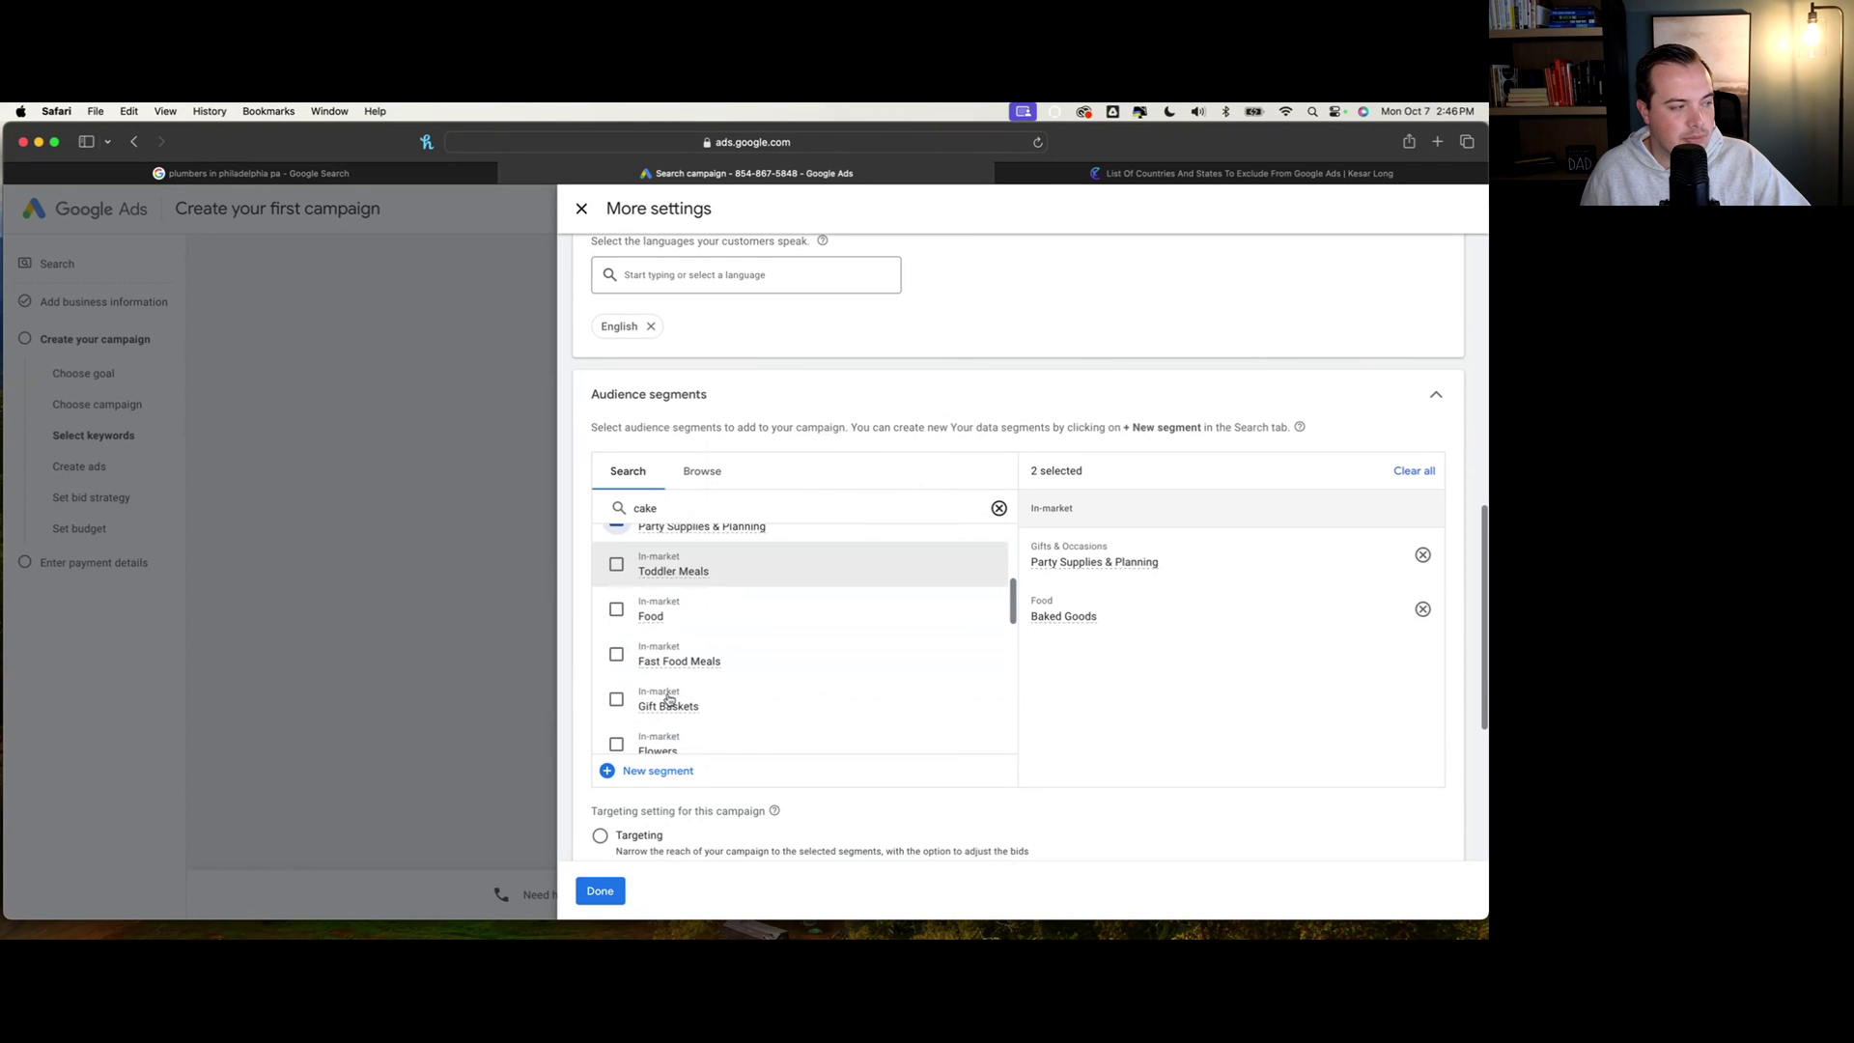
scroll(666, 704, up, 1)
scroll(668, 699, up, 1)
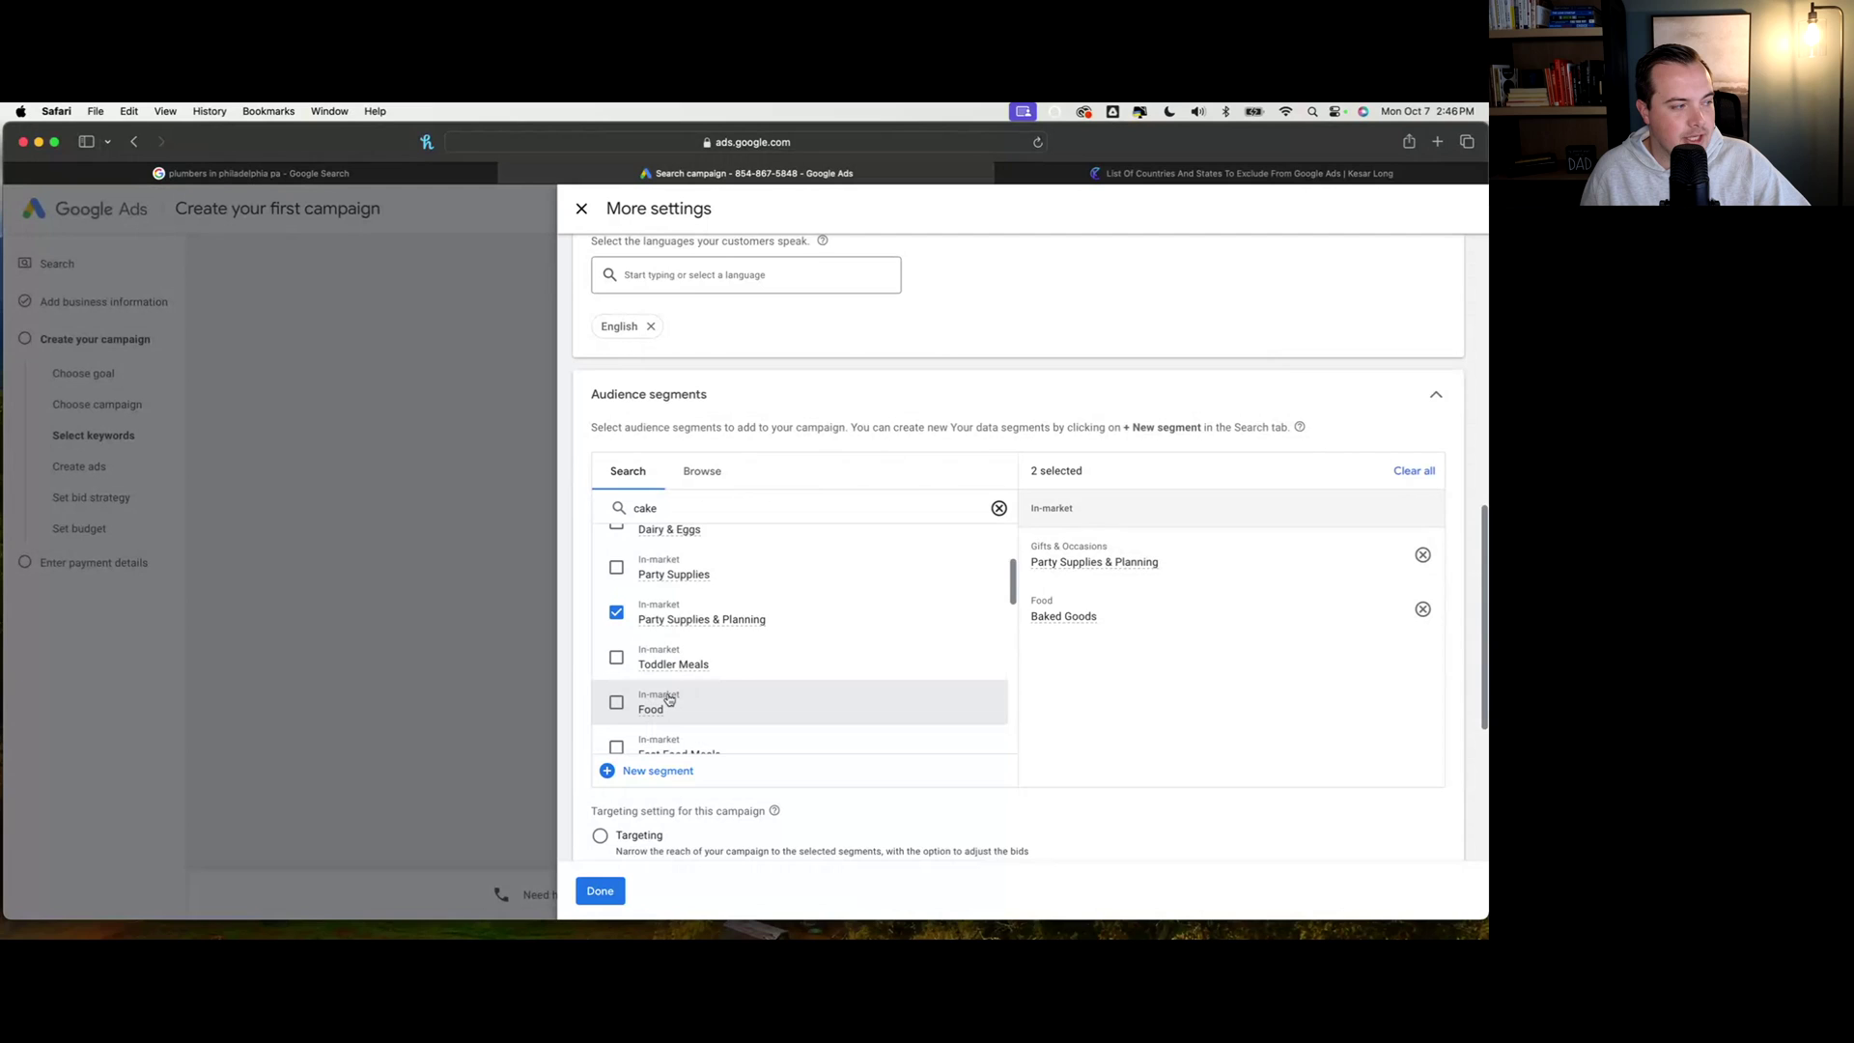
scroll(668, 699, down, 3)
click(666, 687)
scroll(637, 666, down, 1)
click(621, 650)
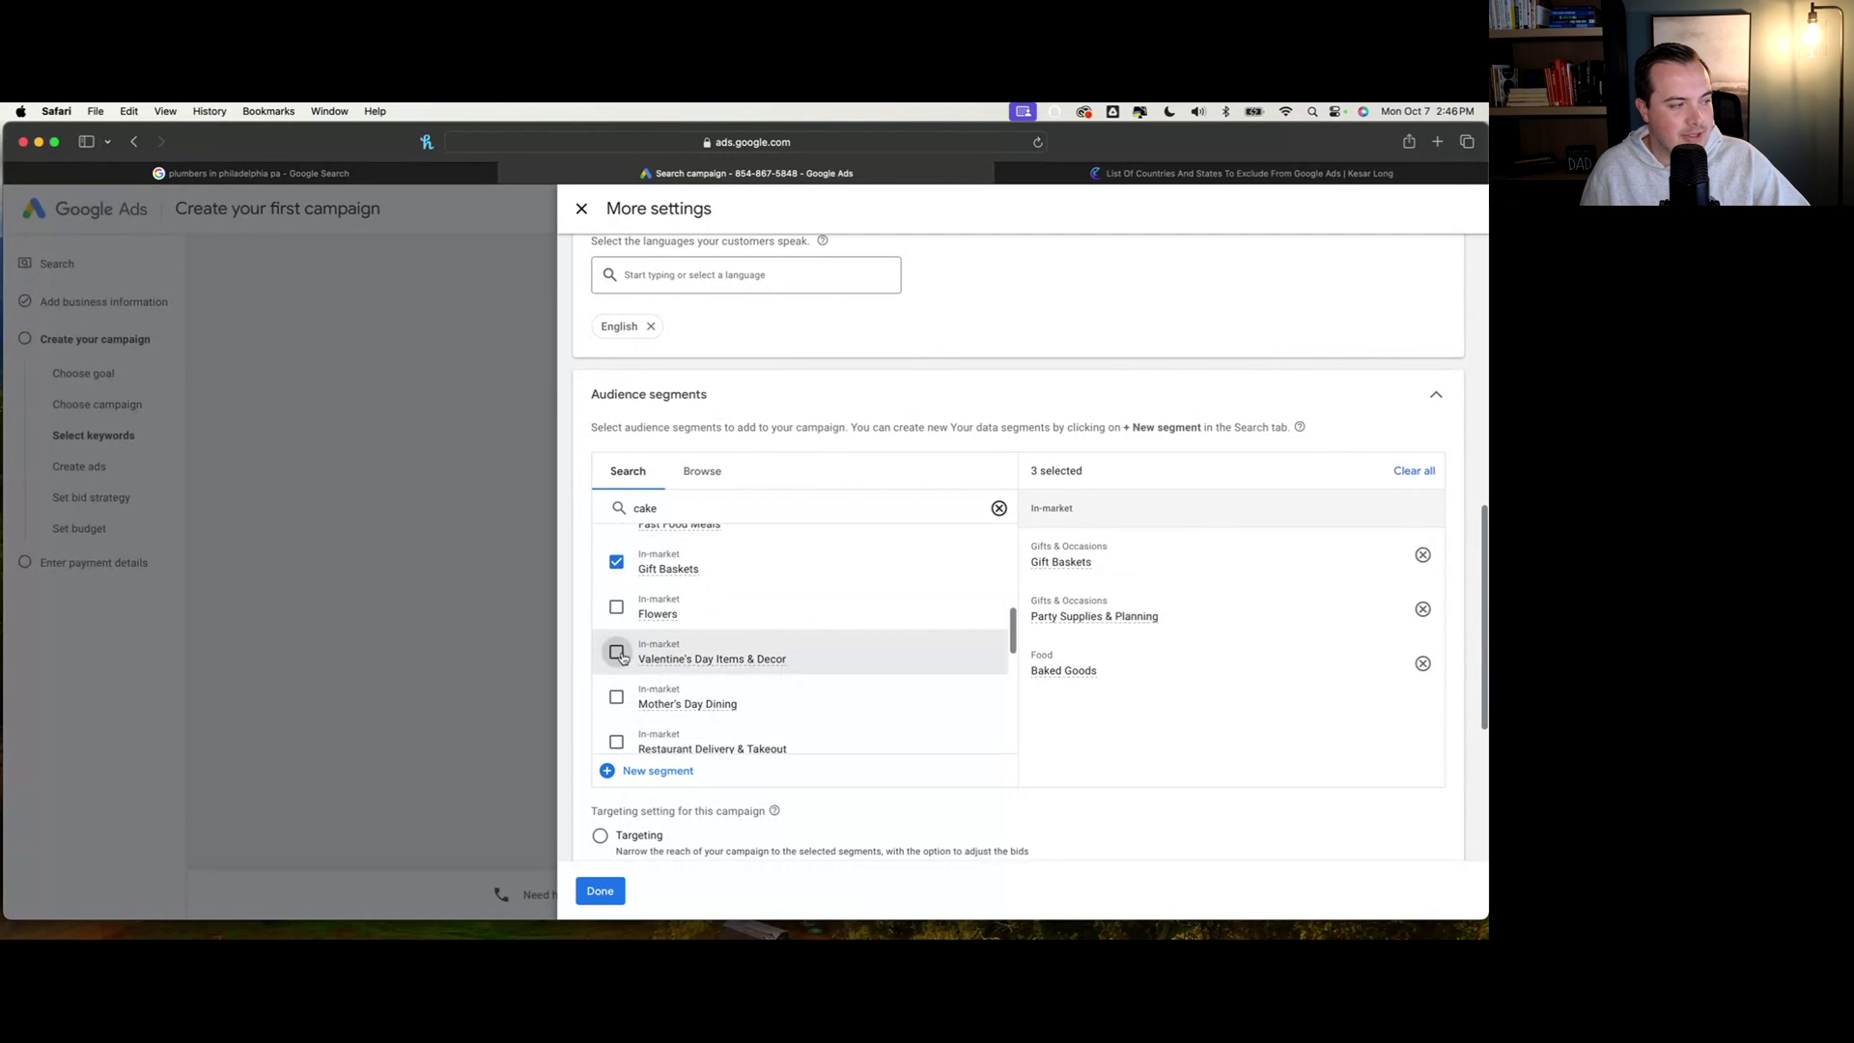
scroll(637, 667, down, 5)
scroll(654, 683, down, 8)
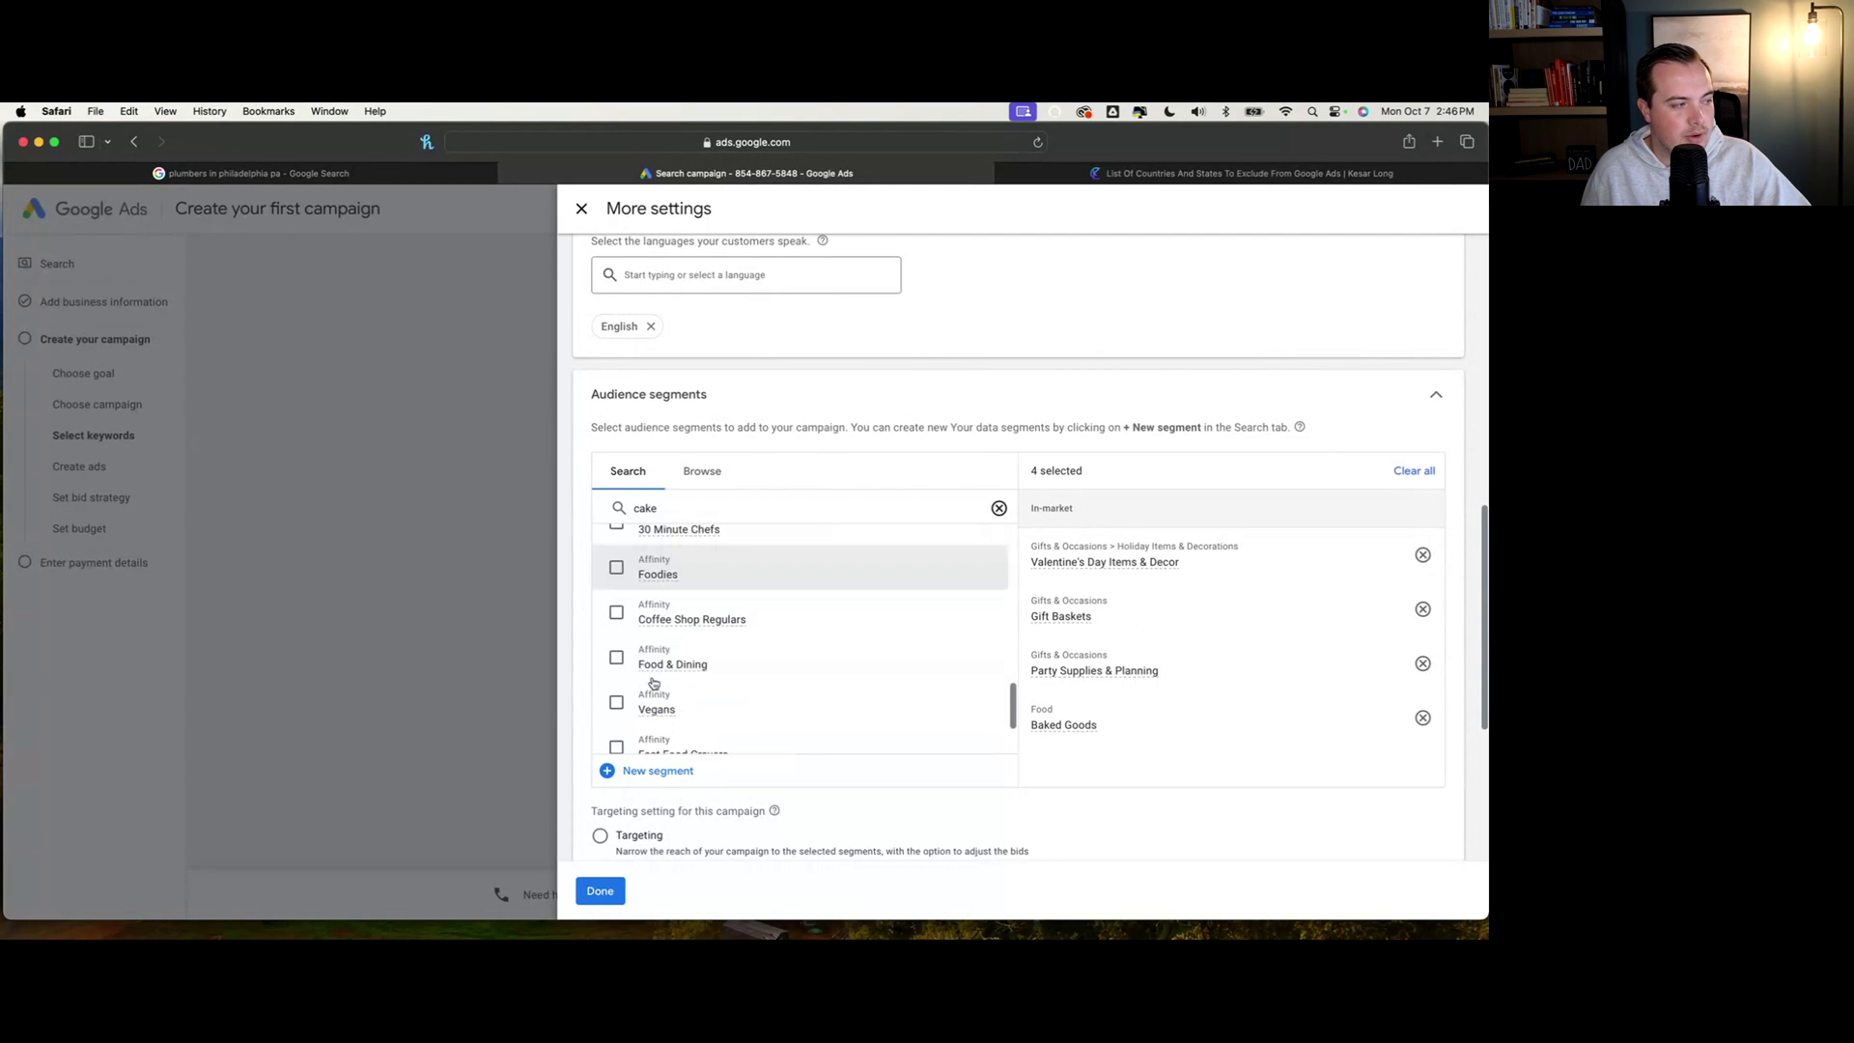
scroll(654, 683, down, 5)
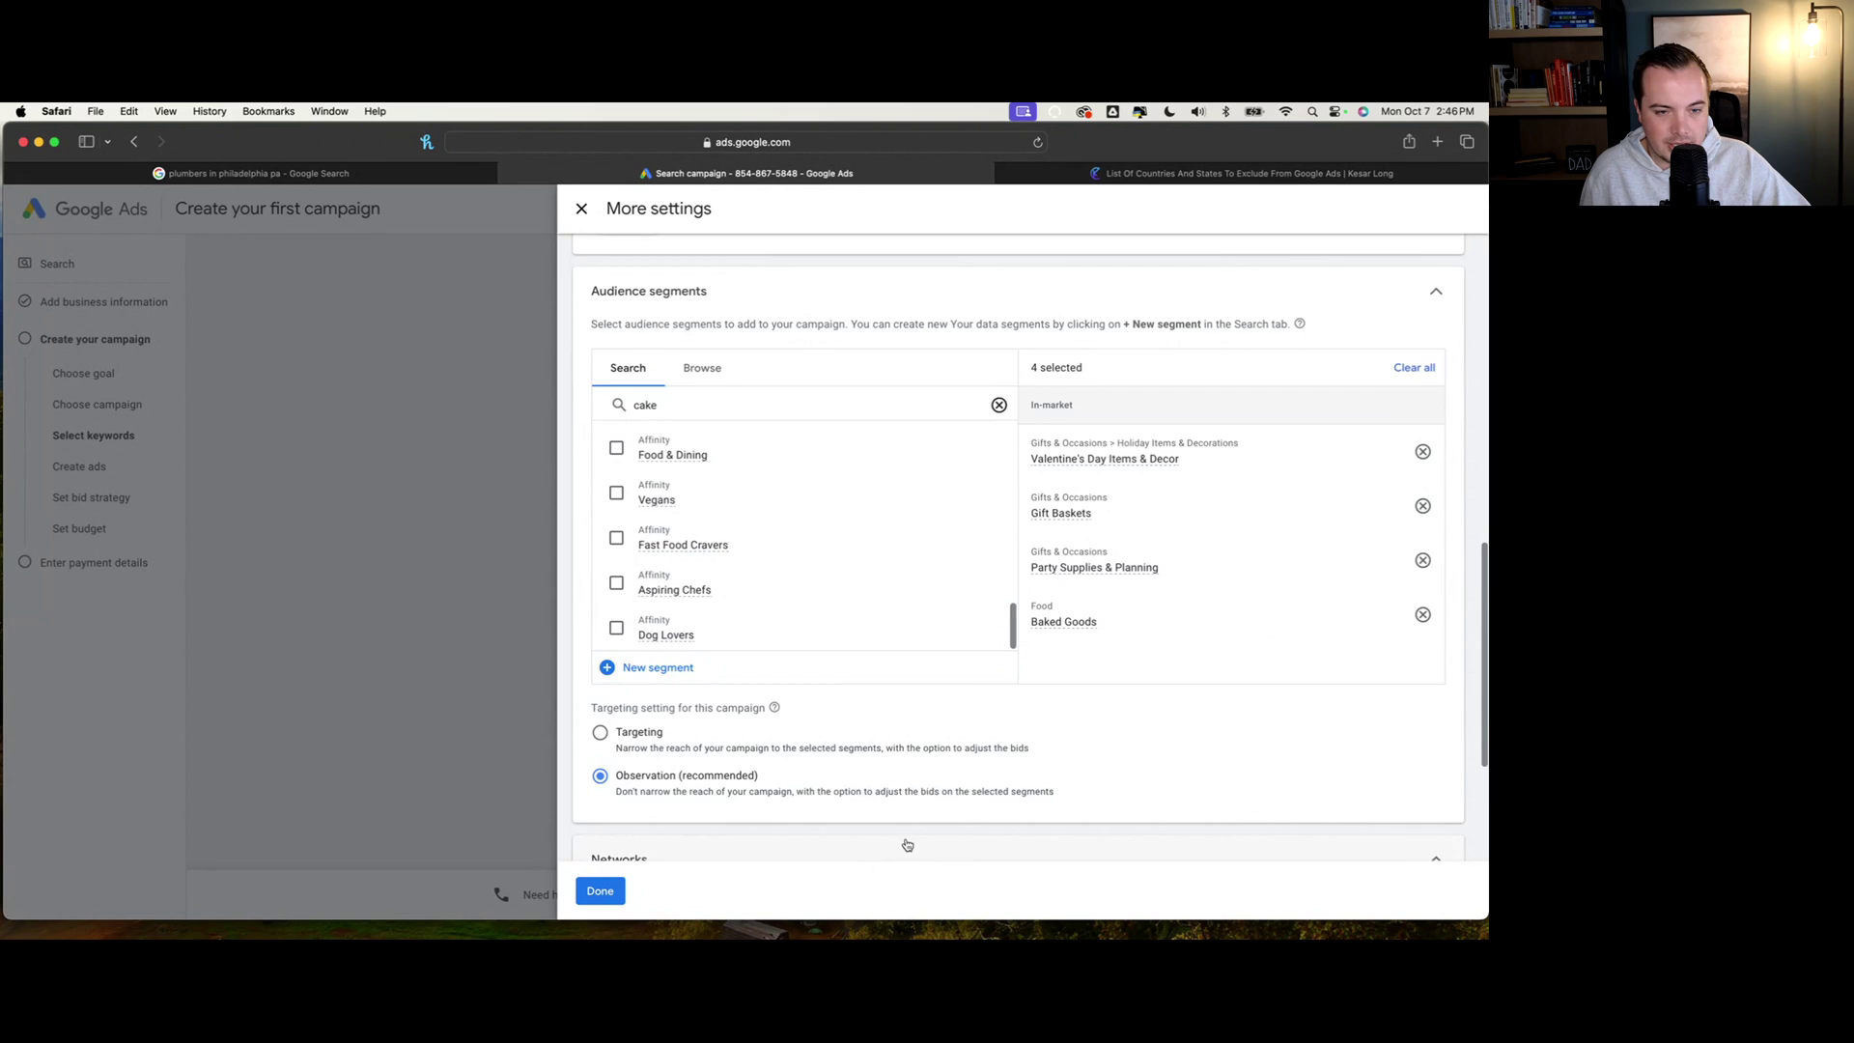
Uncheck Google search partners and Display Network so no networks are targeted, then click Done
scroll(807, 824, down, 3)
scroll(807, 824, down, 3)
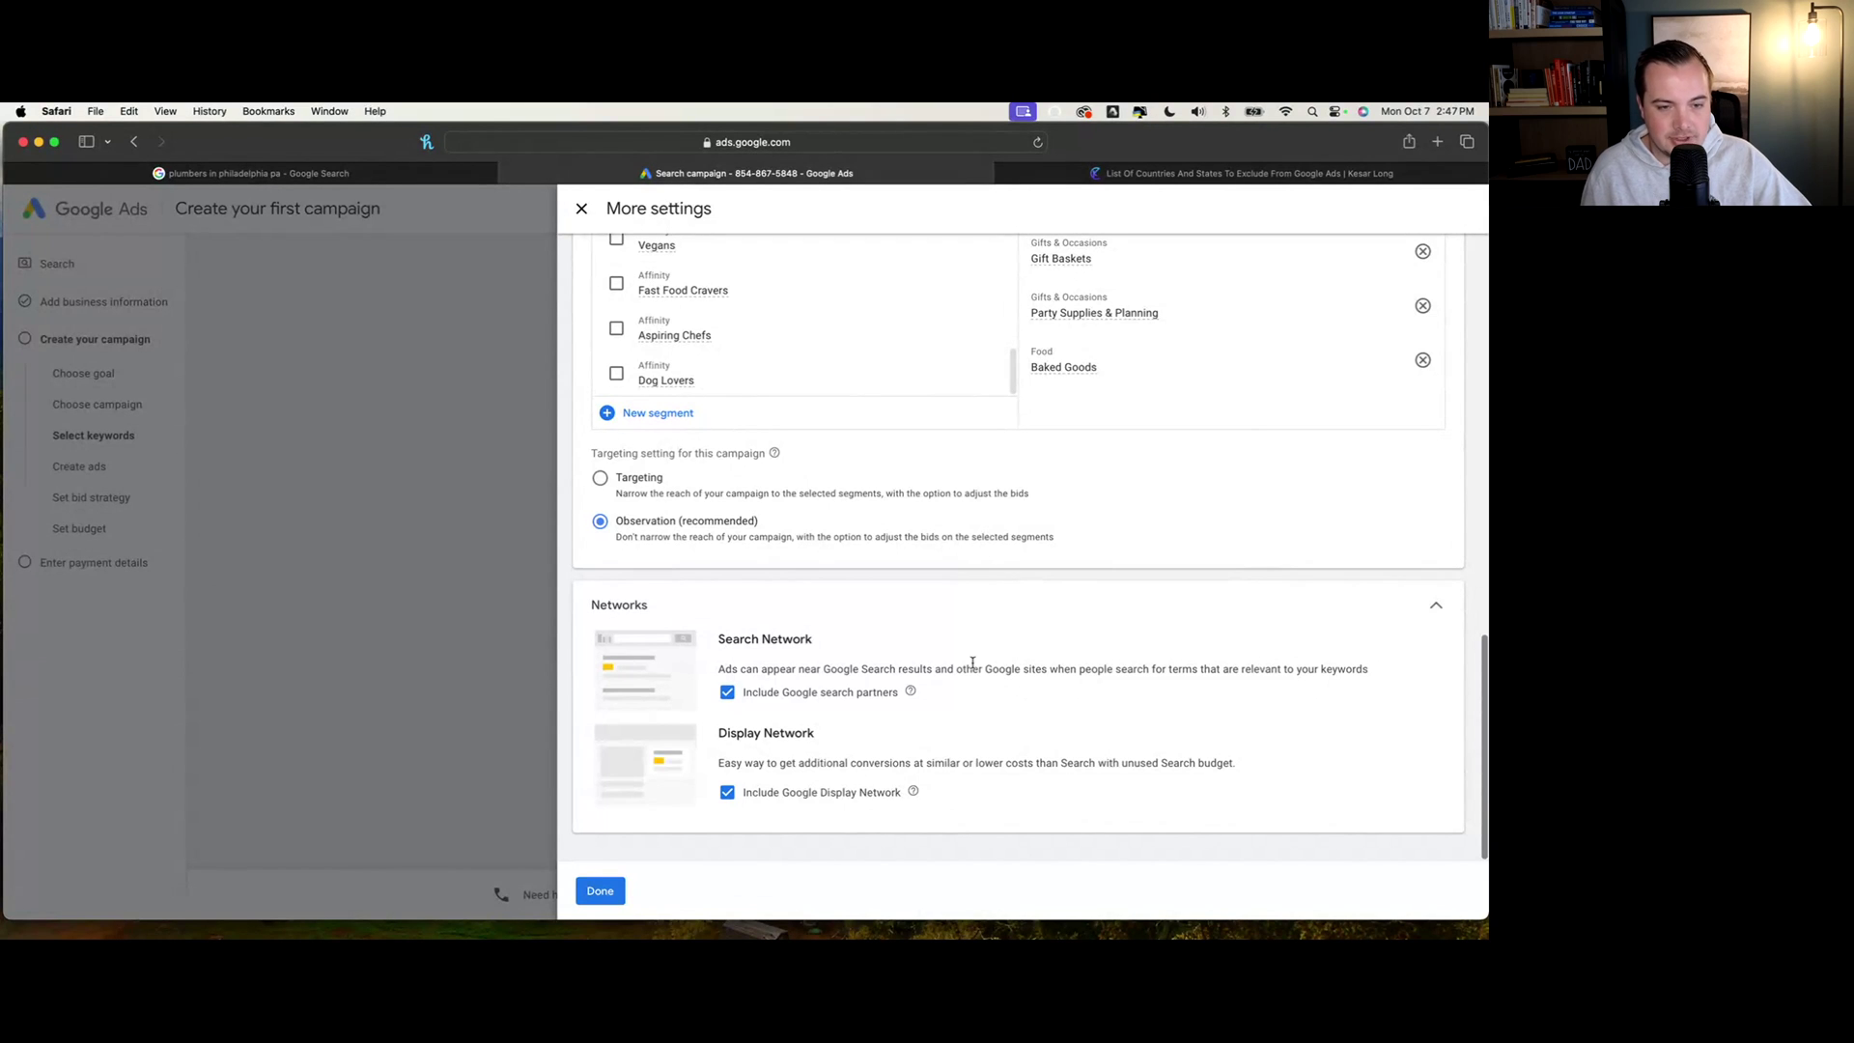
click(727, 691)
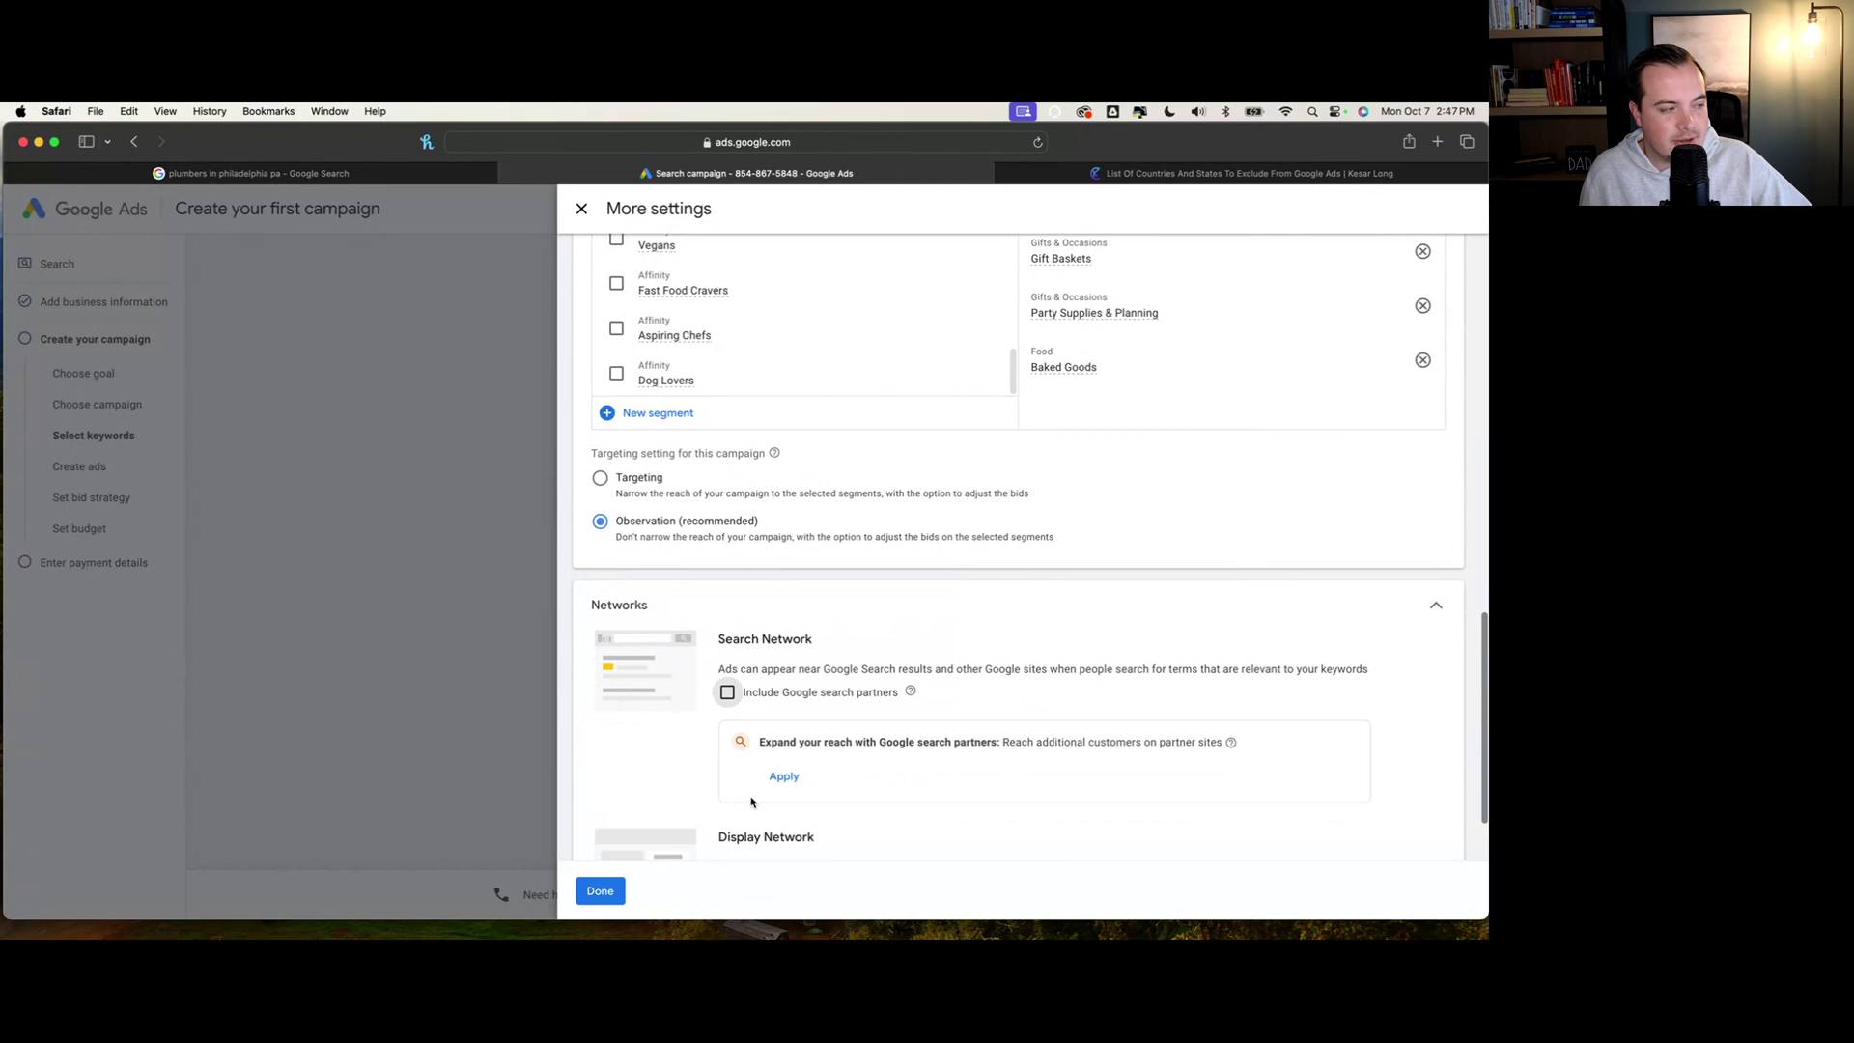
scroll(754, 804, down, 2)
click(727, 793)
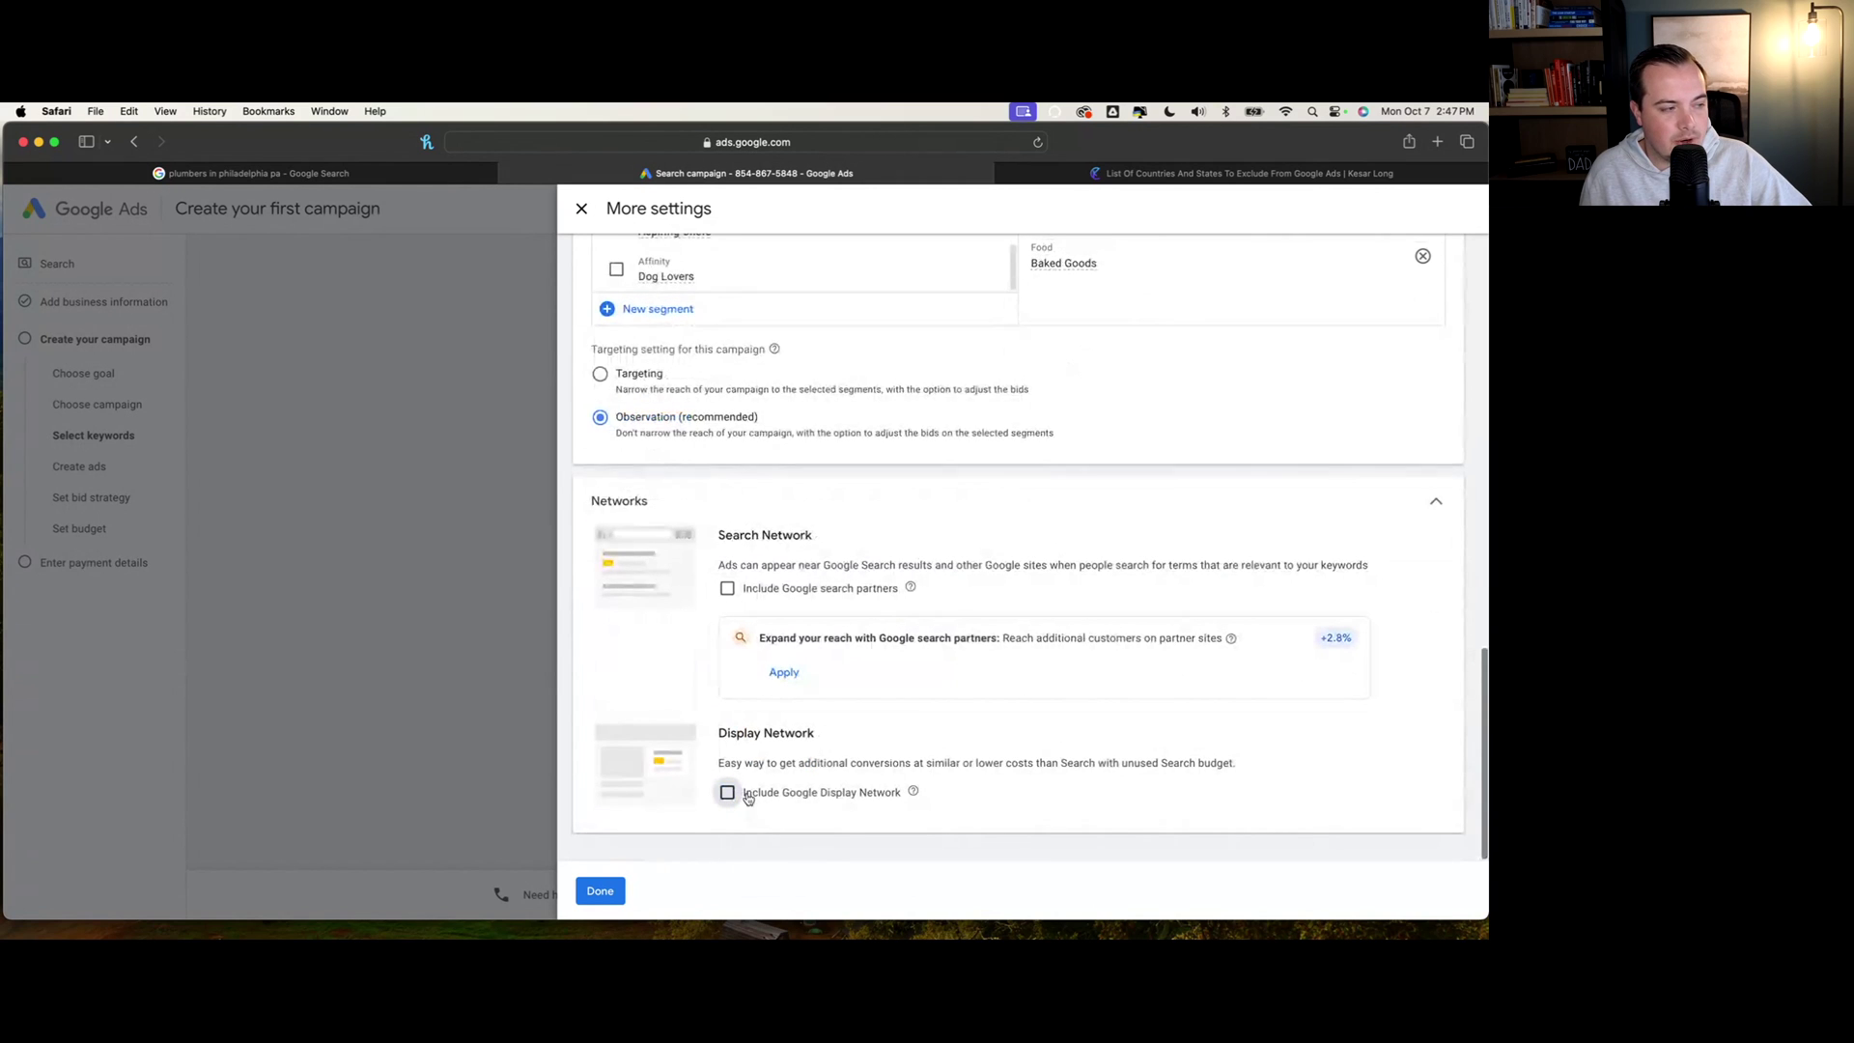
scroll(744, 798, down, 2)
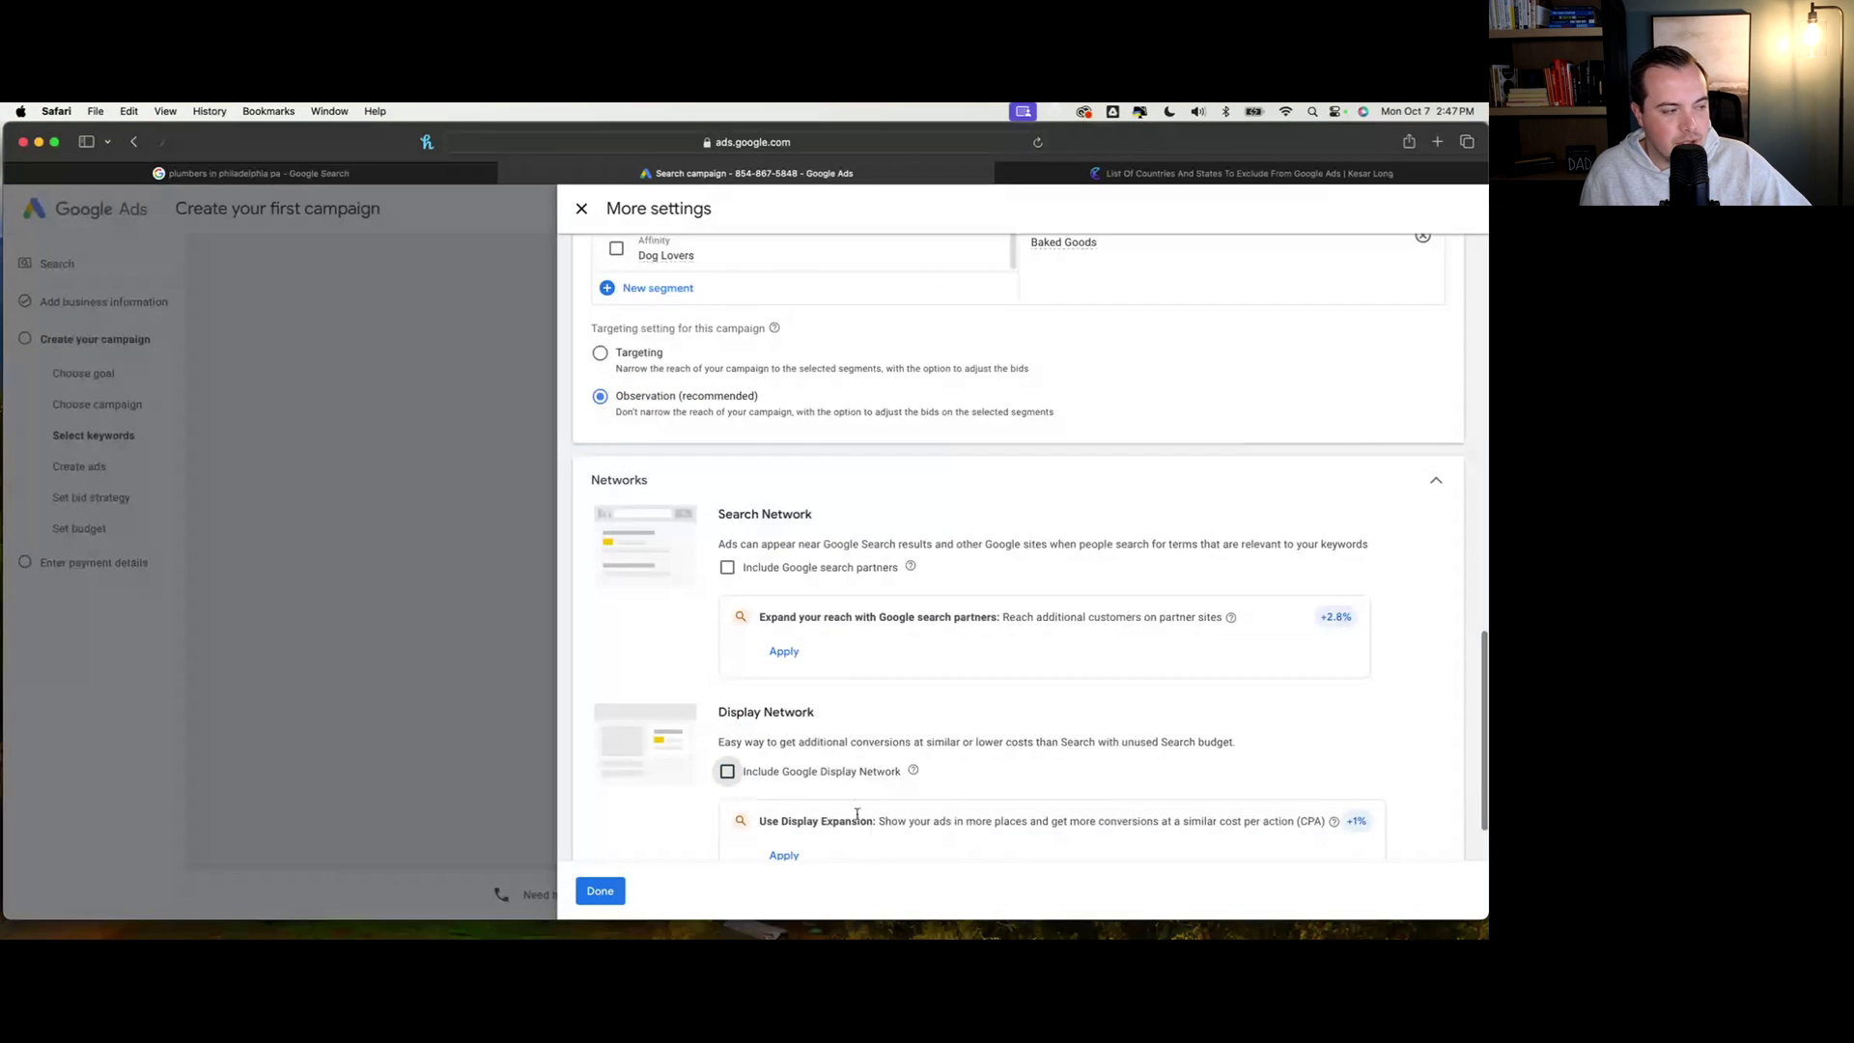
click(601, 890)
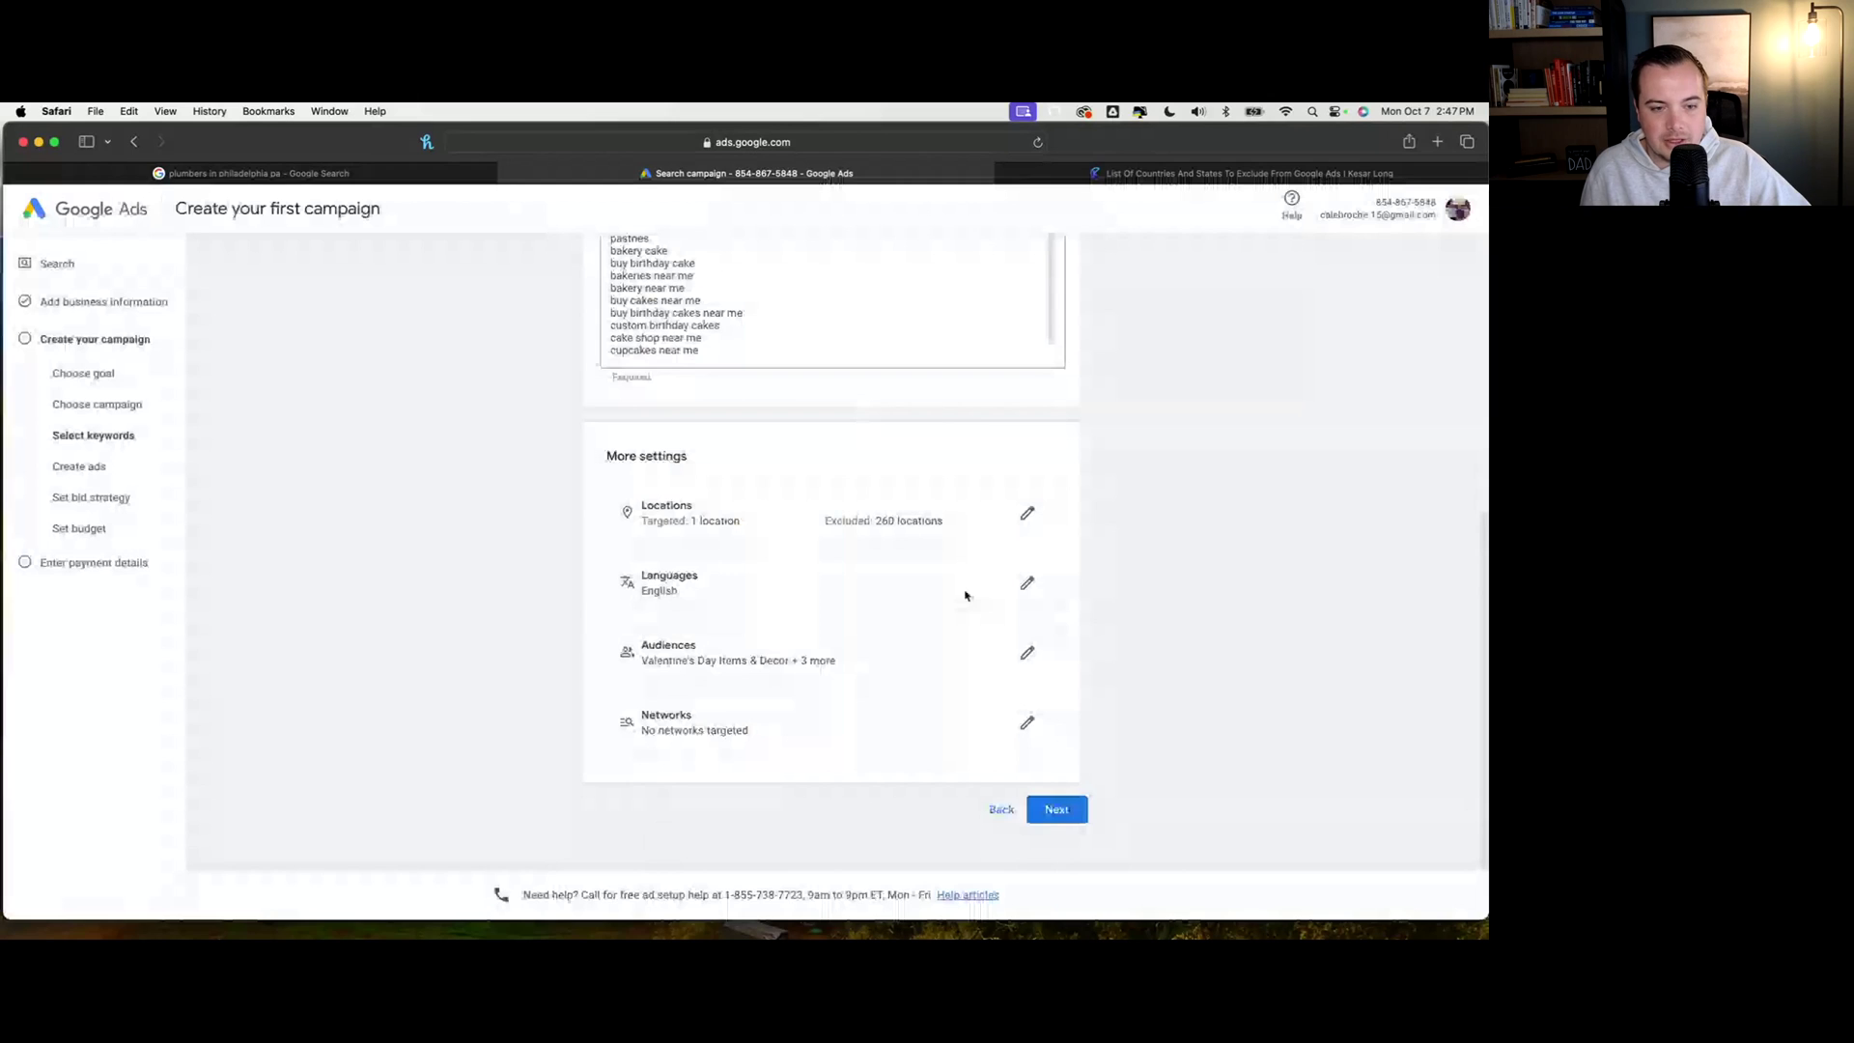
click(1059, 811)
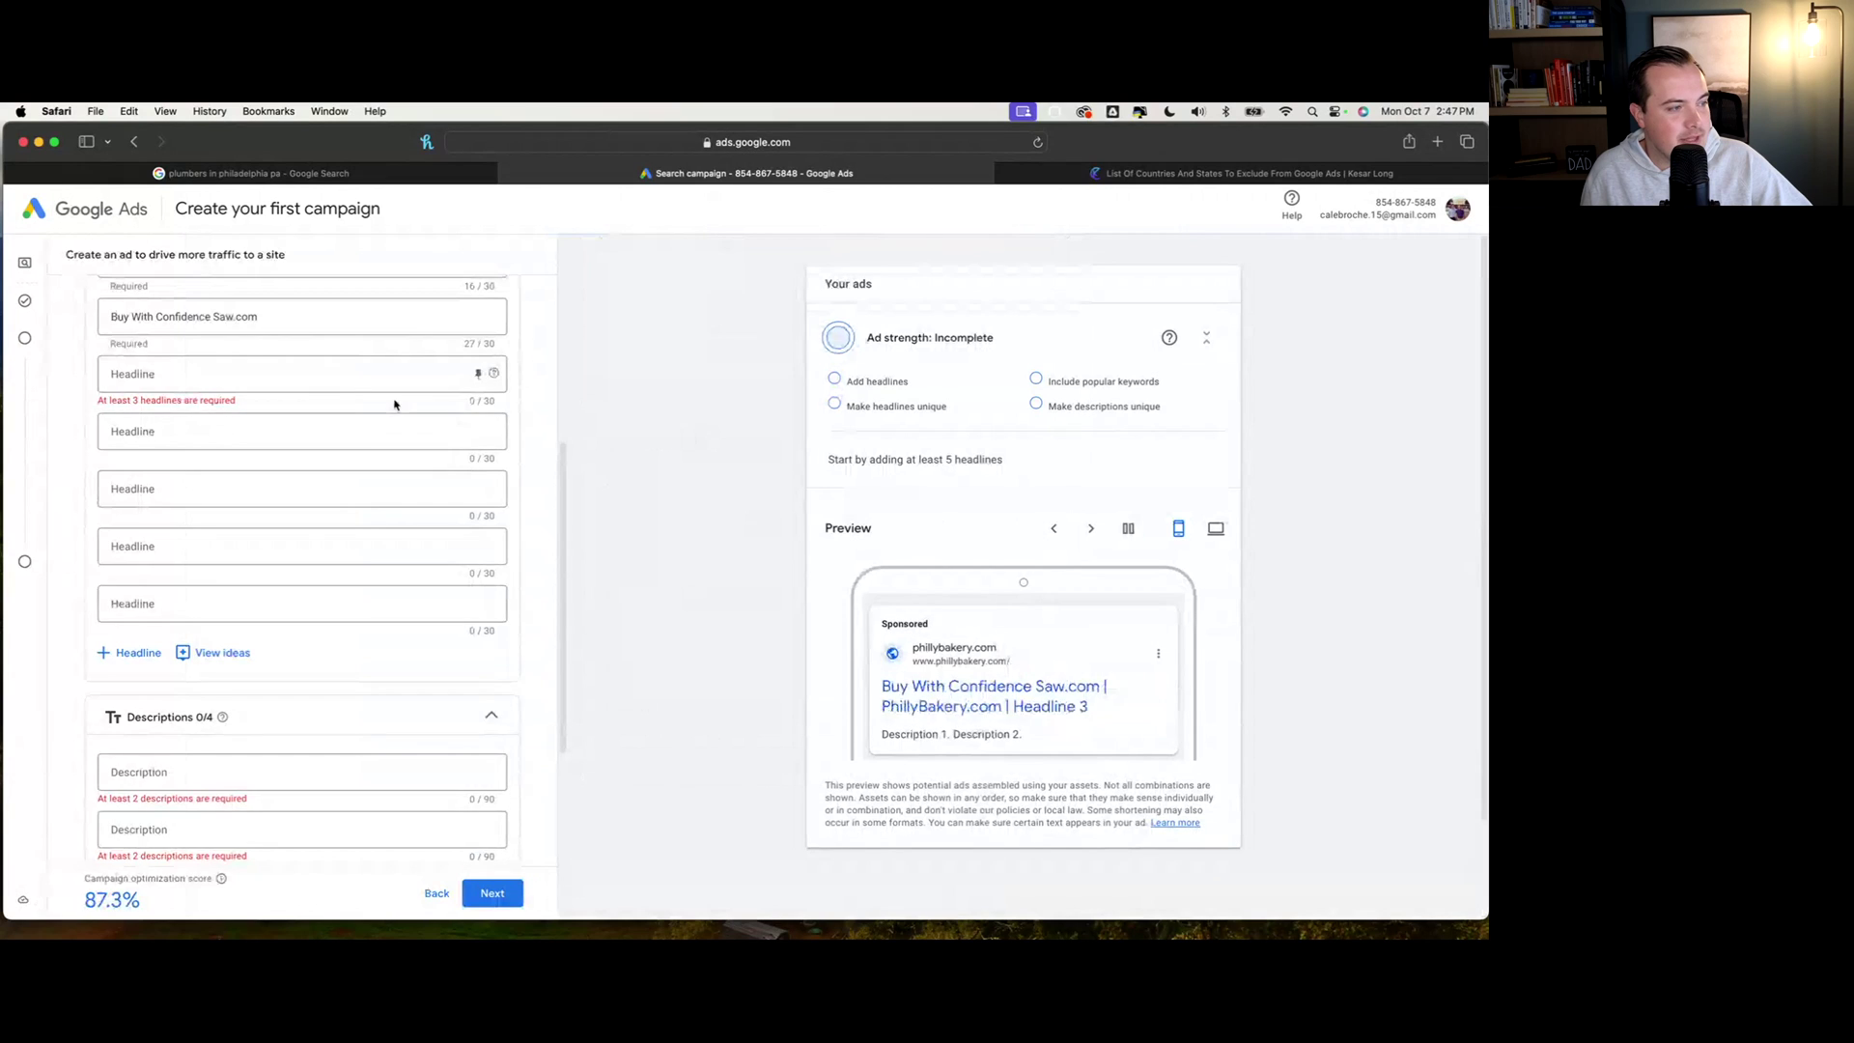
scroll(394, 404, up, 3)
scroll(280, 628, up, 3)
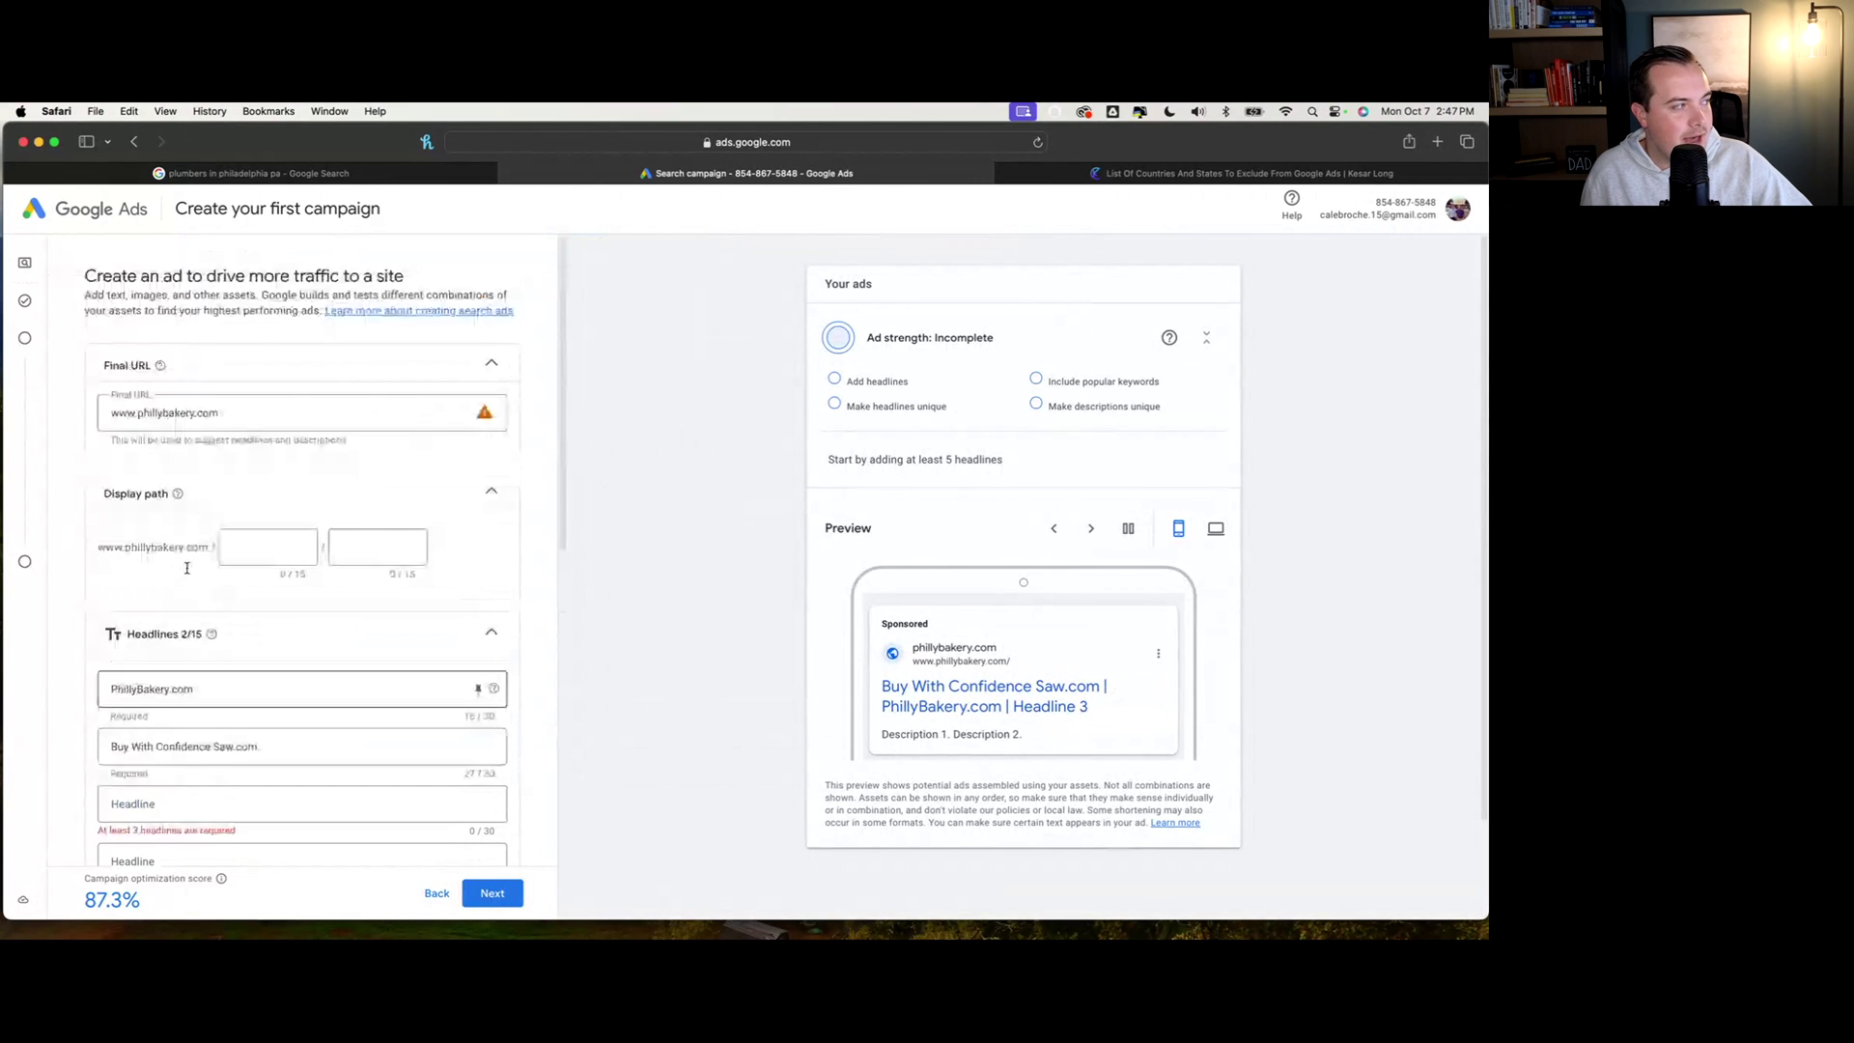
scroll(327, 649, down, 1)
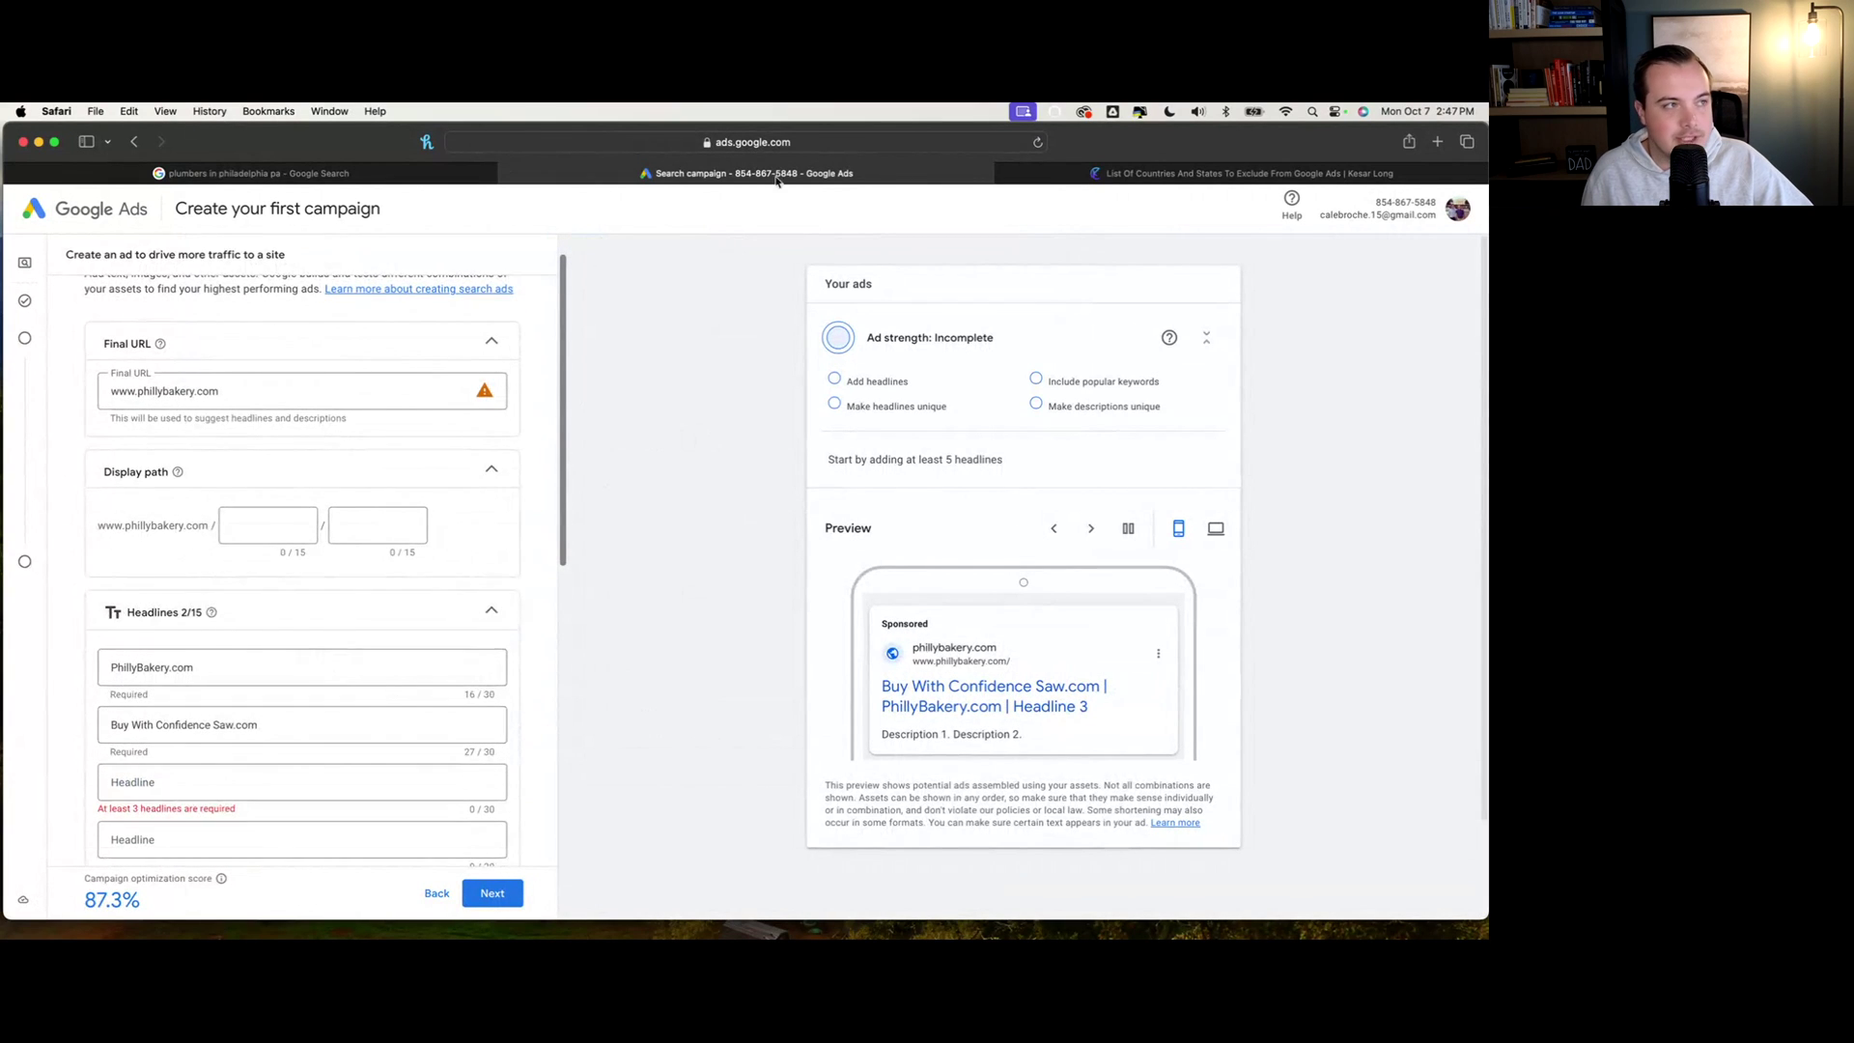
click(454, 174)
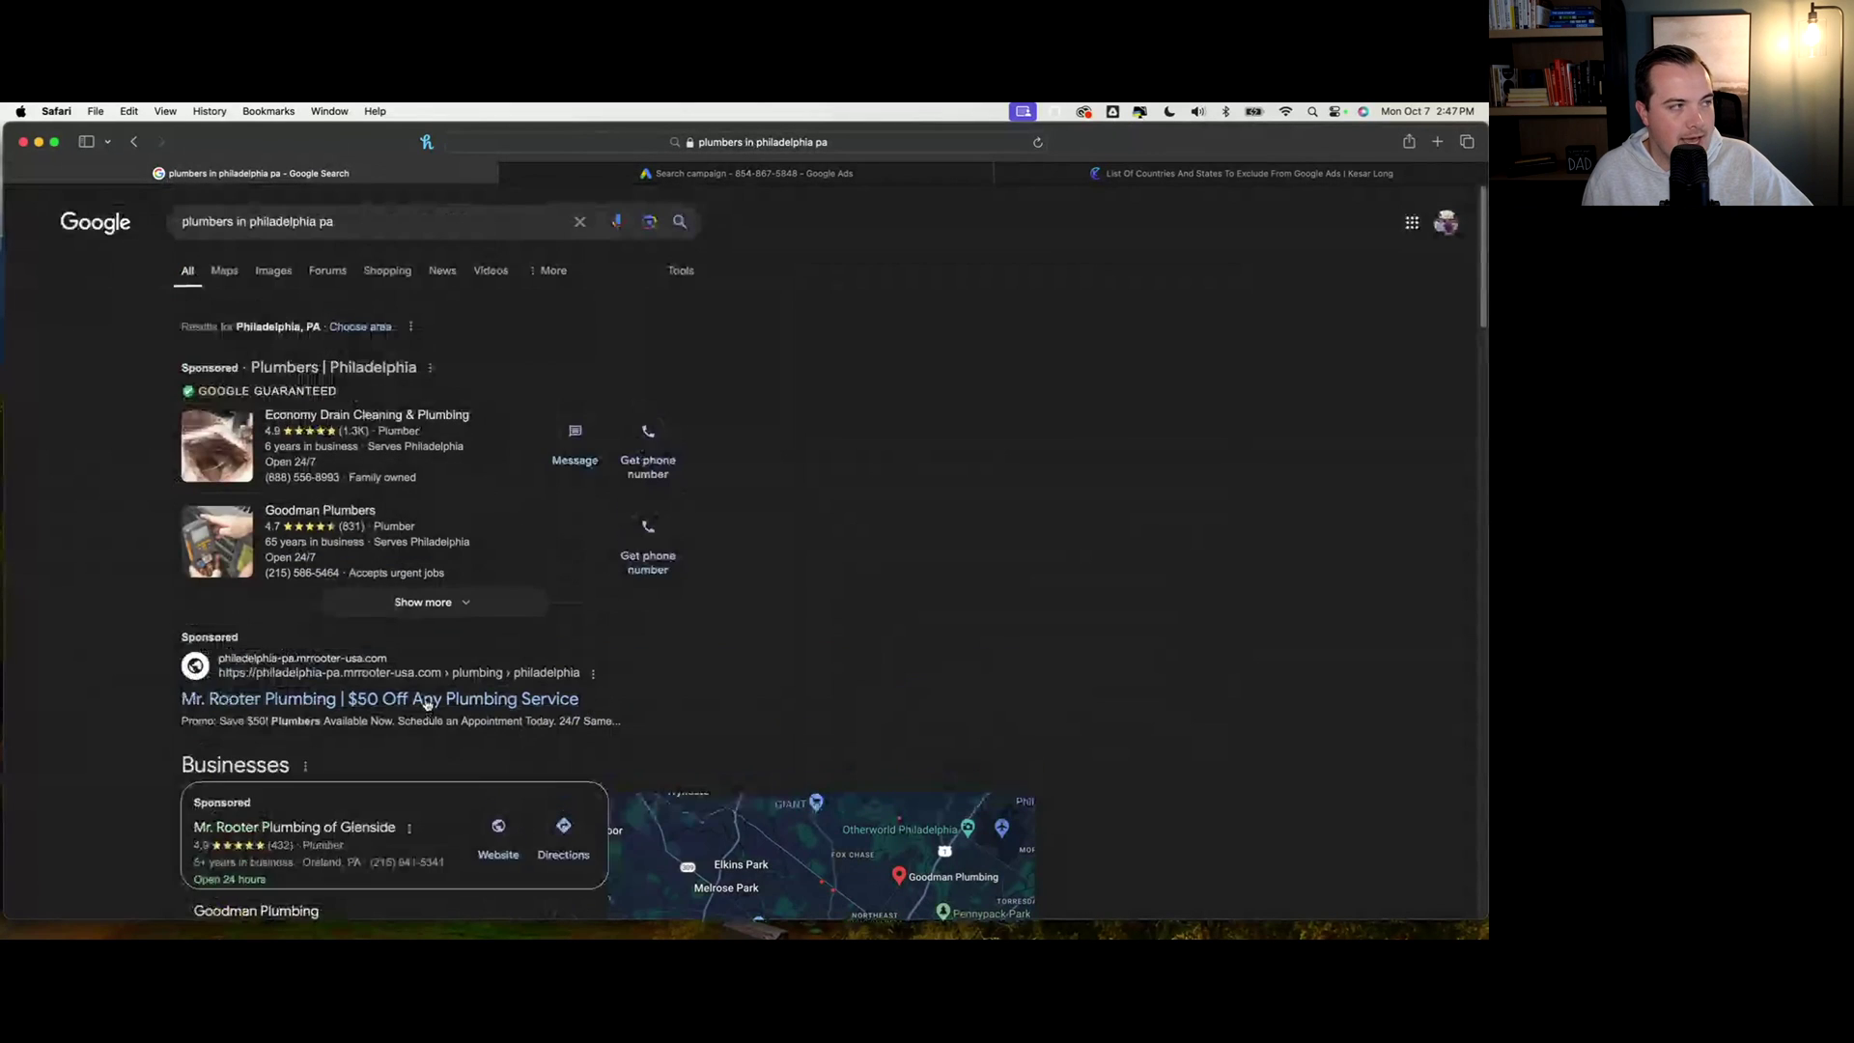
click(793, 176)
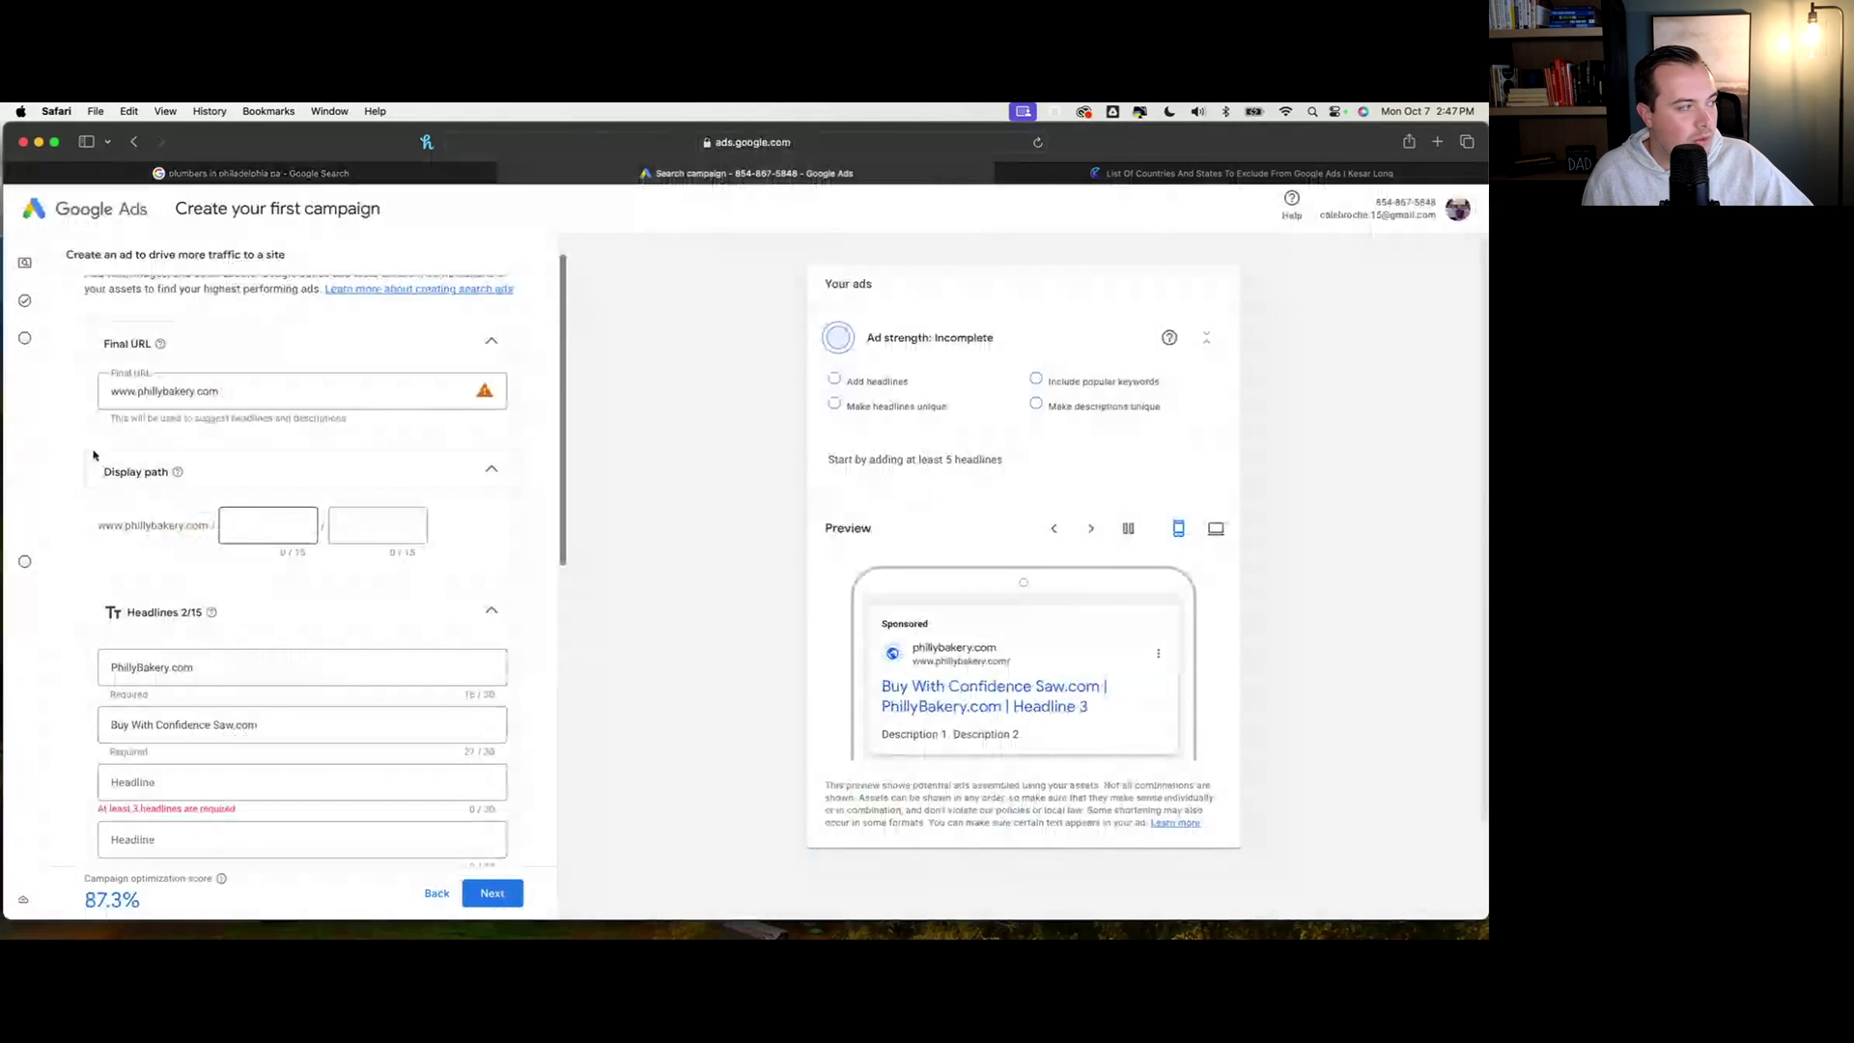
click(278, 670)
double_click(278, 669)
scroll(278, 669, down, 5)
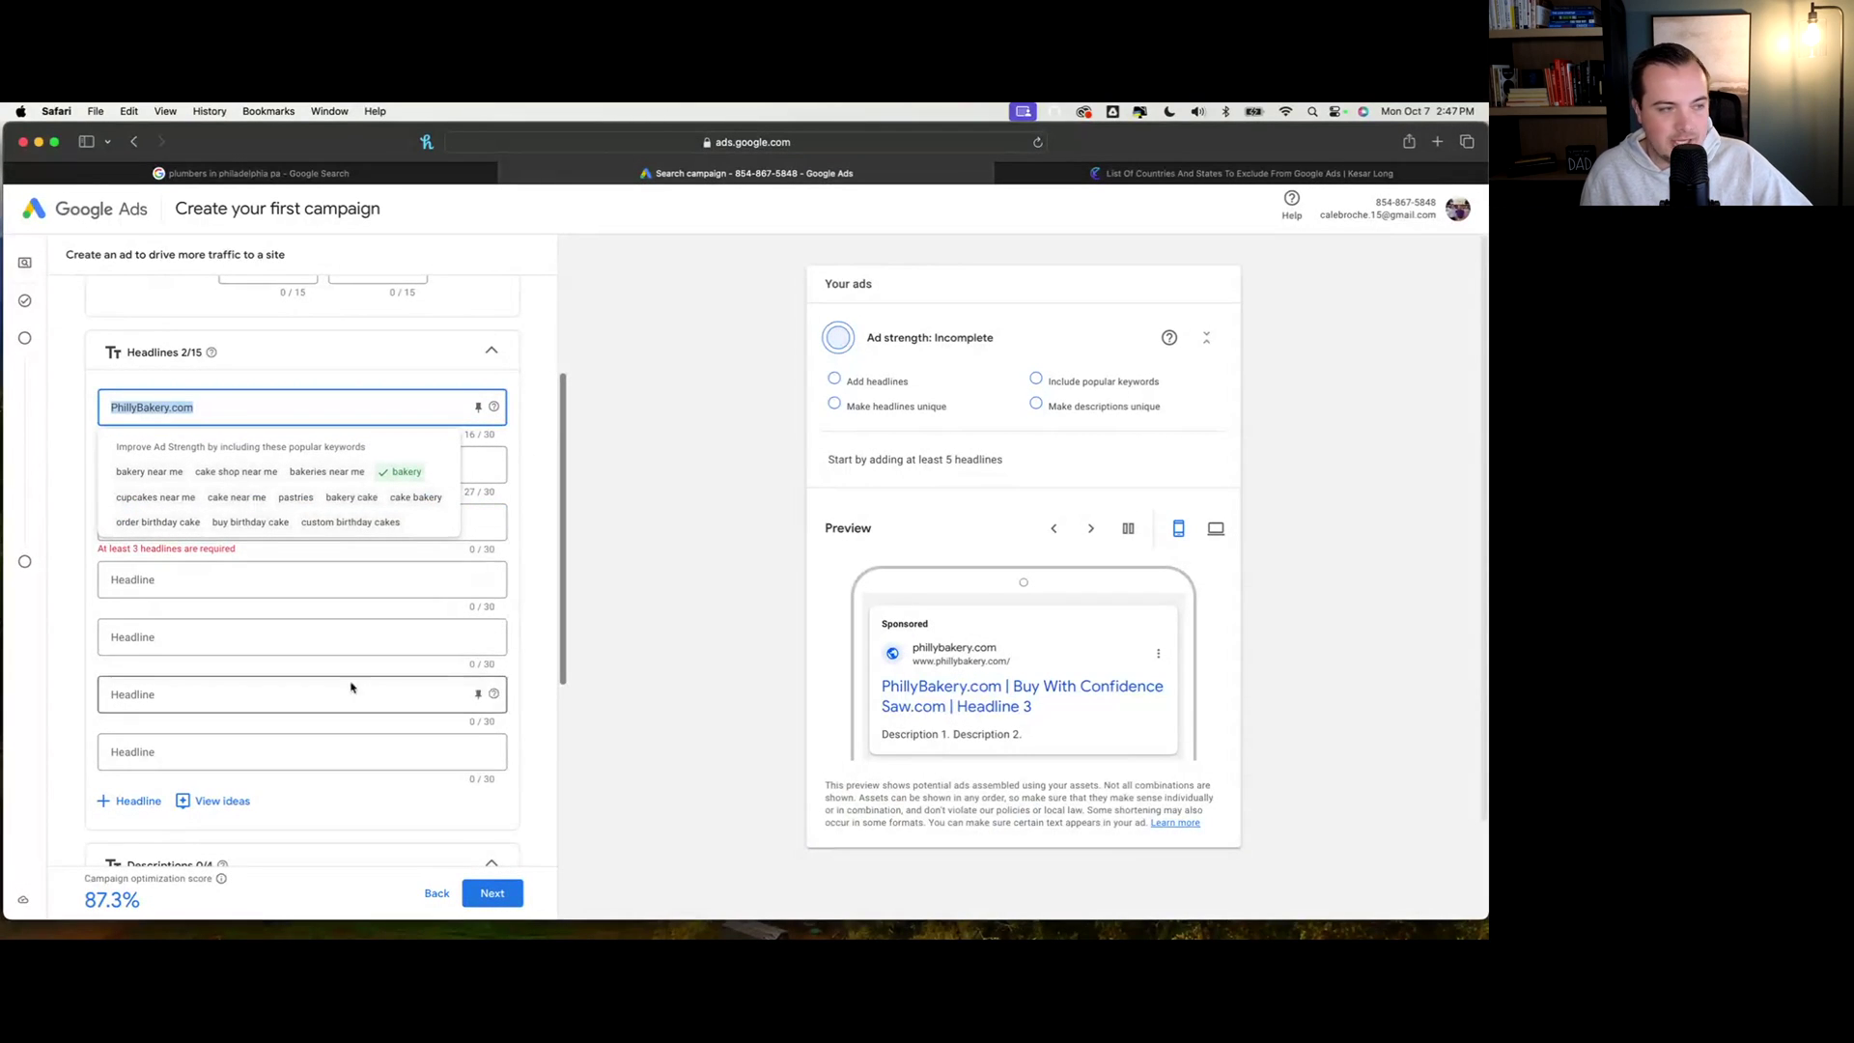
mouse_move(396, 527)
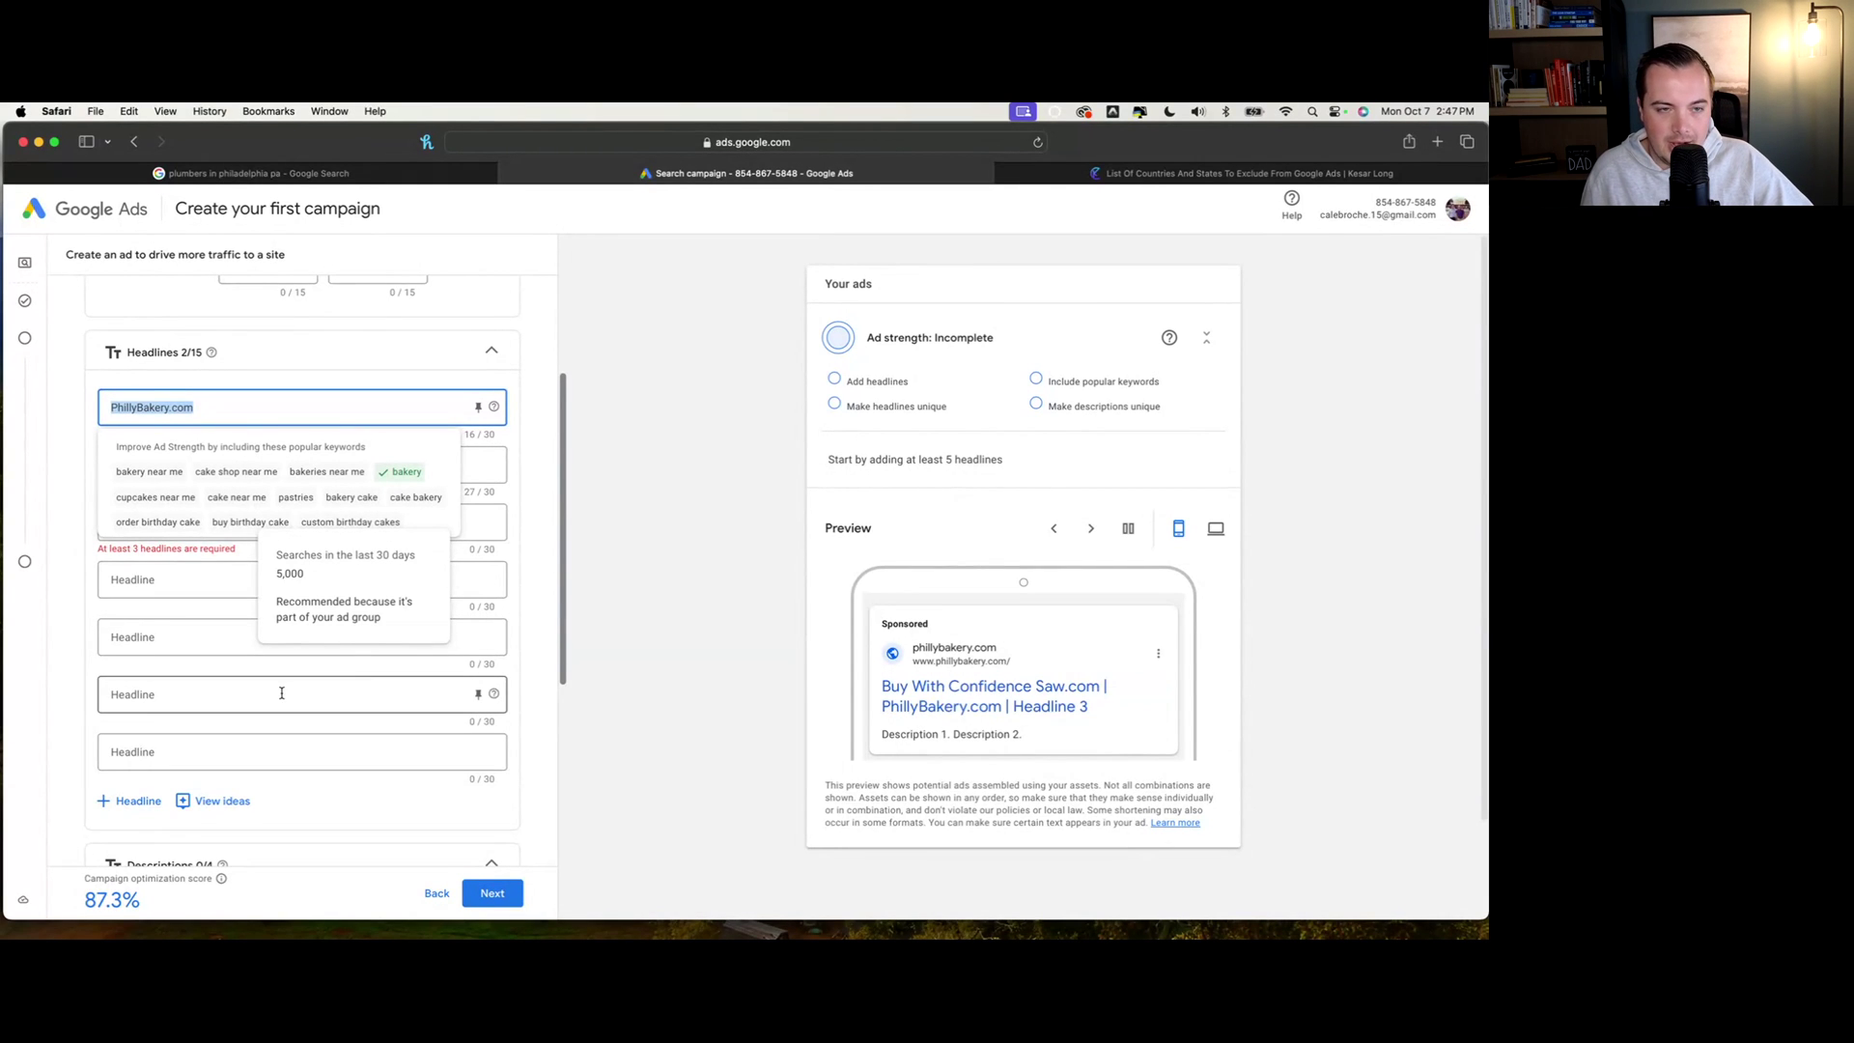
scroll(276, 726, down, 6)
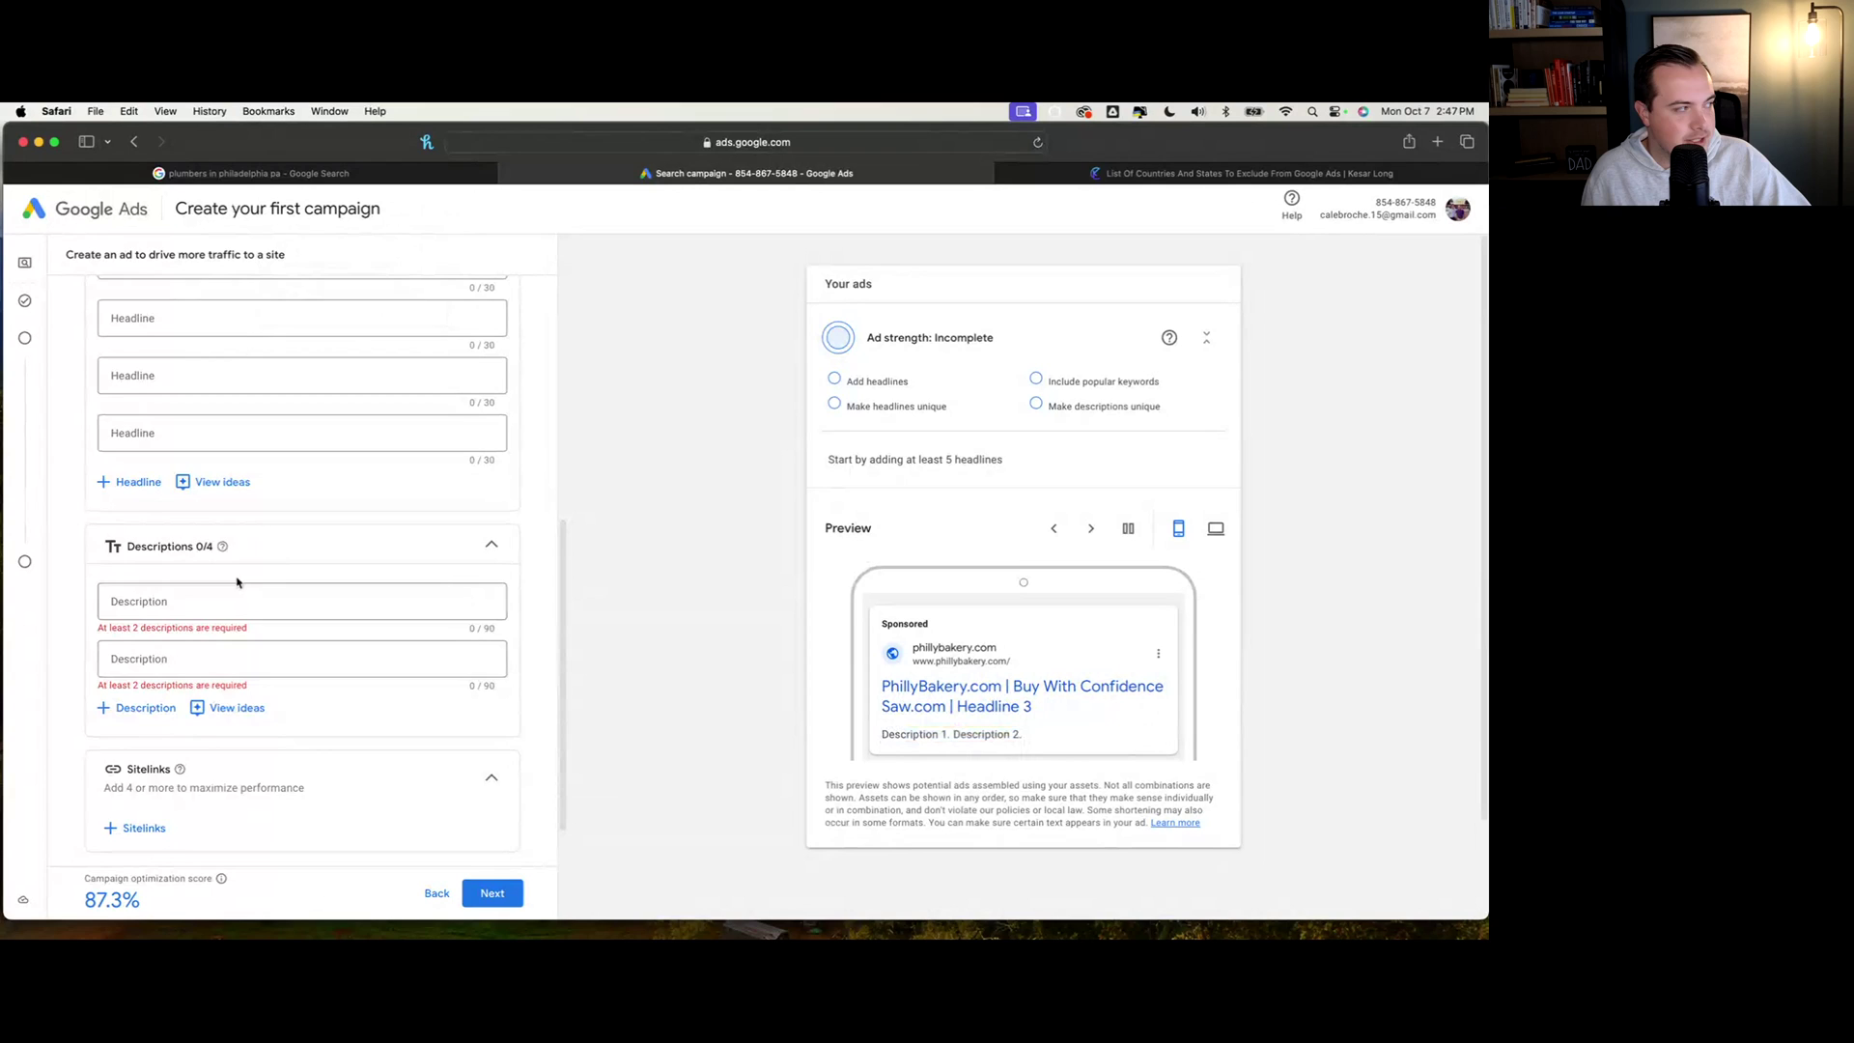
scroll(237, 582, up, 4)
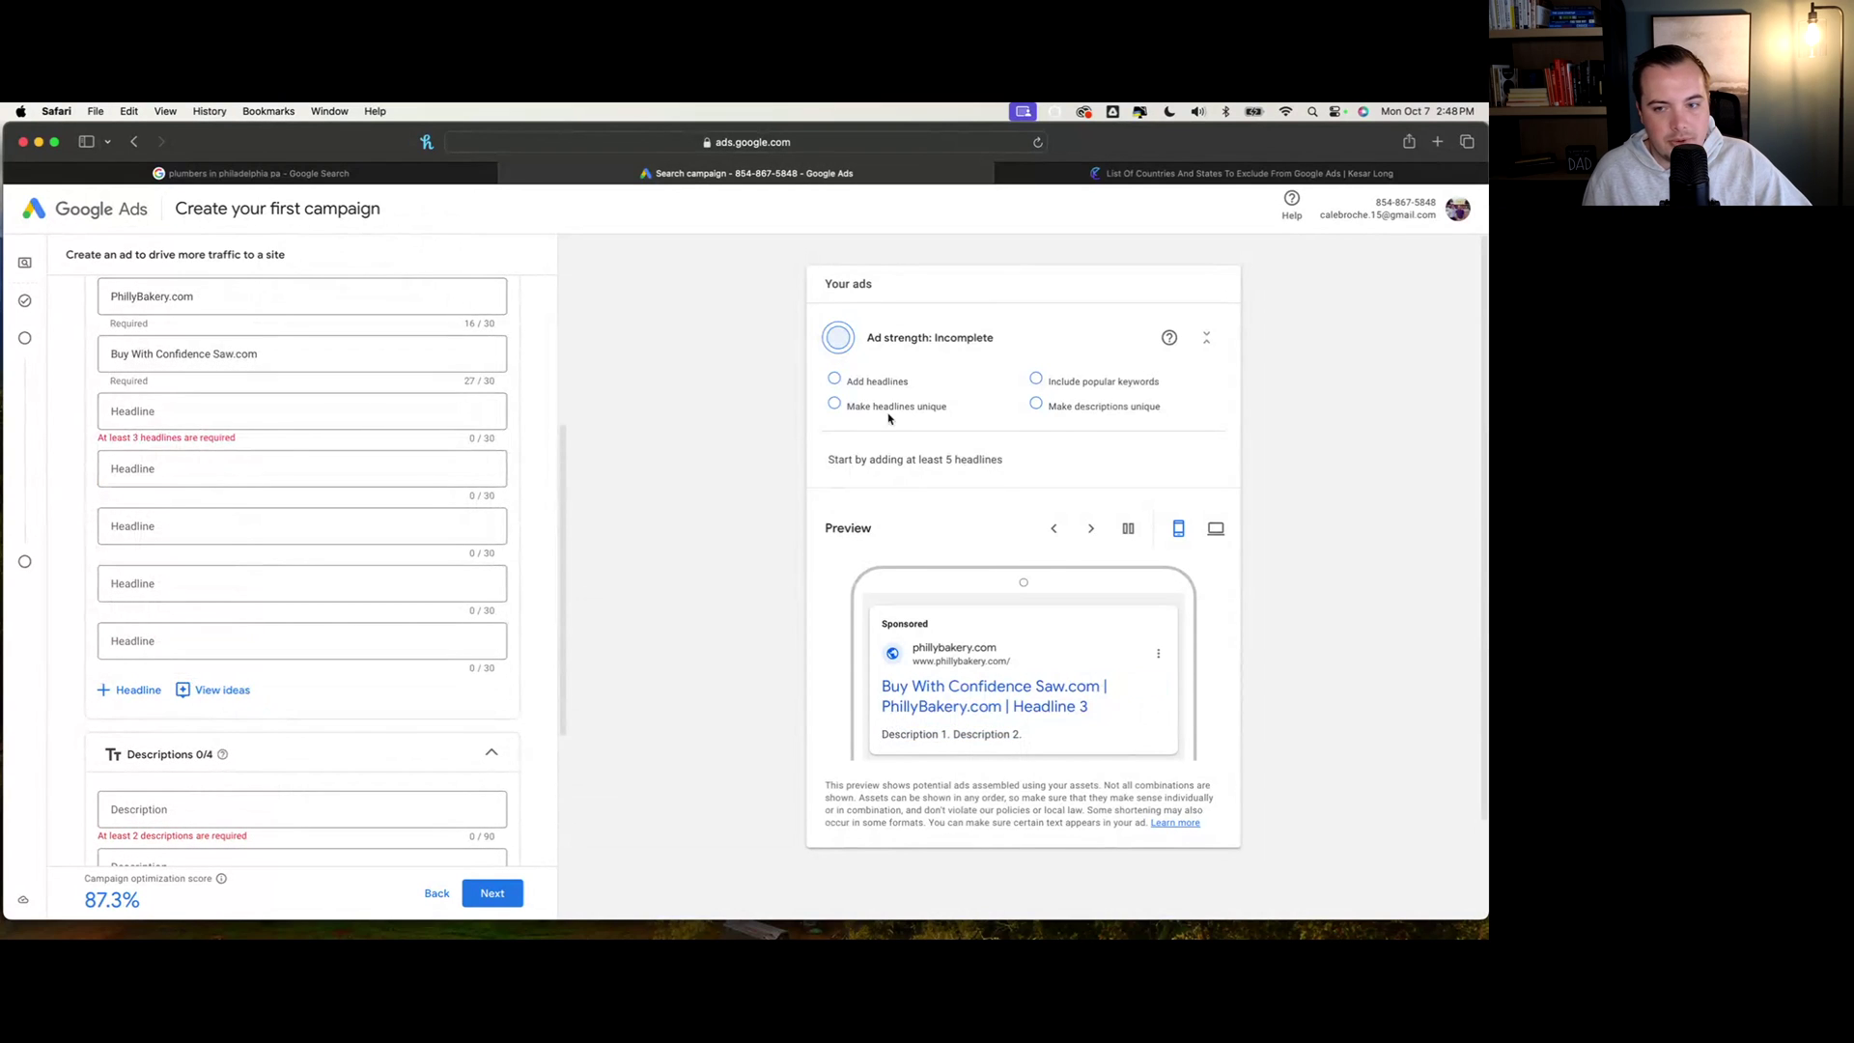
scroll(329, 548, up, 2)
scroll(331, 541, up, 1)
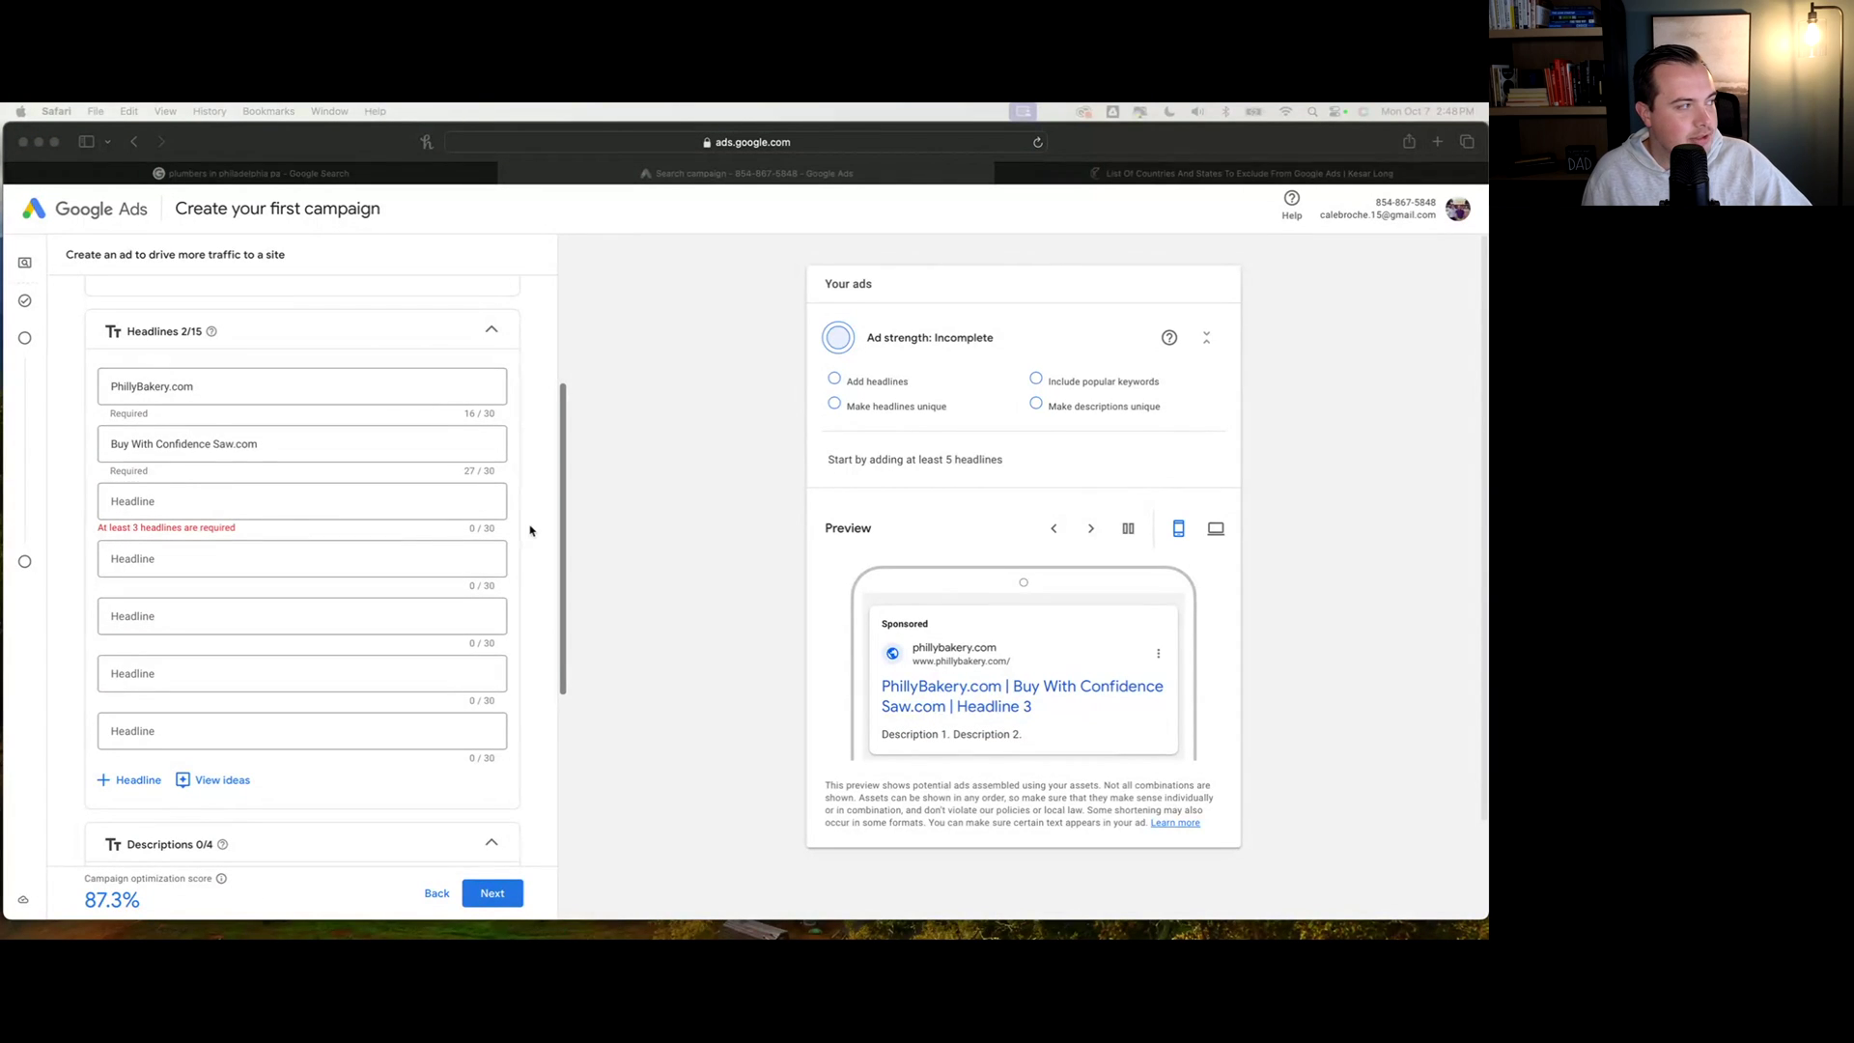
Replace the first two headlines with 'Order Fresh Cupcakes Today' and 'Custom Cakes Available'
click(255, 385)
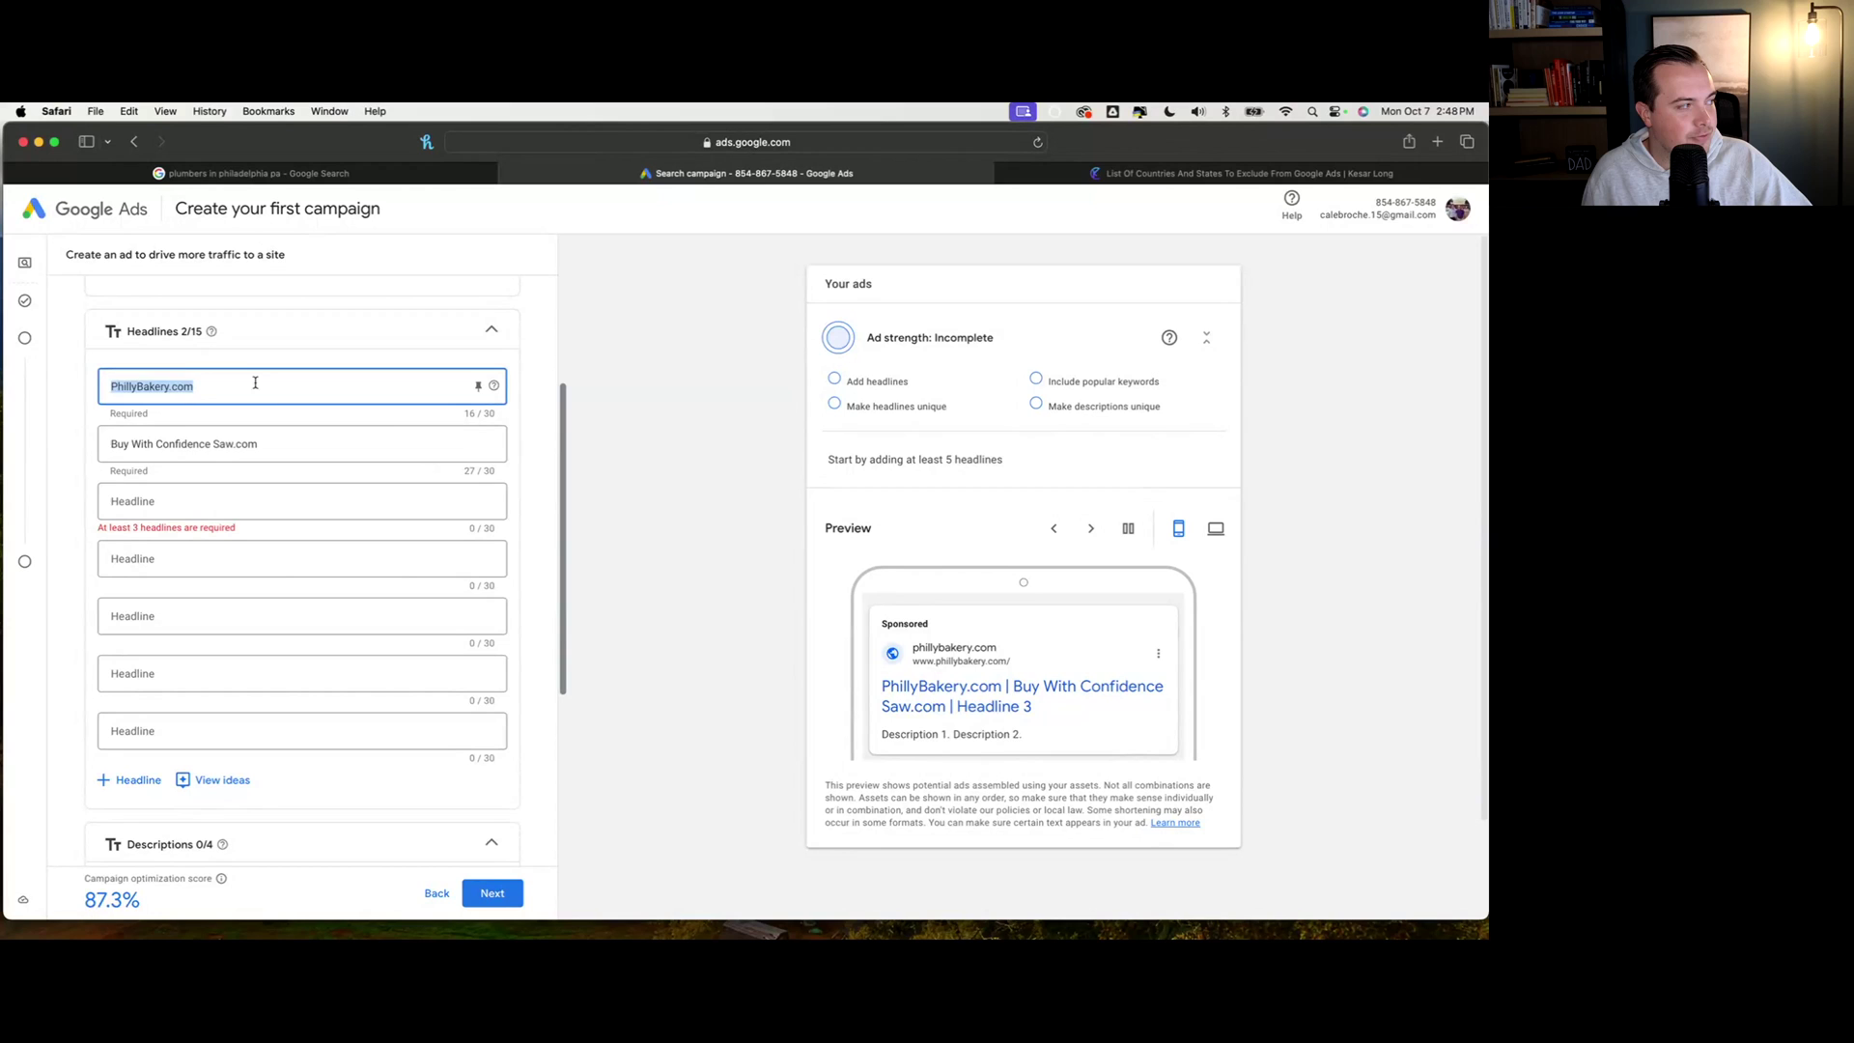
key(super+a)
text(Order Fresh Cupcakes Today)
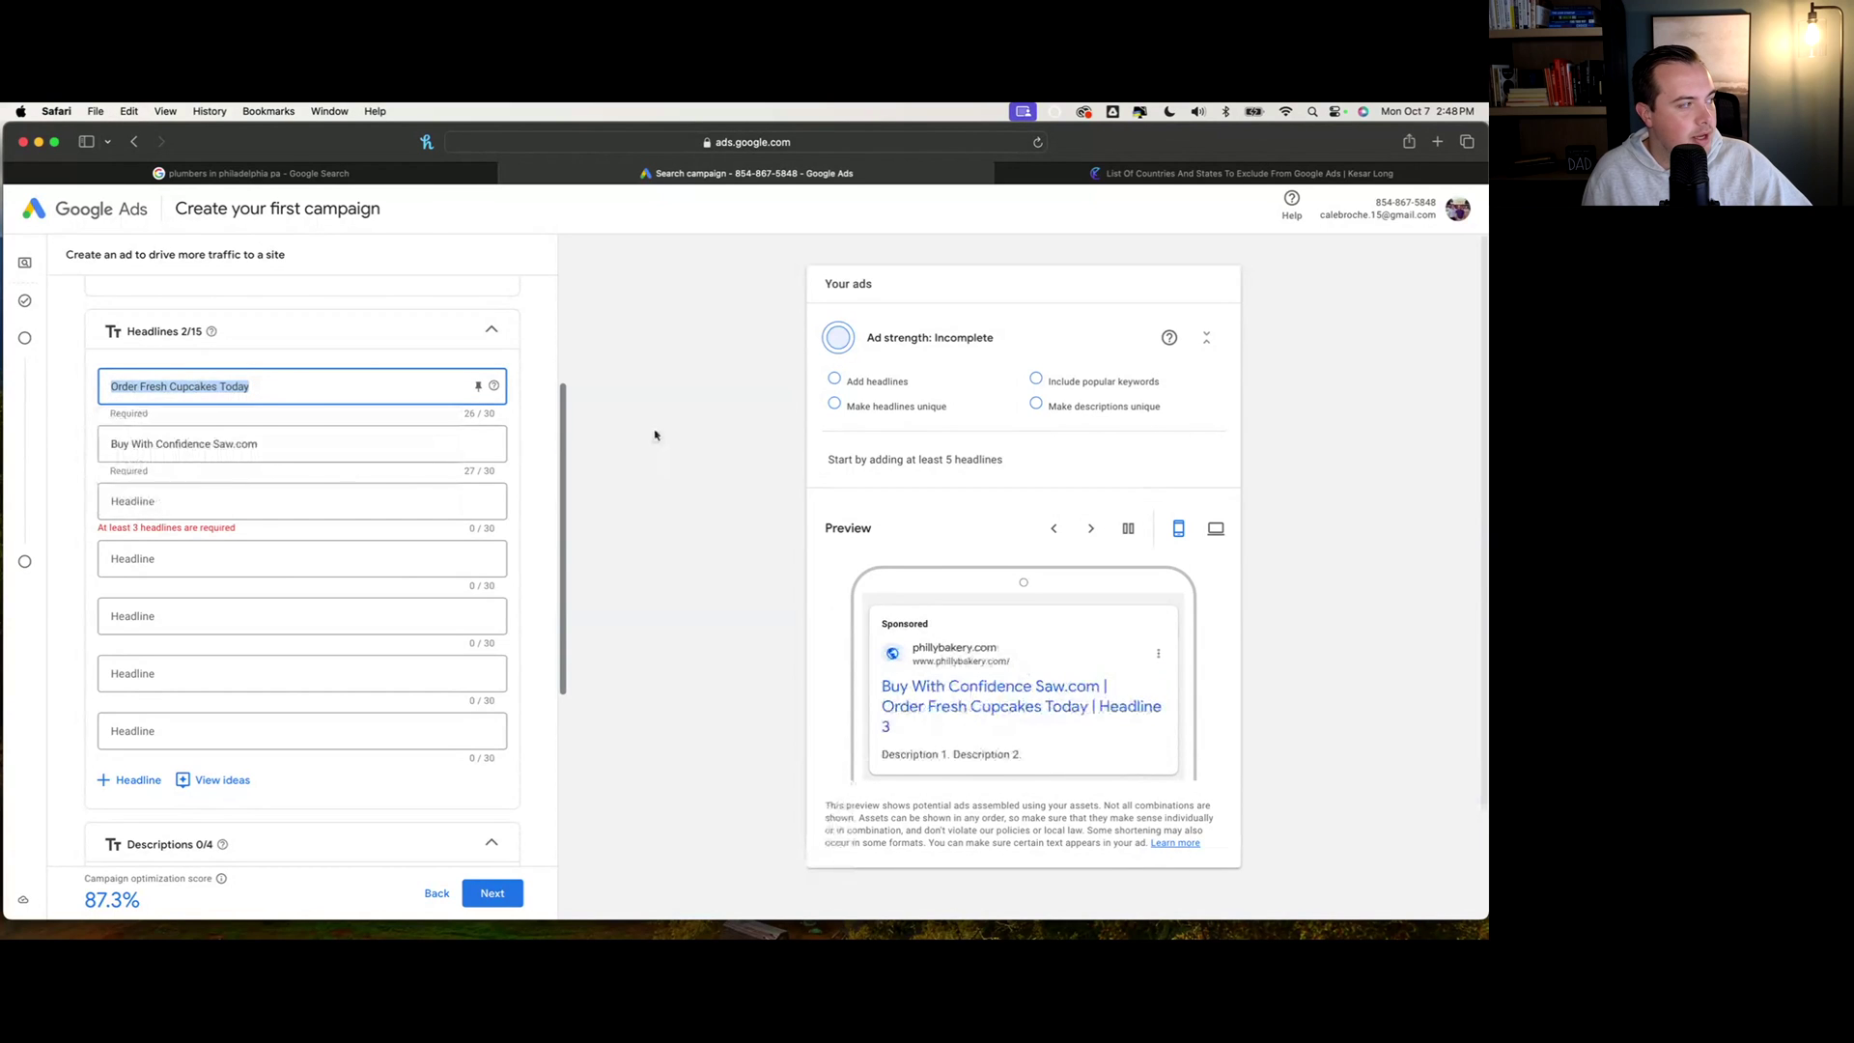
click(230, 607)
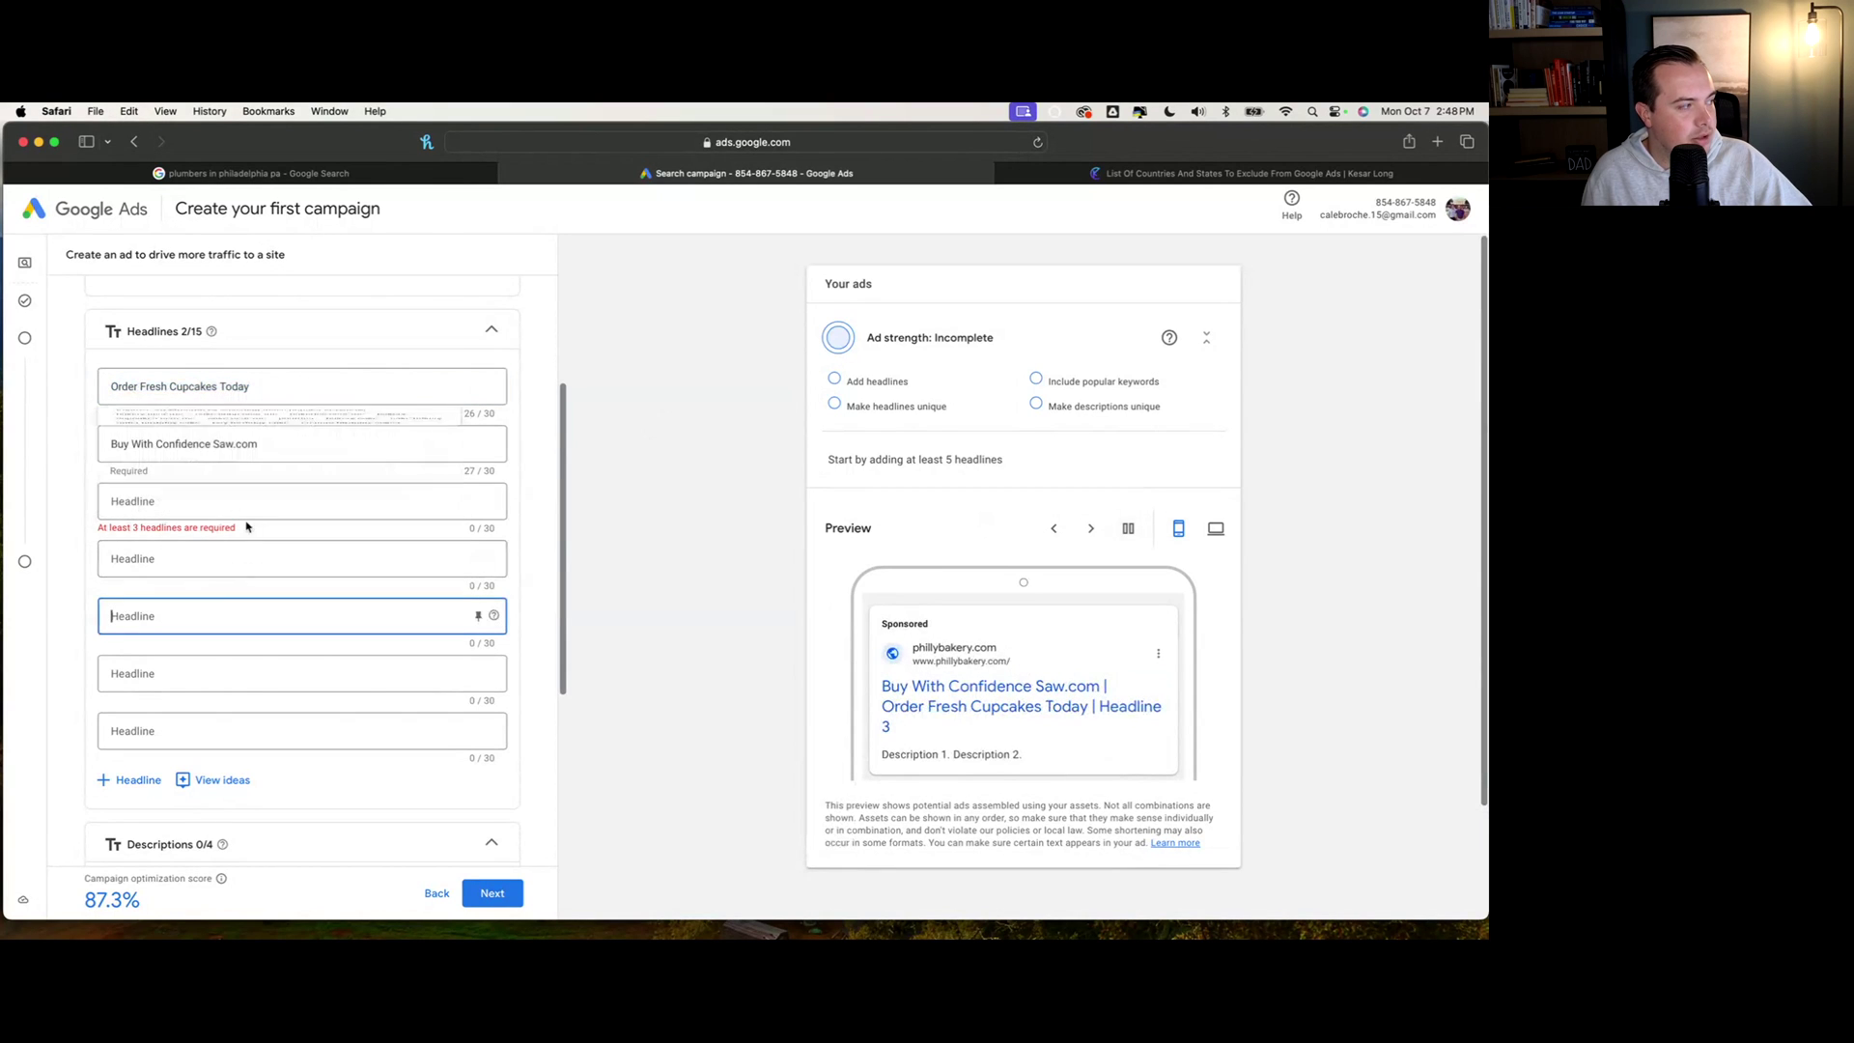
click(255, 442)
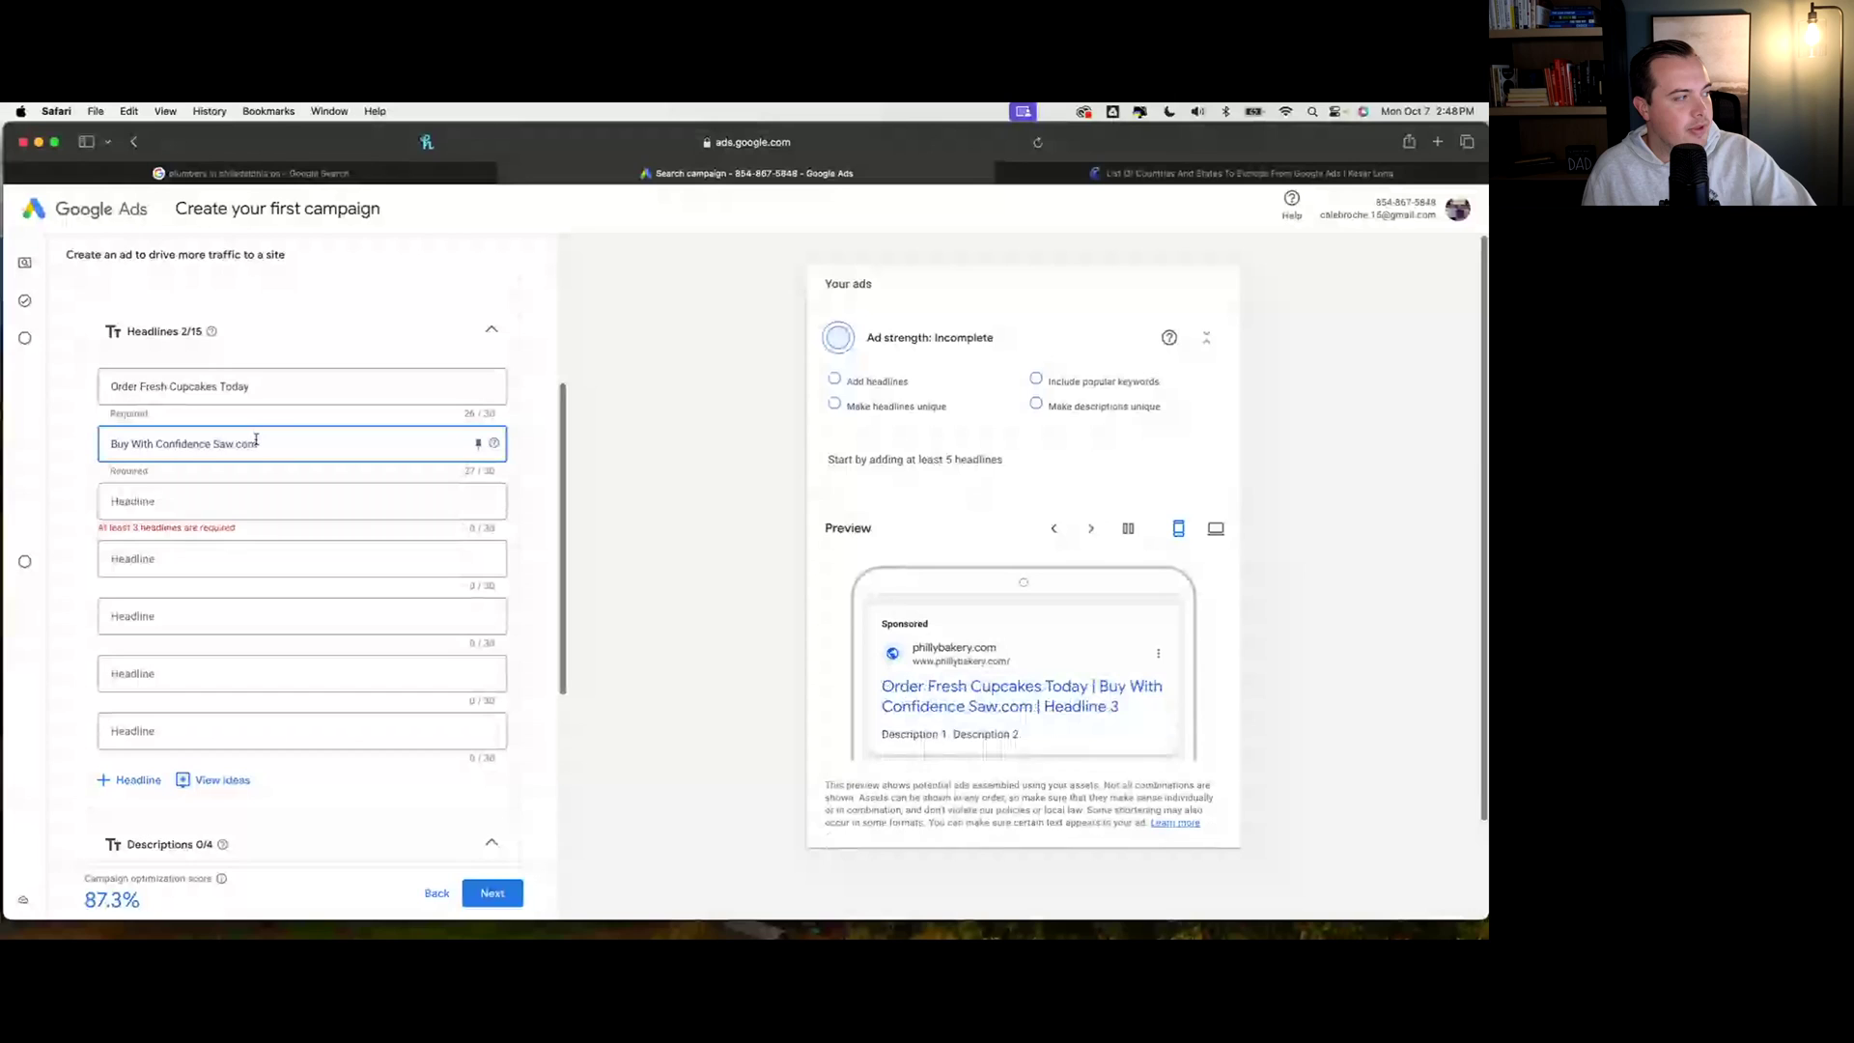
key(super+a)
key(BackSpace)
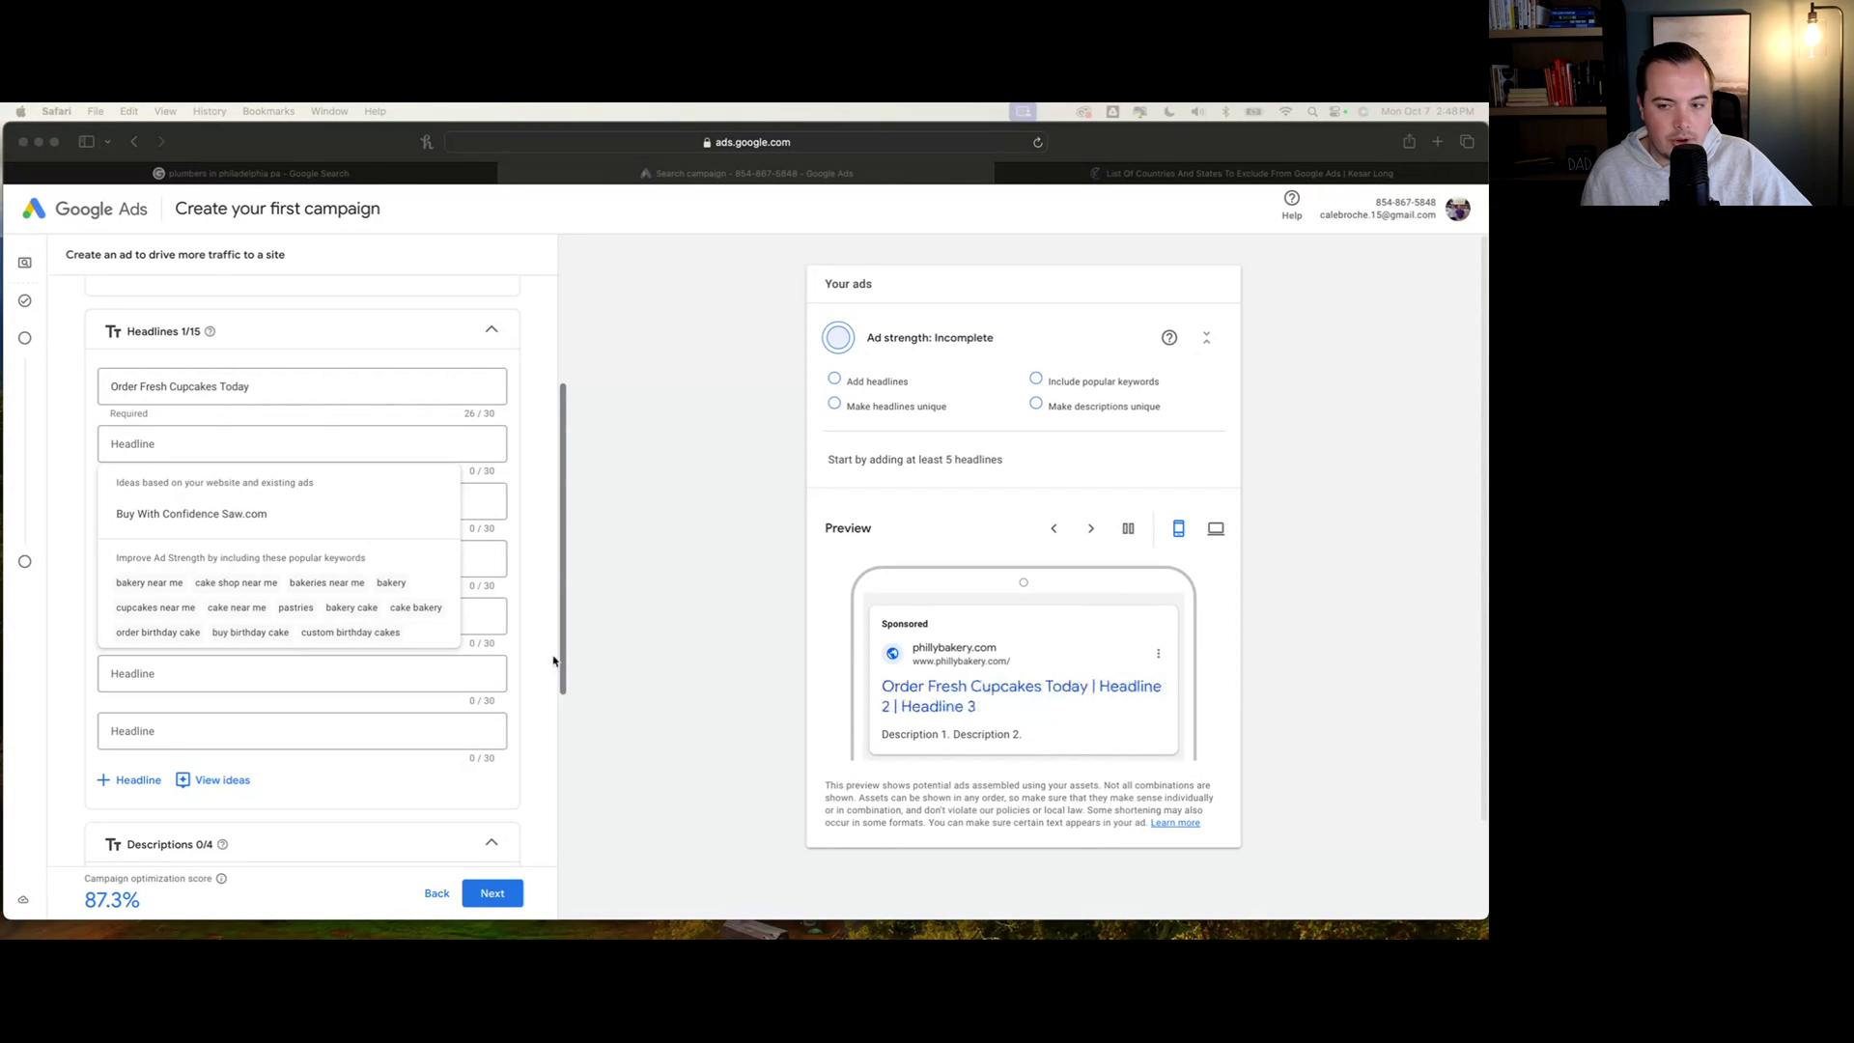
click(293, 446)
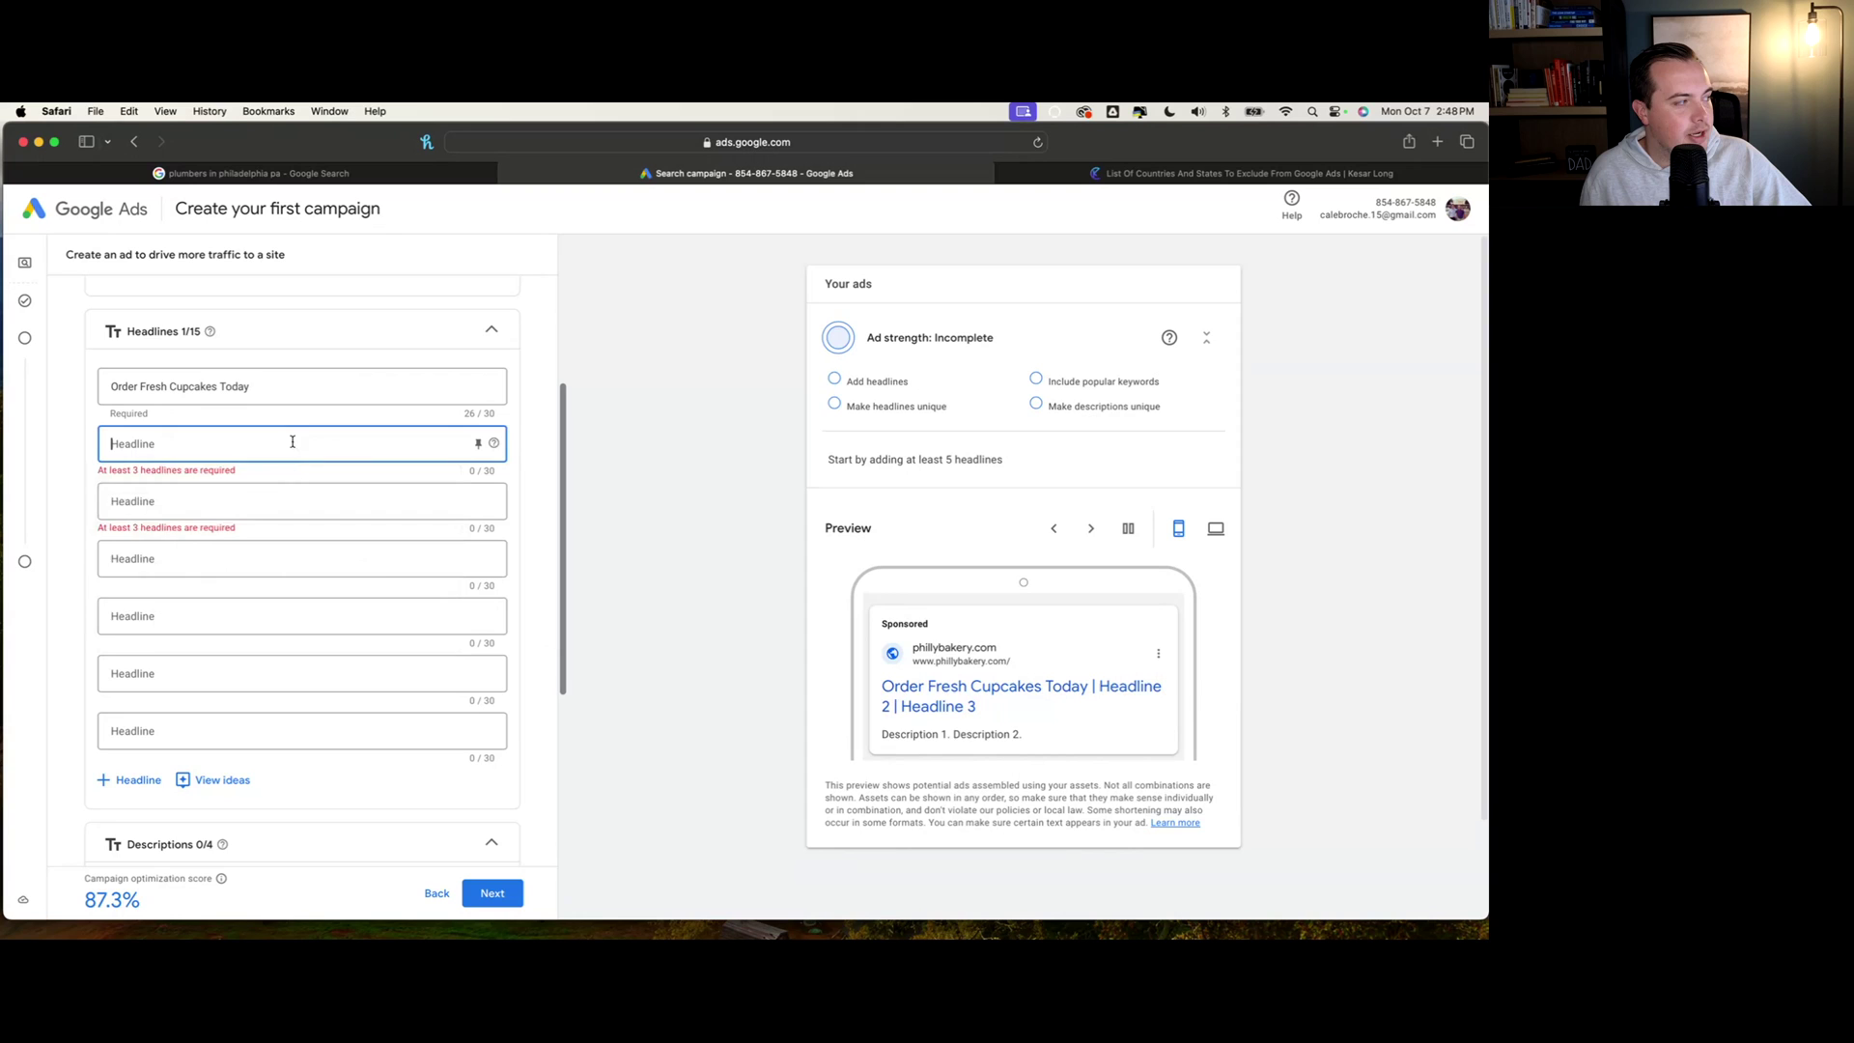
text(Custom Cakes Available)
Paste 'Best Bakery Near You' as the third headline
key(super+Tab)
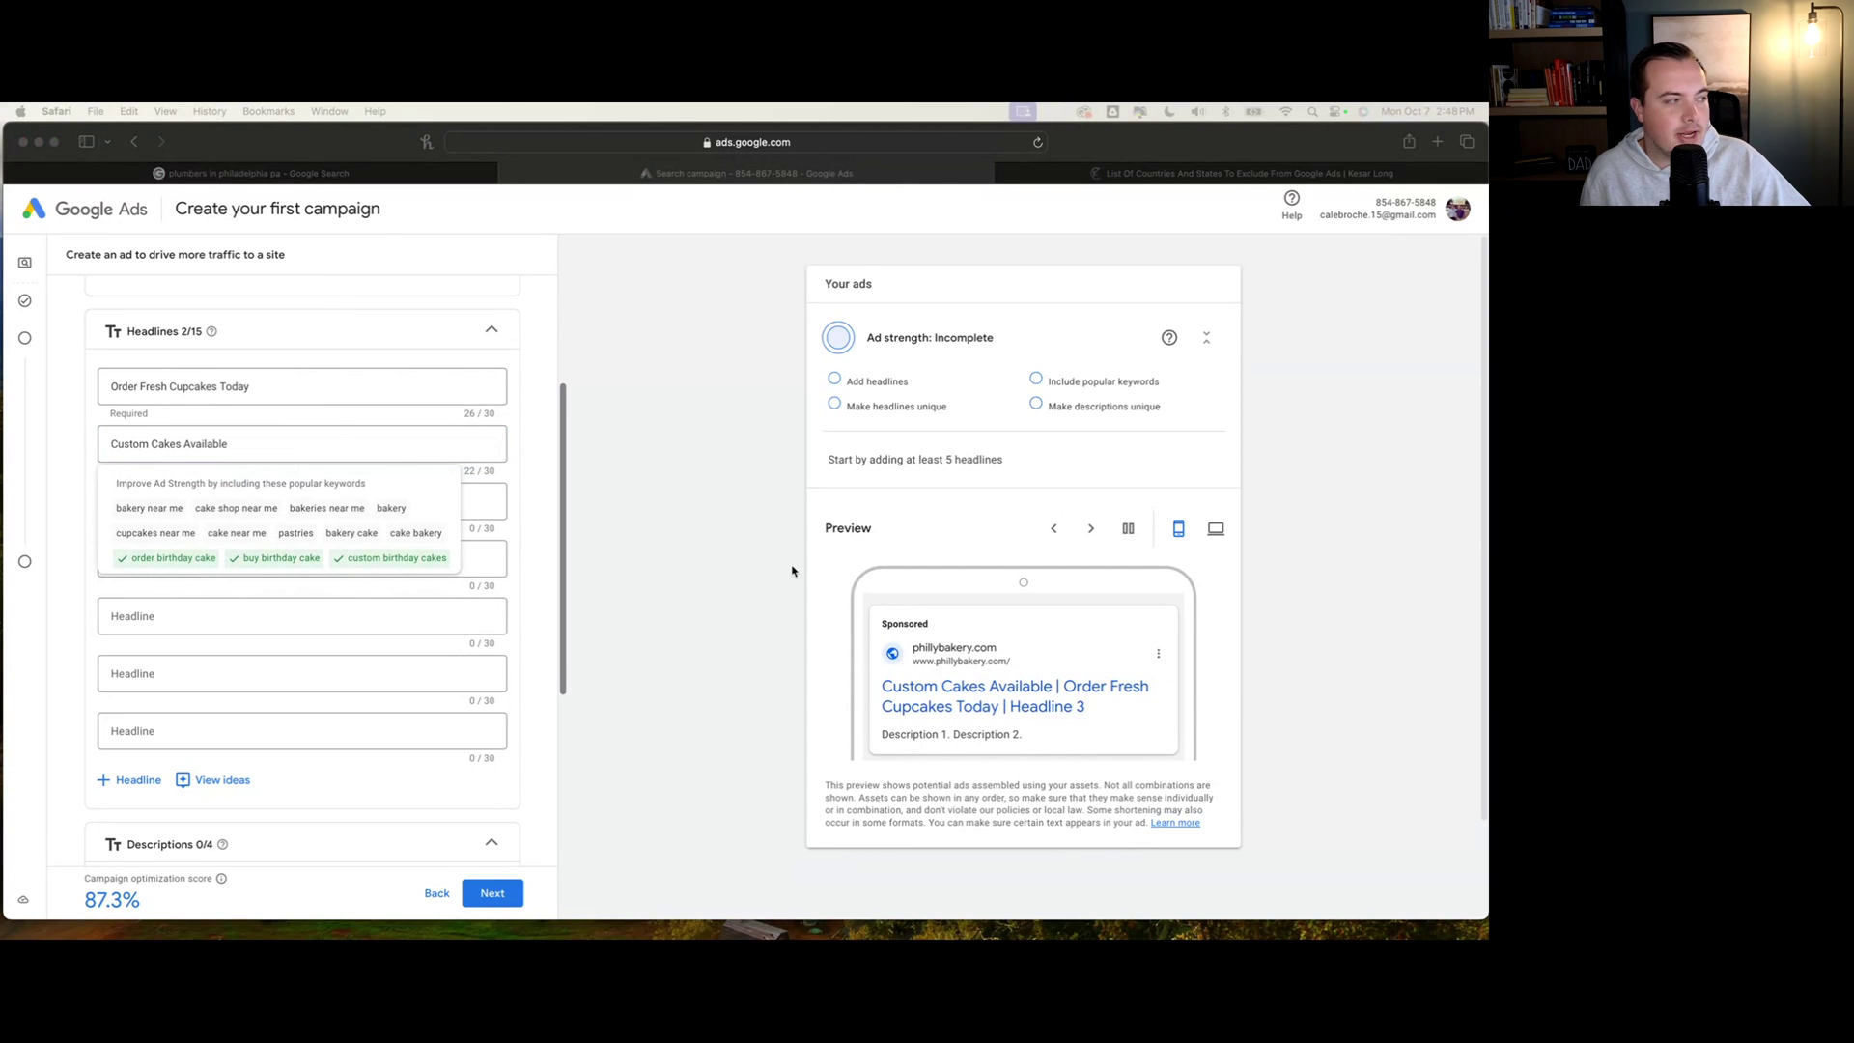
key(super+Tab)
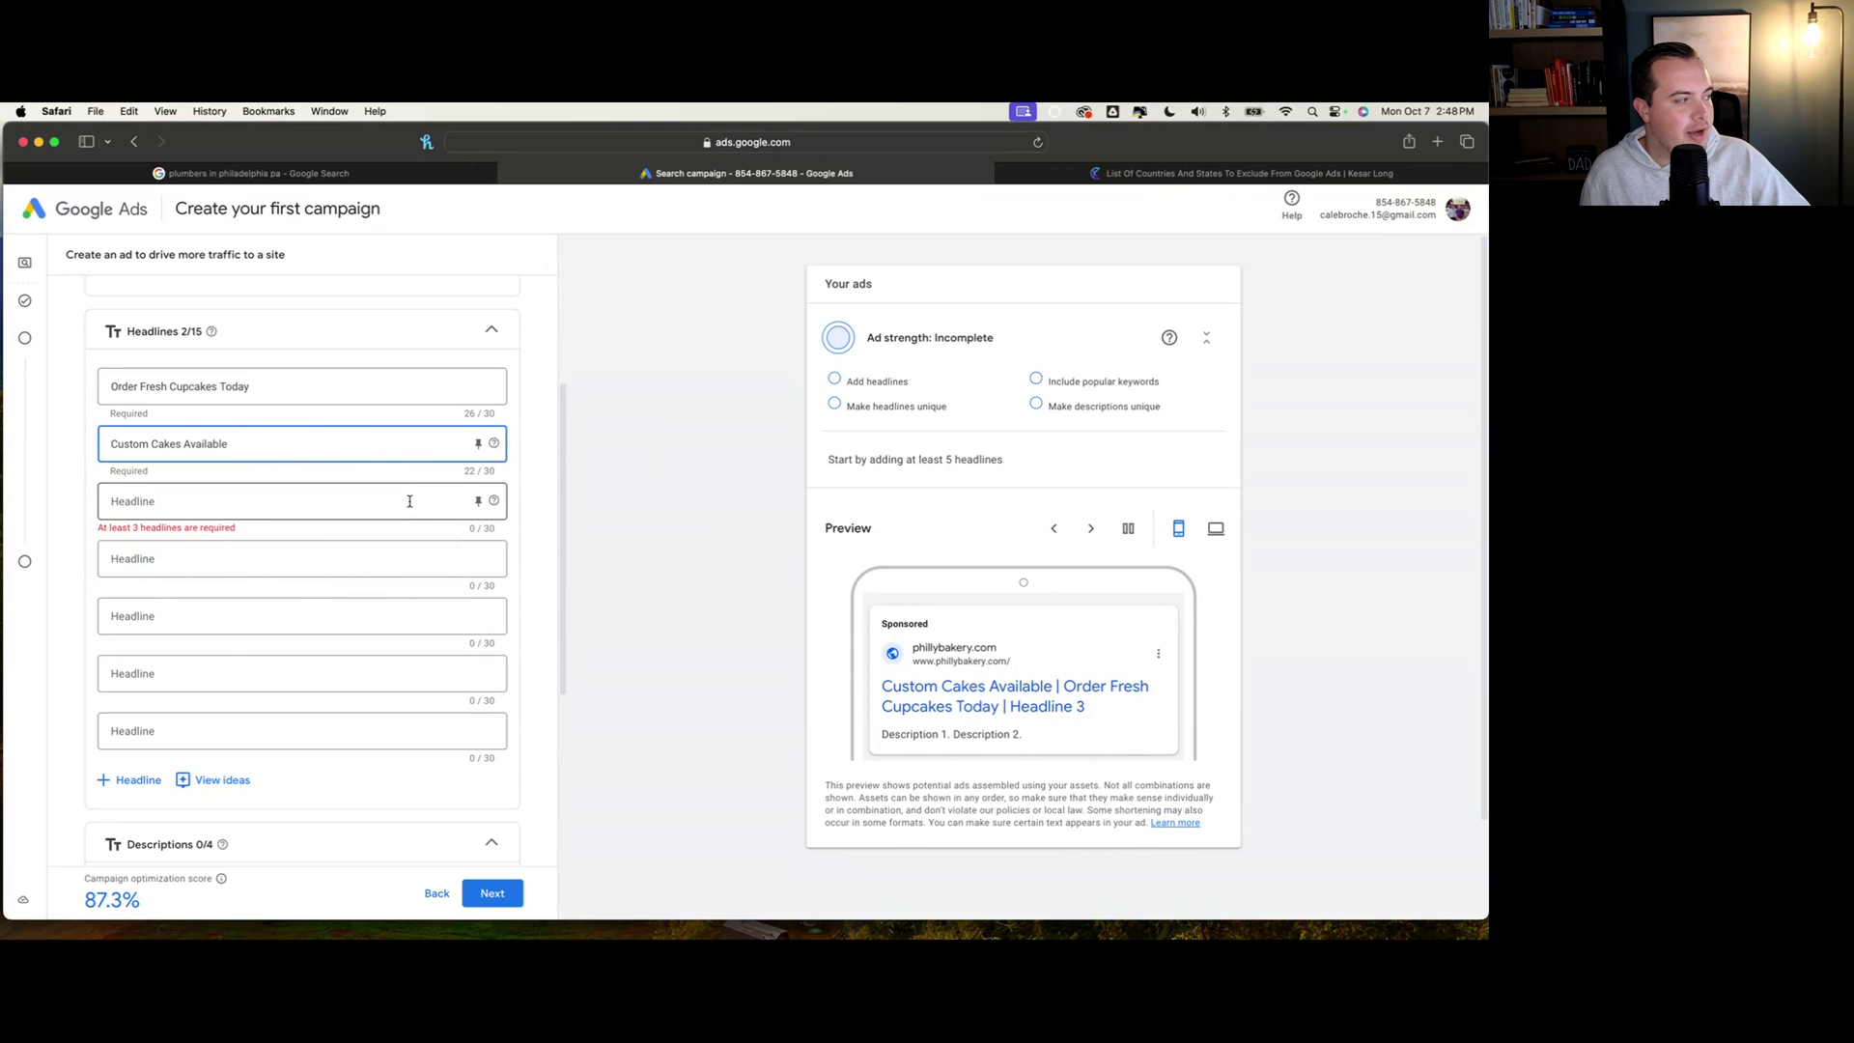
click(409, 501)
text(Best Bakery Near You)
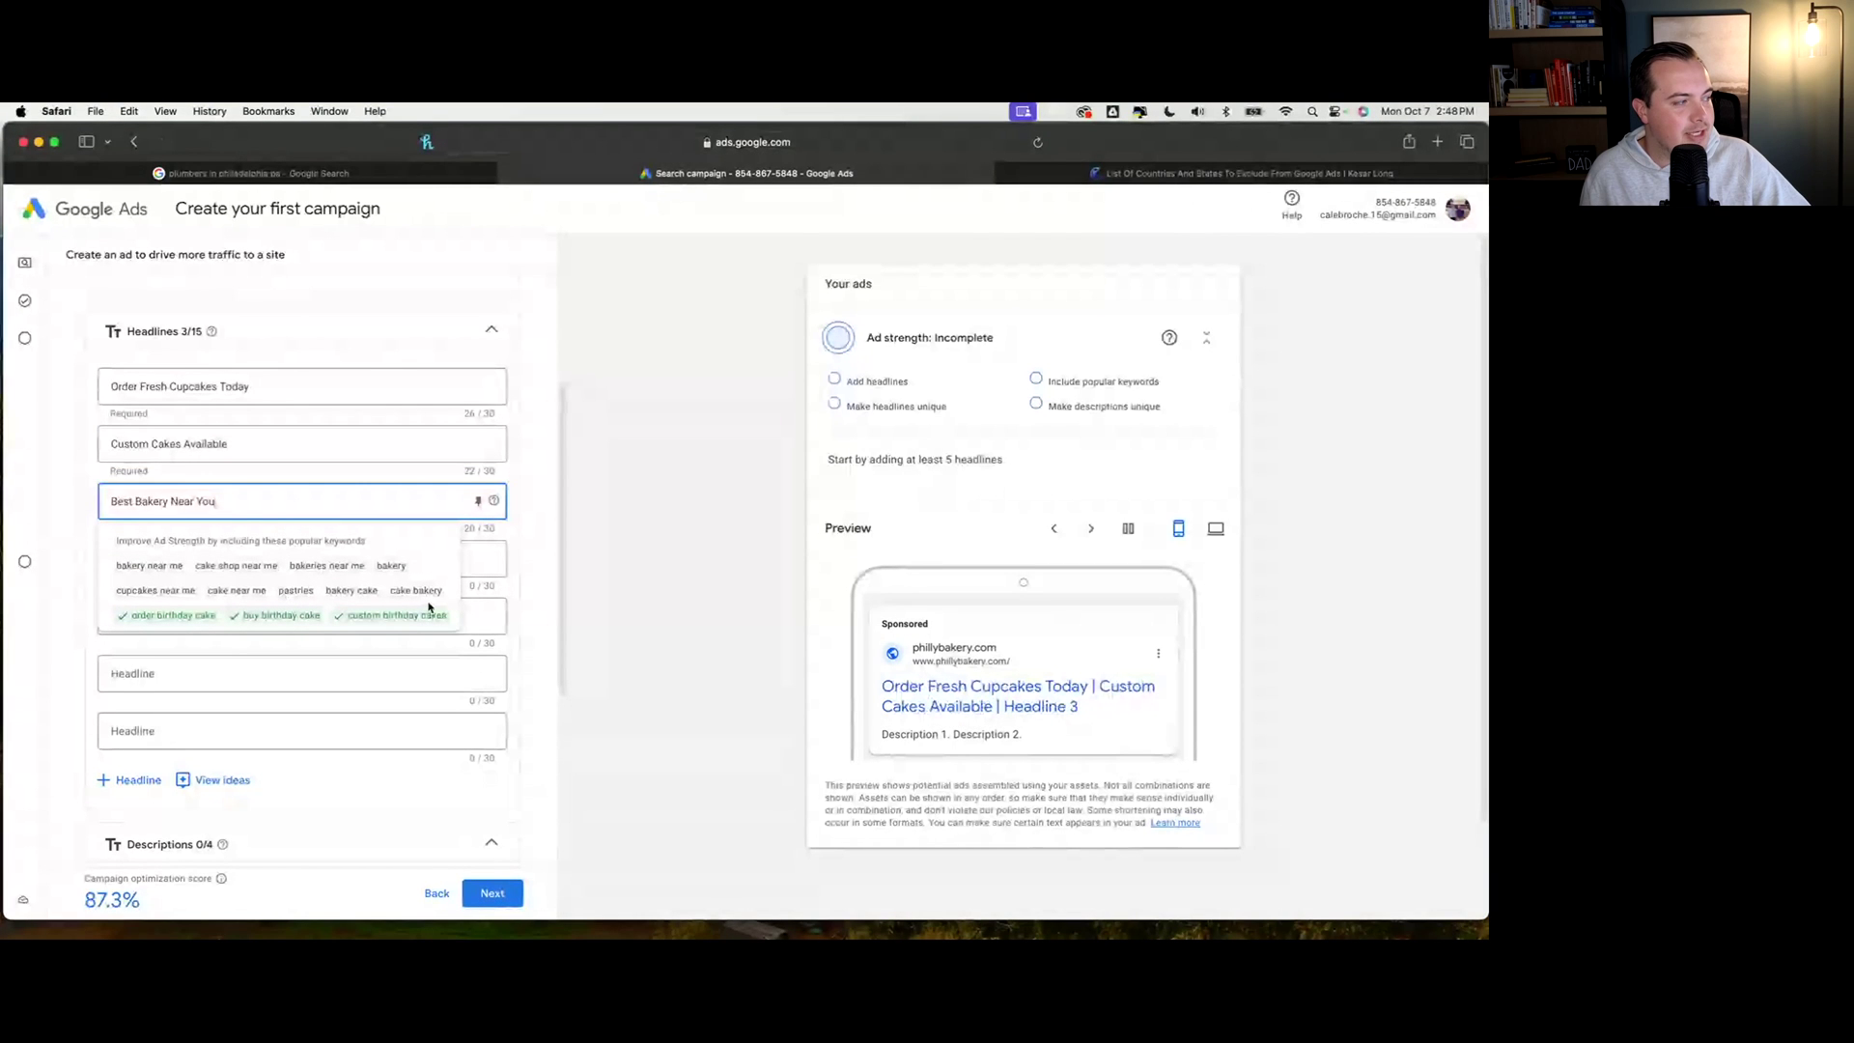
Enter 'In Business For Over 10 Years' and 'Locally-Owned & Operated' as headlines four and five
click(211, 617)
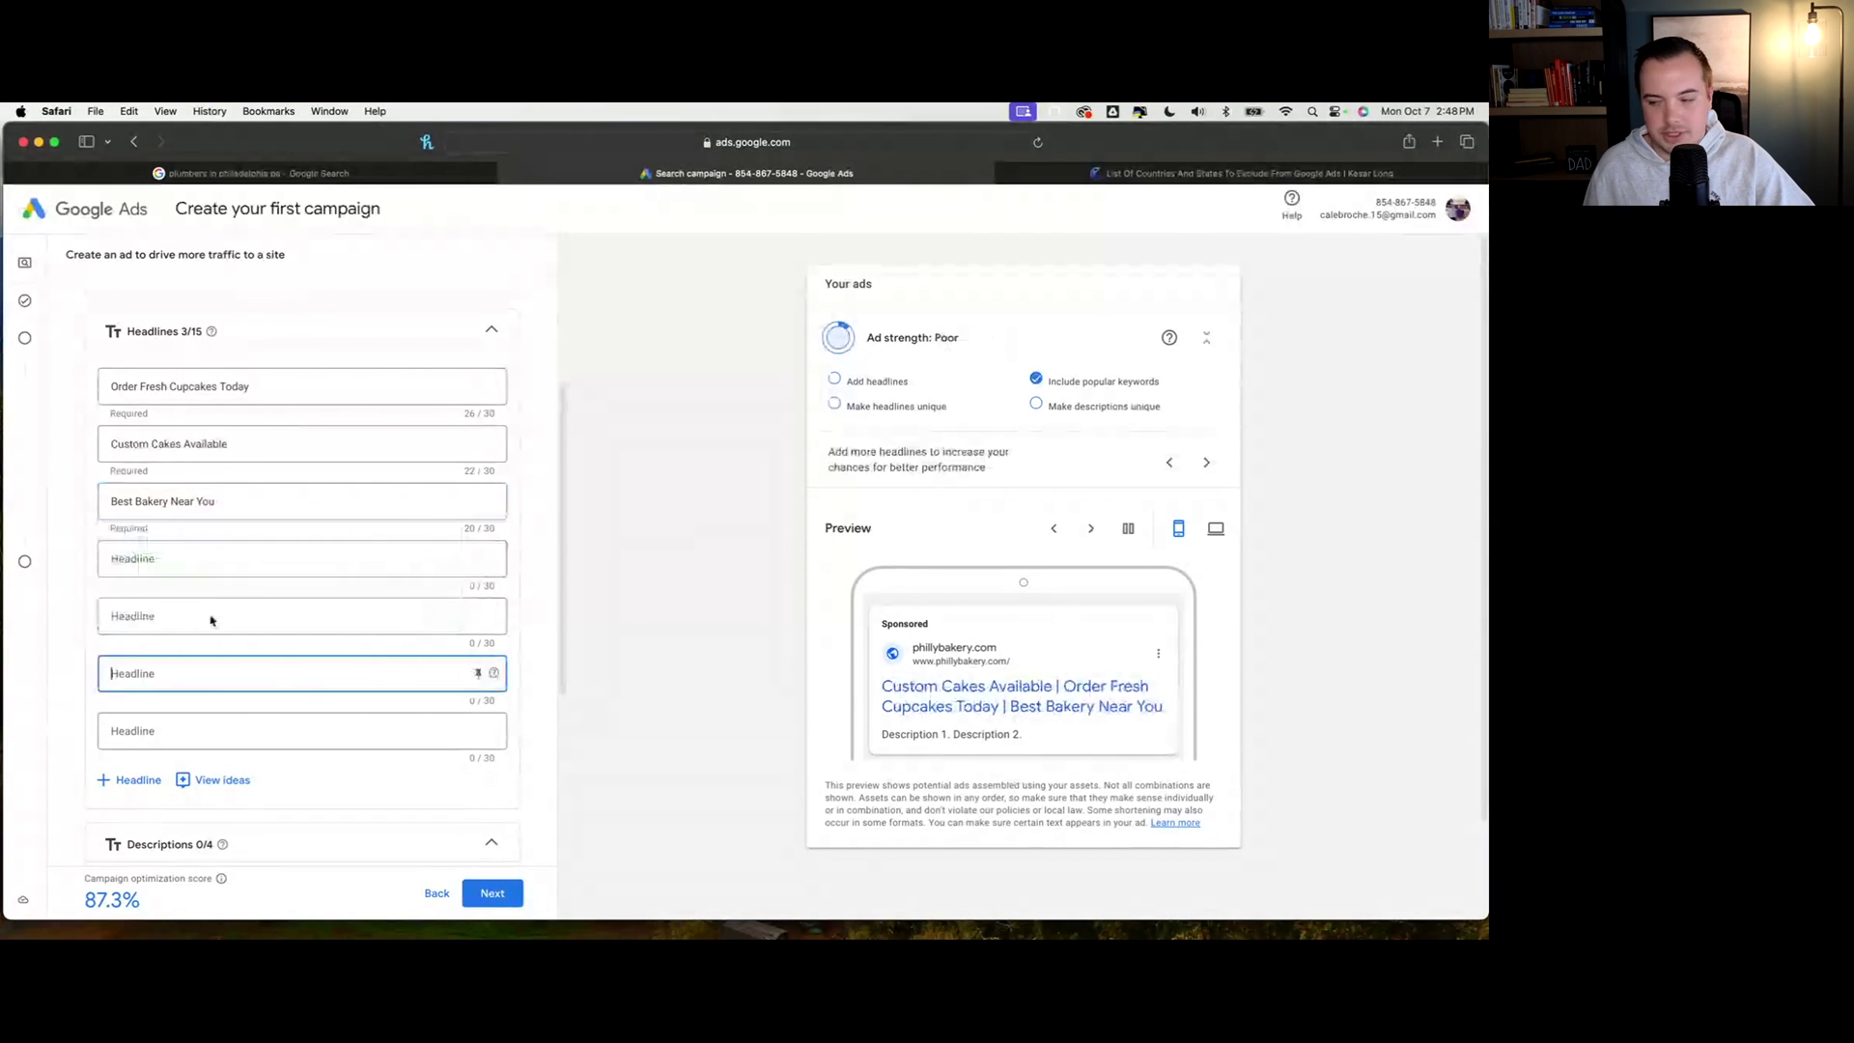
click(181, 552)
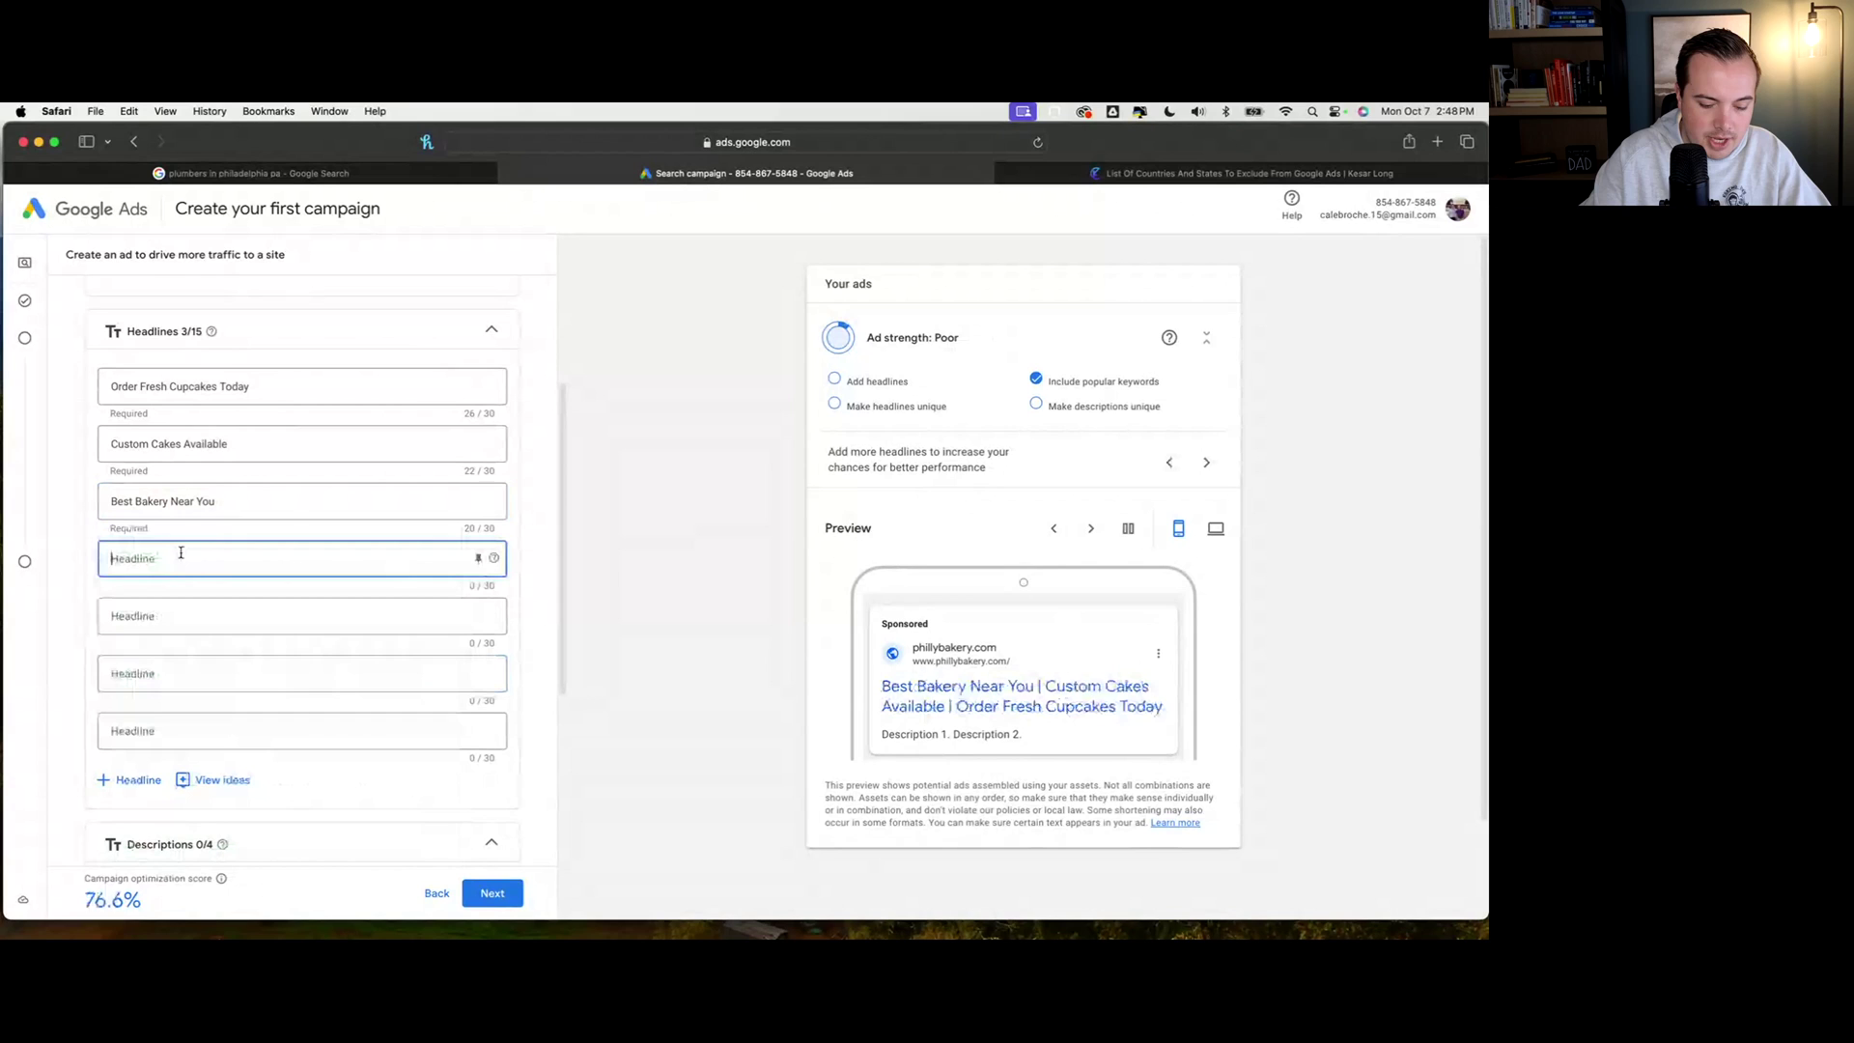
text(B)
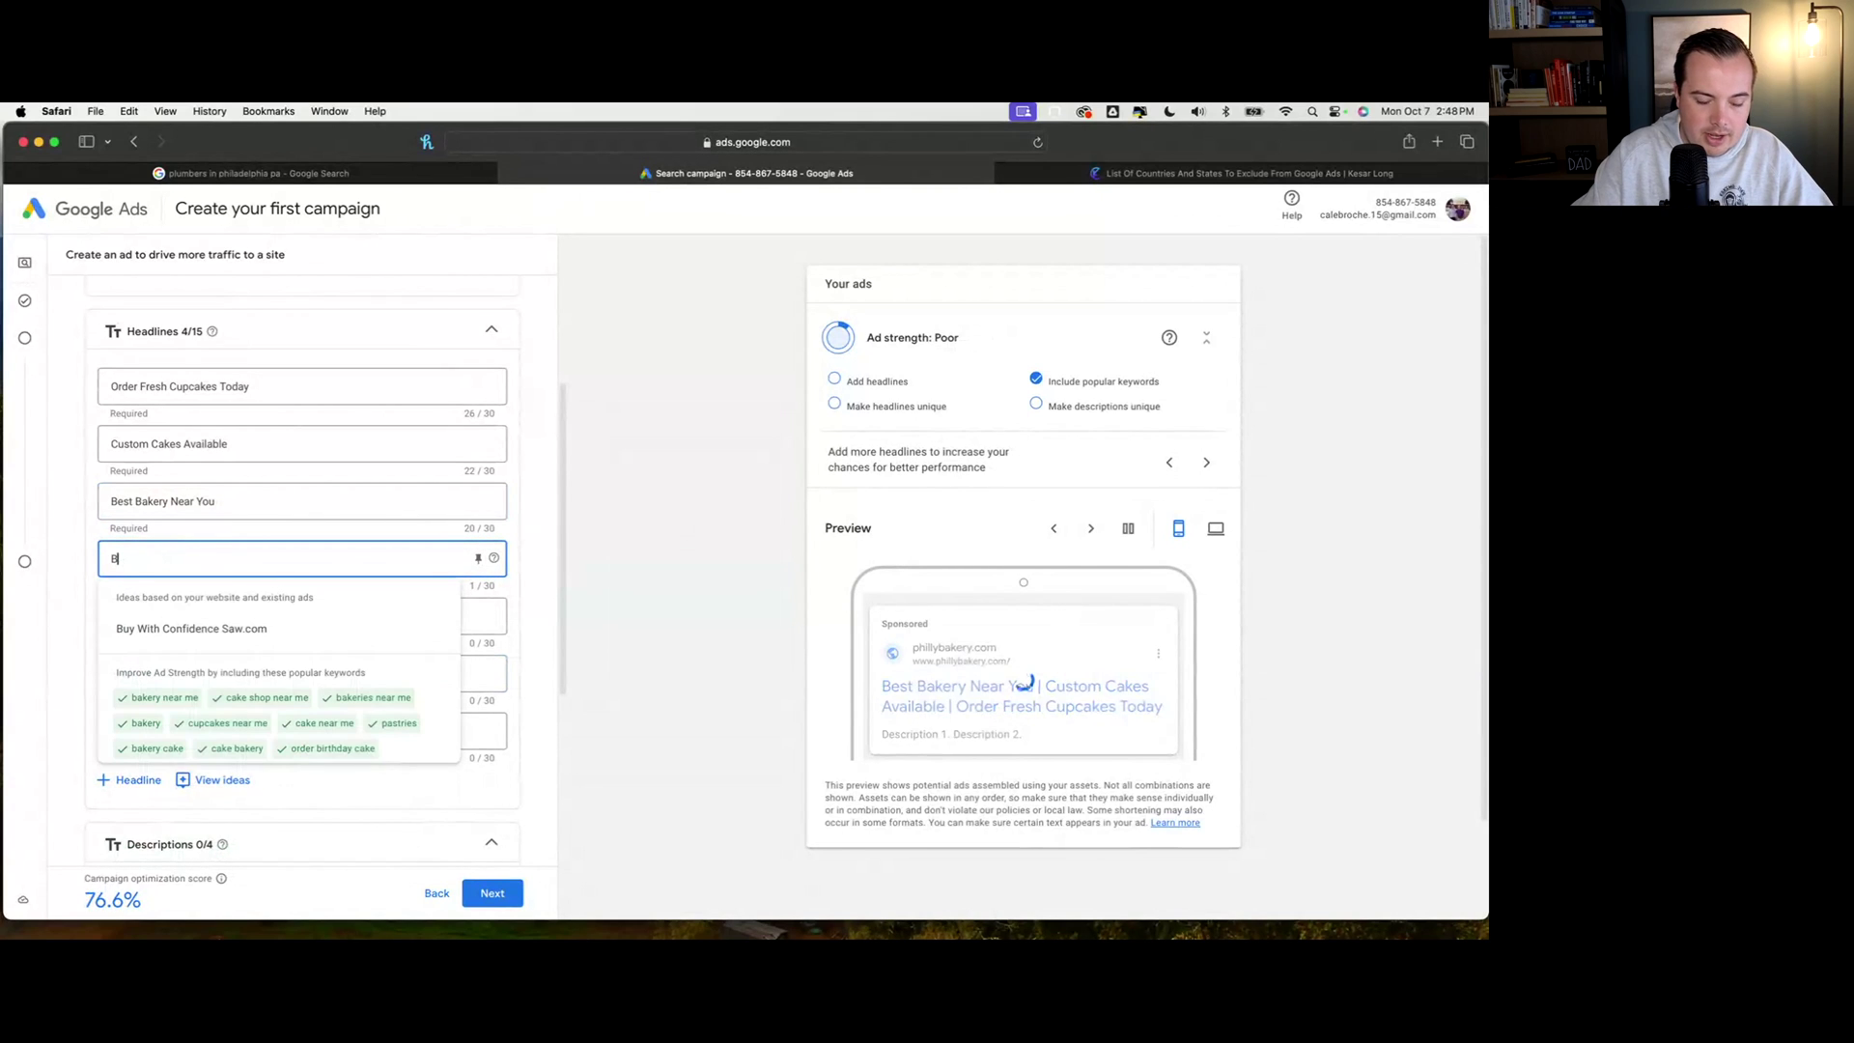
text(a)
key(BackSpace)
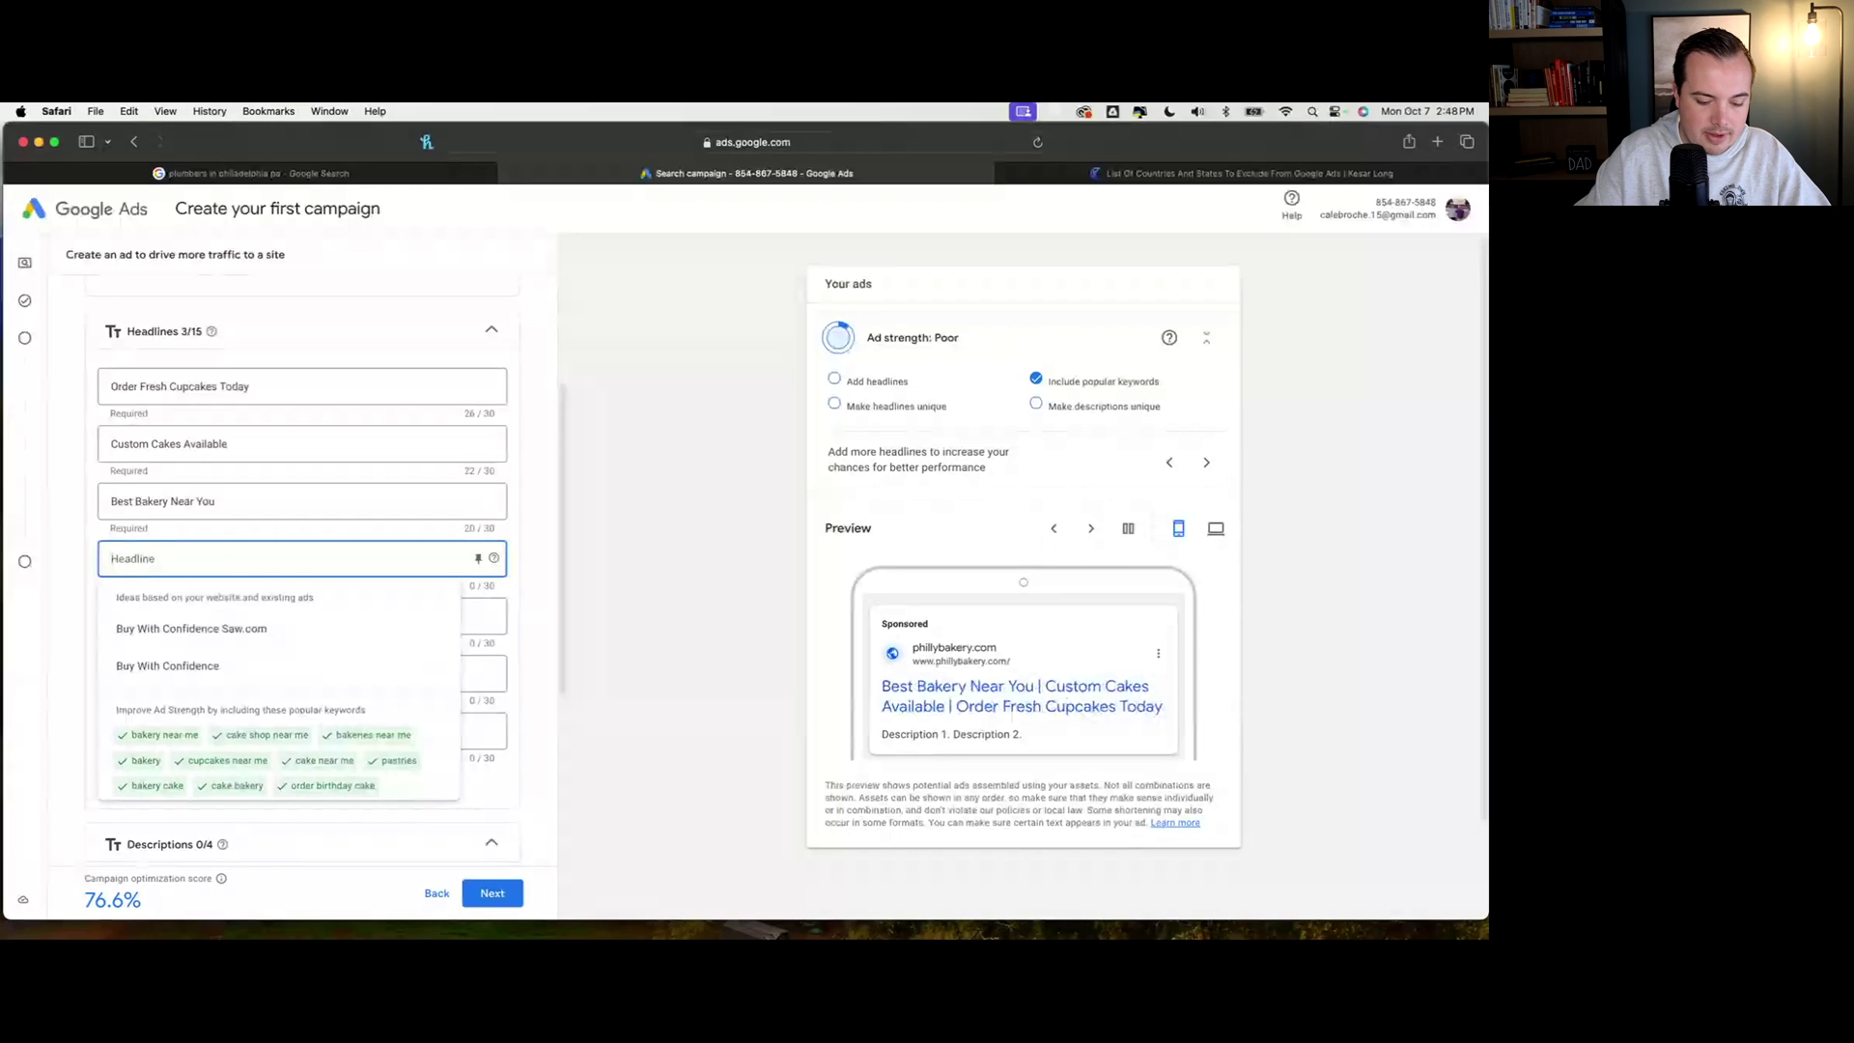
text(In Business)
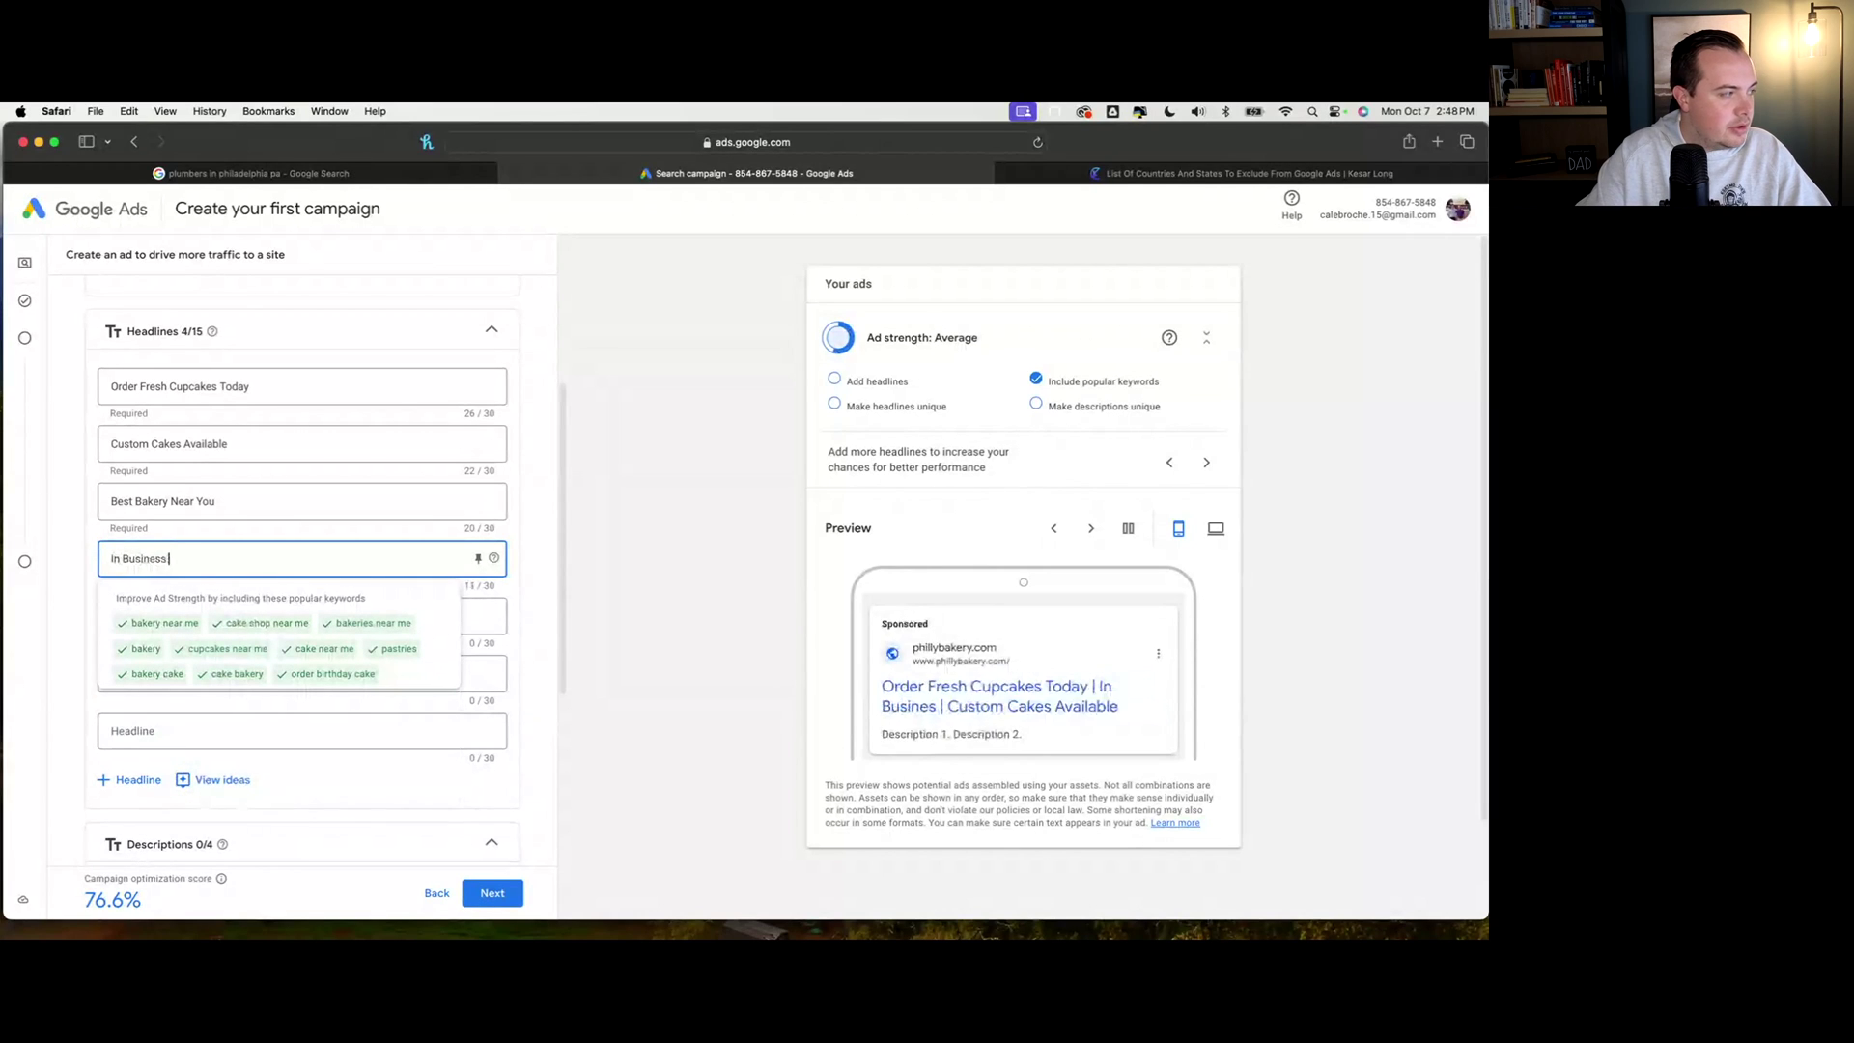
text( For)
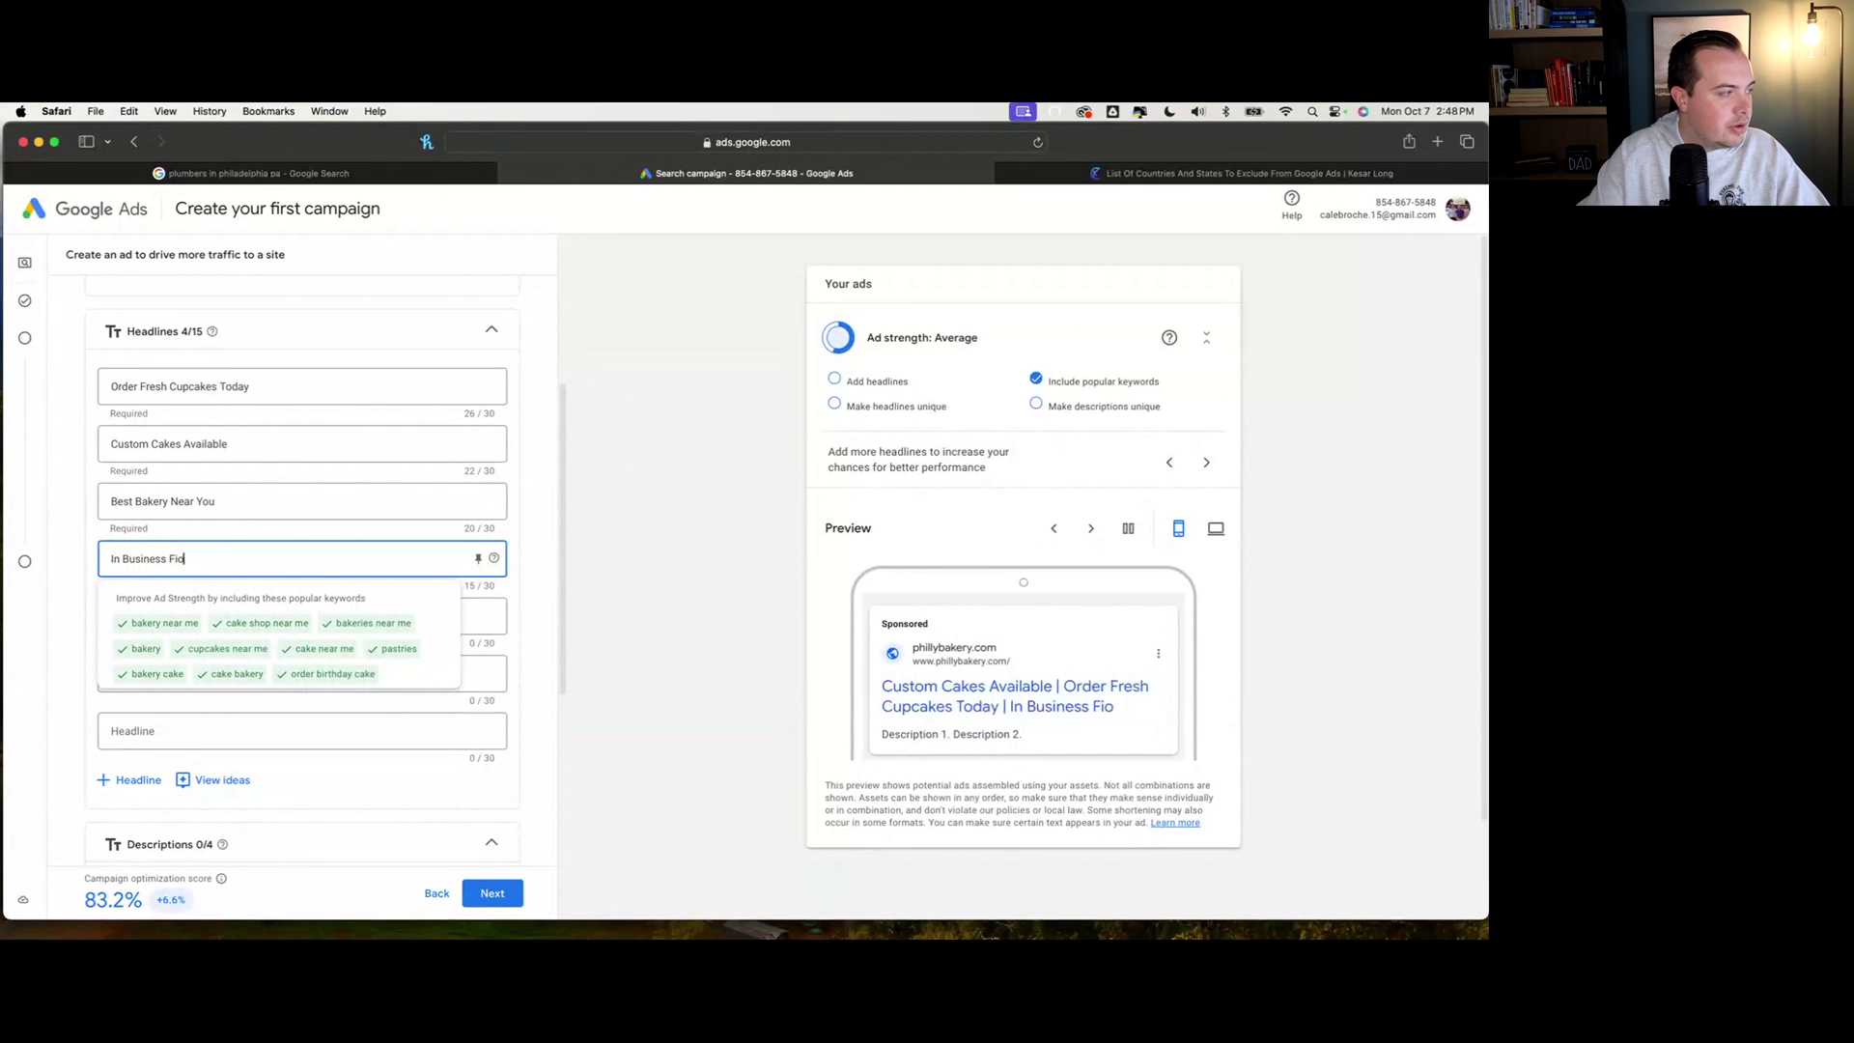
text( Over 10)
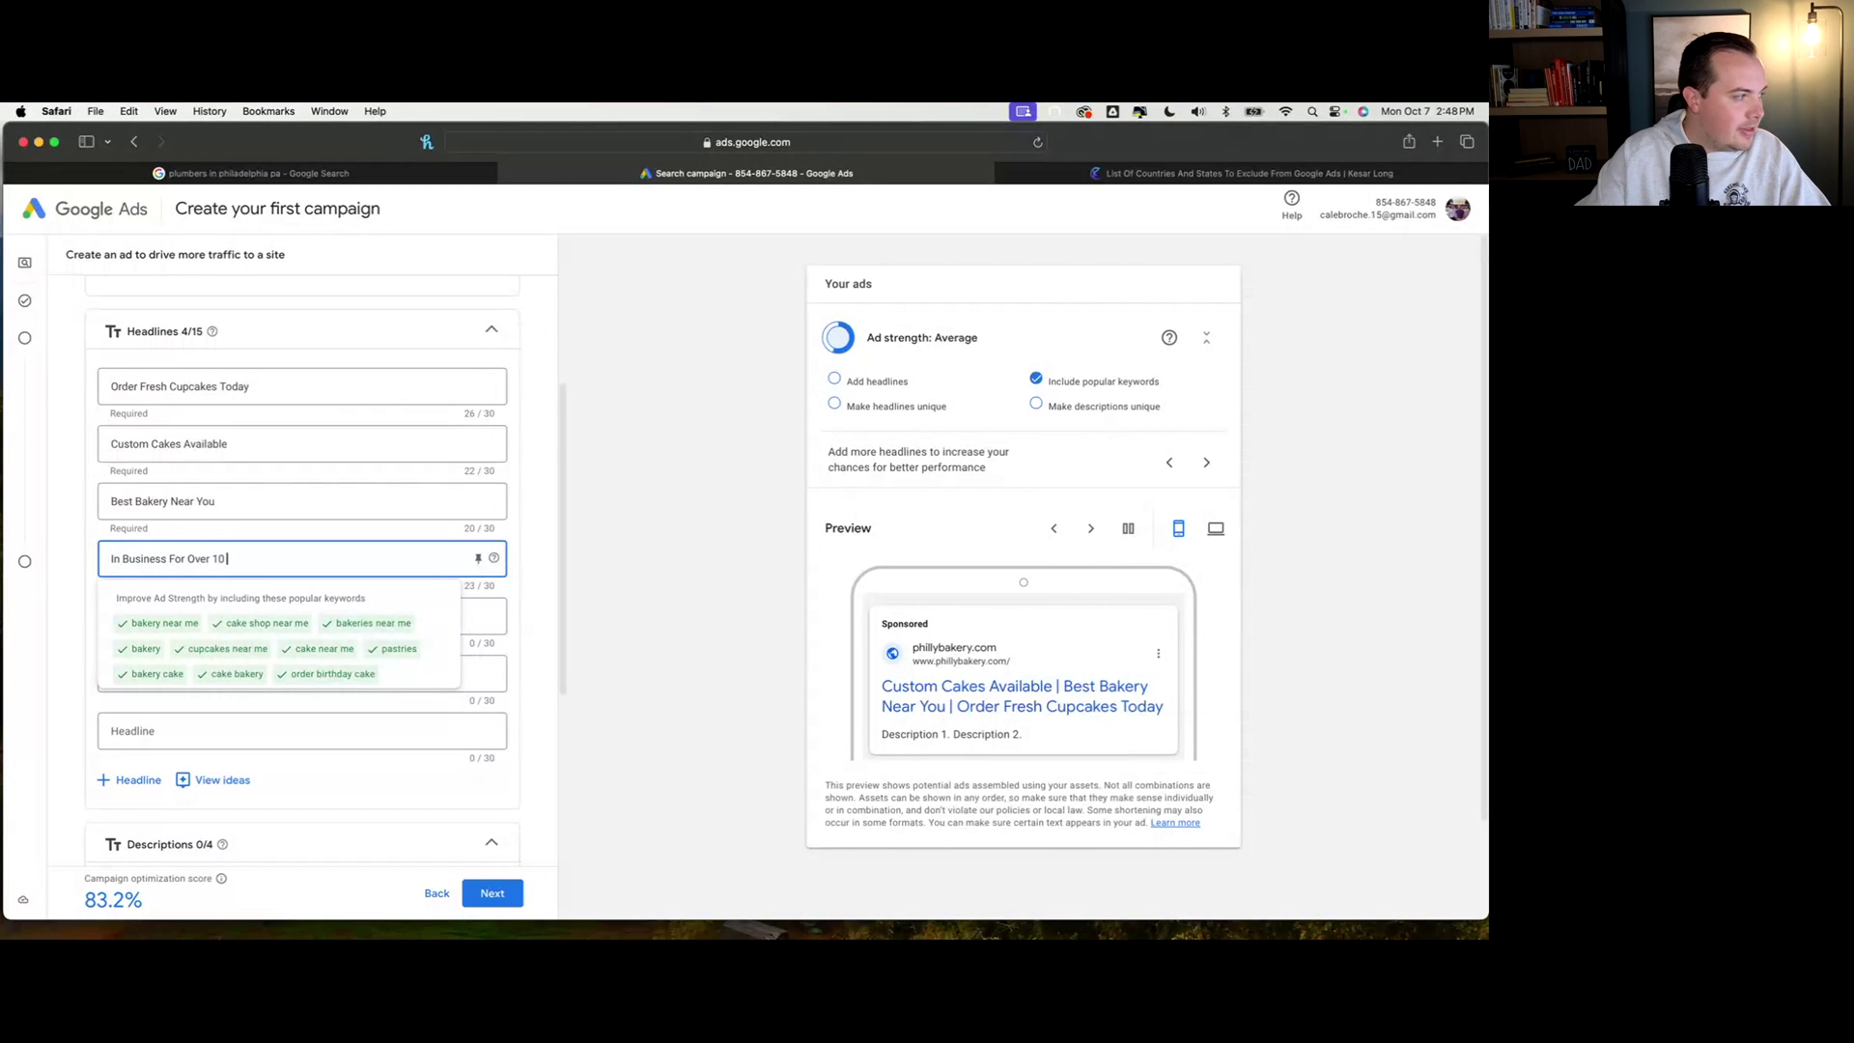
text( Years)
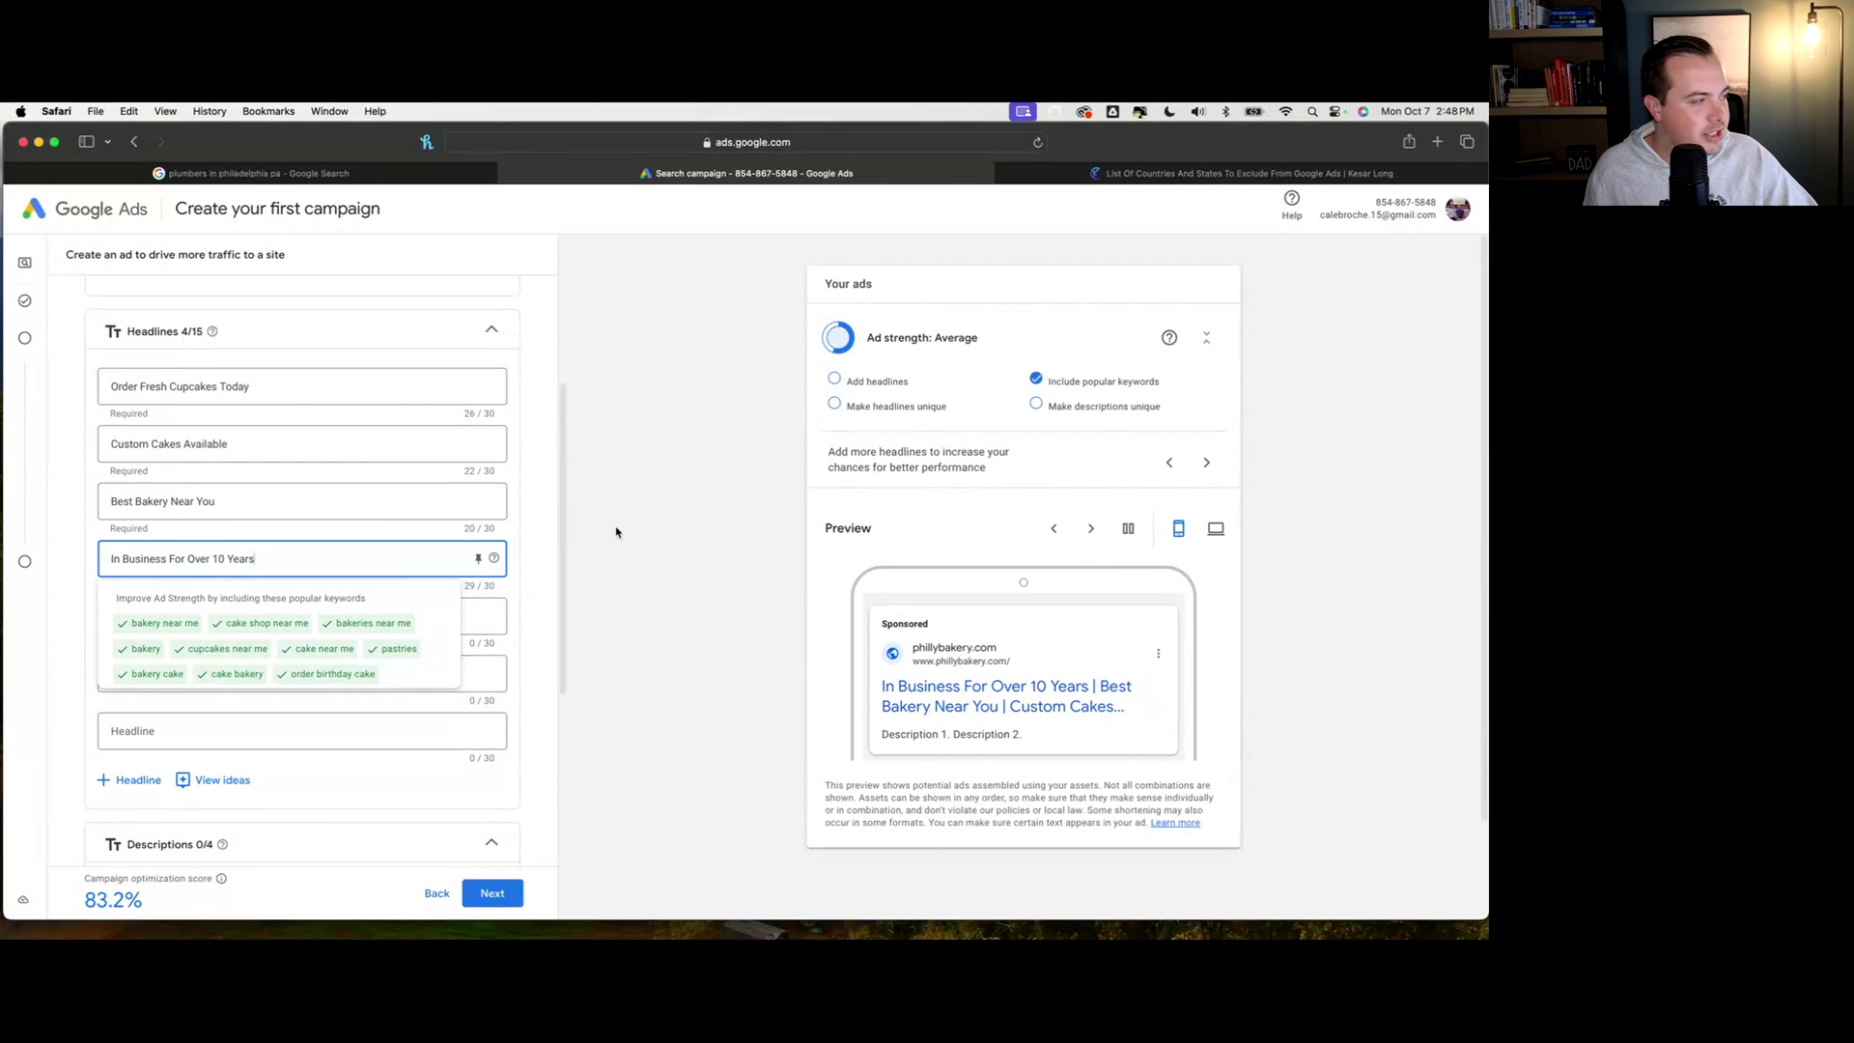
key(Tab)
click(358, 620)
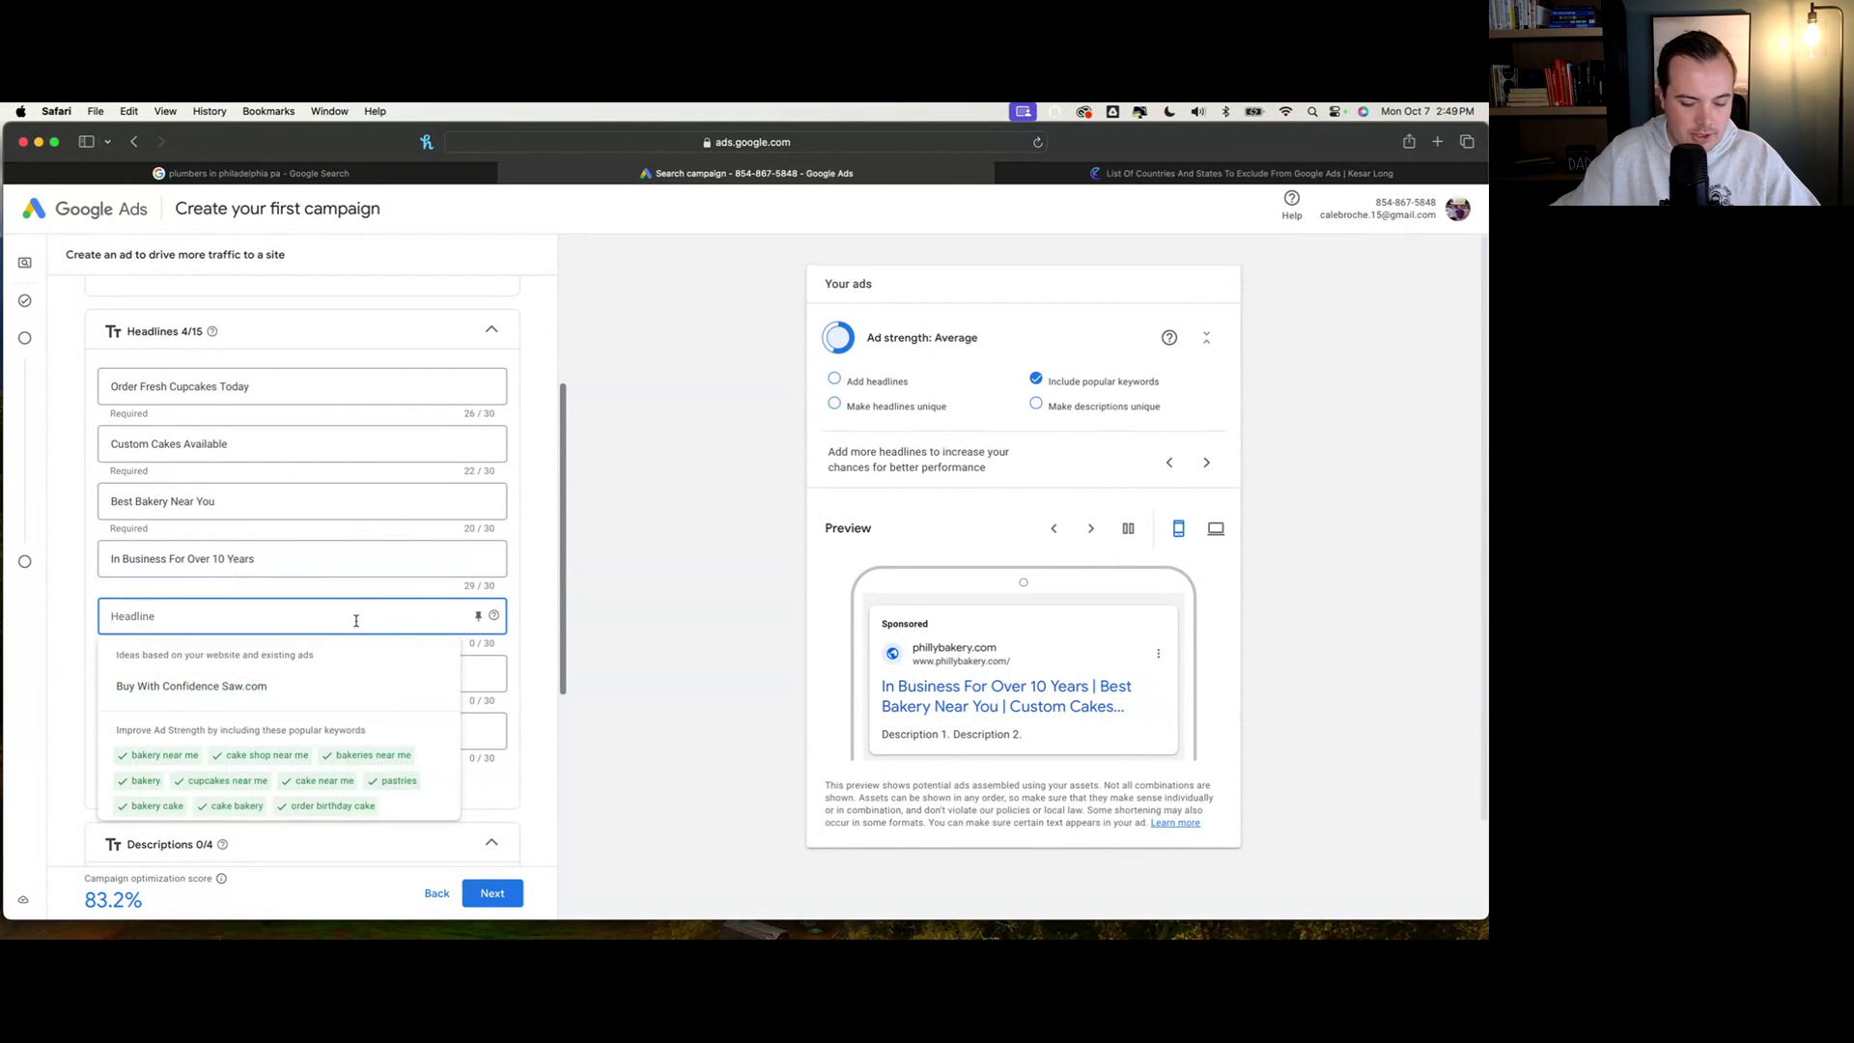
text(Locally-Ow)
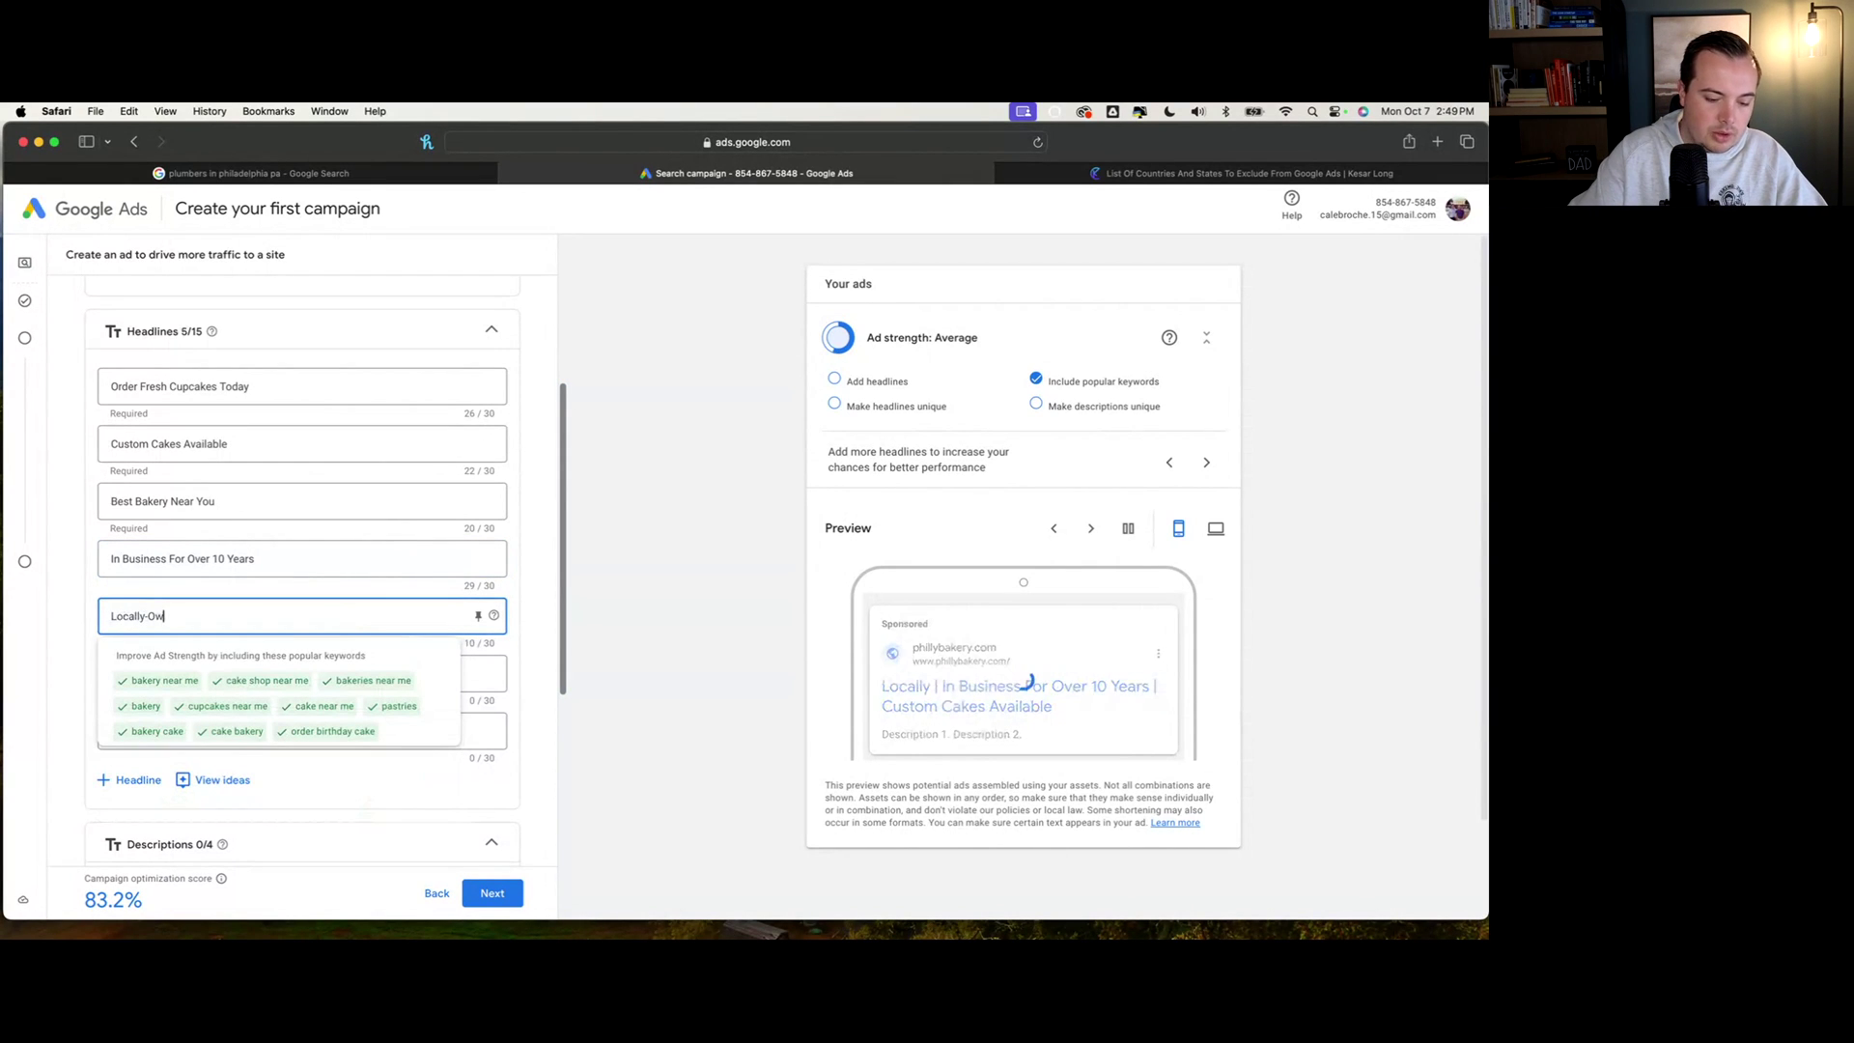
text(ned & Operated)
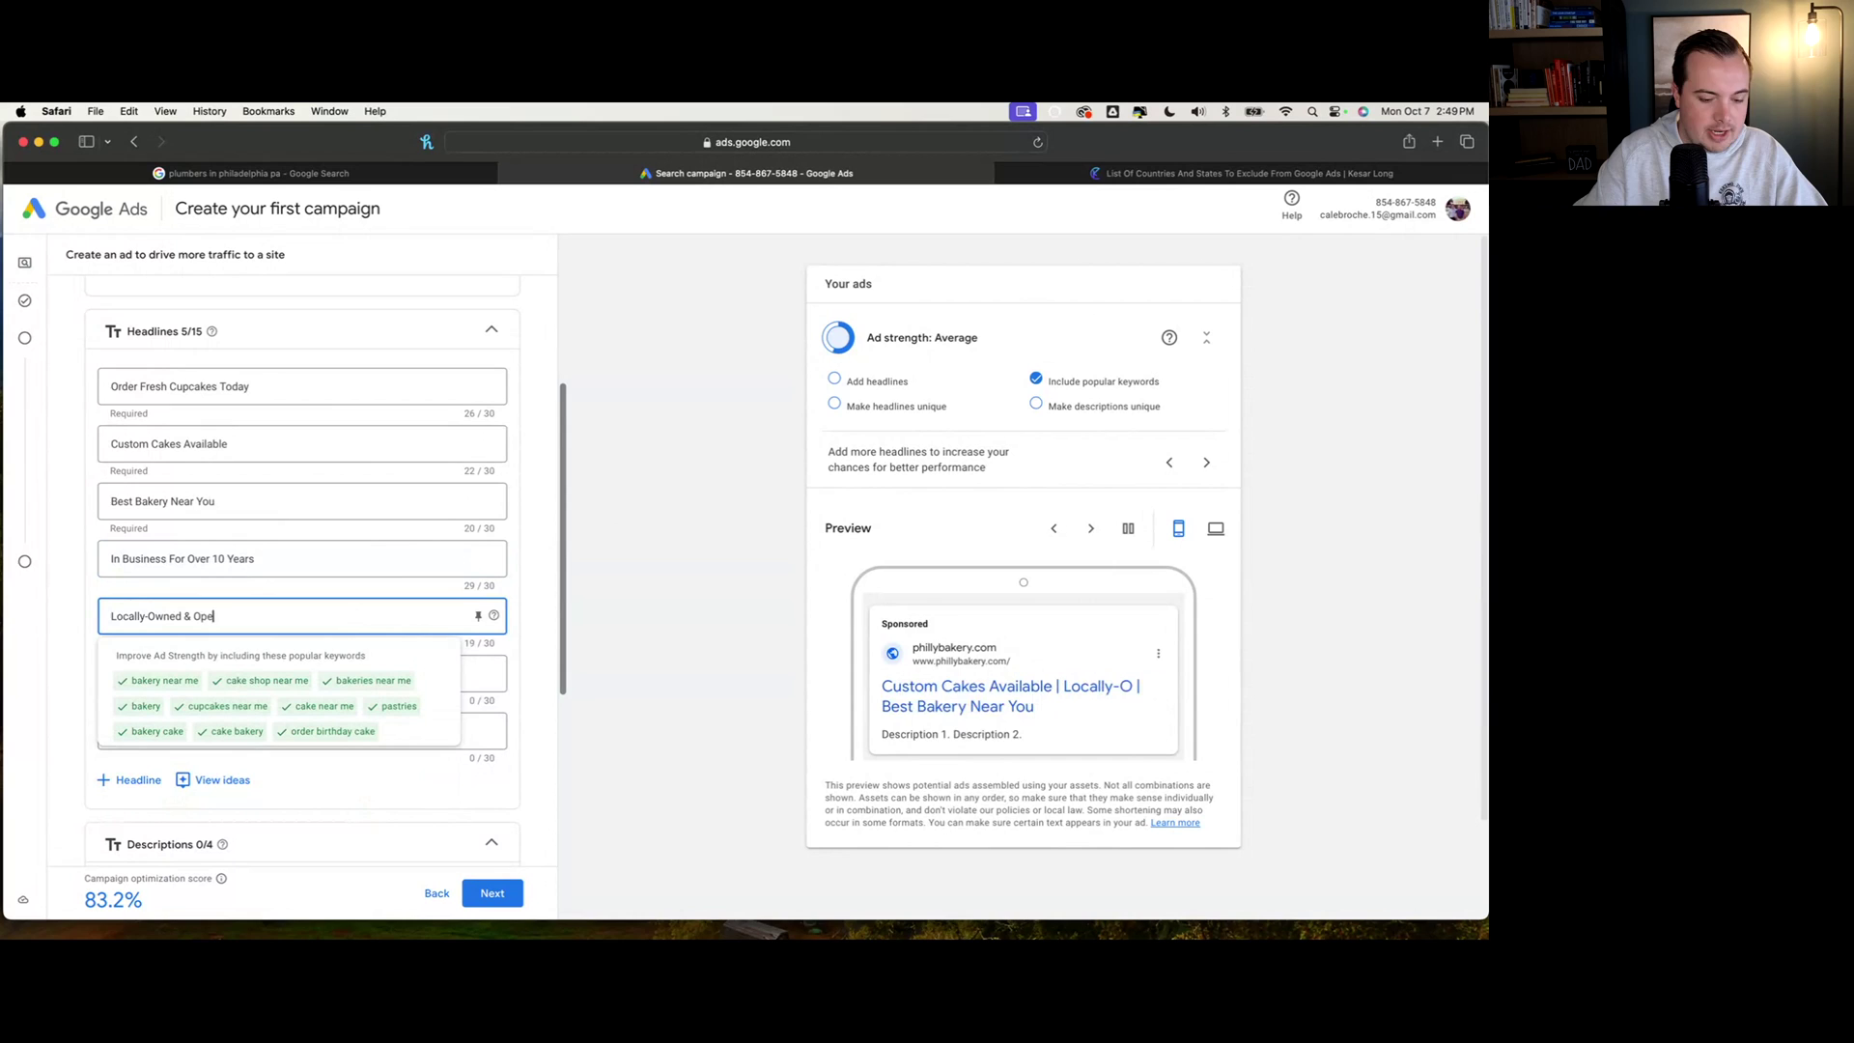
click(541, 472)
scroll(492, 570, down, 3)
scroll(492, 578, down, 3)
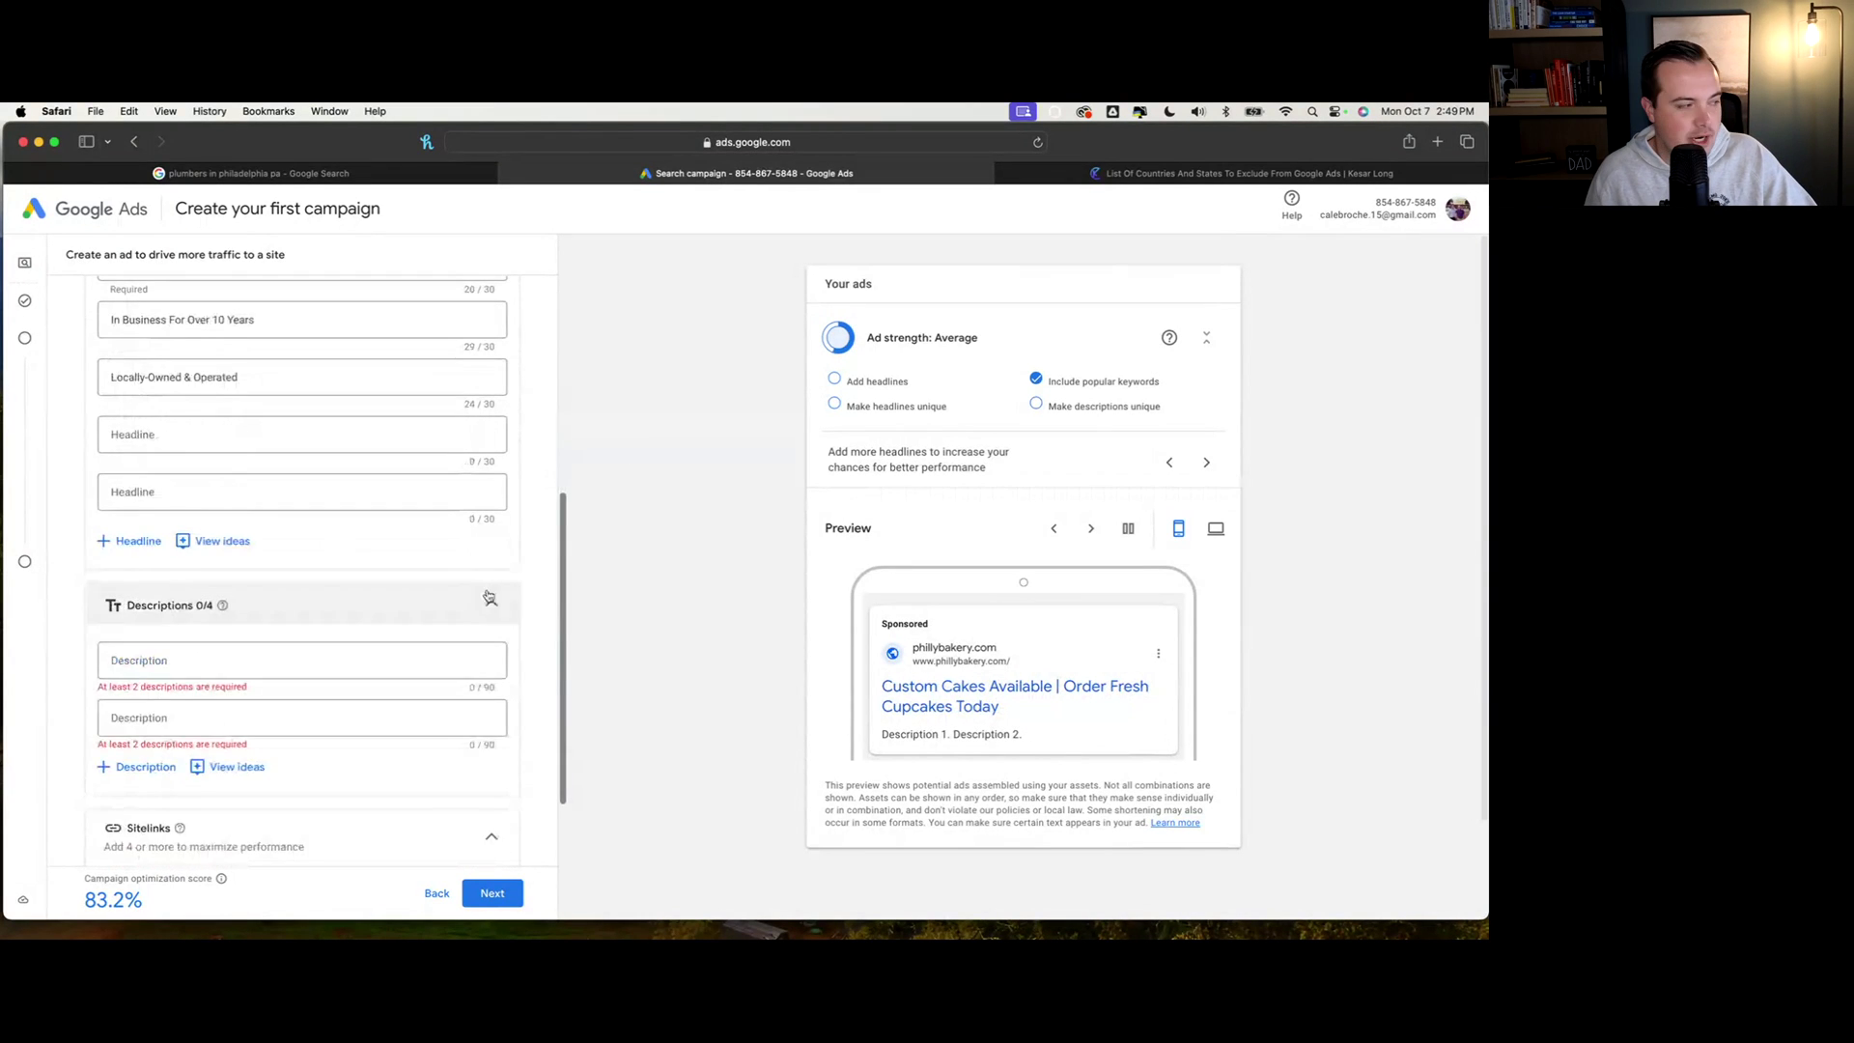
Paste the fresh-baked cupcakes and same-day orders sentences as Descriptions 1 and 2
click(193, 623)
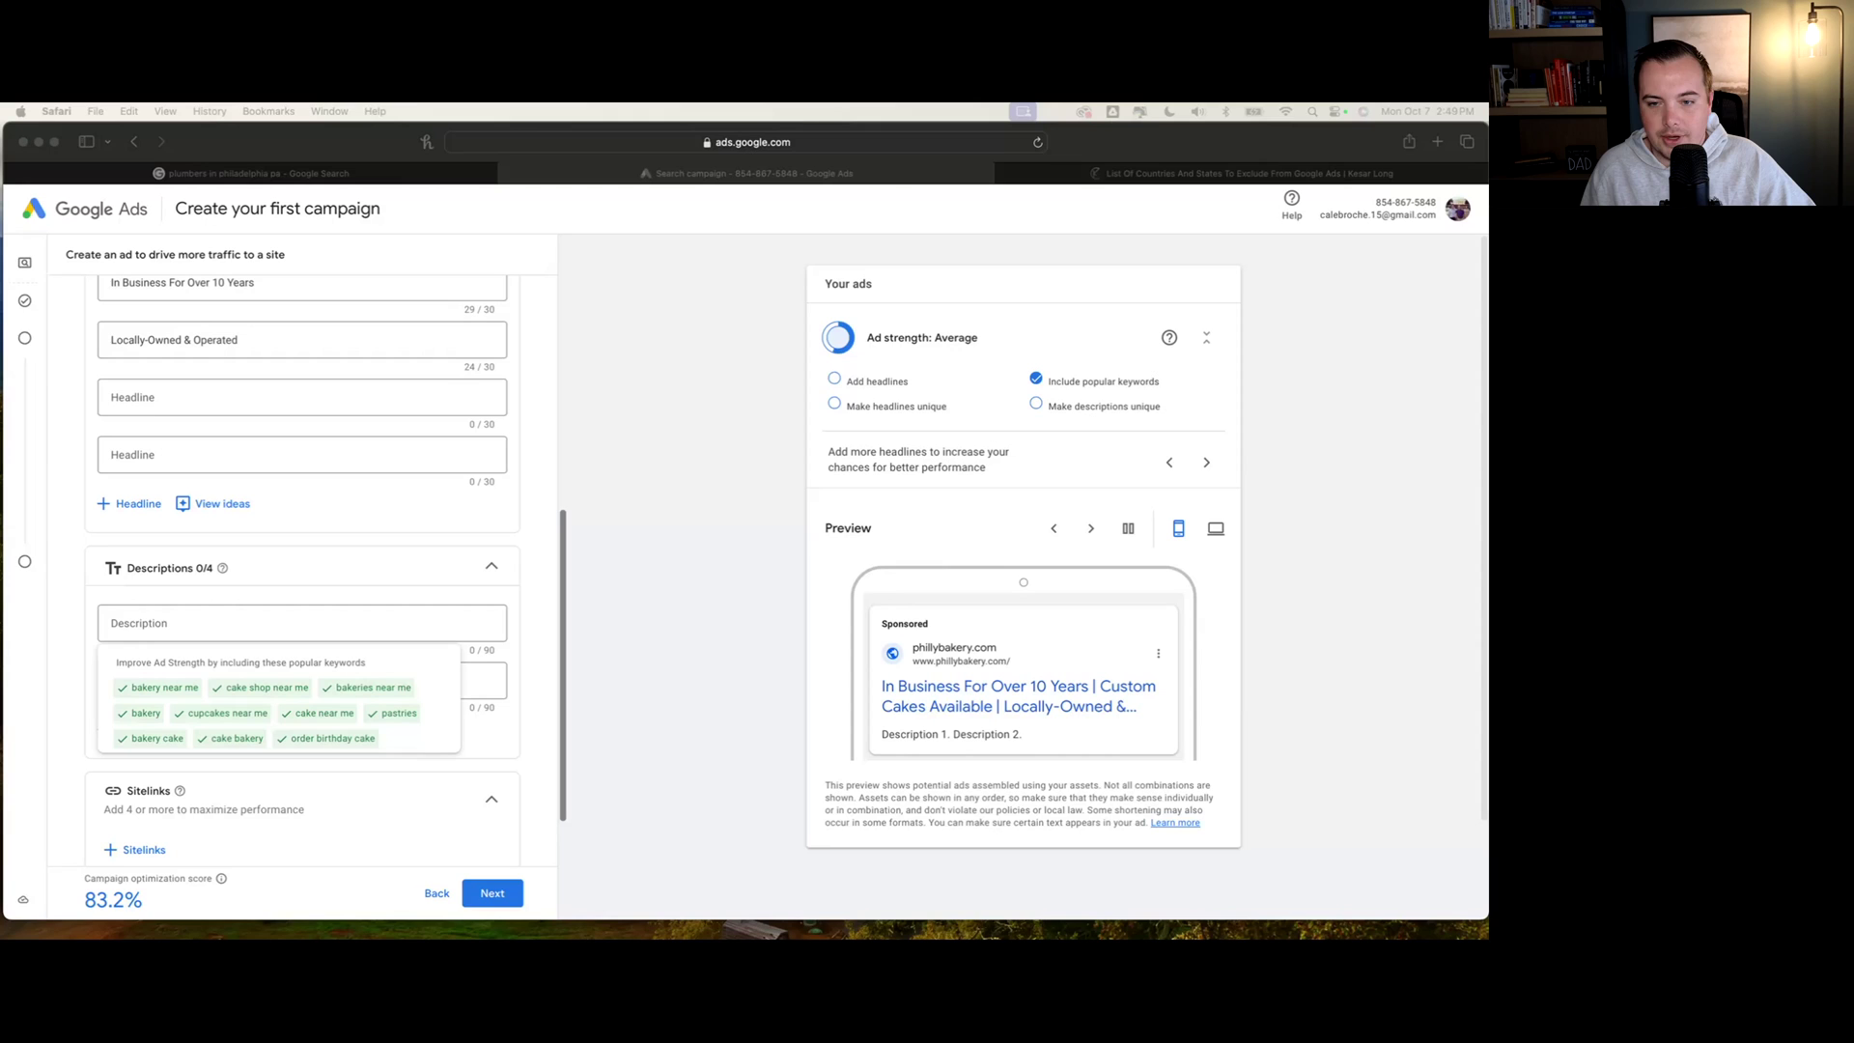
click(313, 625)
text(Delicious, fresh-baked cupcakes and cakes for all occasions.)
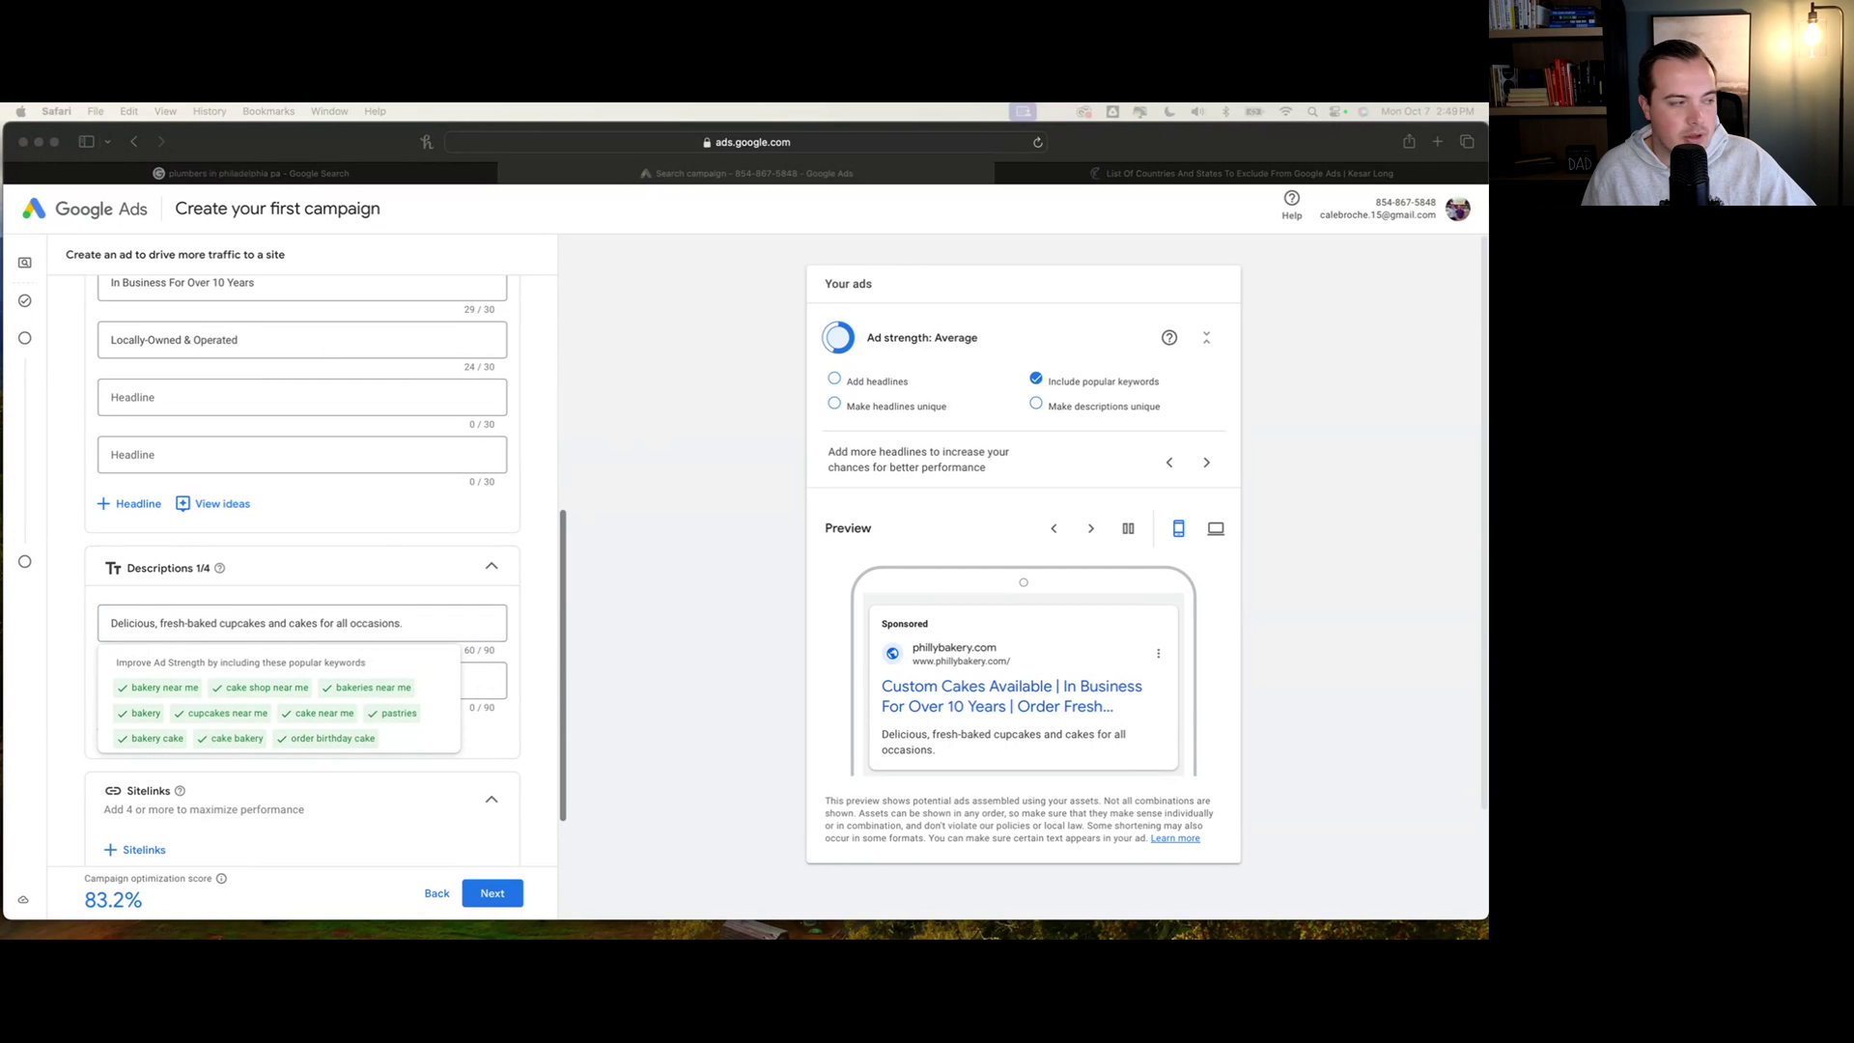
click(432, 558)
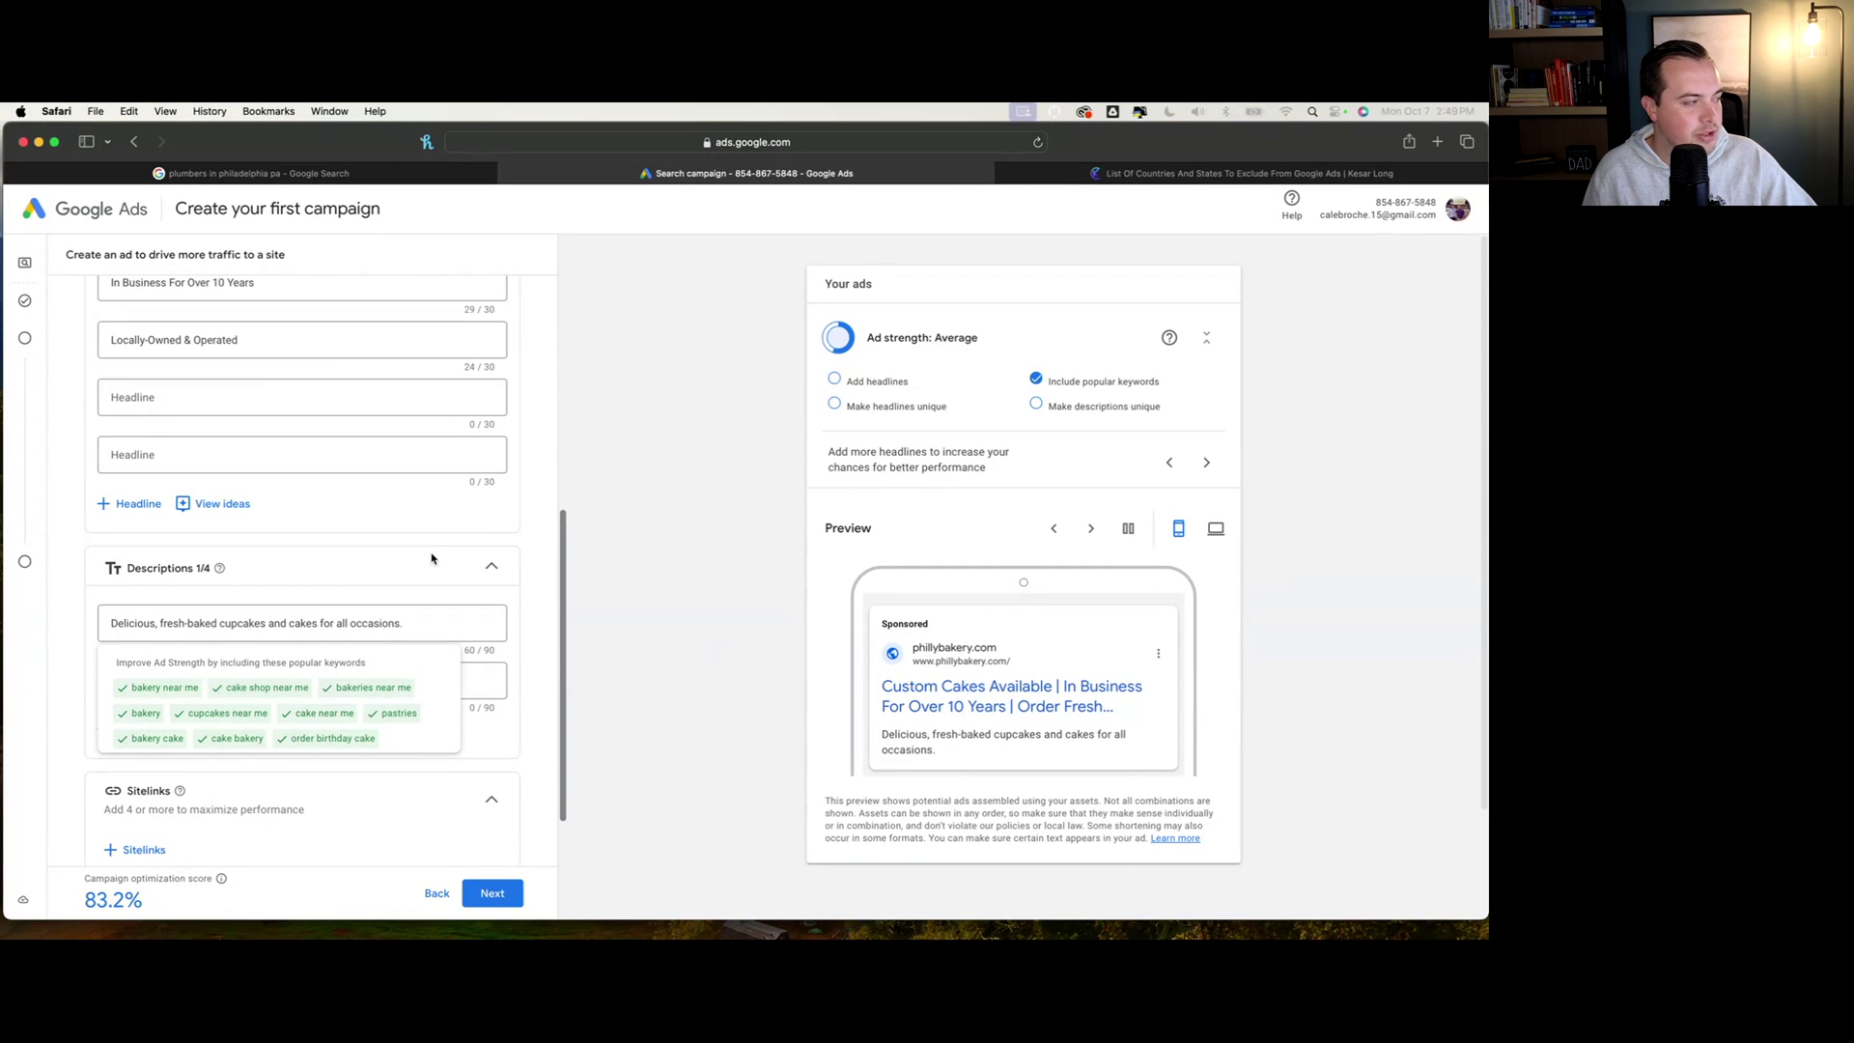
click(490, 681)
text(Same-day orders available. Visit our bakery or order online!)
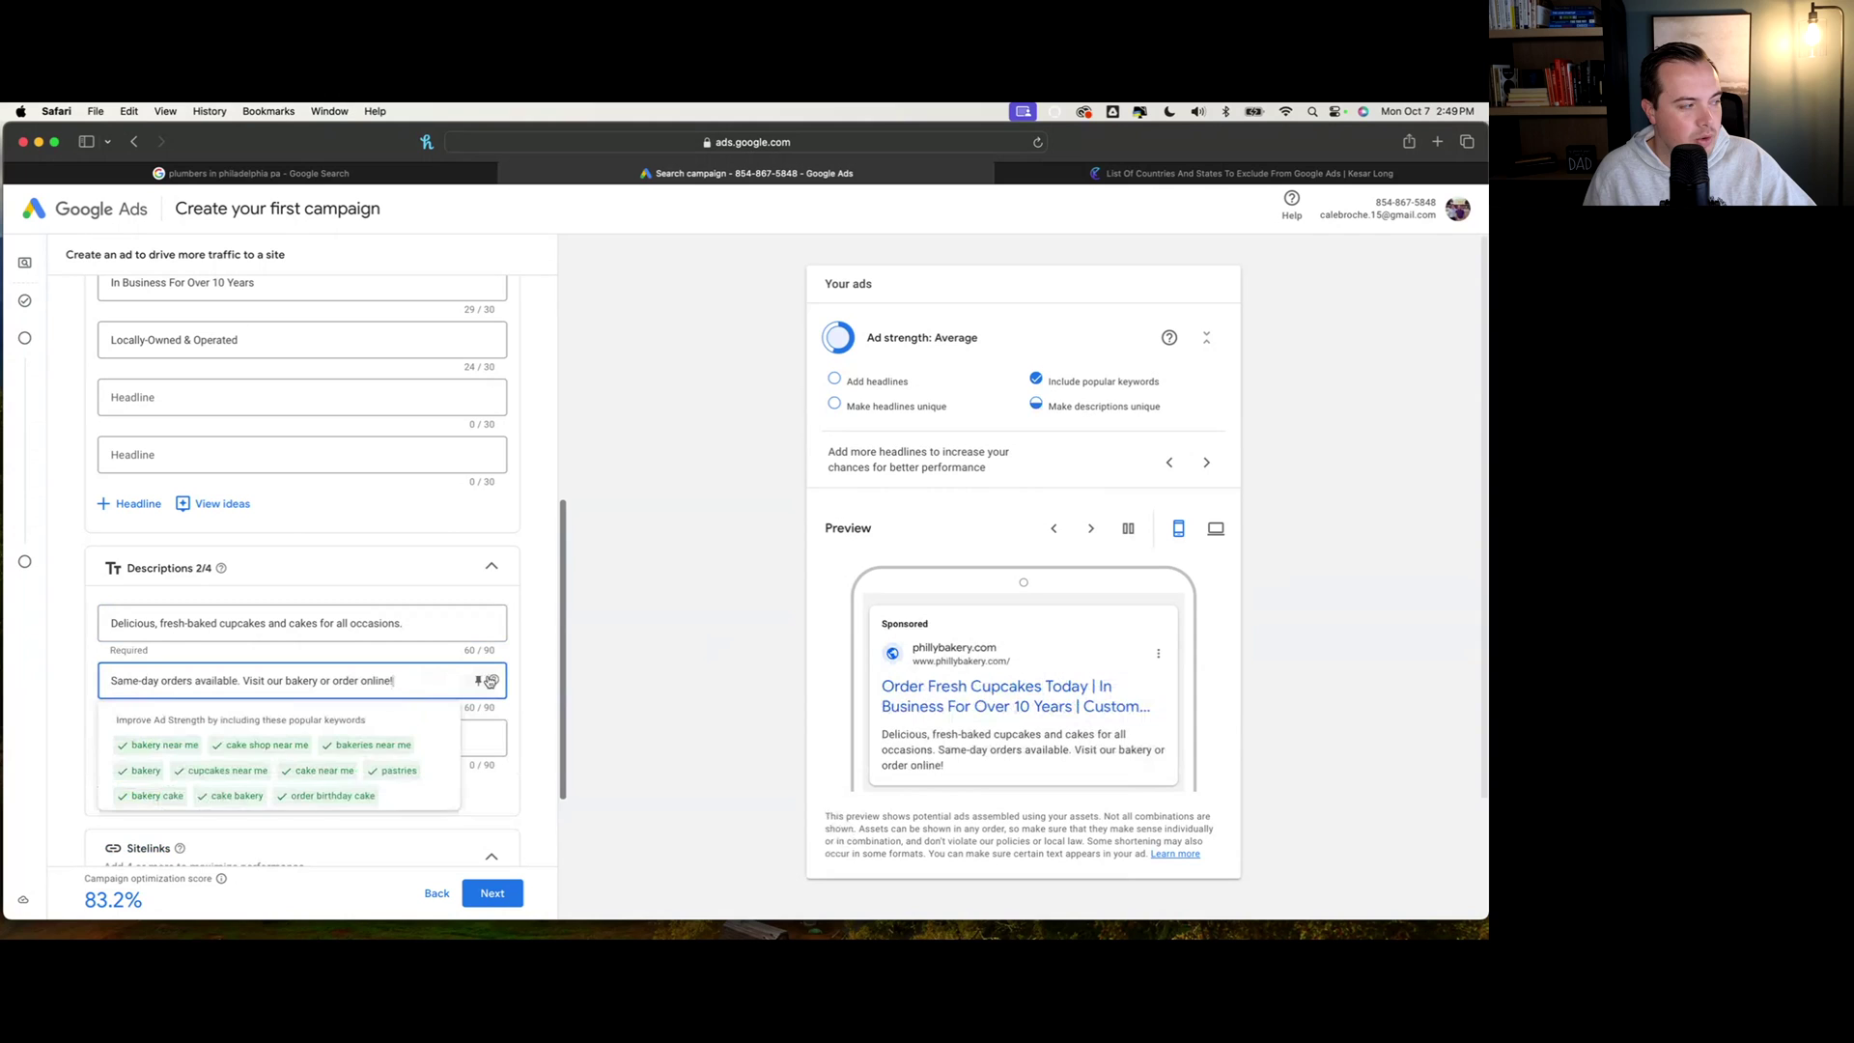
click(541, 662)
Cycle through three ad preview variations with the preview's next arrow
scroll(530, 697, down, 3)
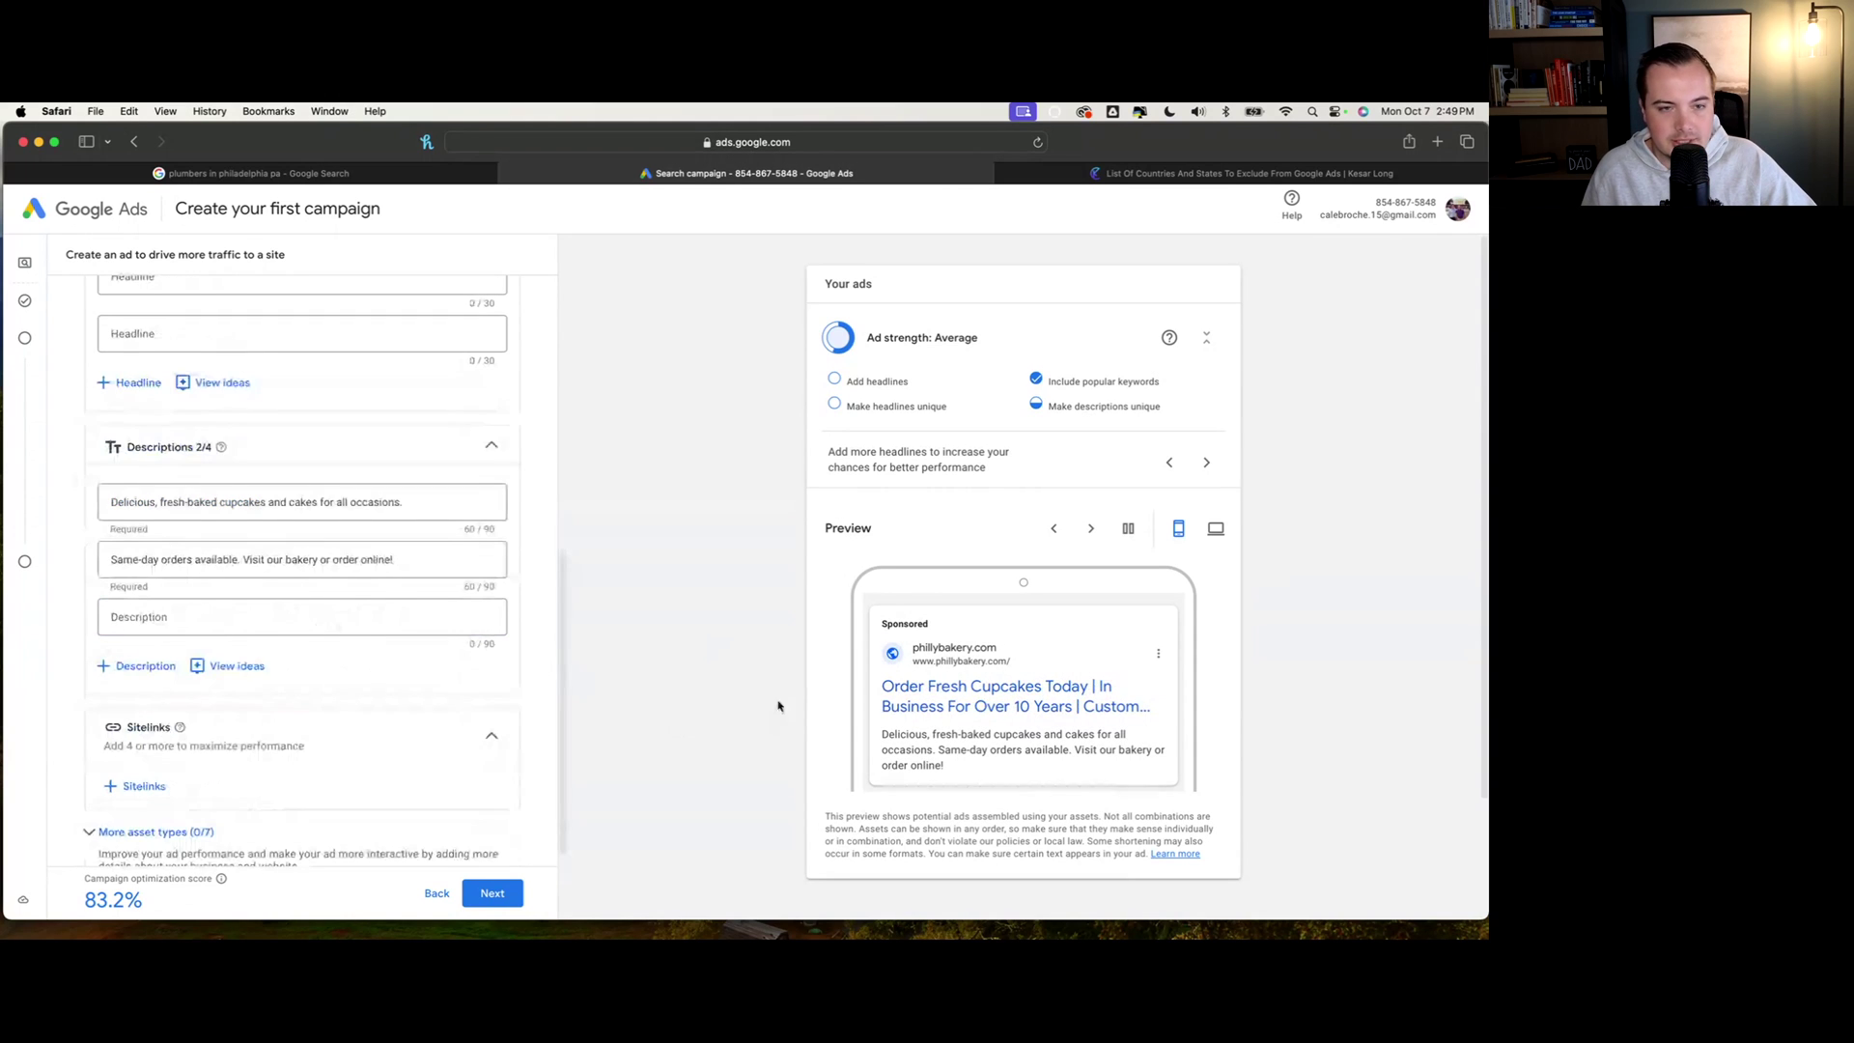
drag(969, 765, 878, 721)
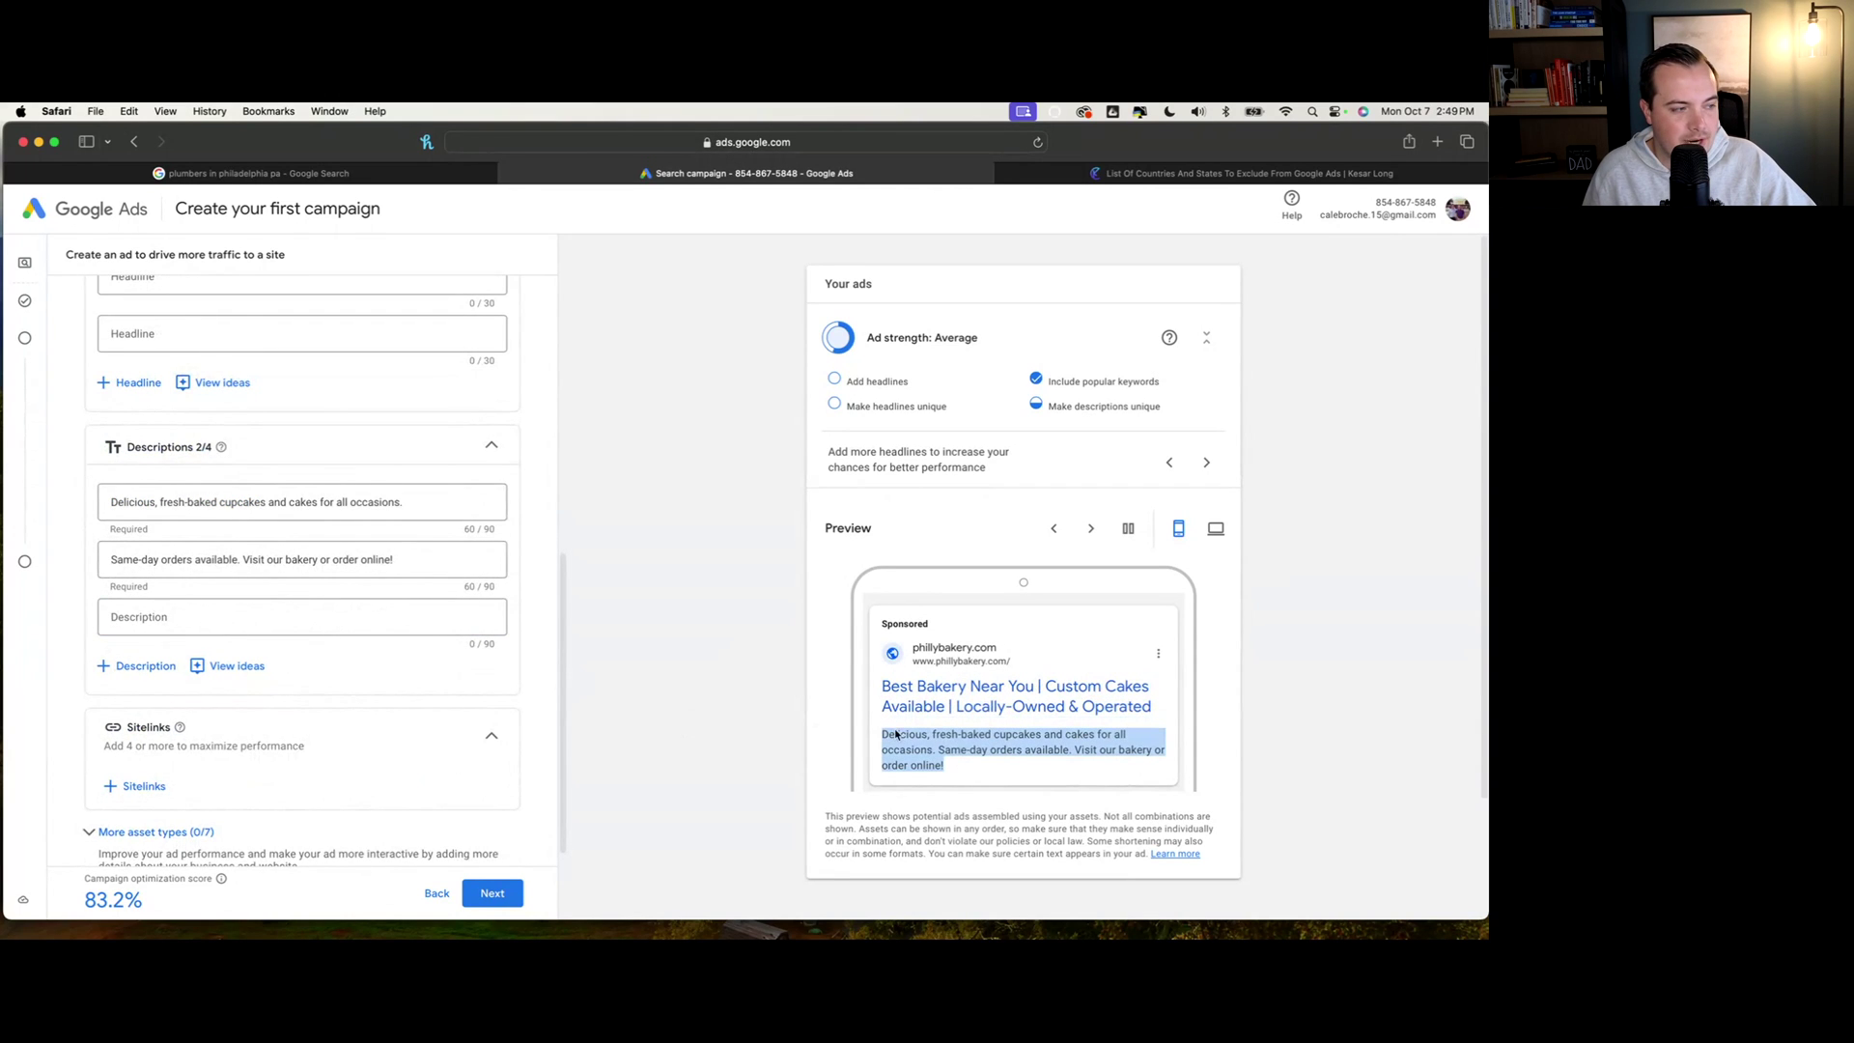
click(1092, 528)
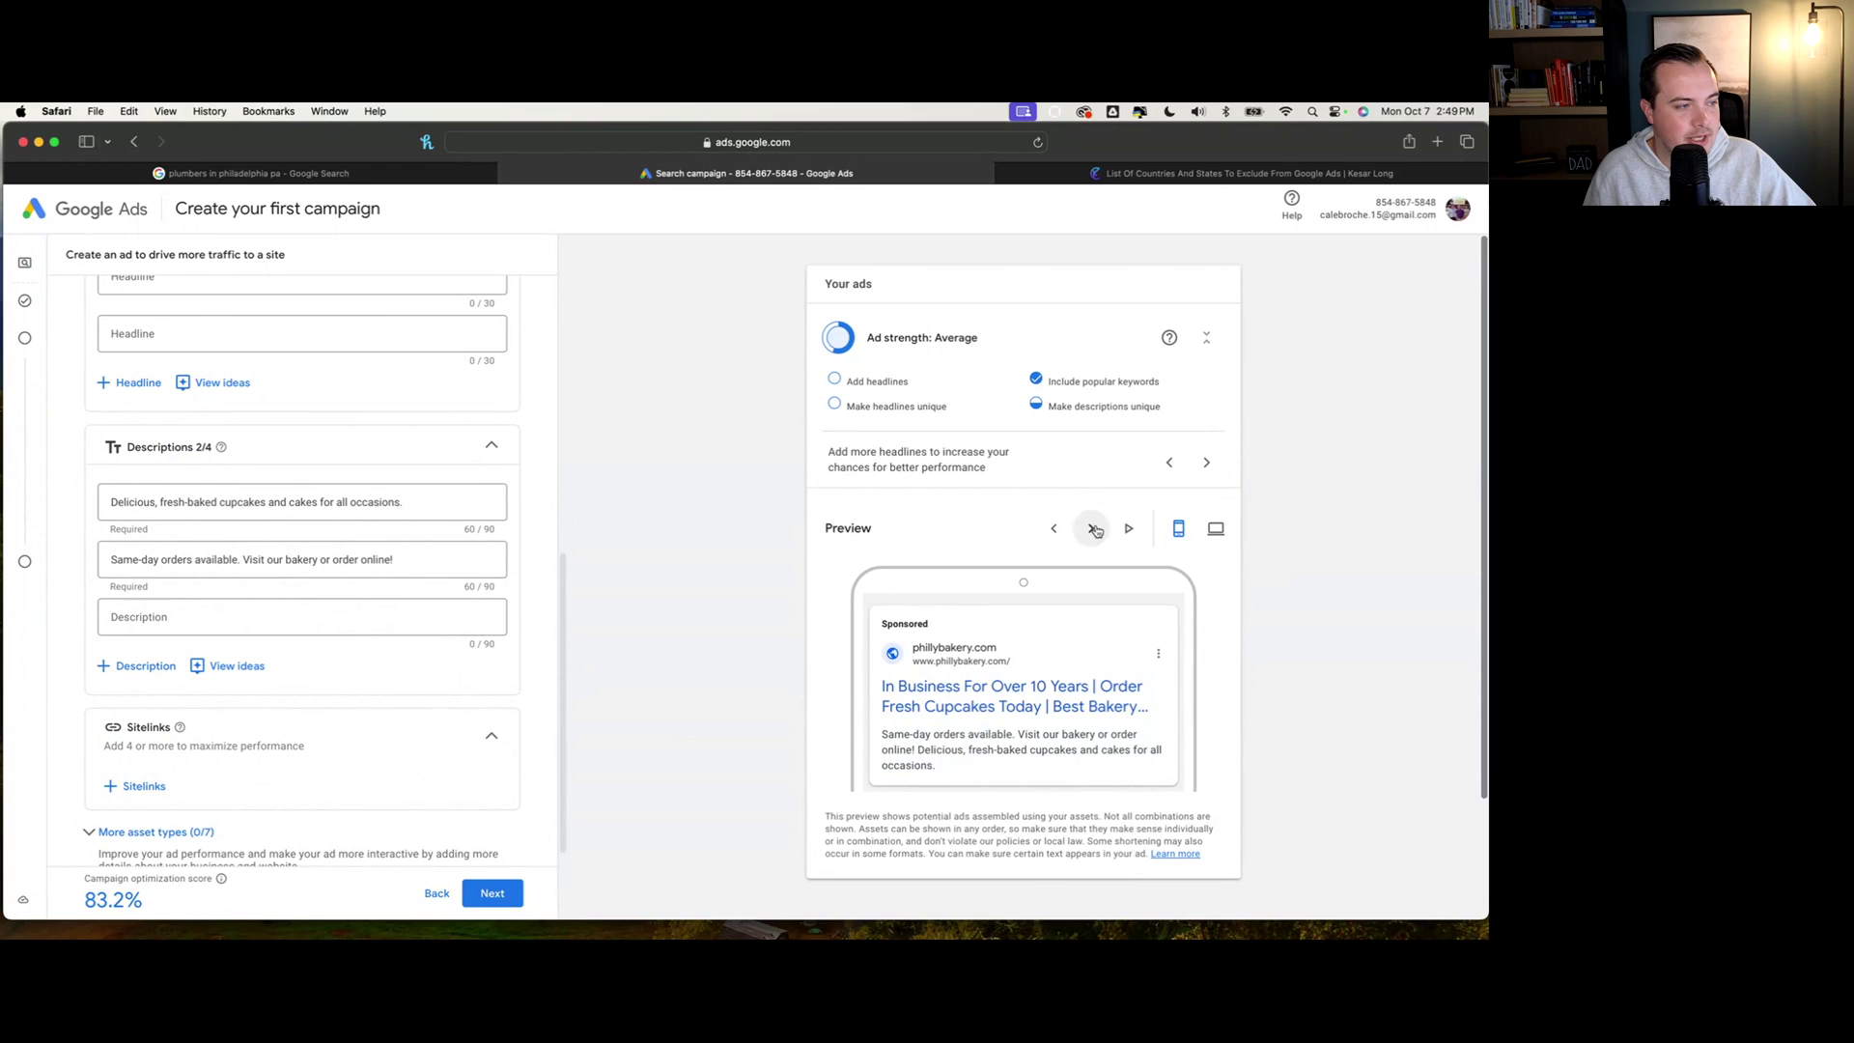
click(1094, 529)
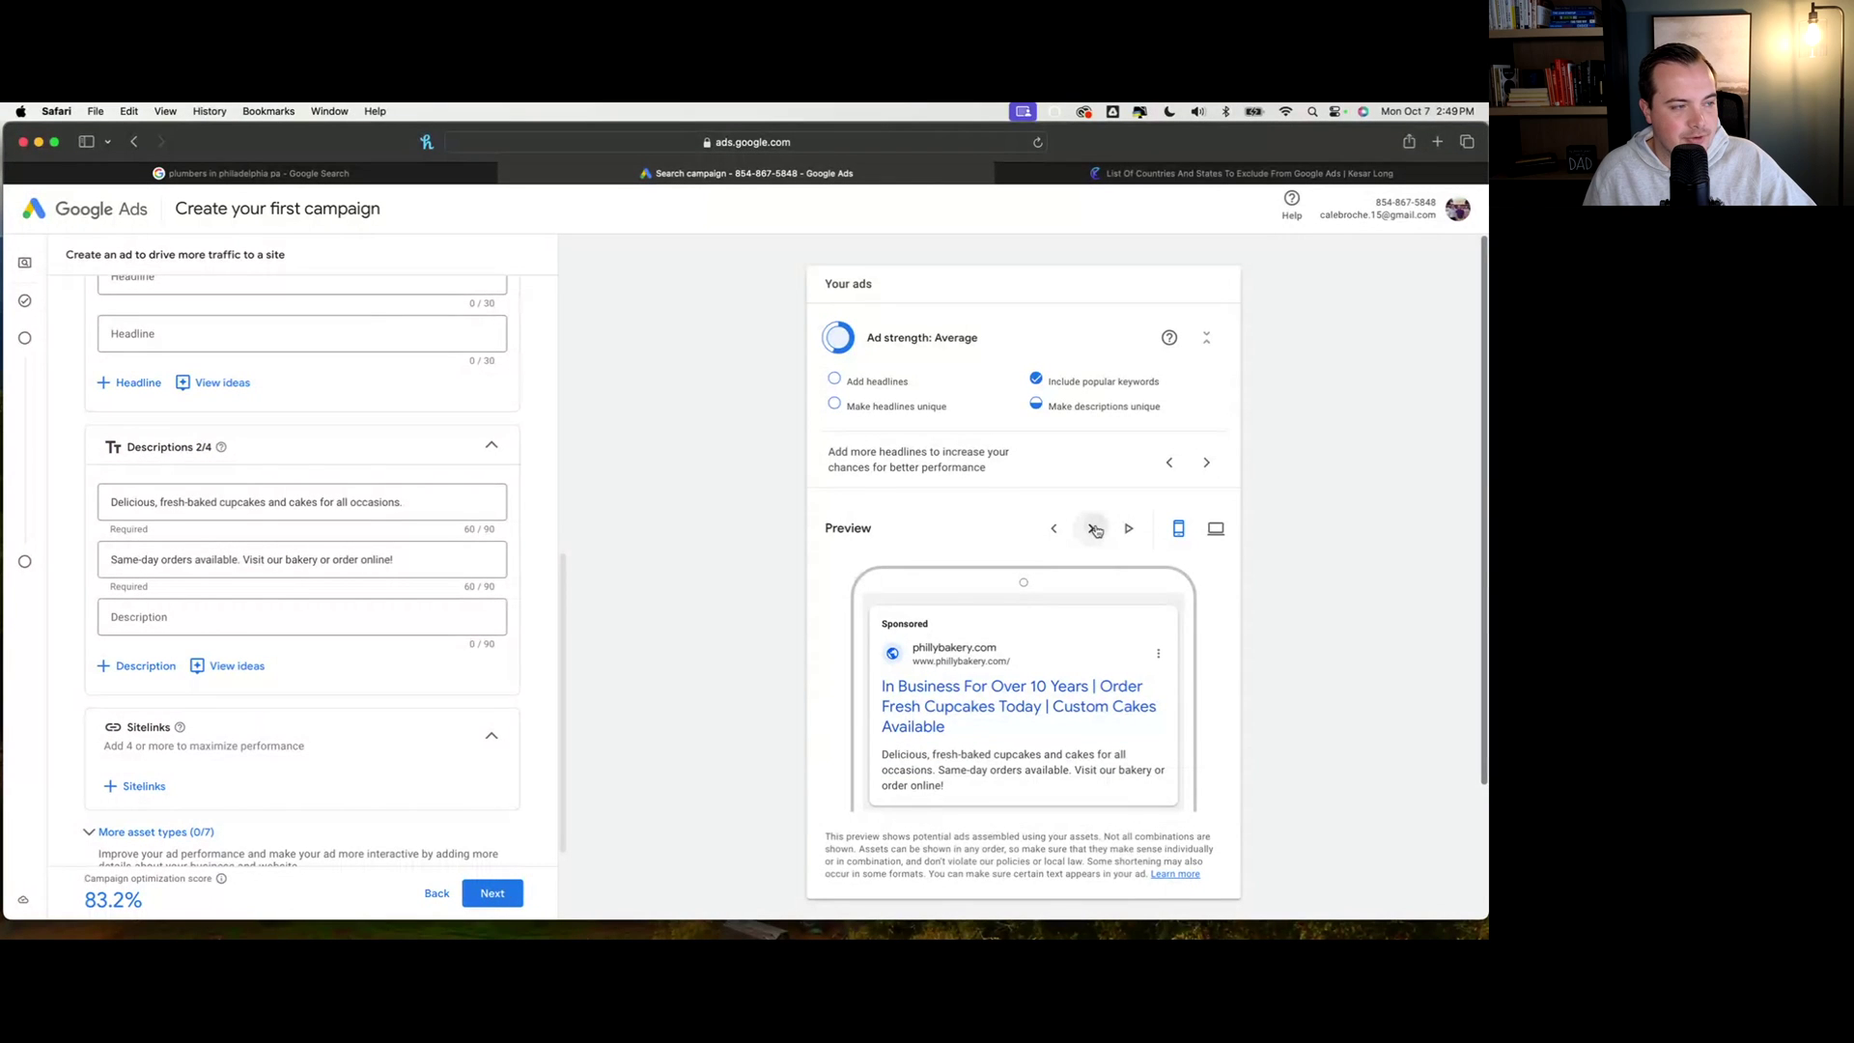
click(1094, 528)
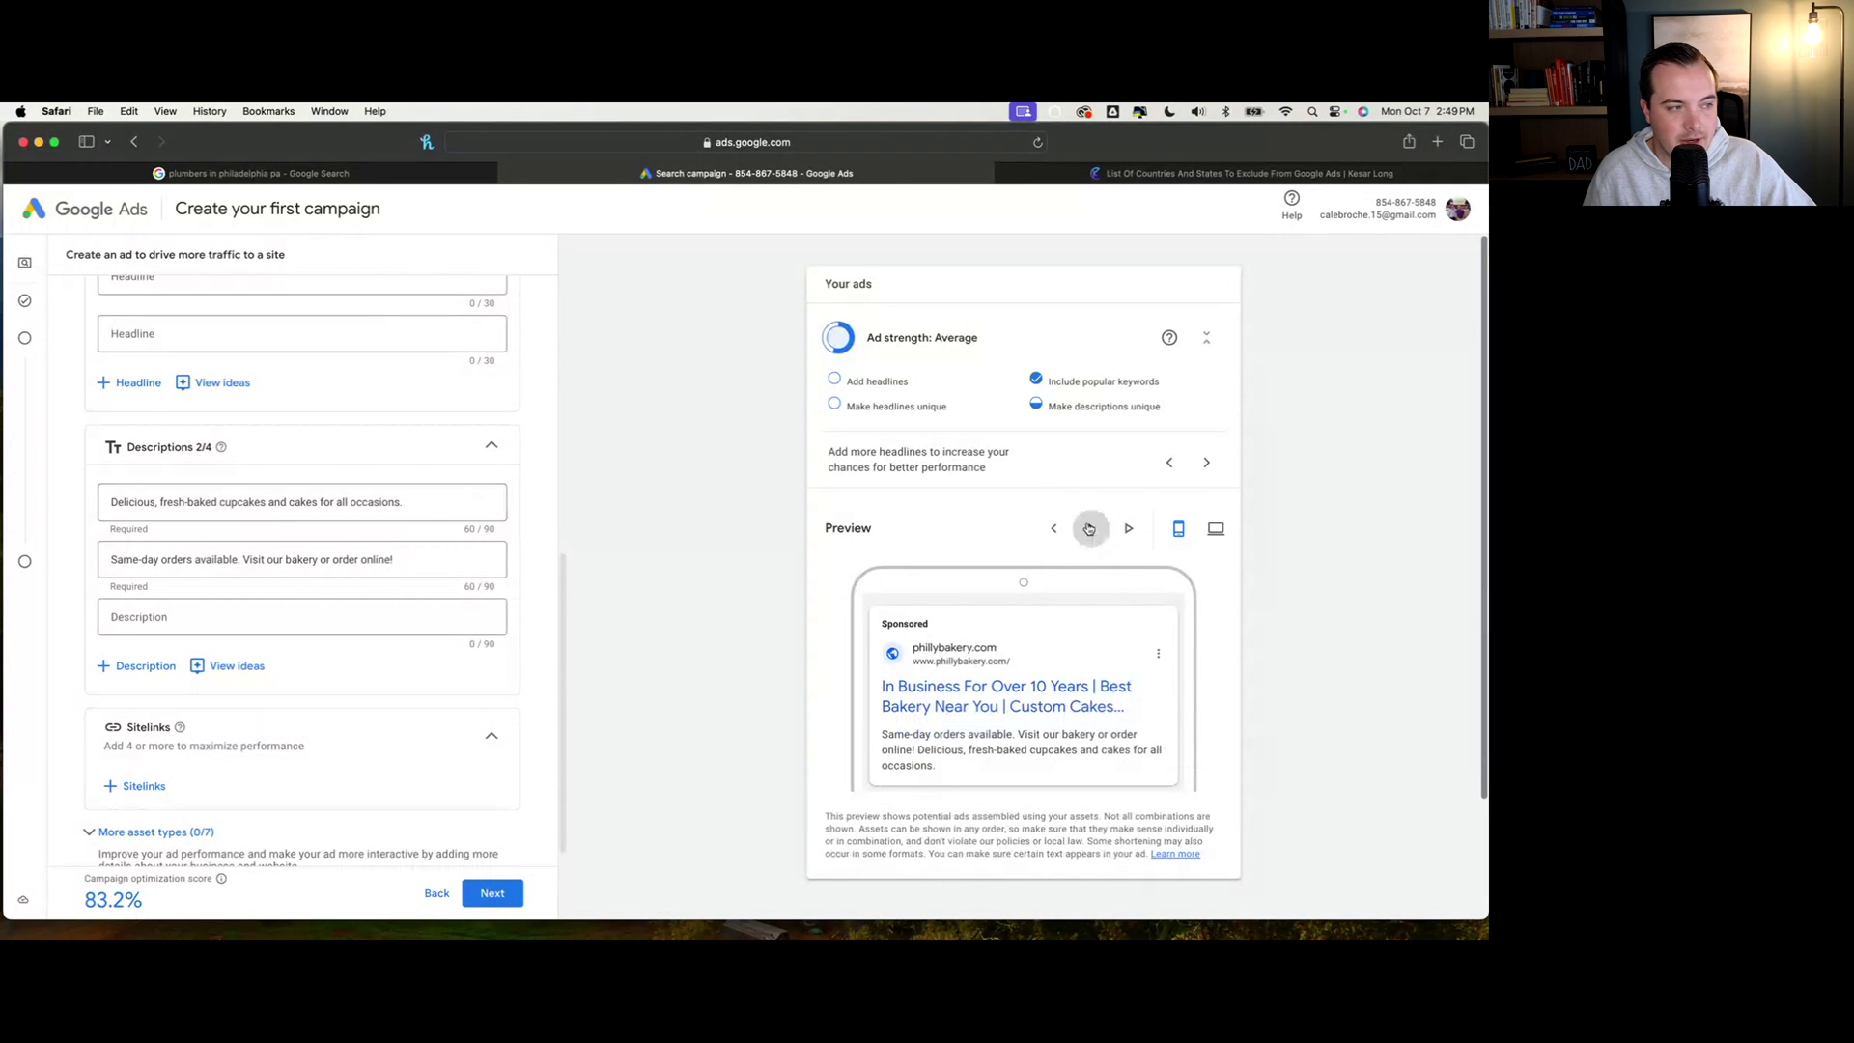
scroll(1032, 623, down, 3)
scroll(352, 584, down, 3)
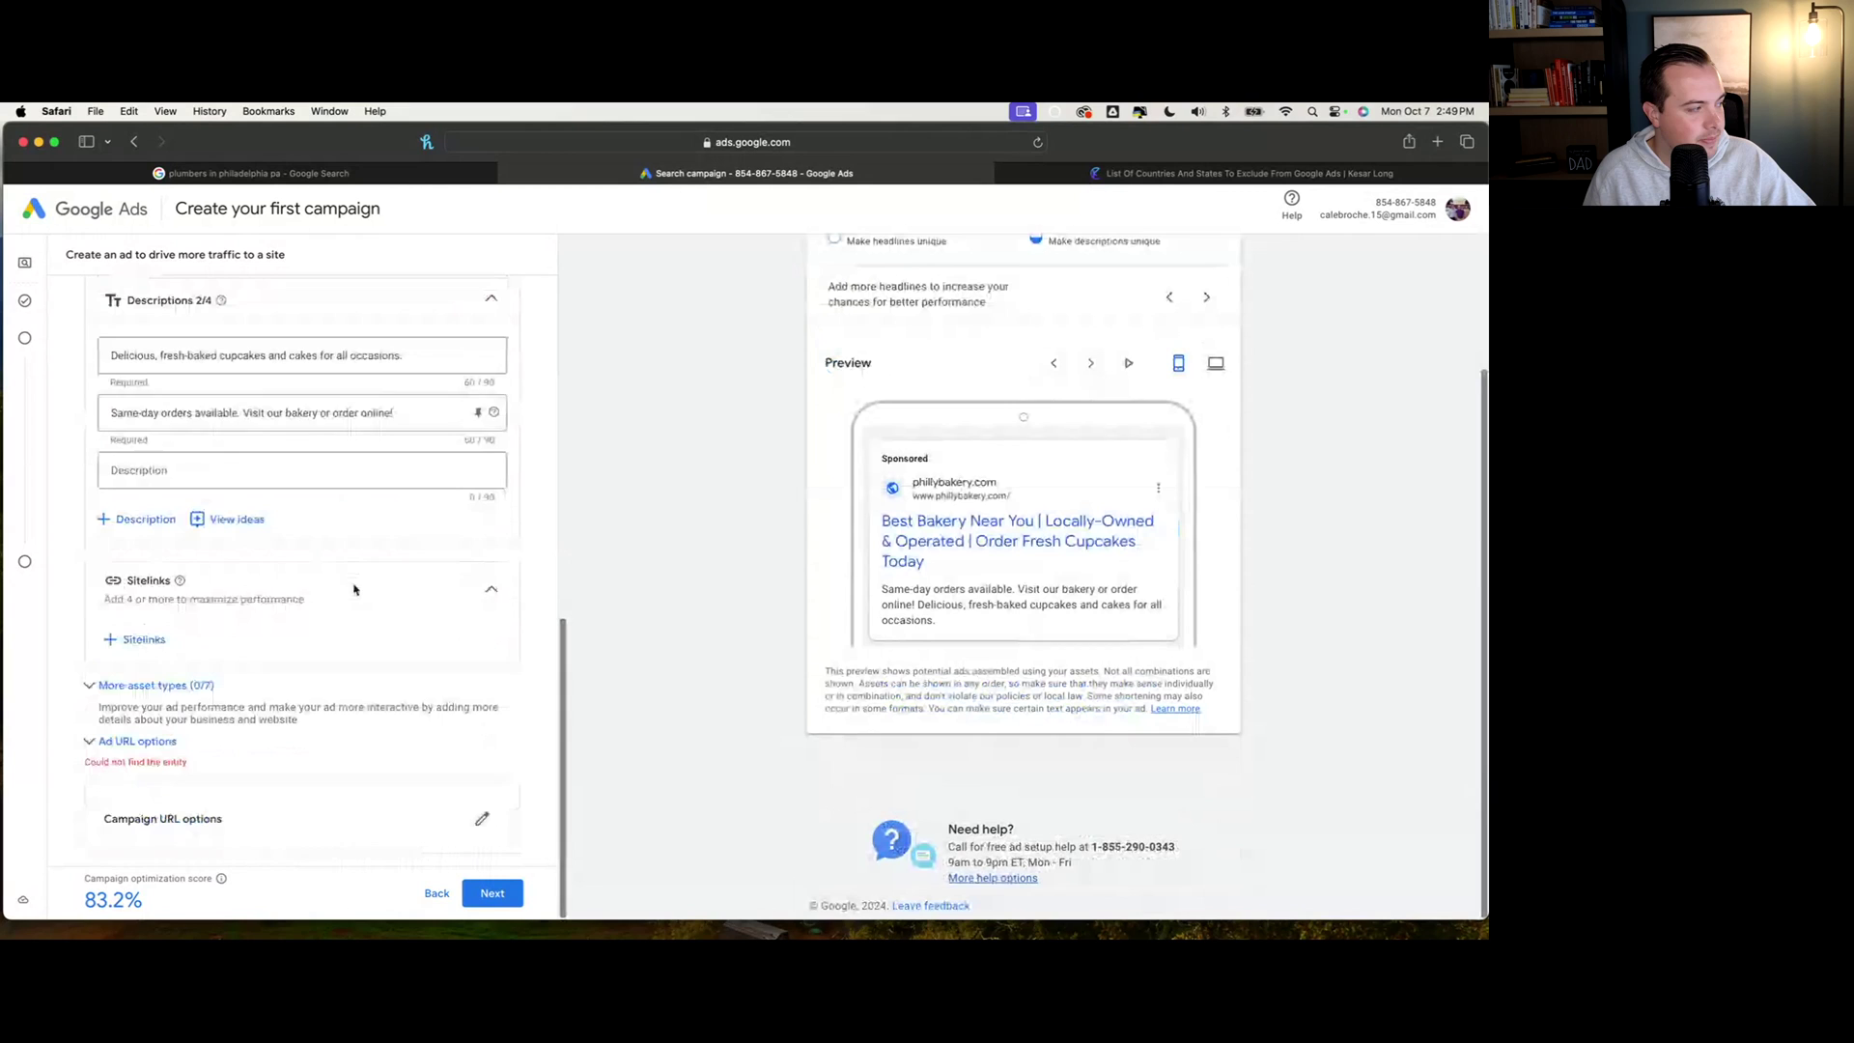
Create a new sitelink with the text 'Purchase Cupcake'
click(118, 637)
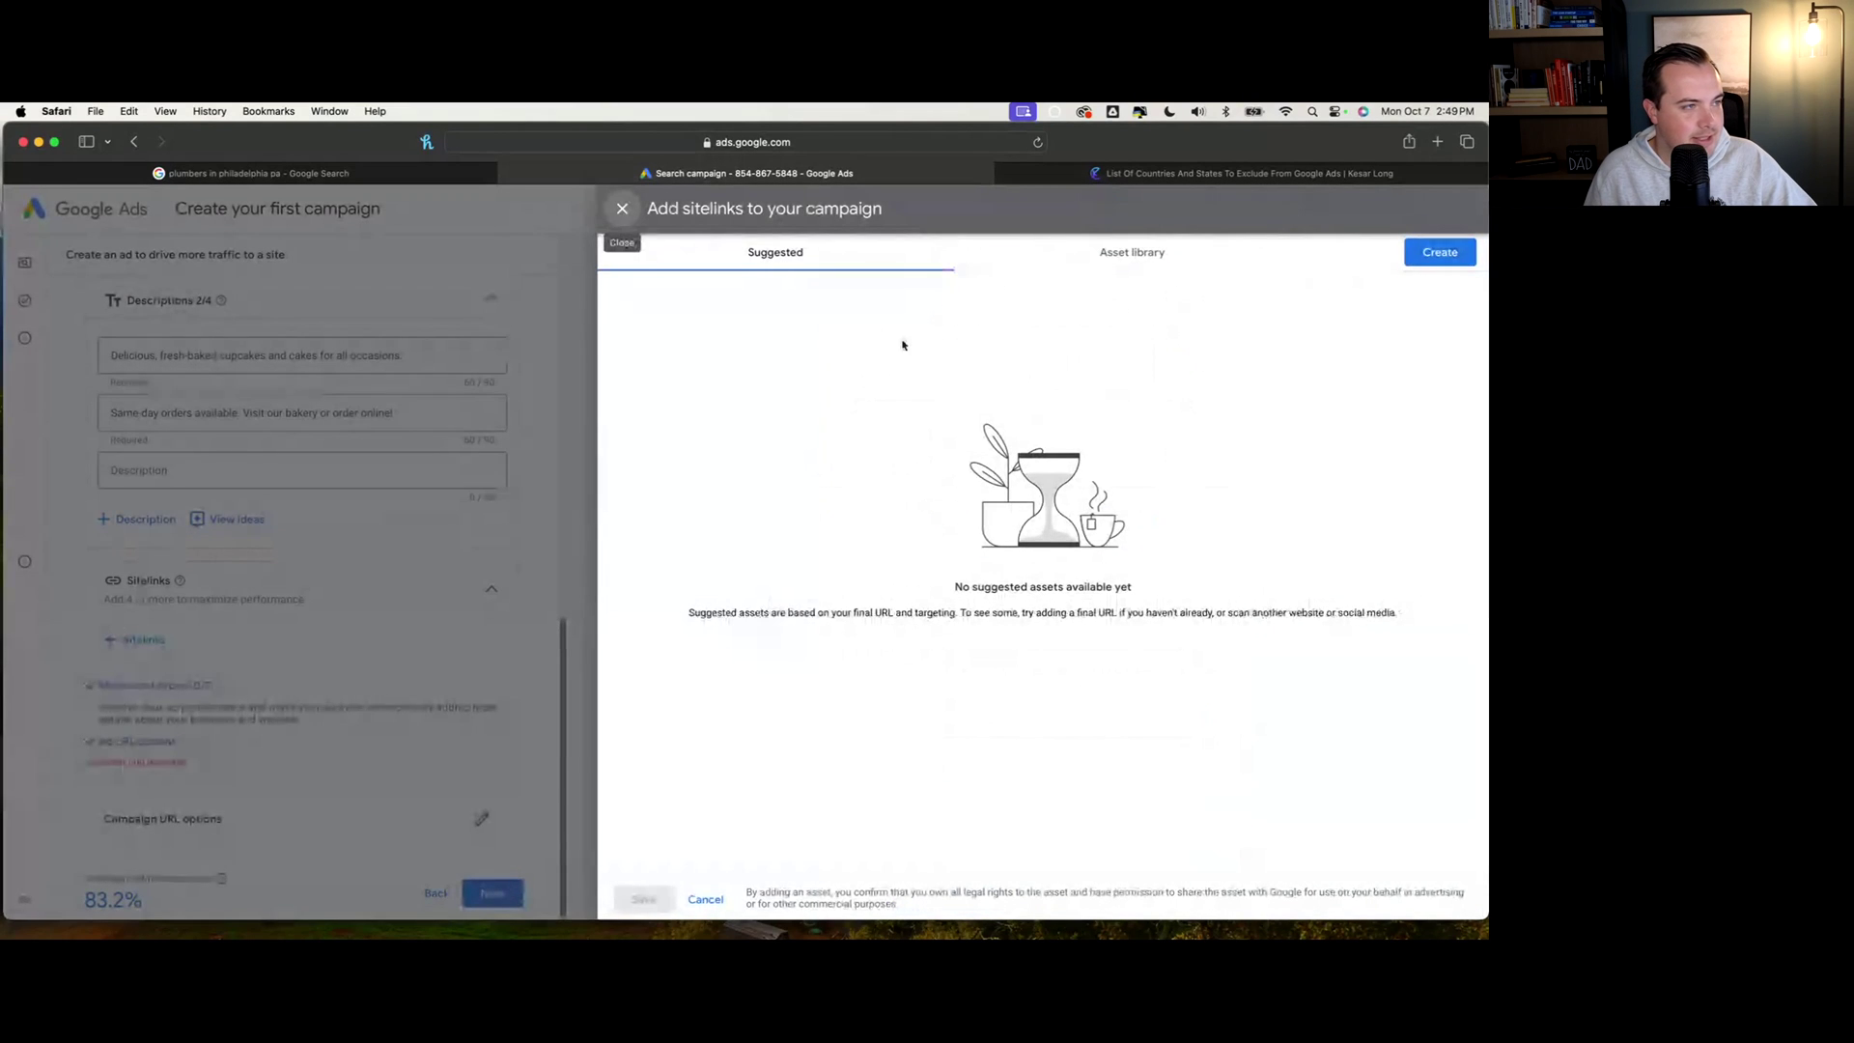
click(1440, 252)
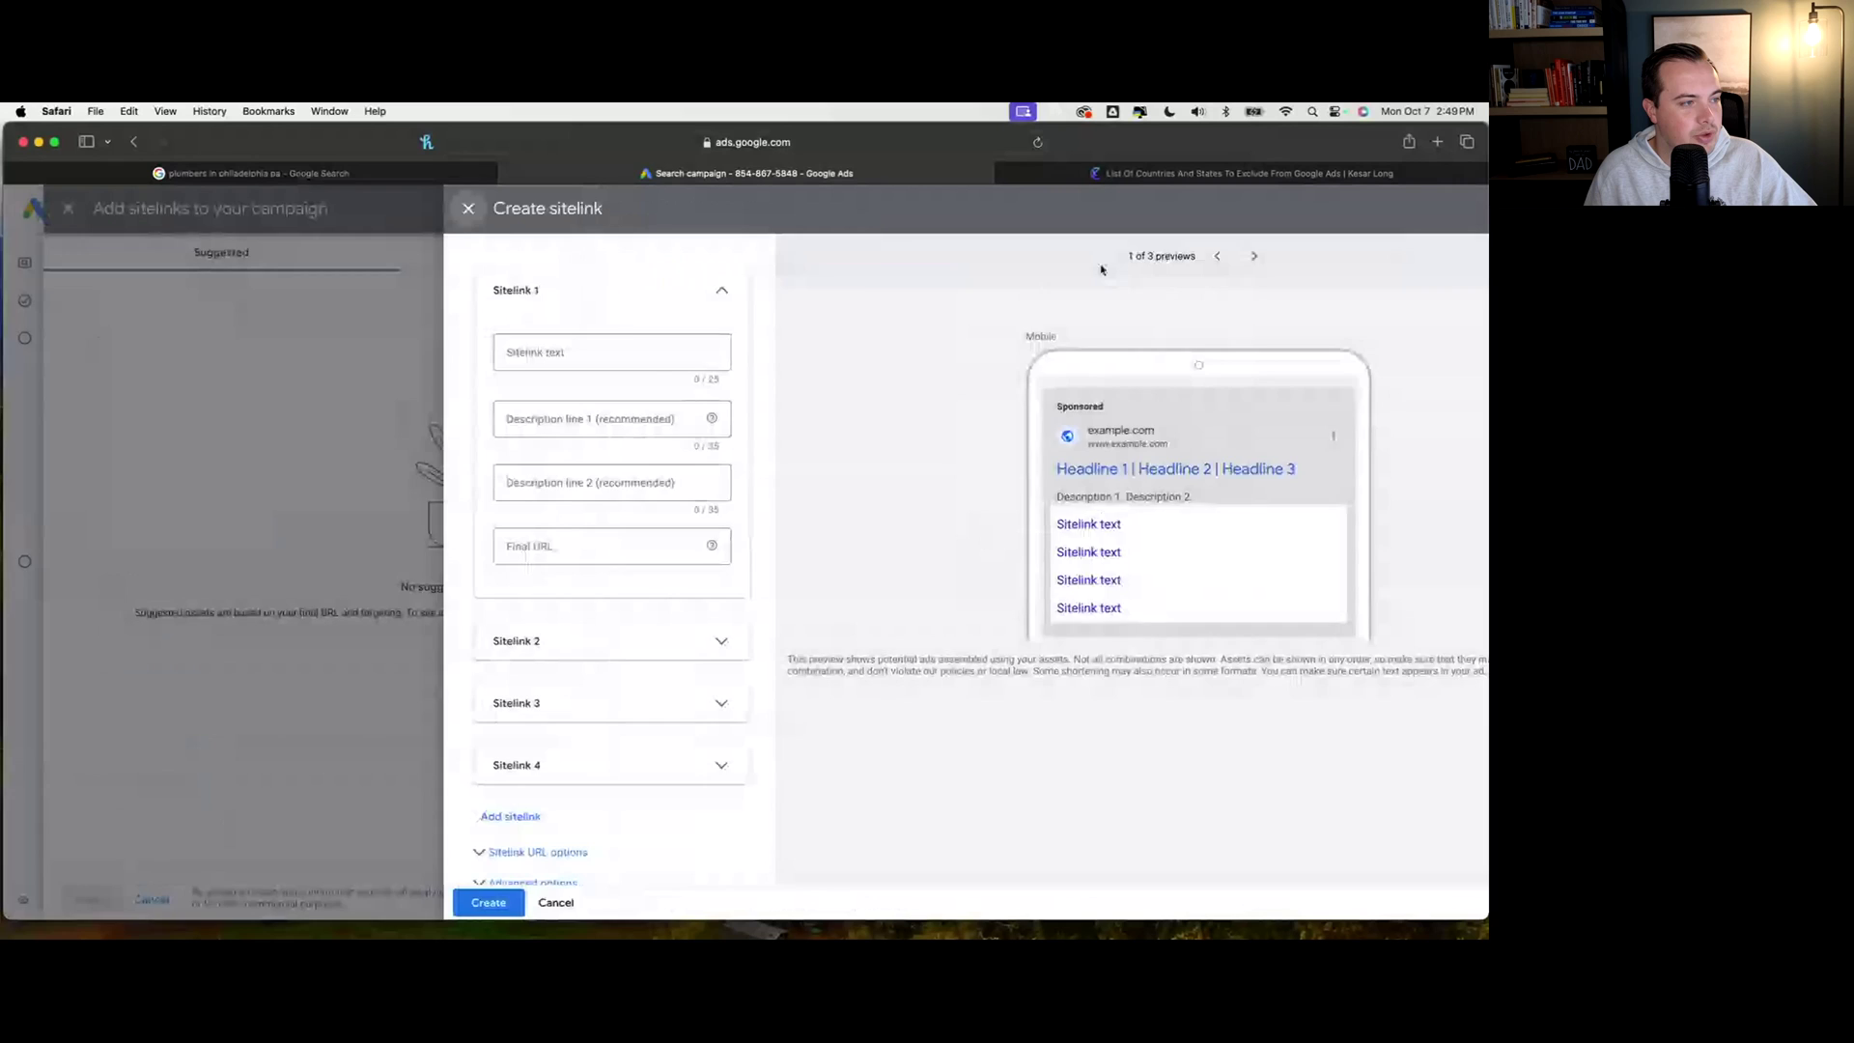
click(393, 354)
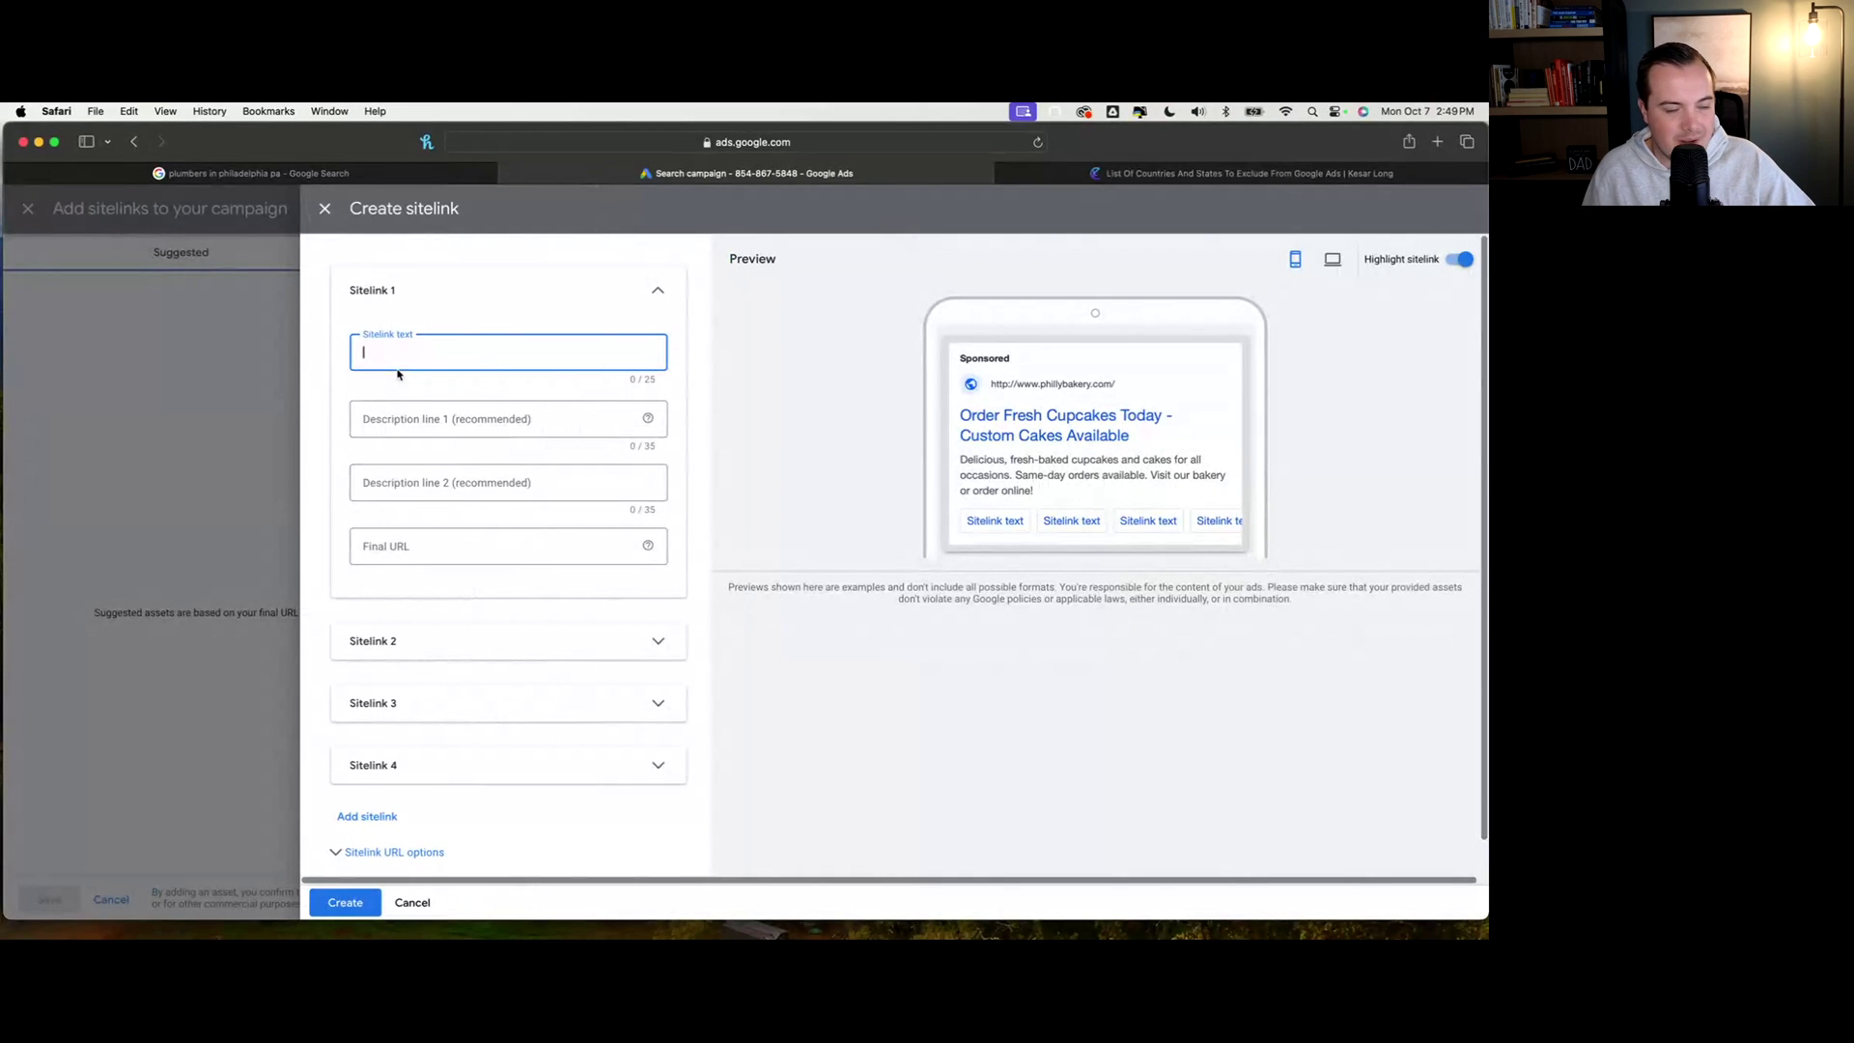
text(Pu)
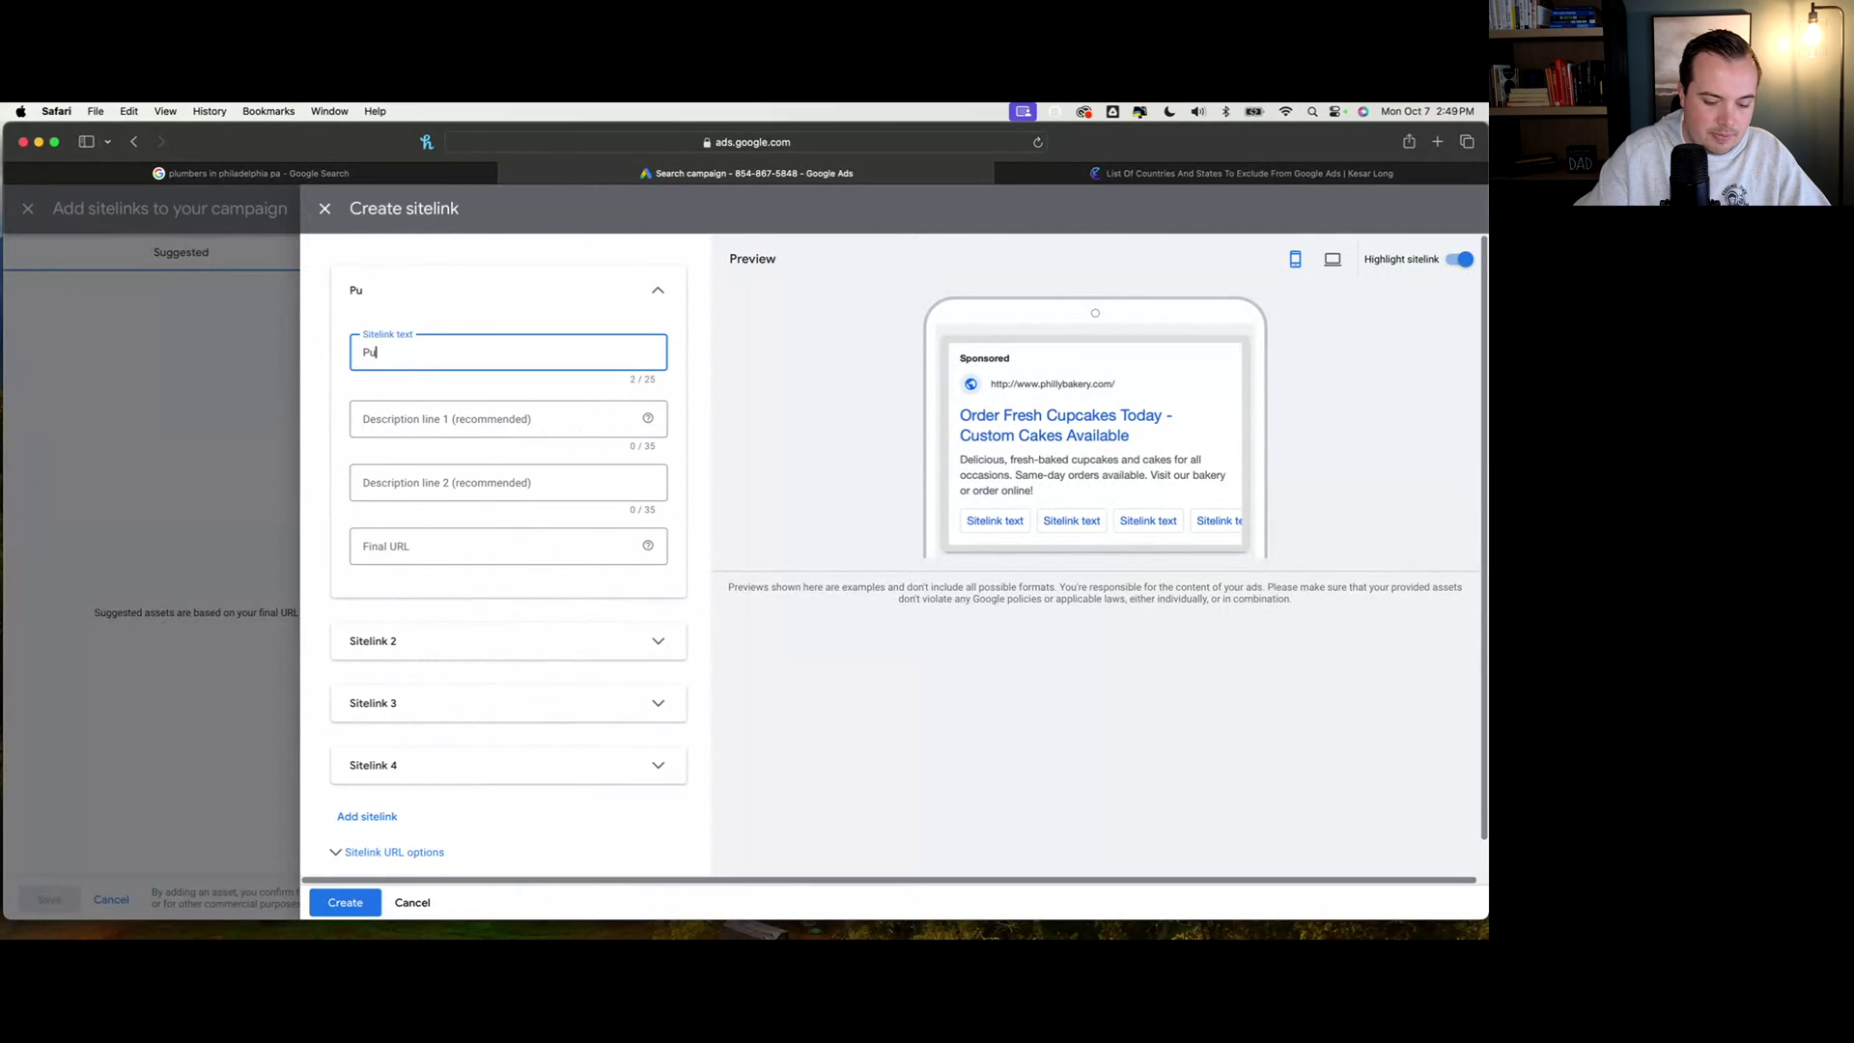
key(BackSpace)
text(Pur)
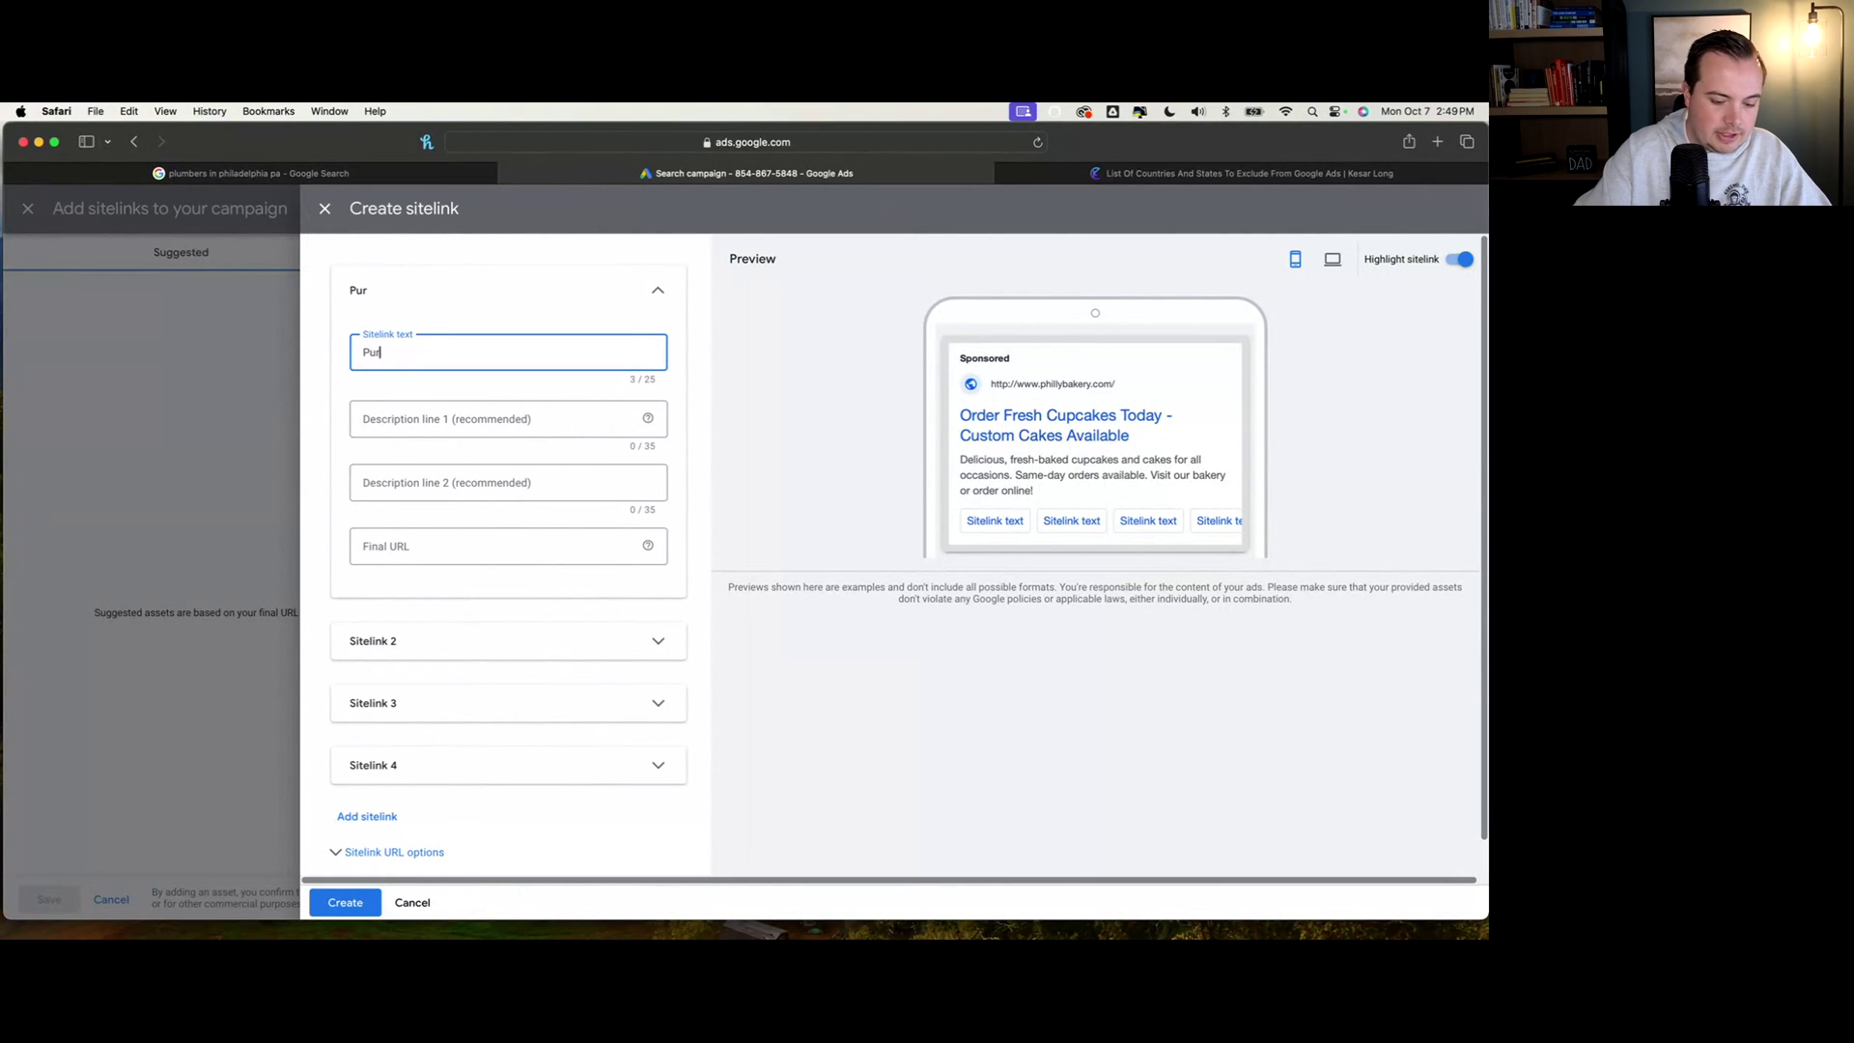
text(chase Cupcakes)
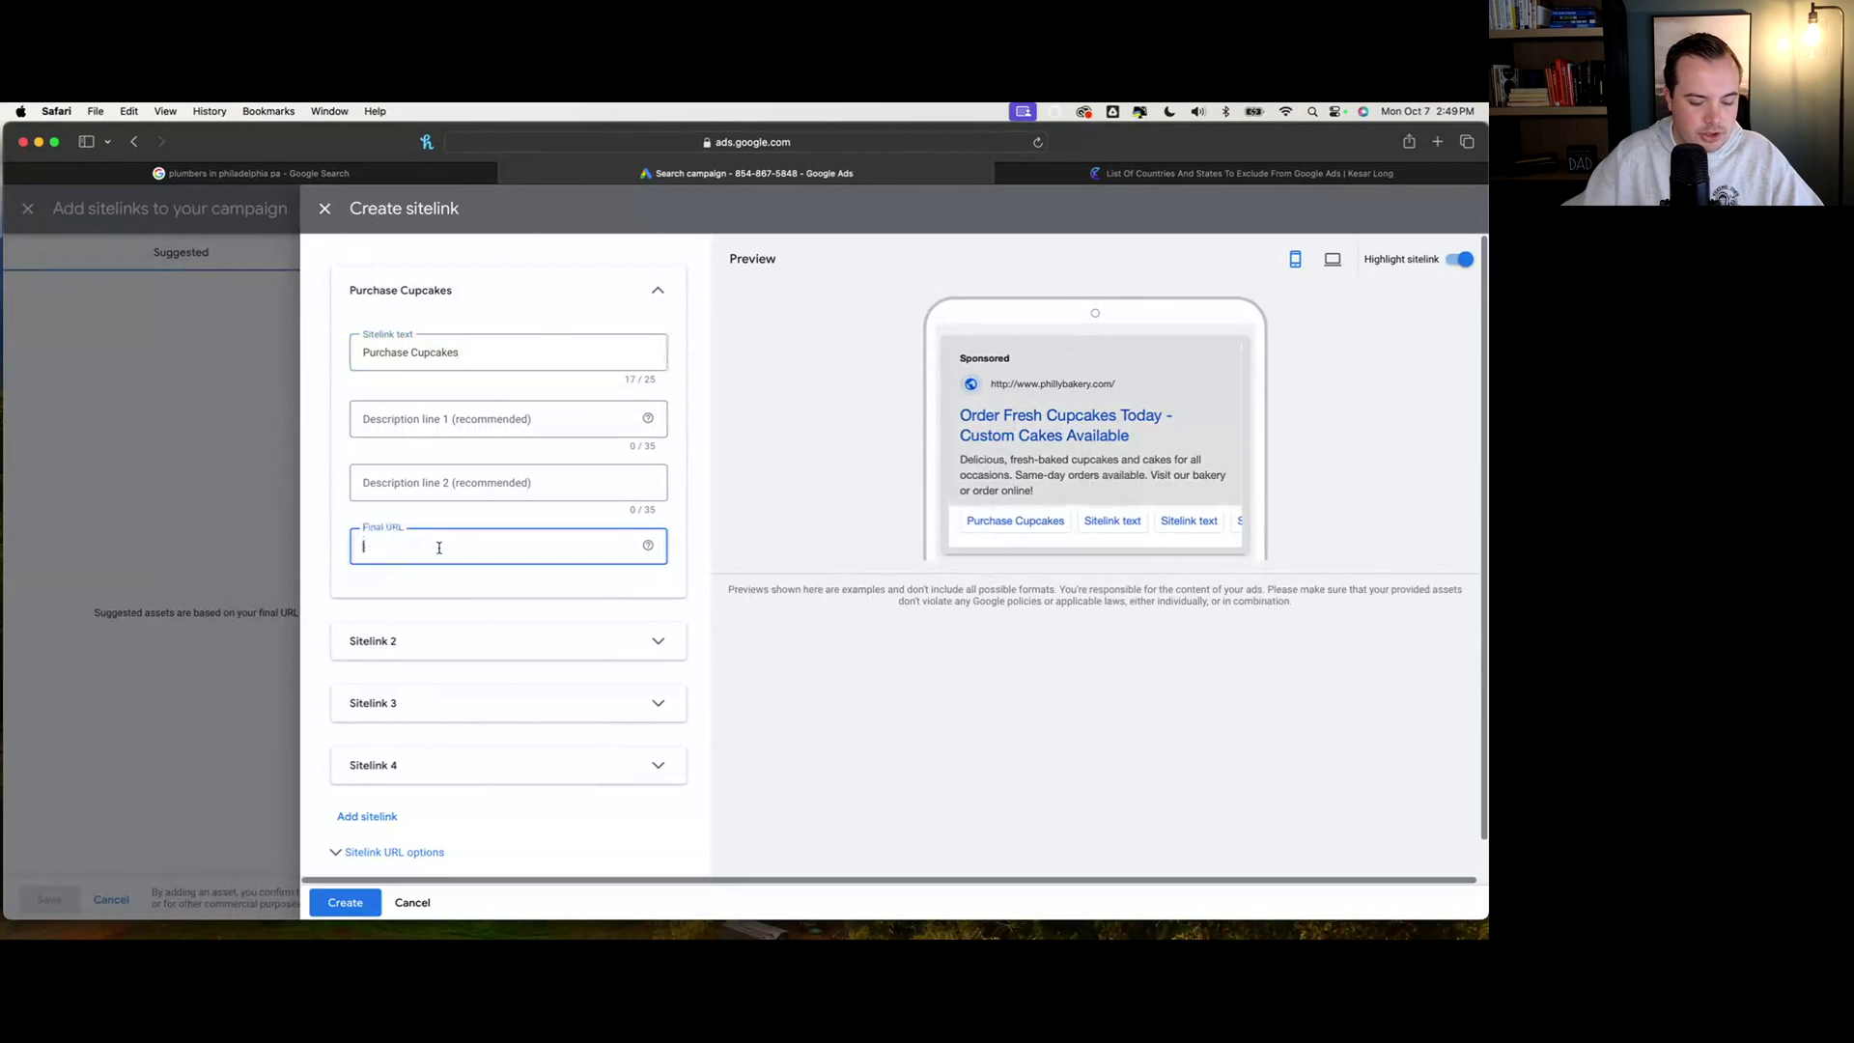
Set the sitelink's final URL to phillybakery.com/cupcakes, then close the draft panel
click(438, 547)
text(phil)
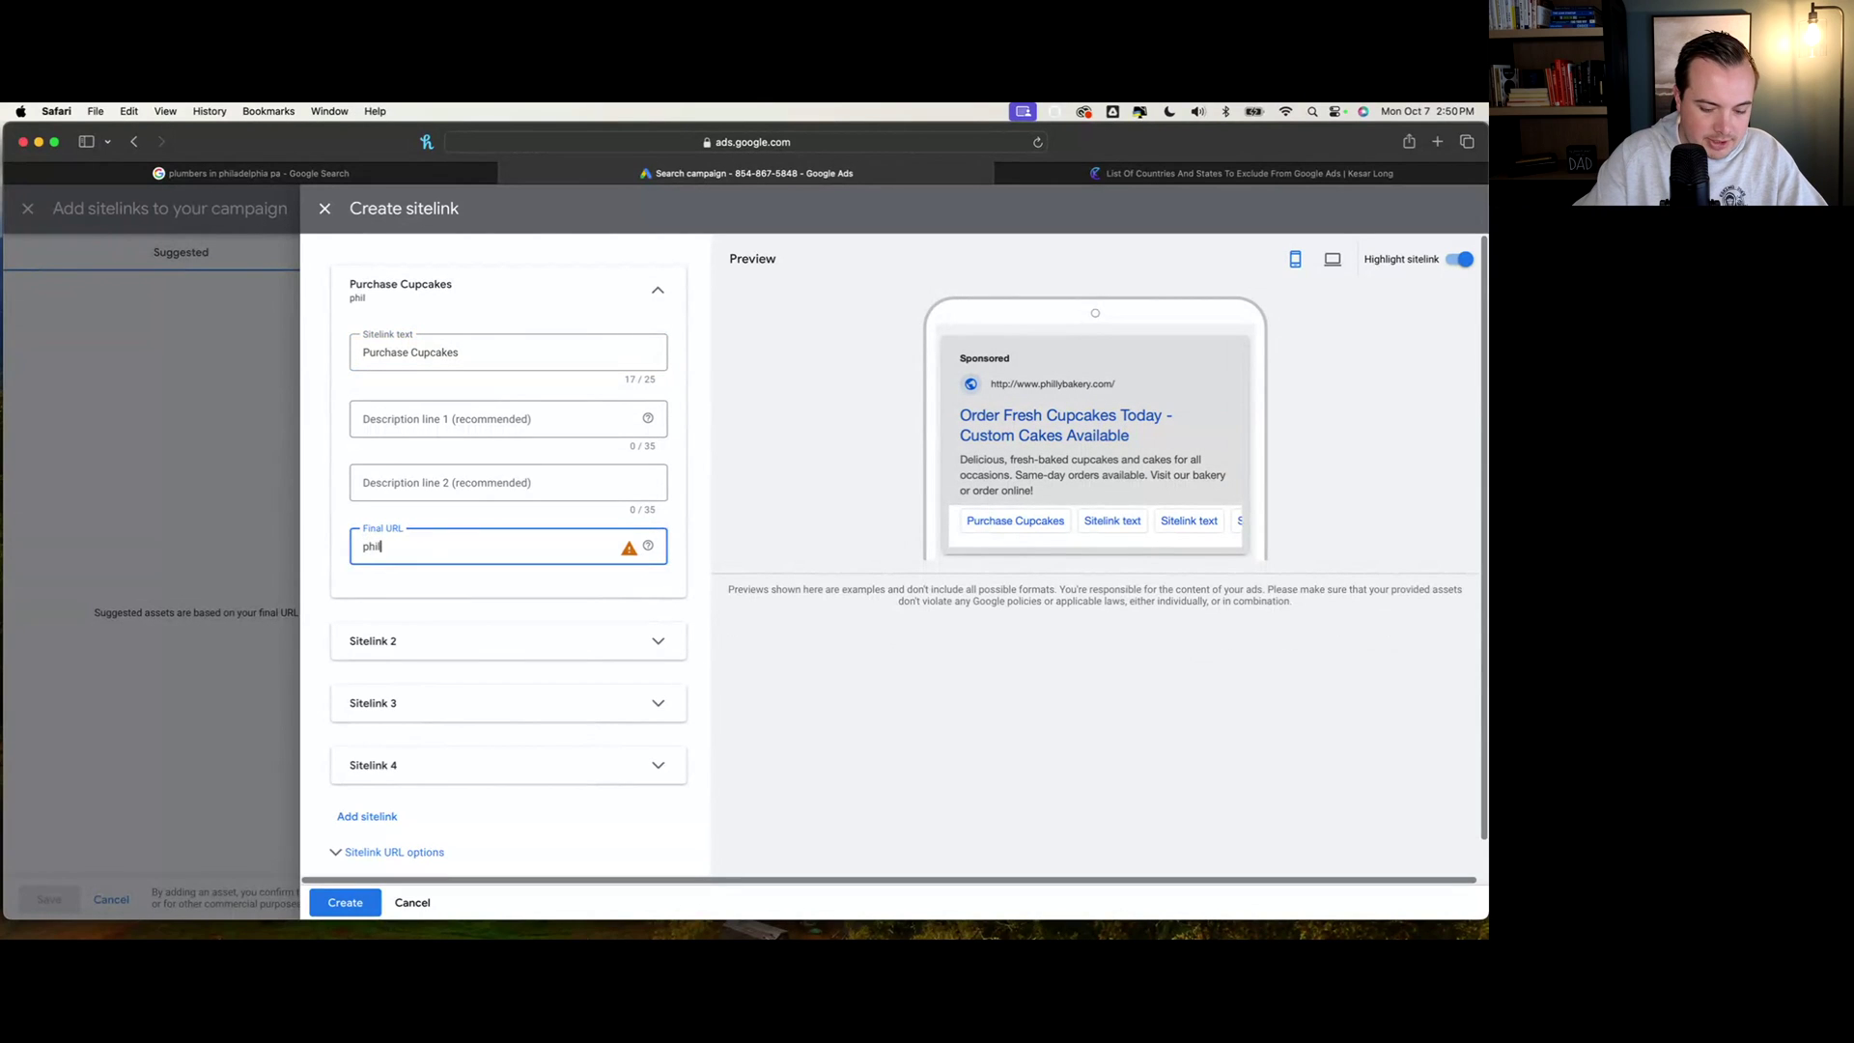
text(lybakery.com)
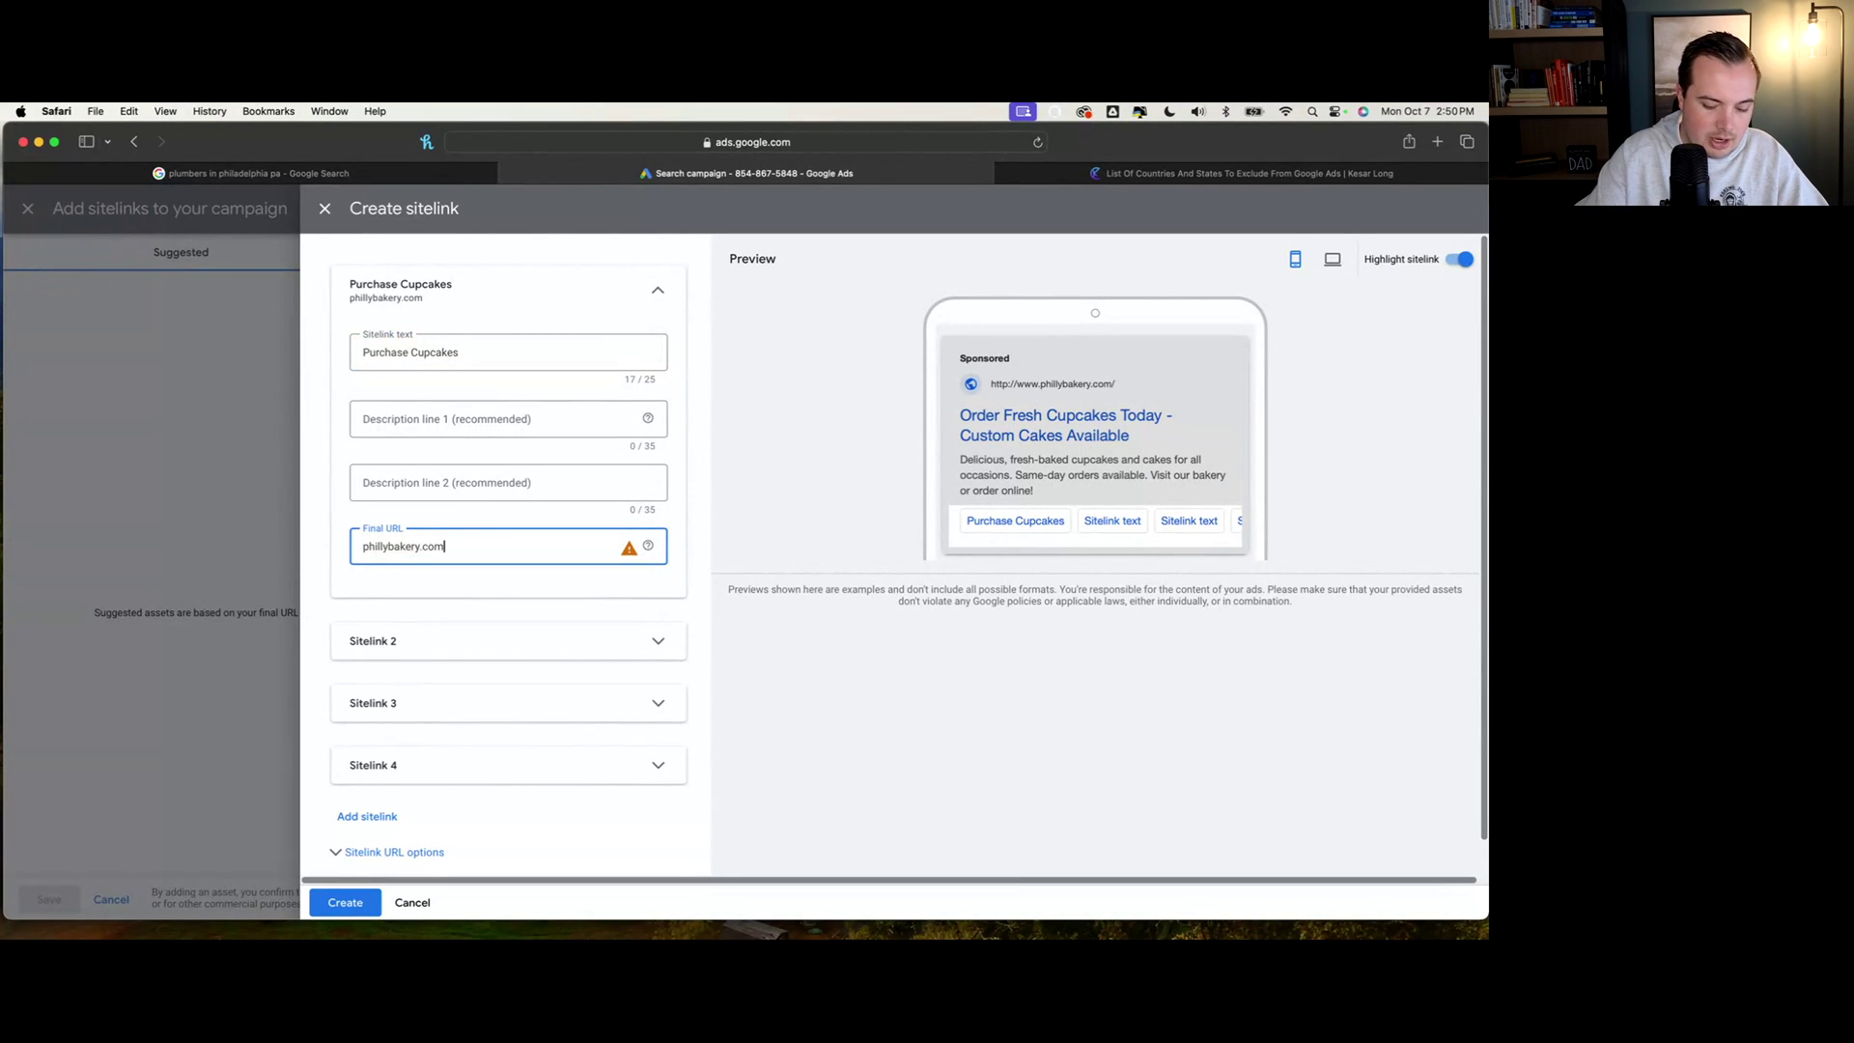
text(/cupcakes)
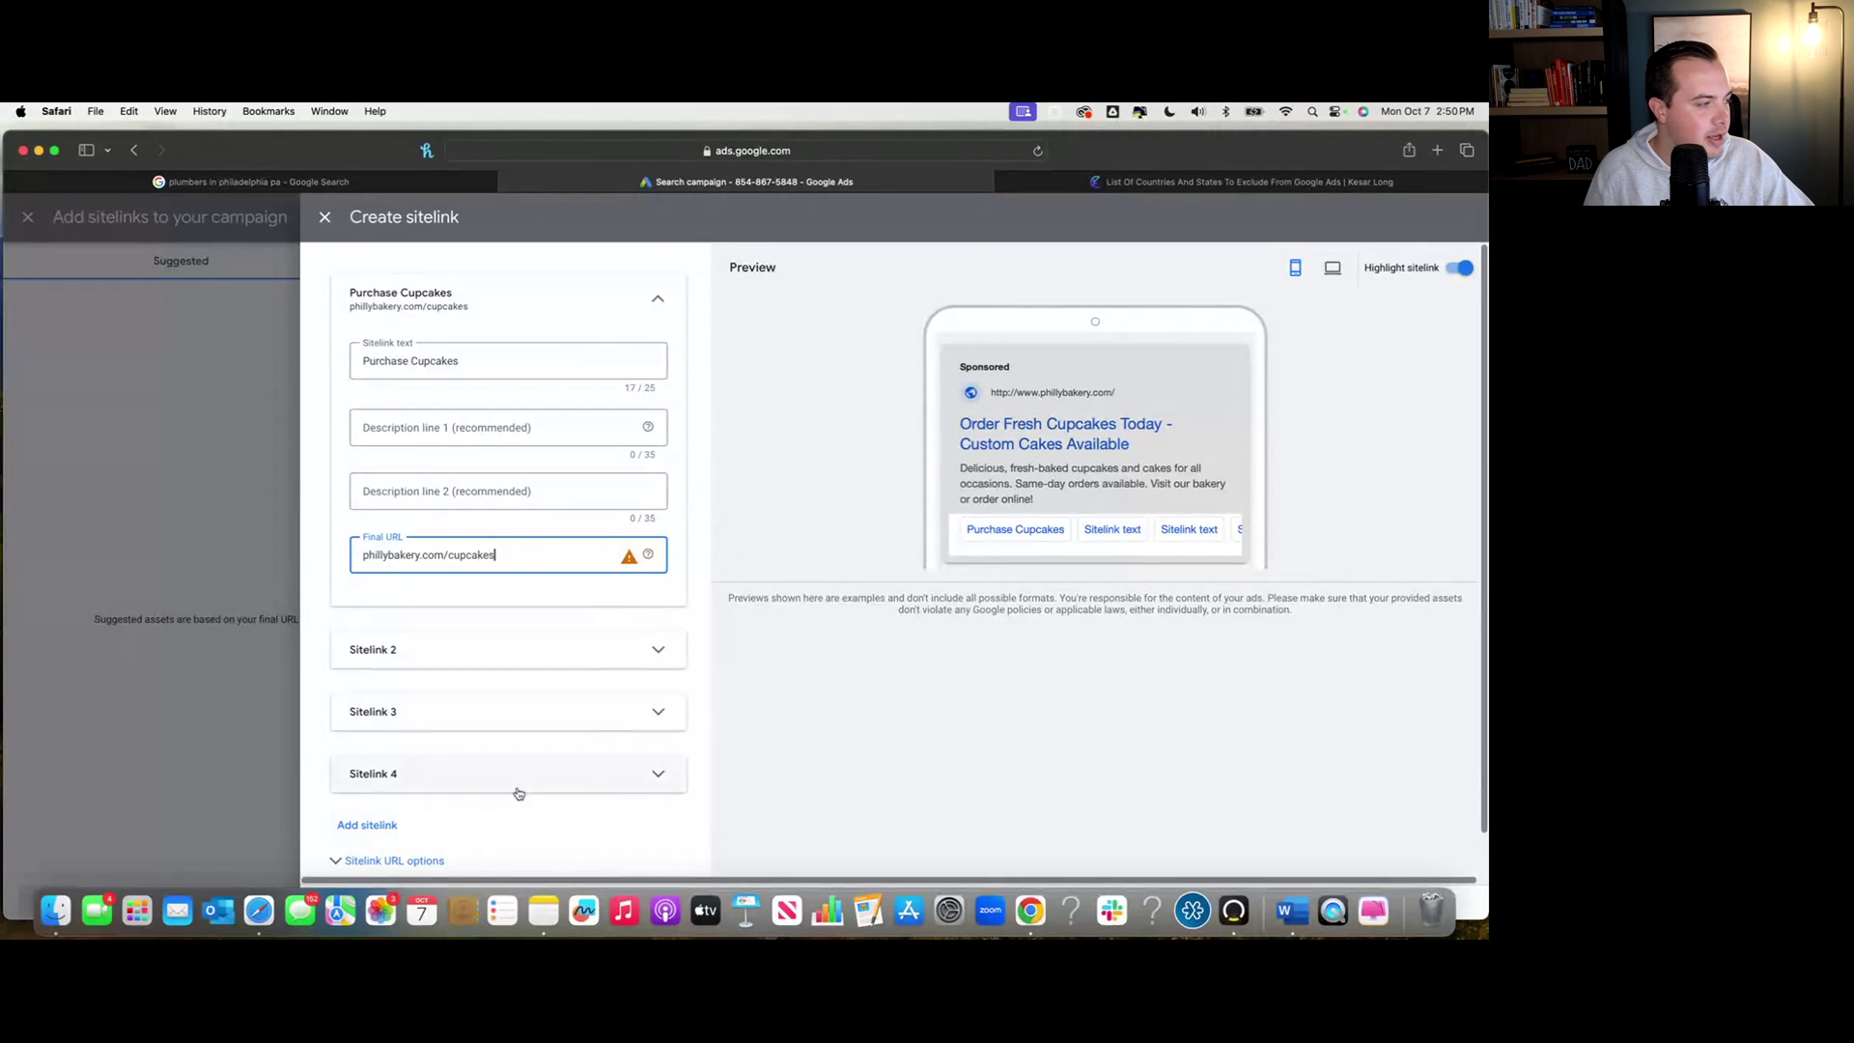
scroll(522, 794, down, 1)
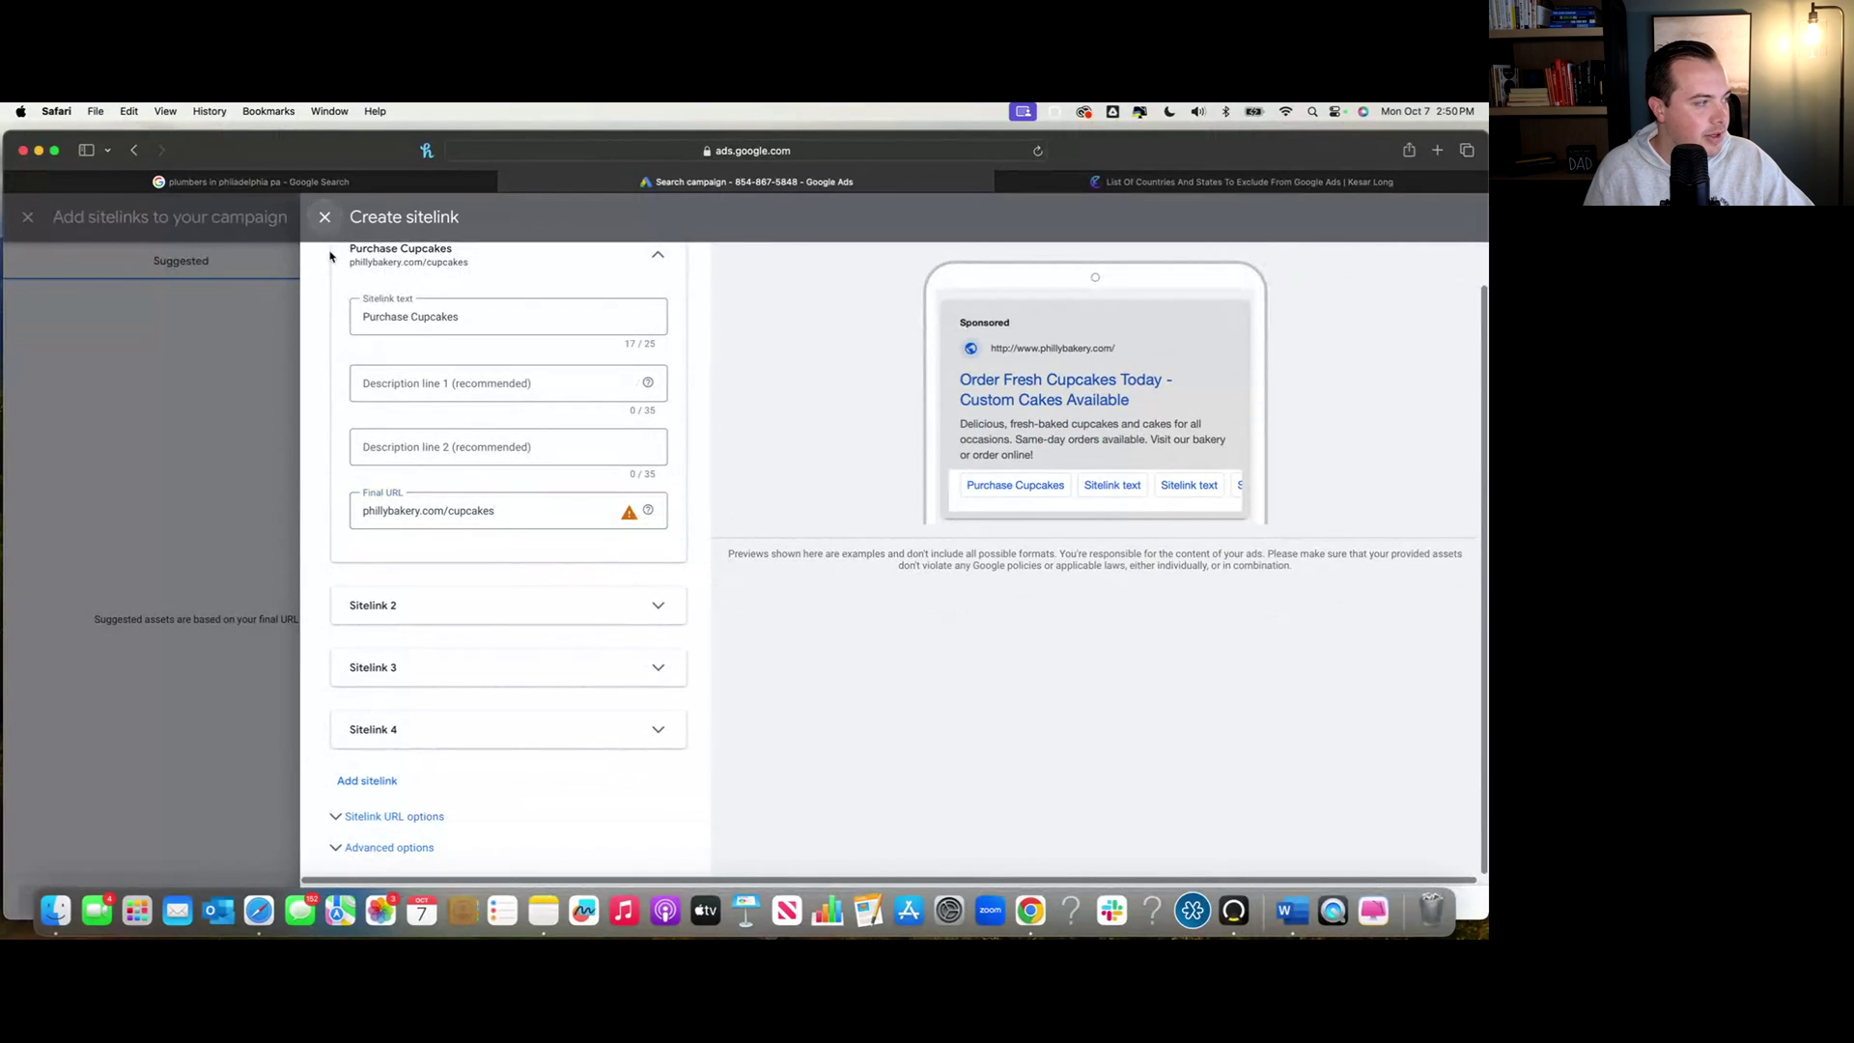
click(324, 217)
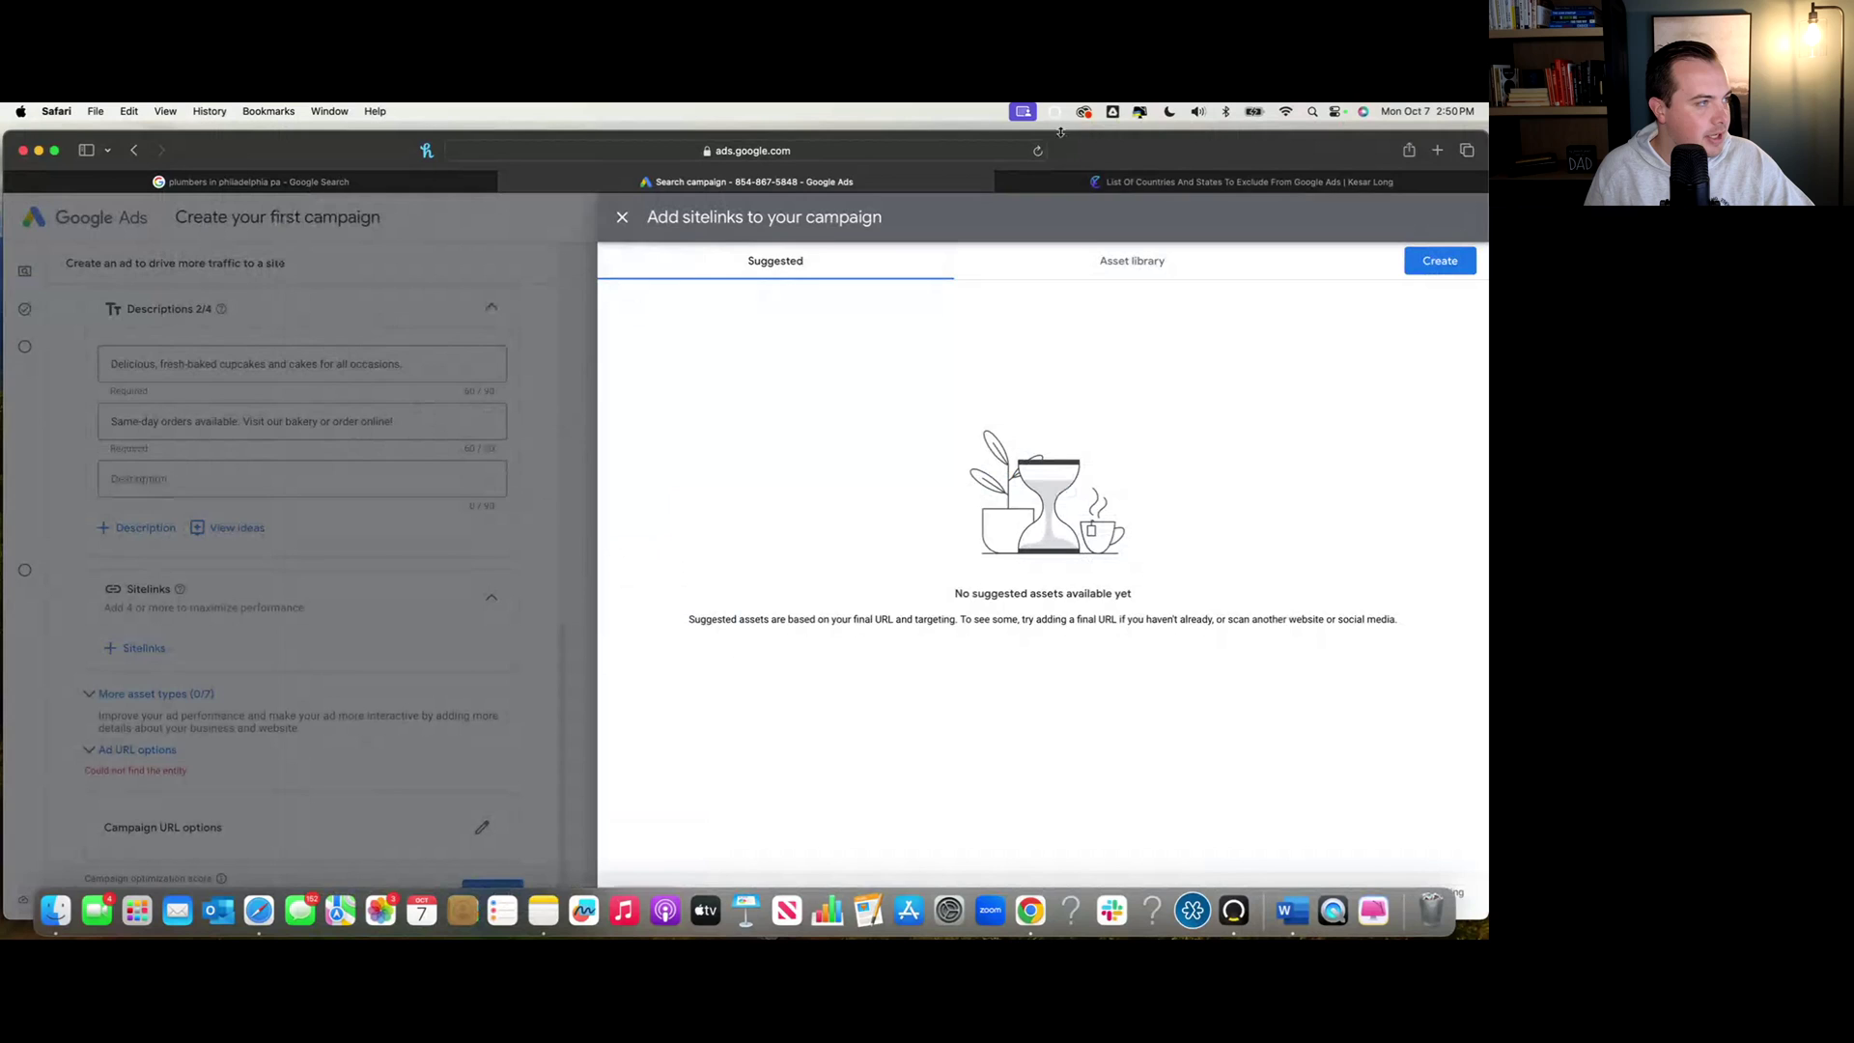
Close the sitelinks panel and expand the More asset types list
click(623, 218)
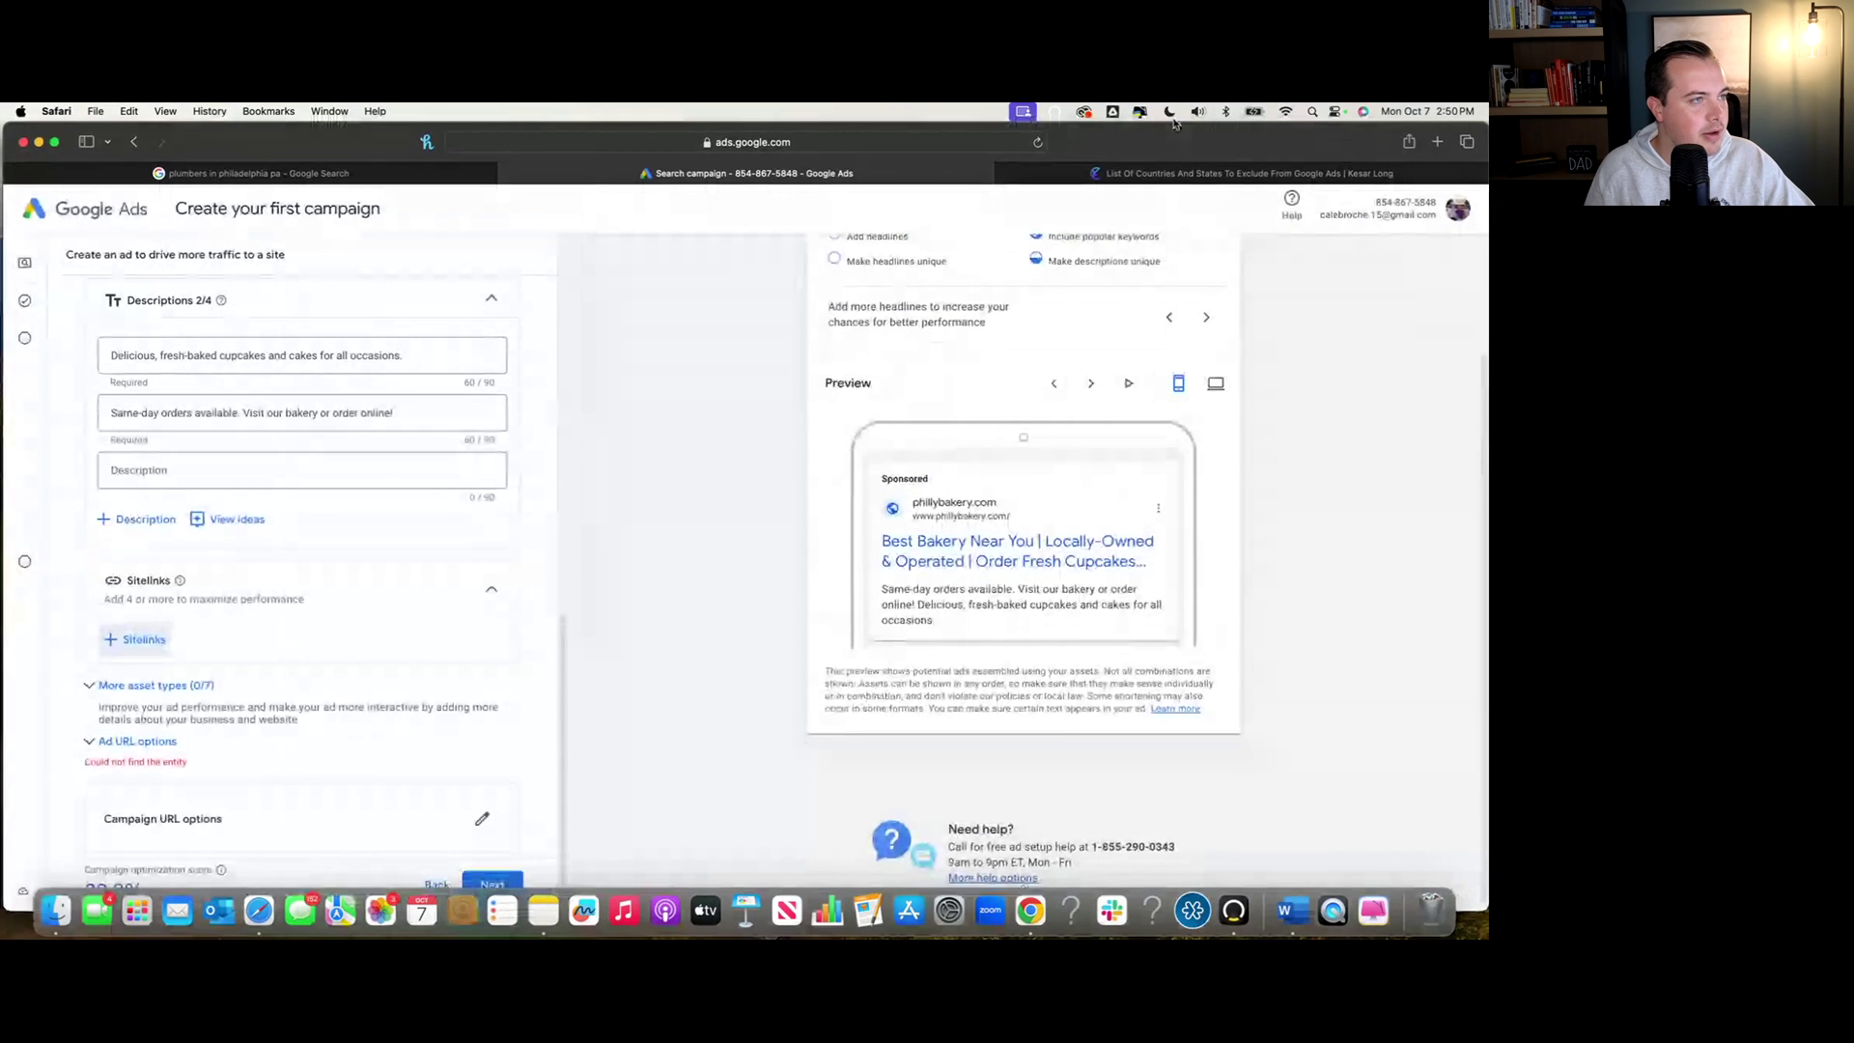
click(152, 686)
scroll(292, 705, down, 5)
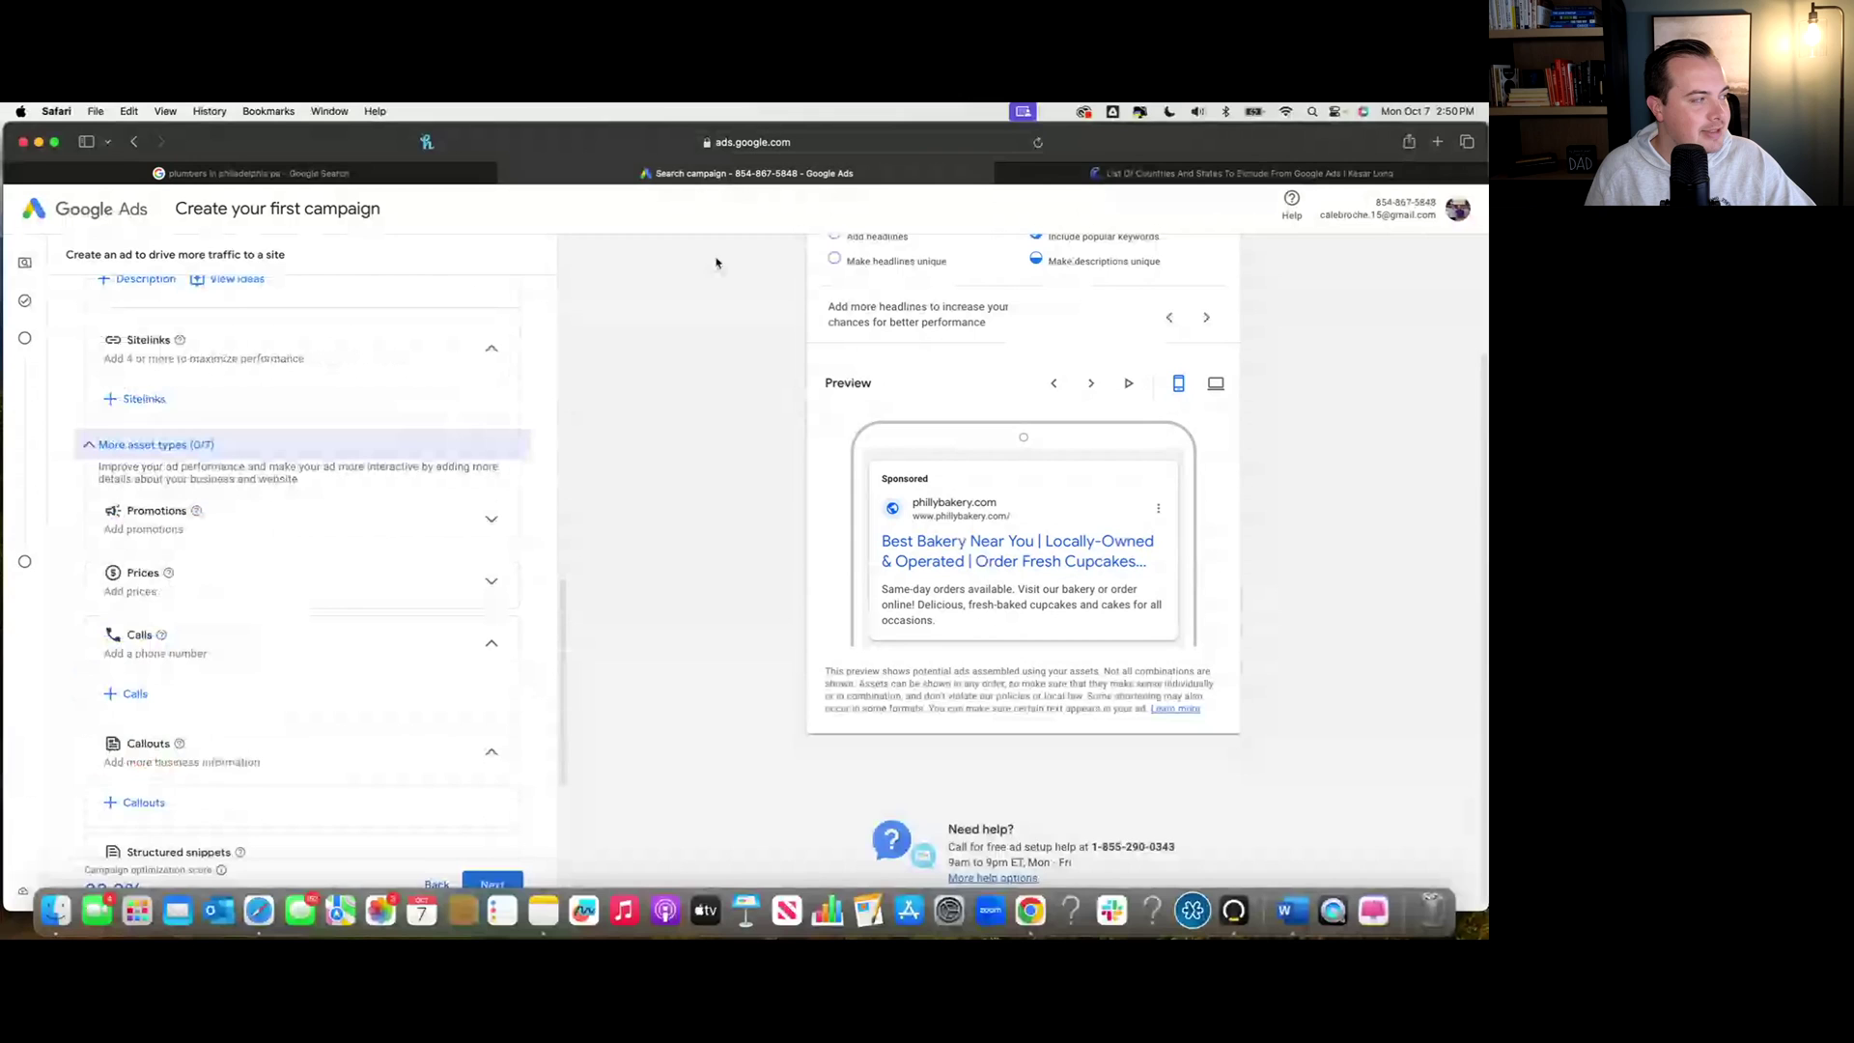
mouse_move(1283, 123)
mouse_down()
mouse_move(1288, 153)
mouse_move(1288, 124)
mouse_up()
Start a Promotions asset, view the promotion types, then cancel without adding one
click(261, 520)
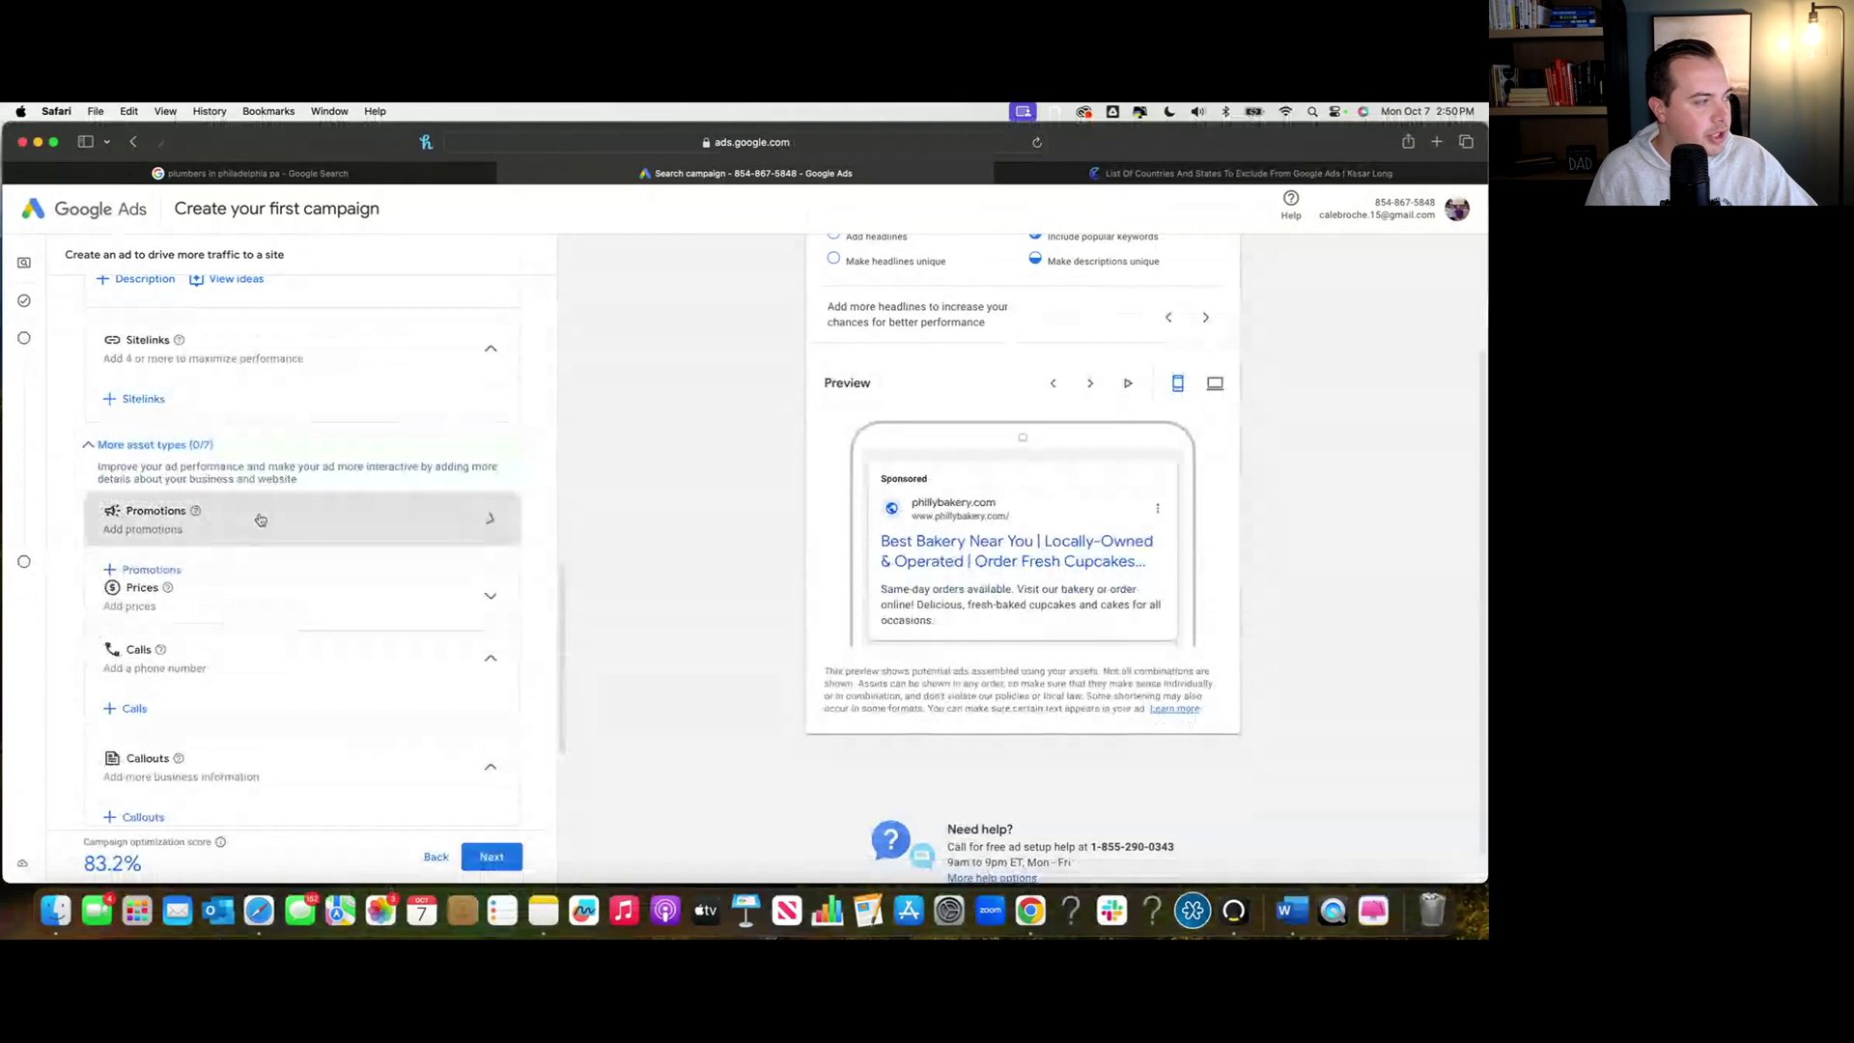
click(154, 571)
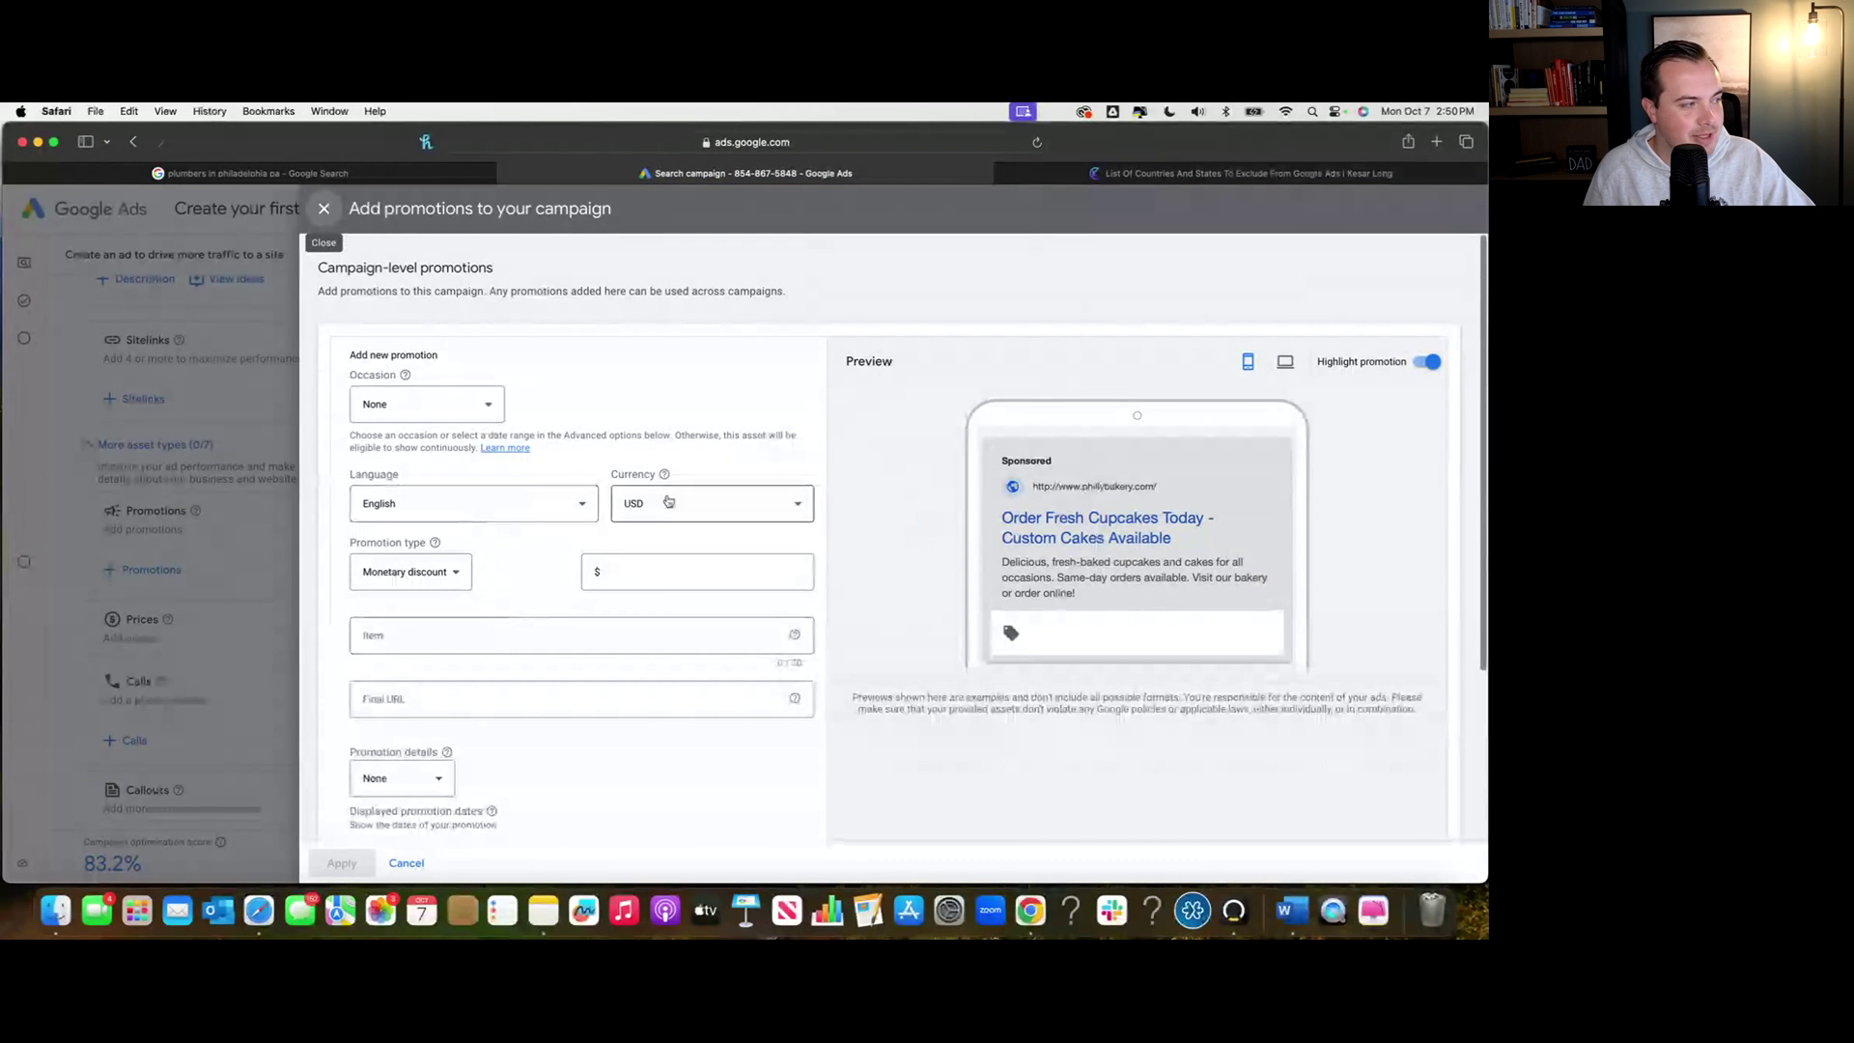
click(412, 572)
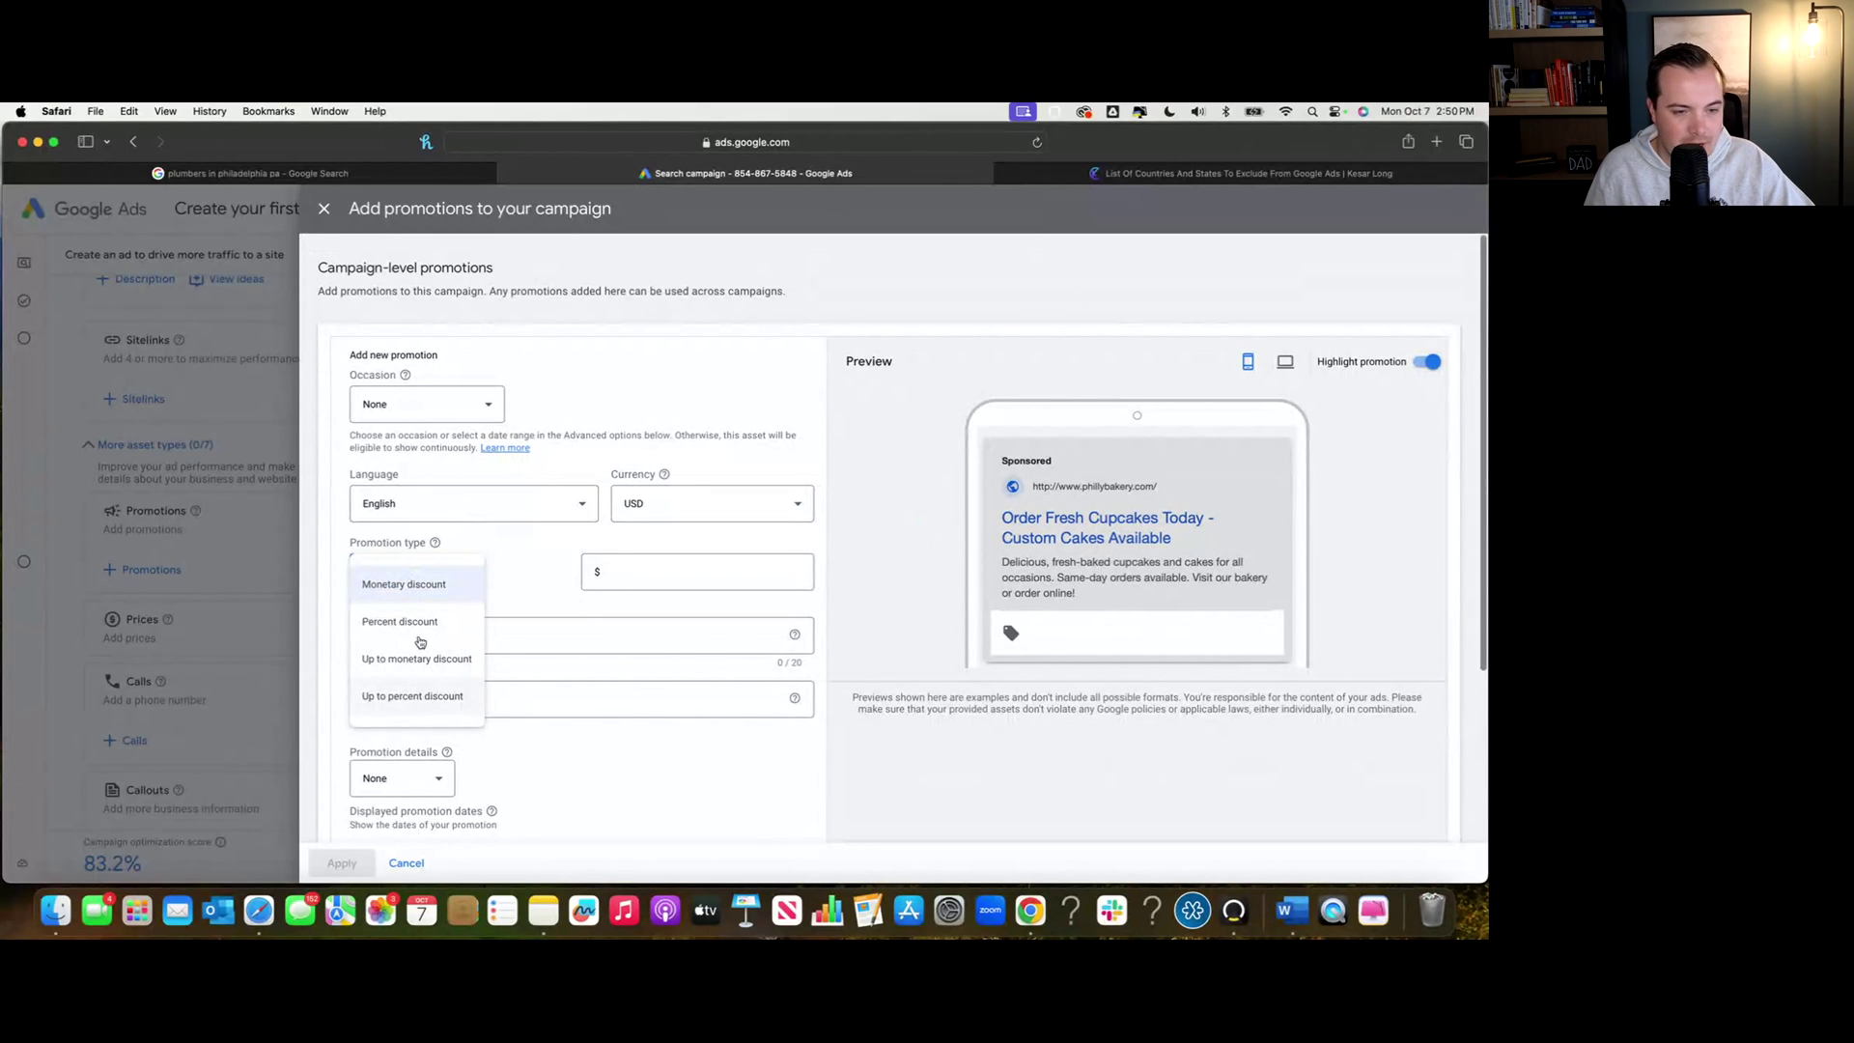
click(322, 208)
click(324, 208)
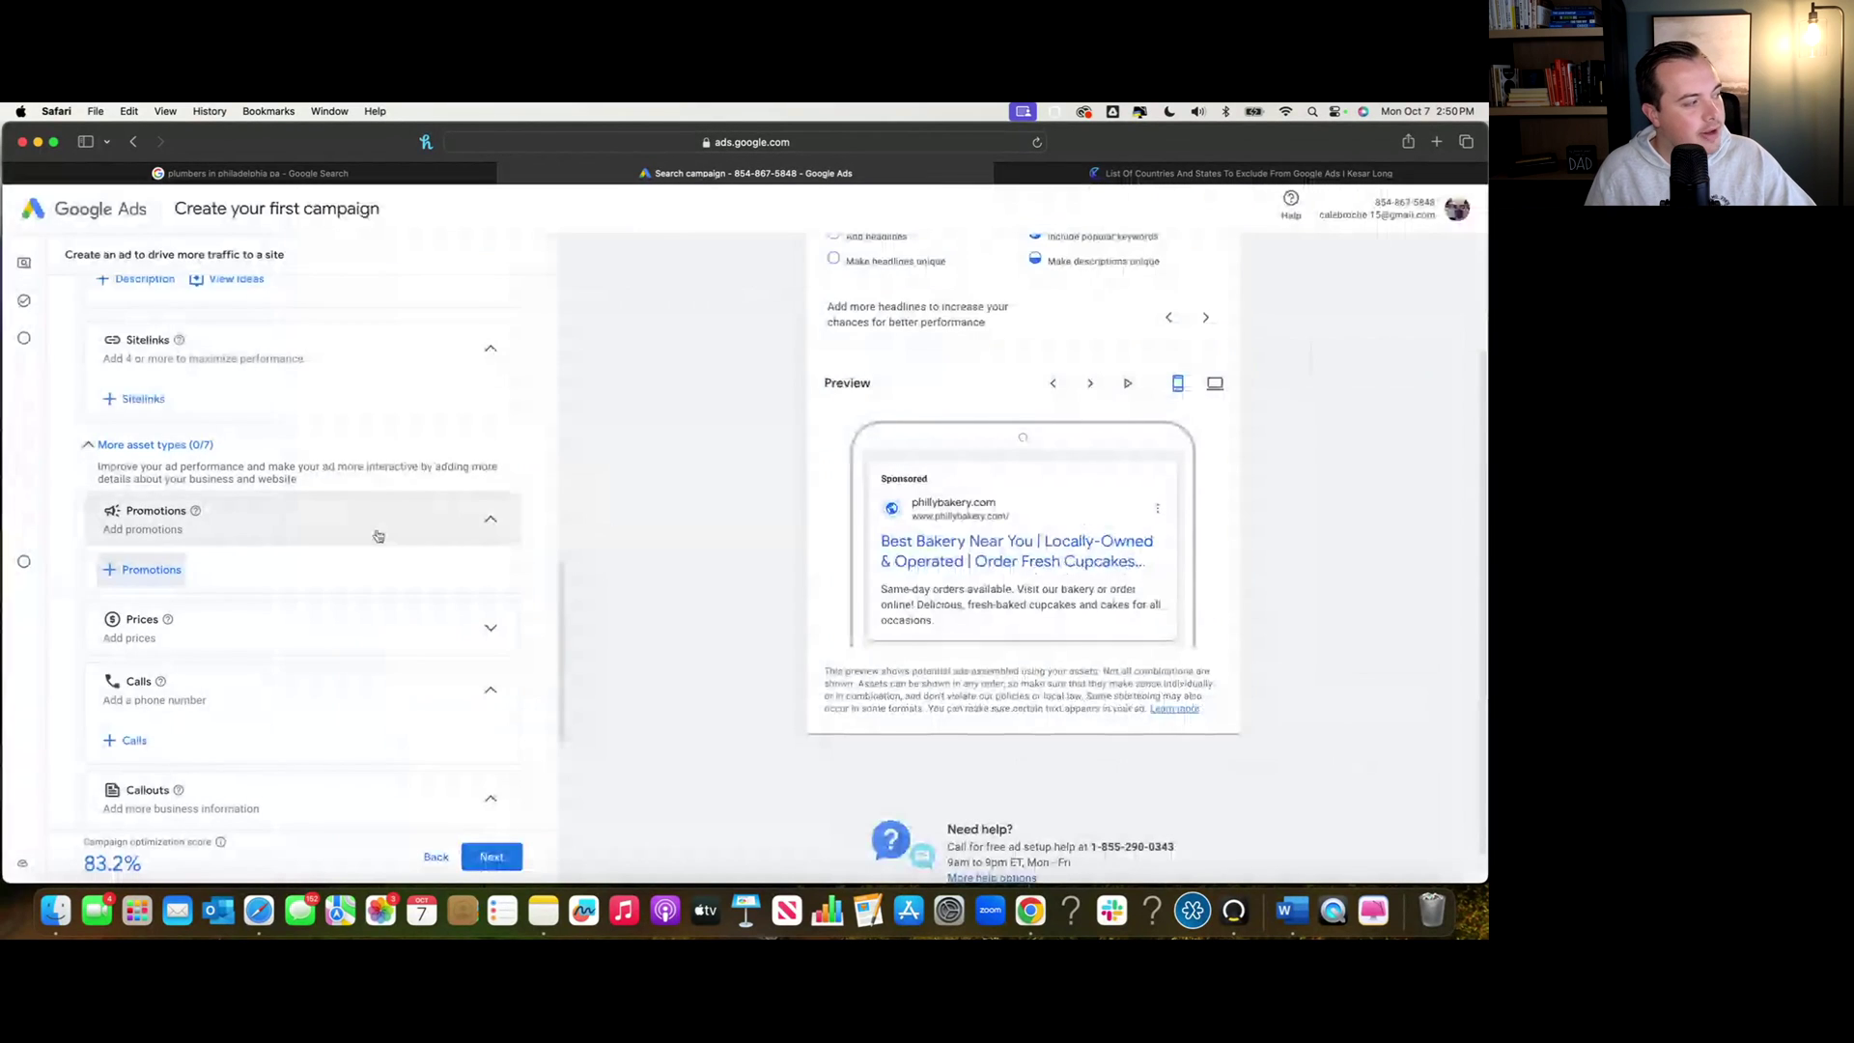
Expand the Prices asset section and scroll down to Campaign URL options
scroll(310, 591, down, 1)
click(245, 618)
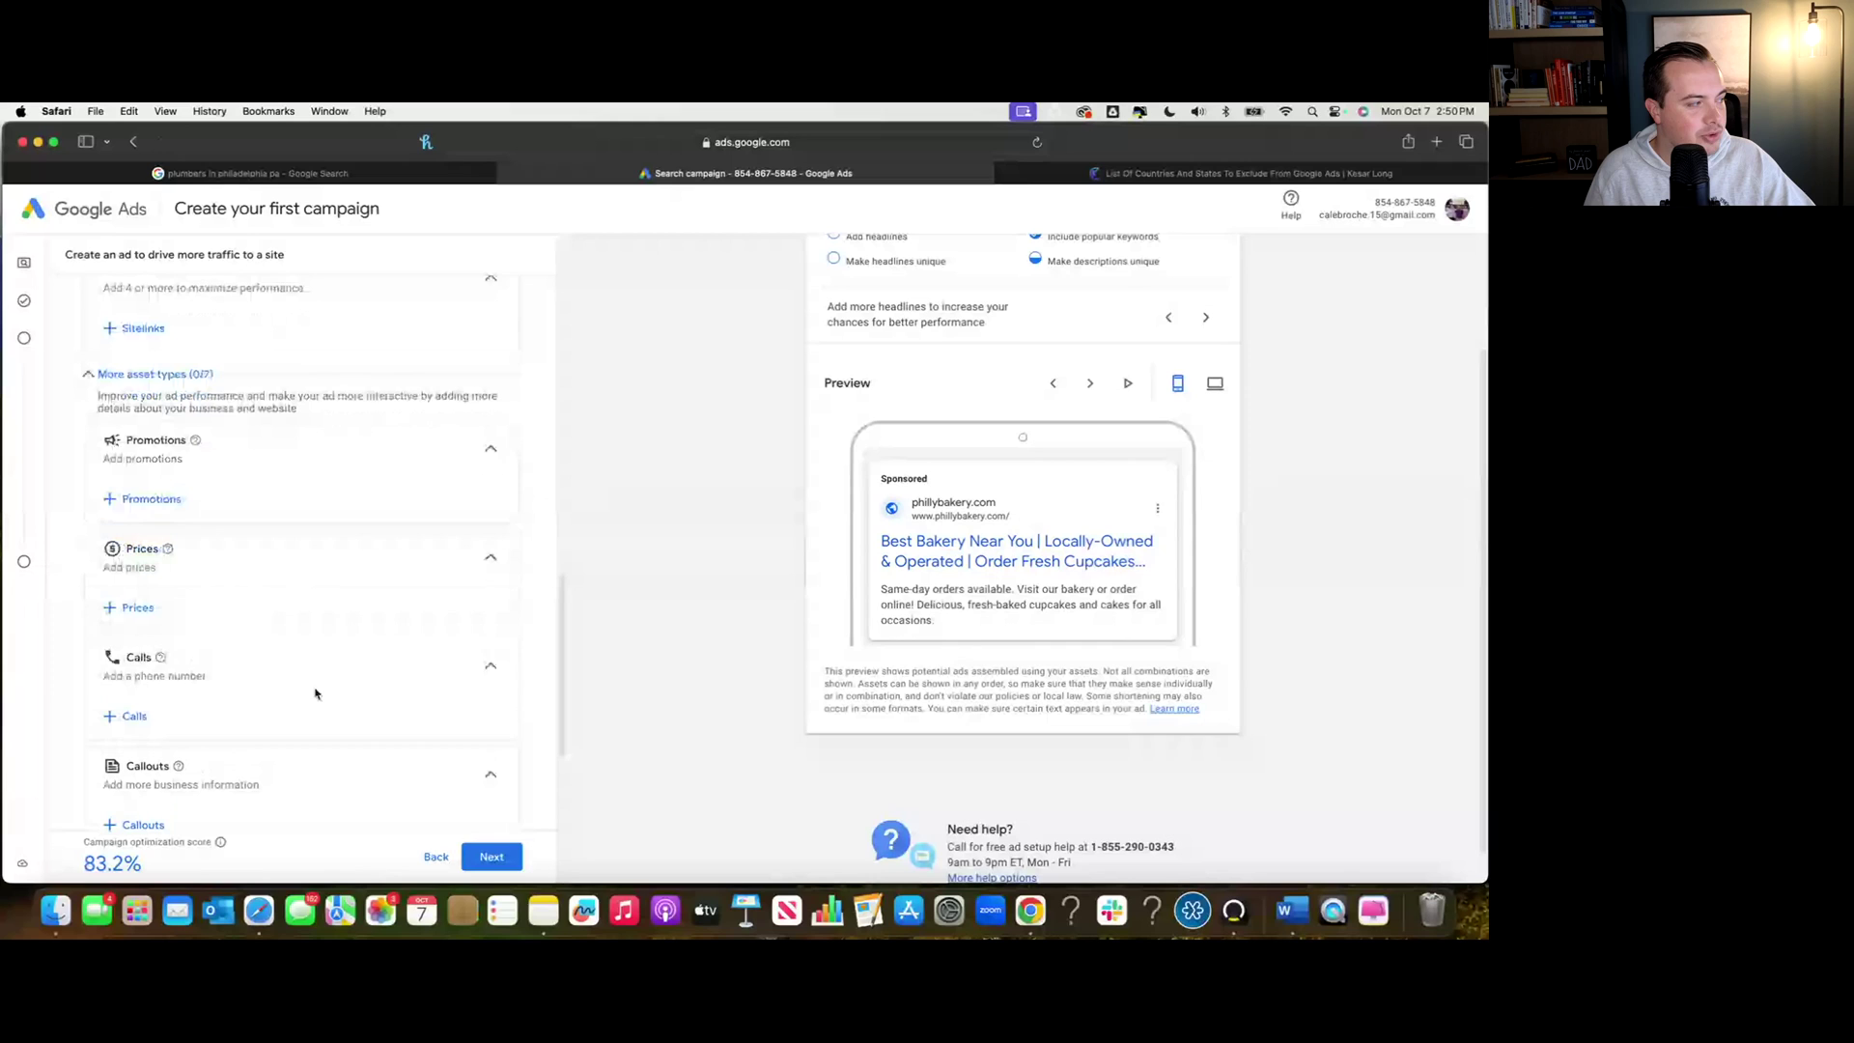
scroll(299, 724, down, 2)
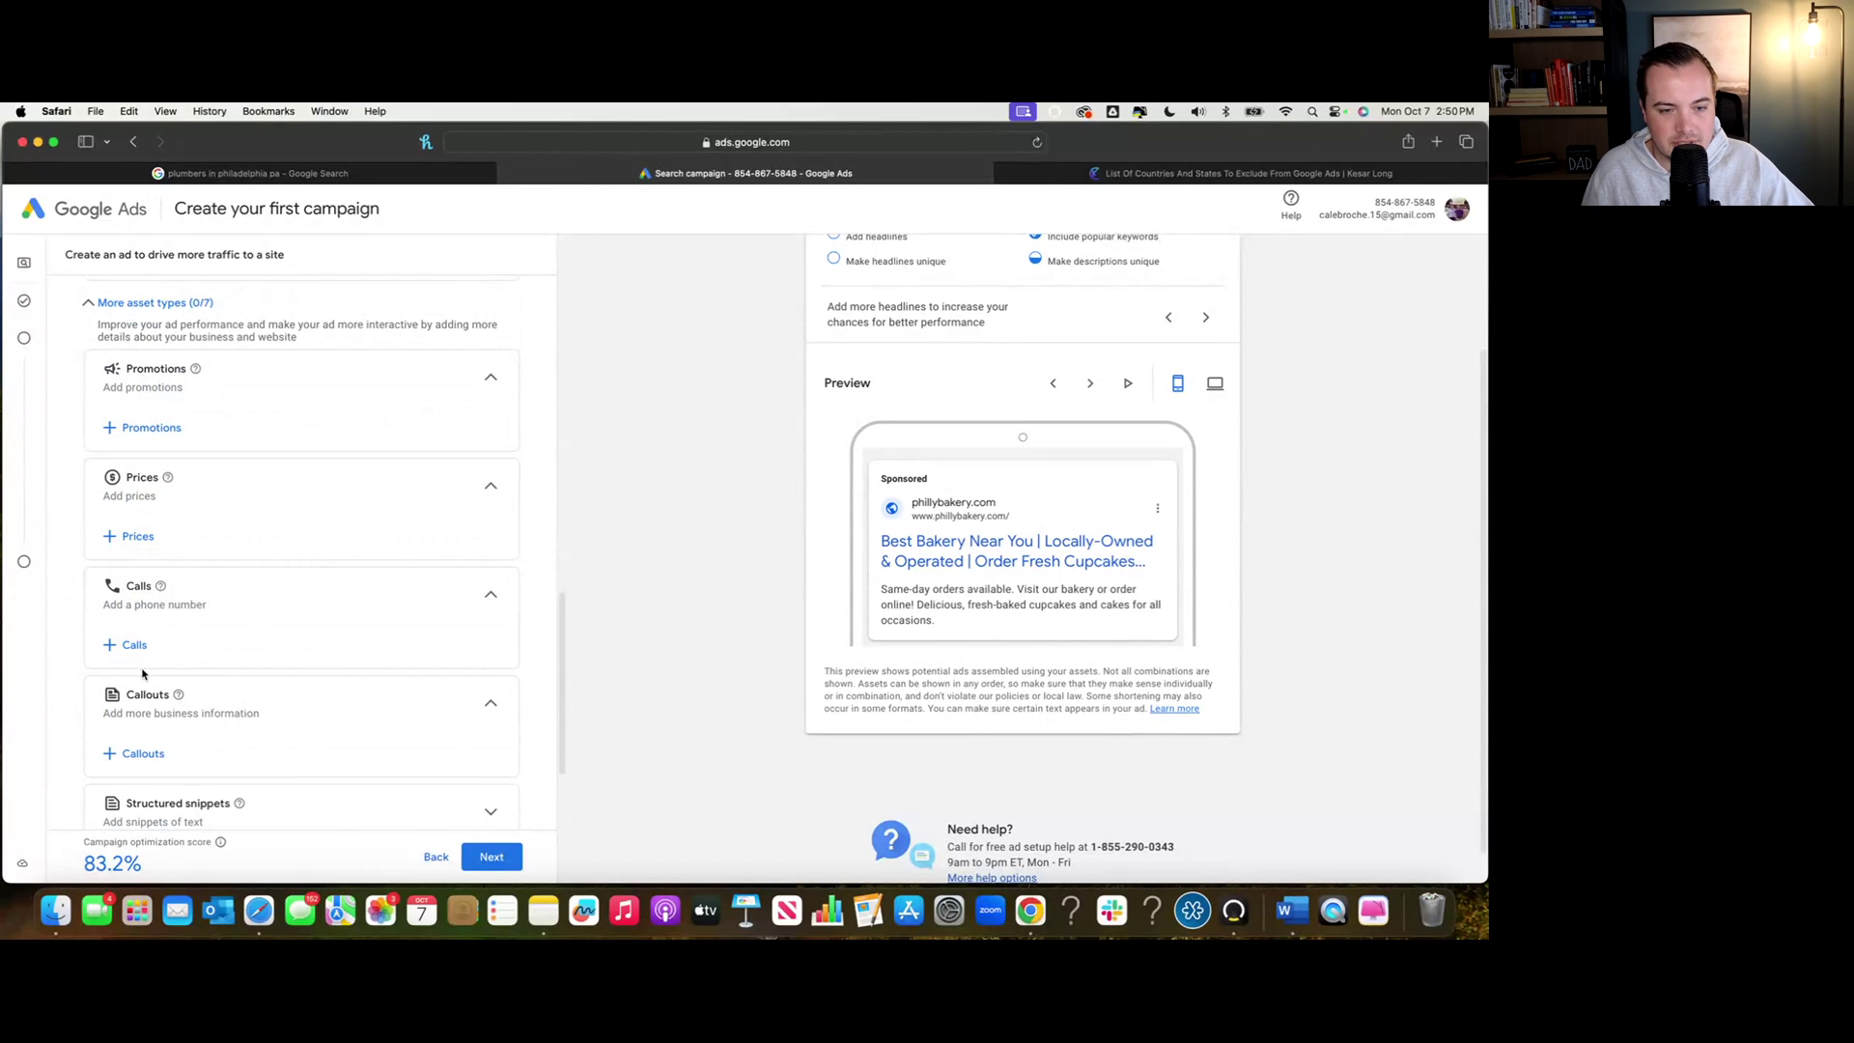
scroll(135, 665, down, 2)
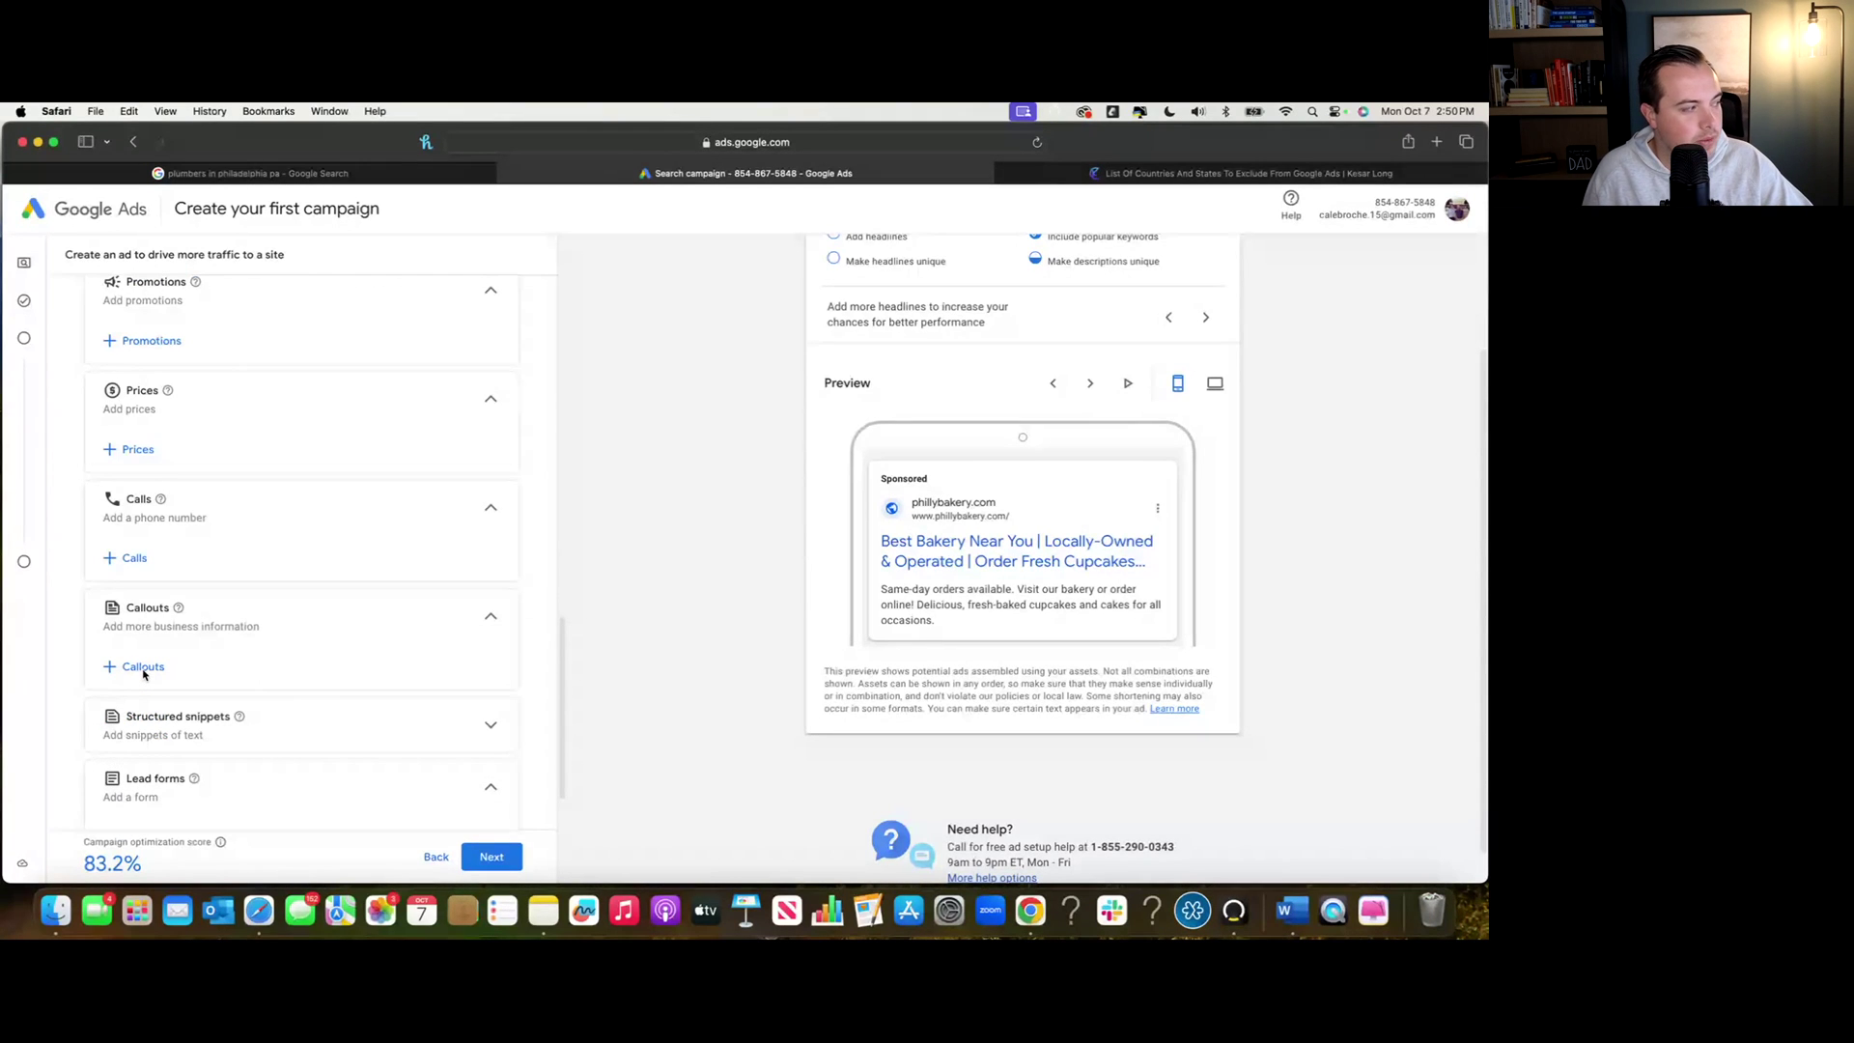
scroll(298, 733, down, 6)
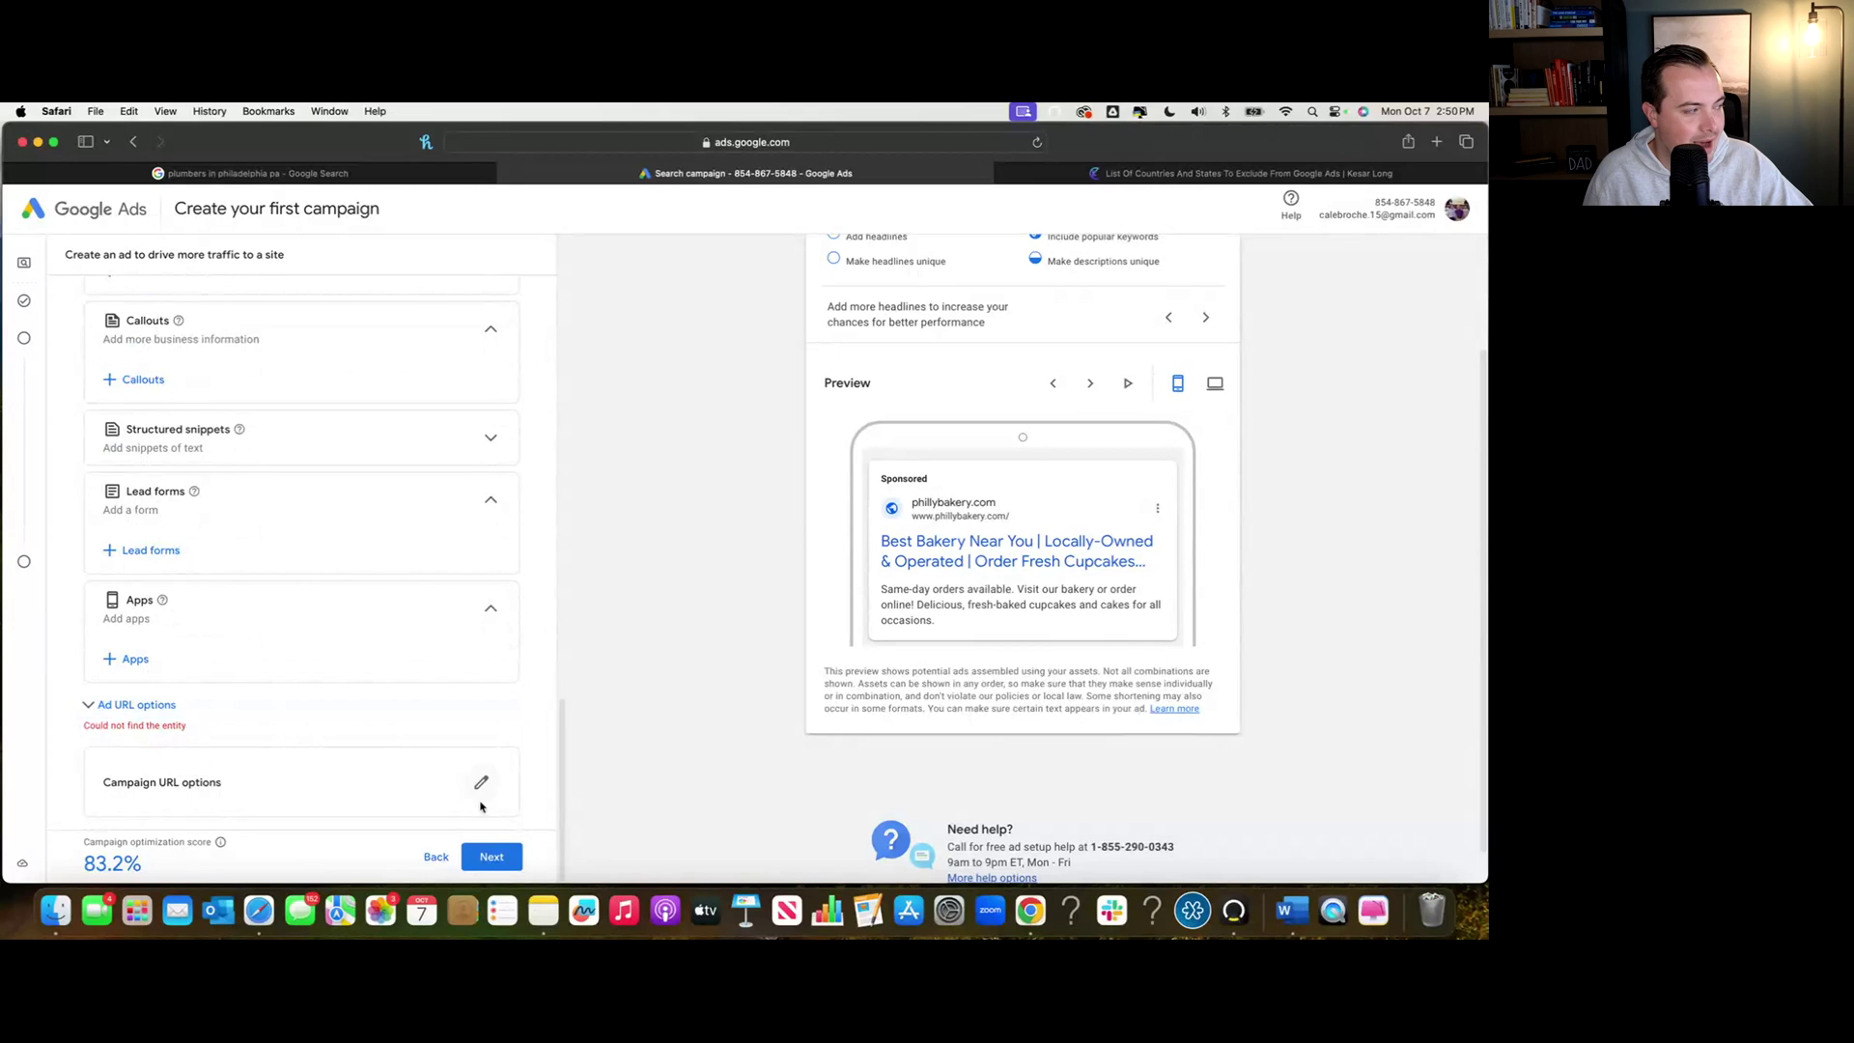
Open Campaign URL options and close them, leaving tracking template and custom parameters blank
click(481, 782)
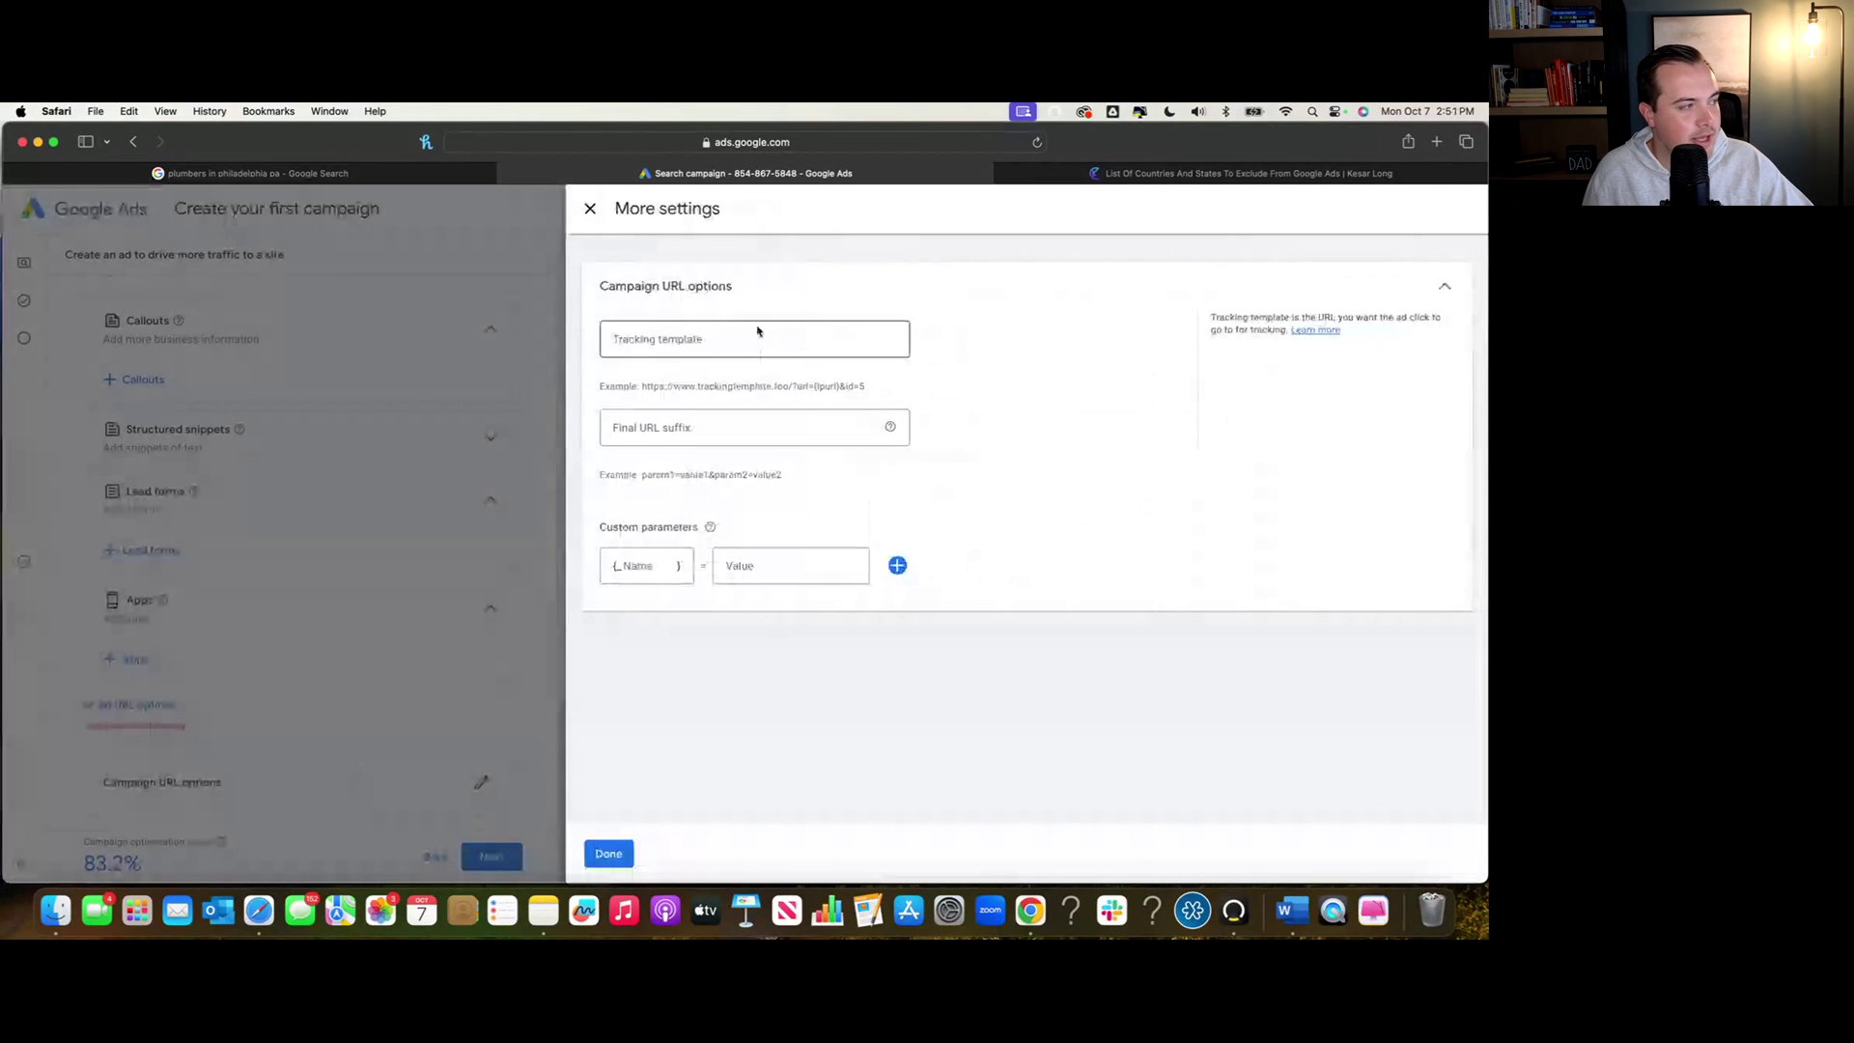
click(710, 337)
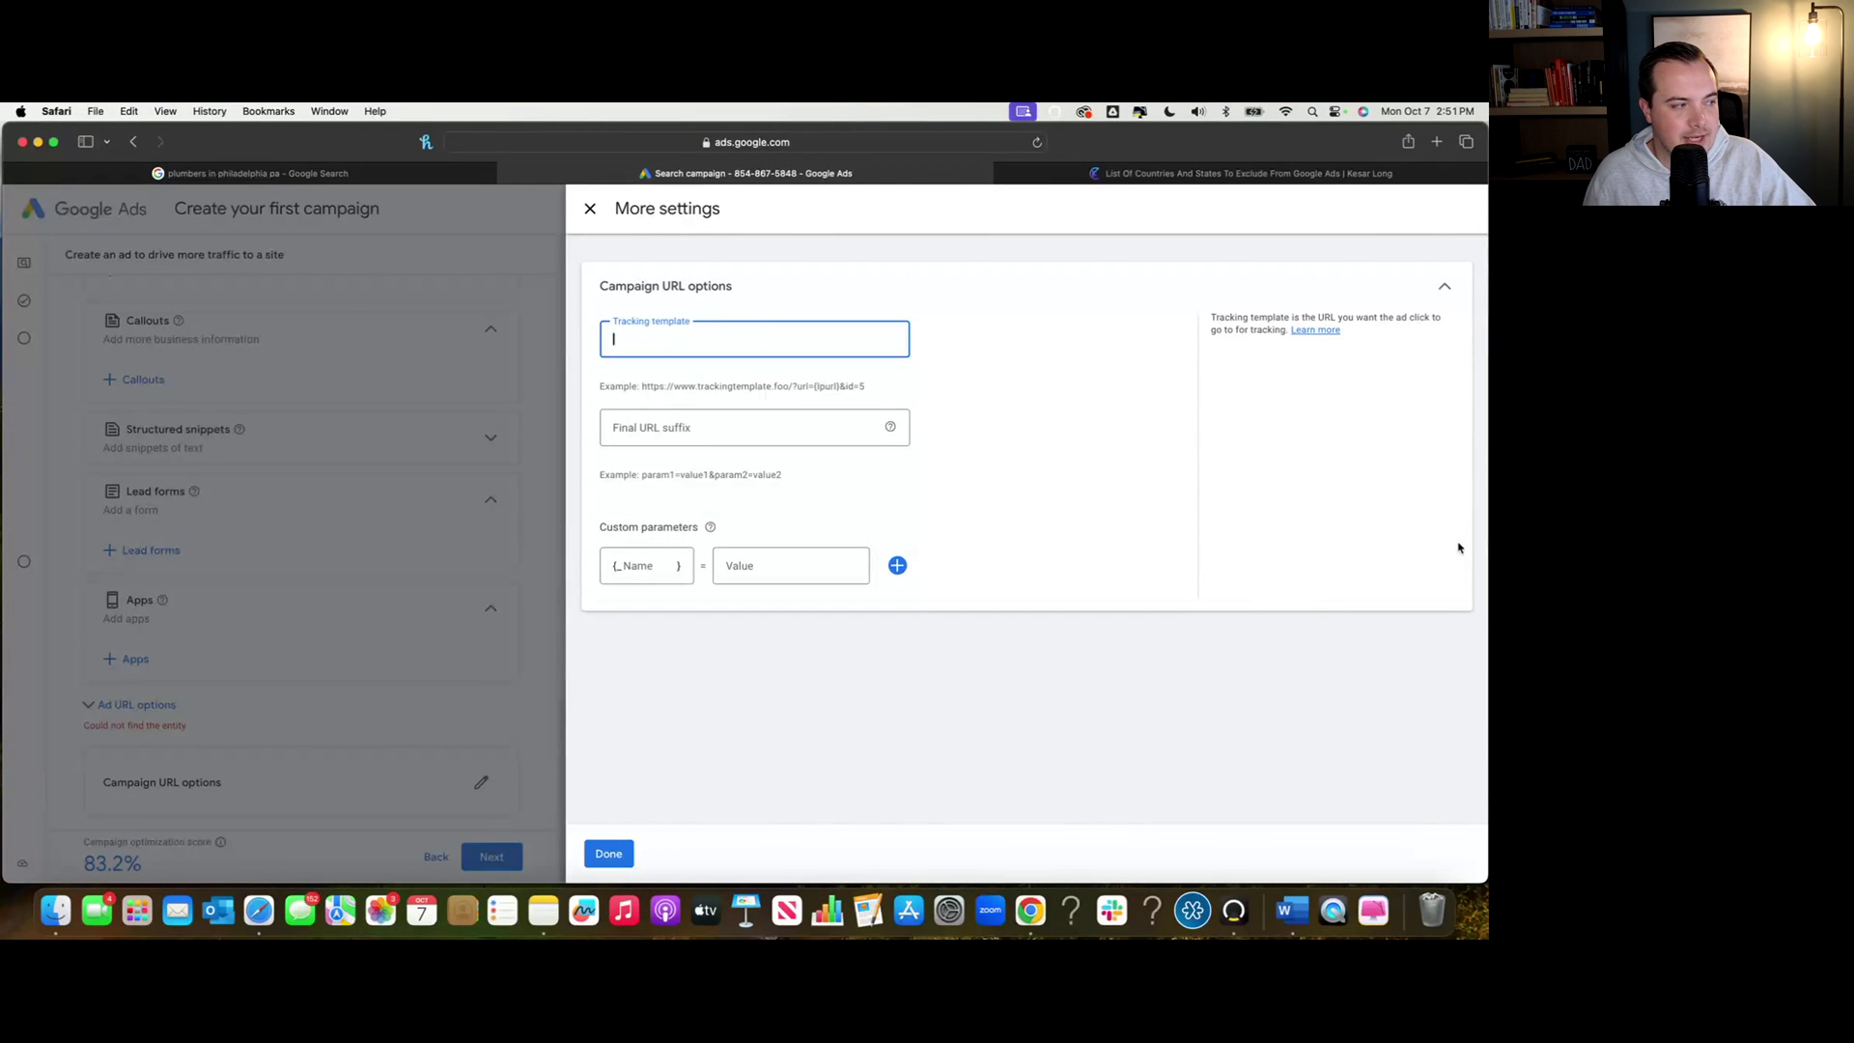
click(646, 566)
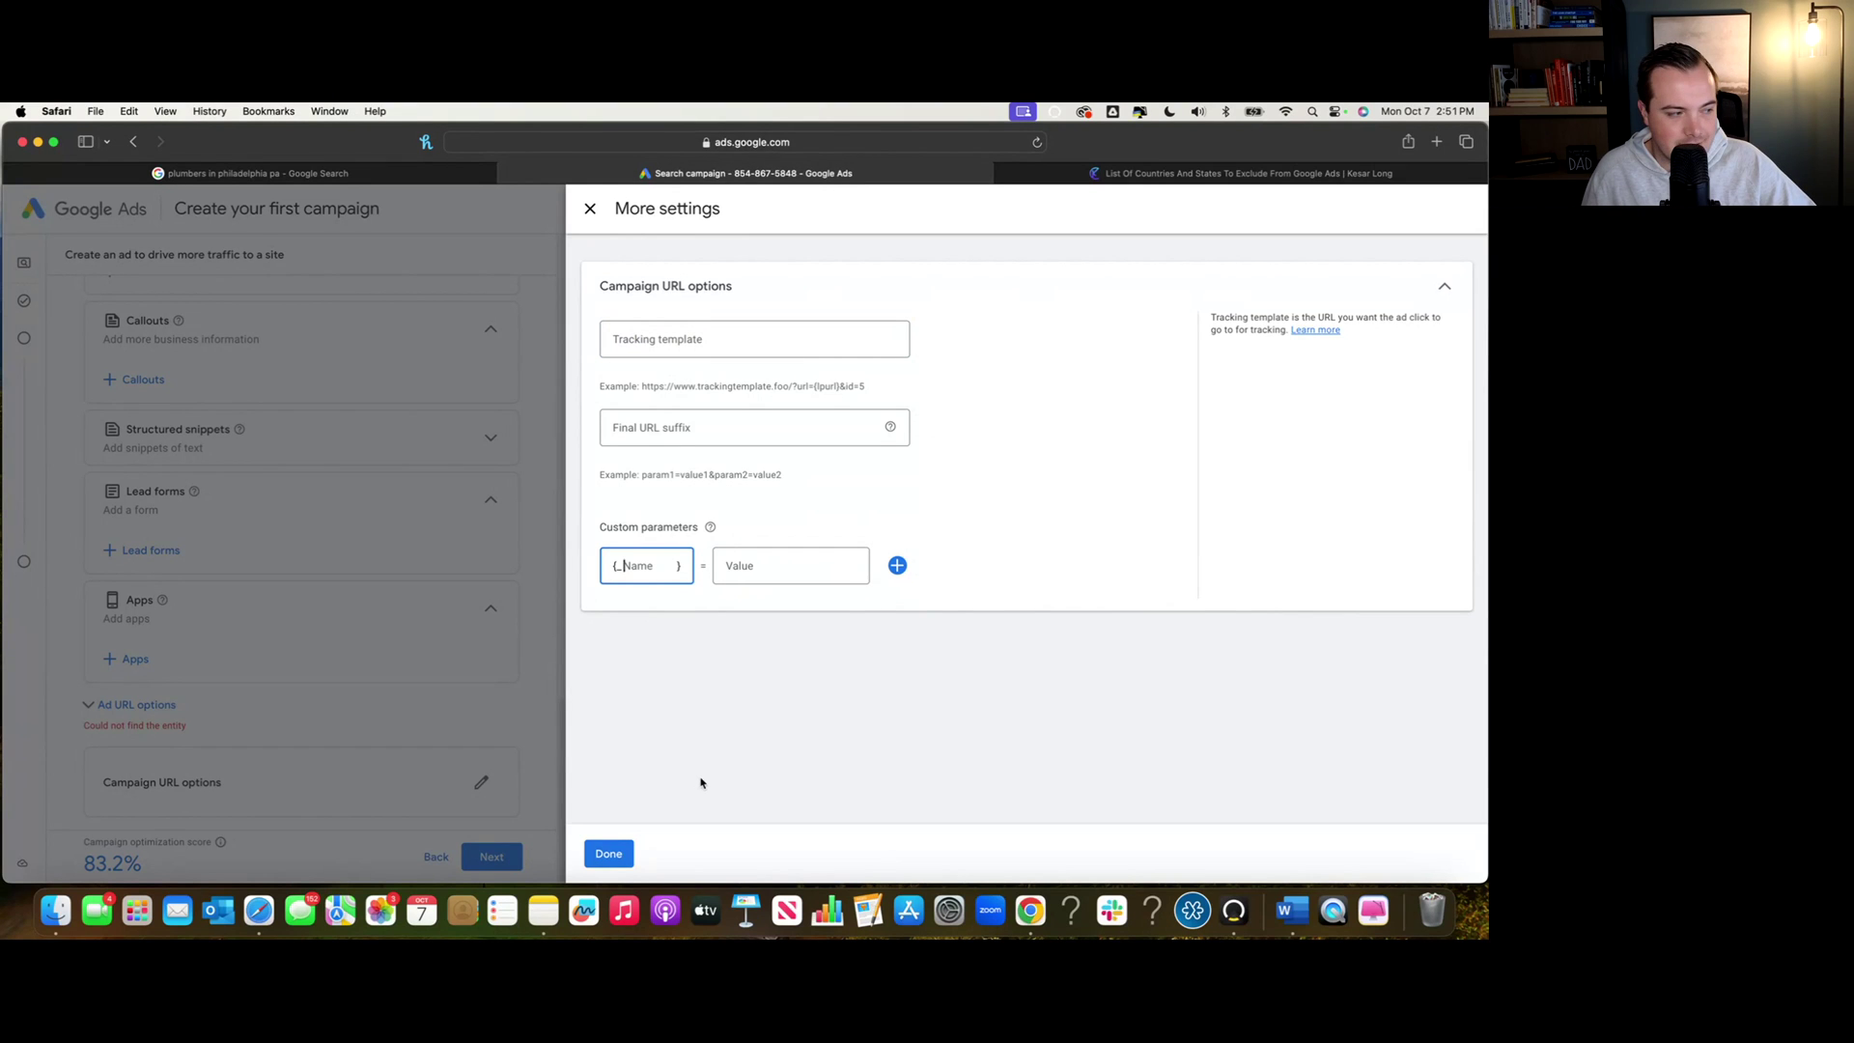
click(626, 855)
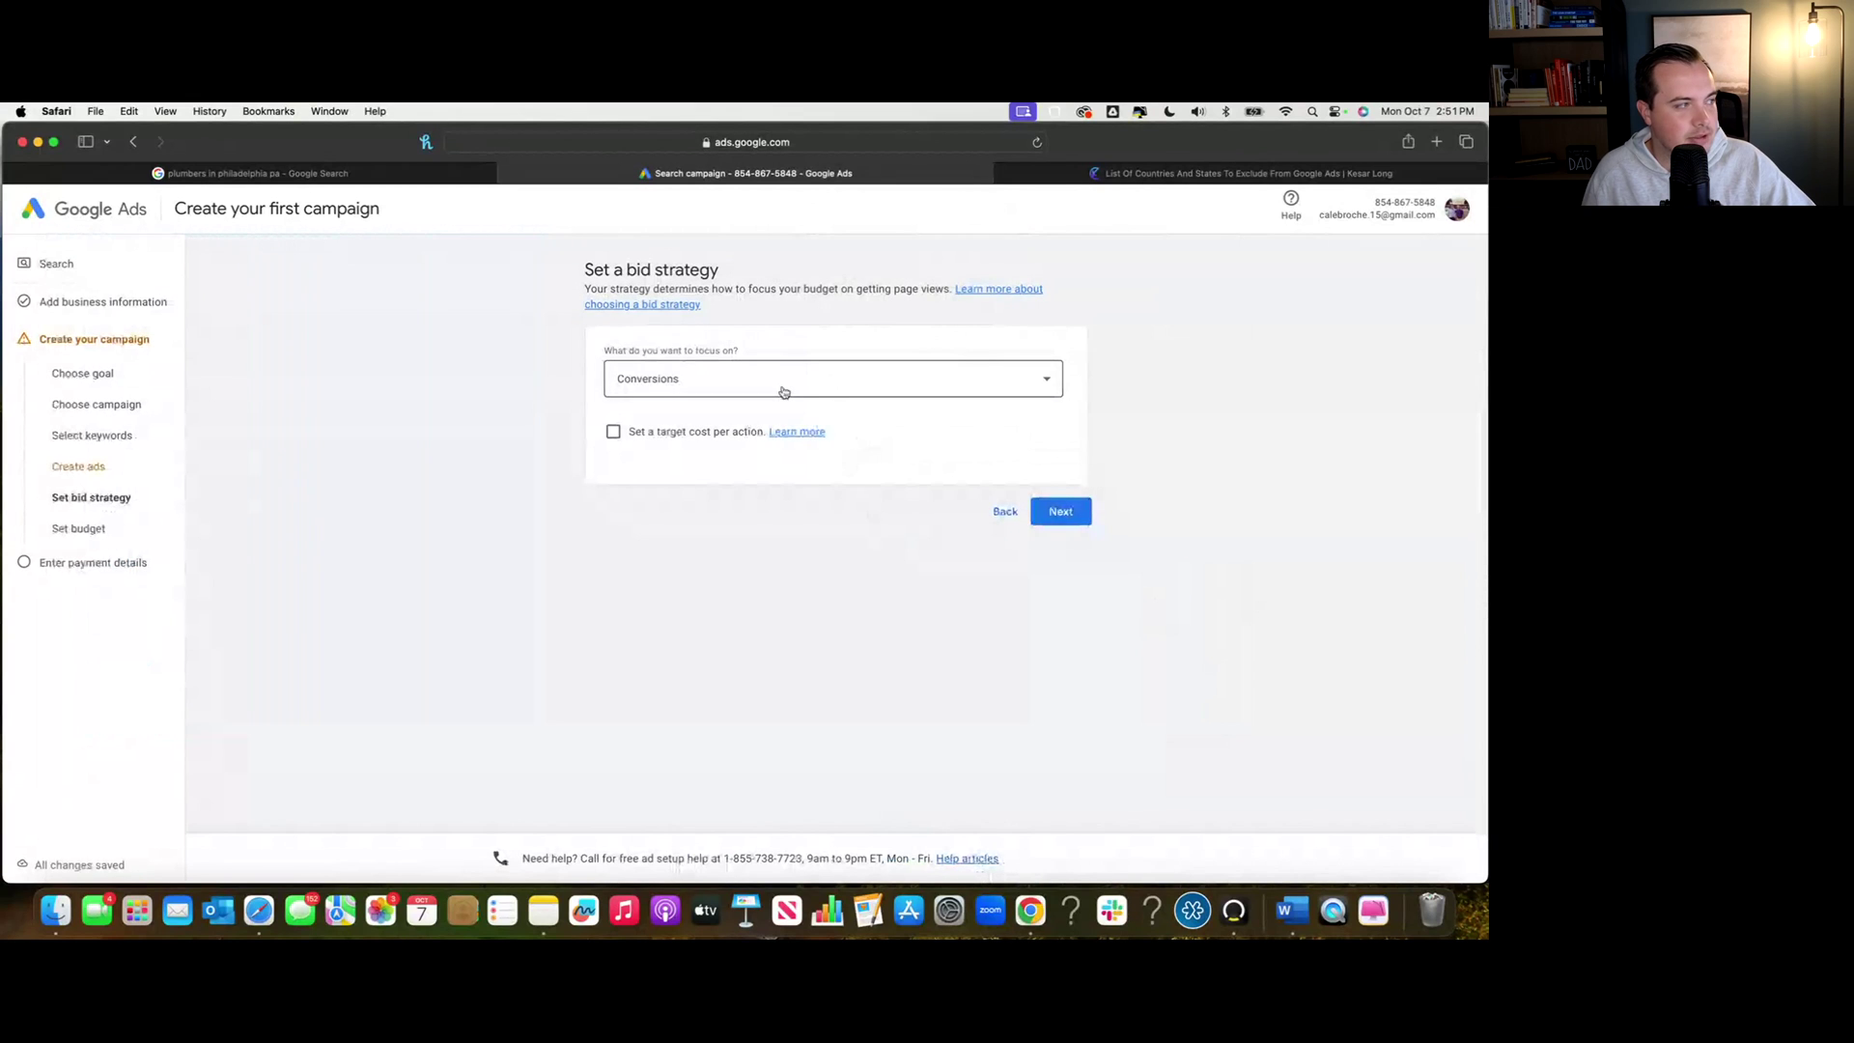
Change the bid strategy focus from Conversions to Clicks and continue
click(782, 390)
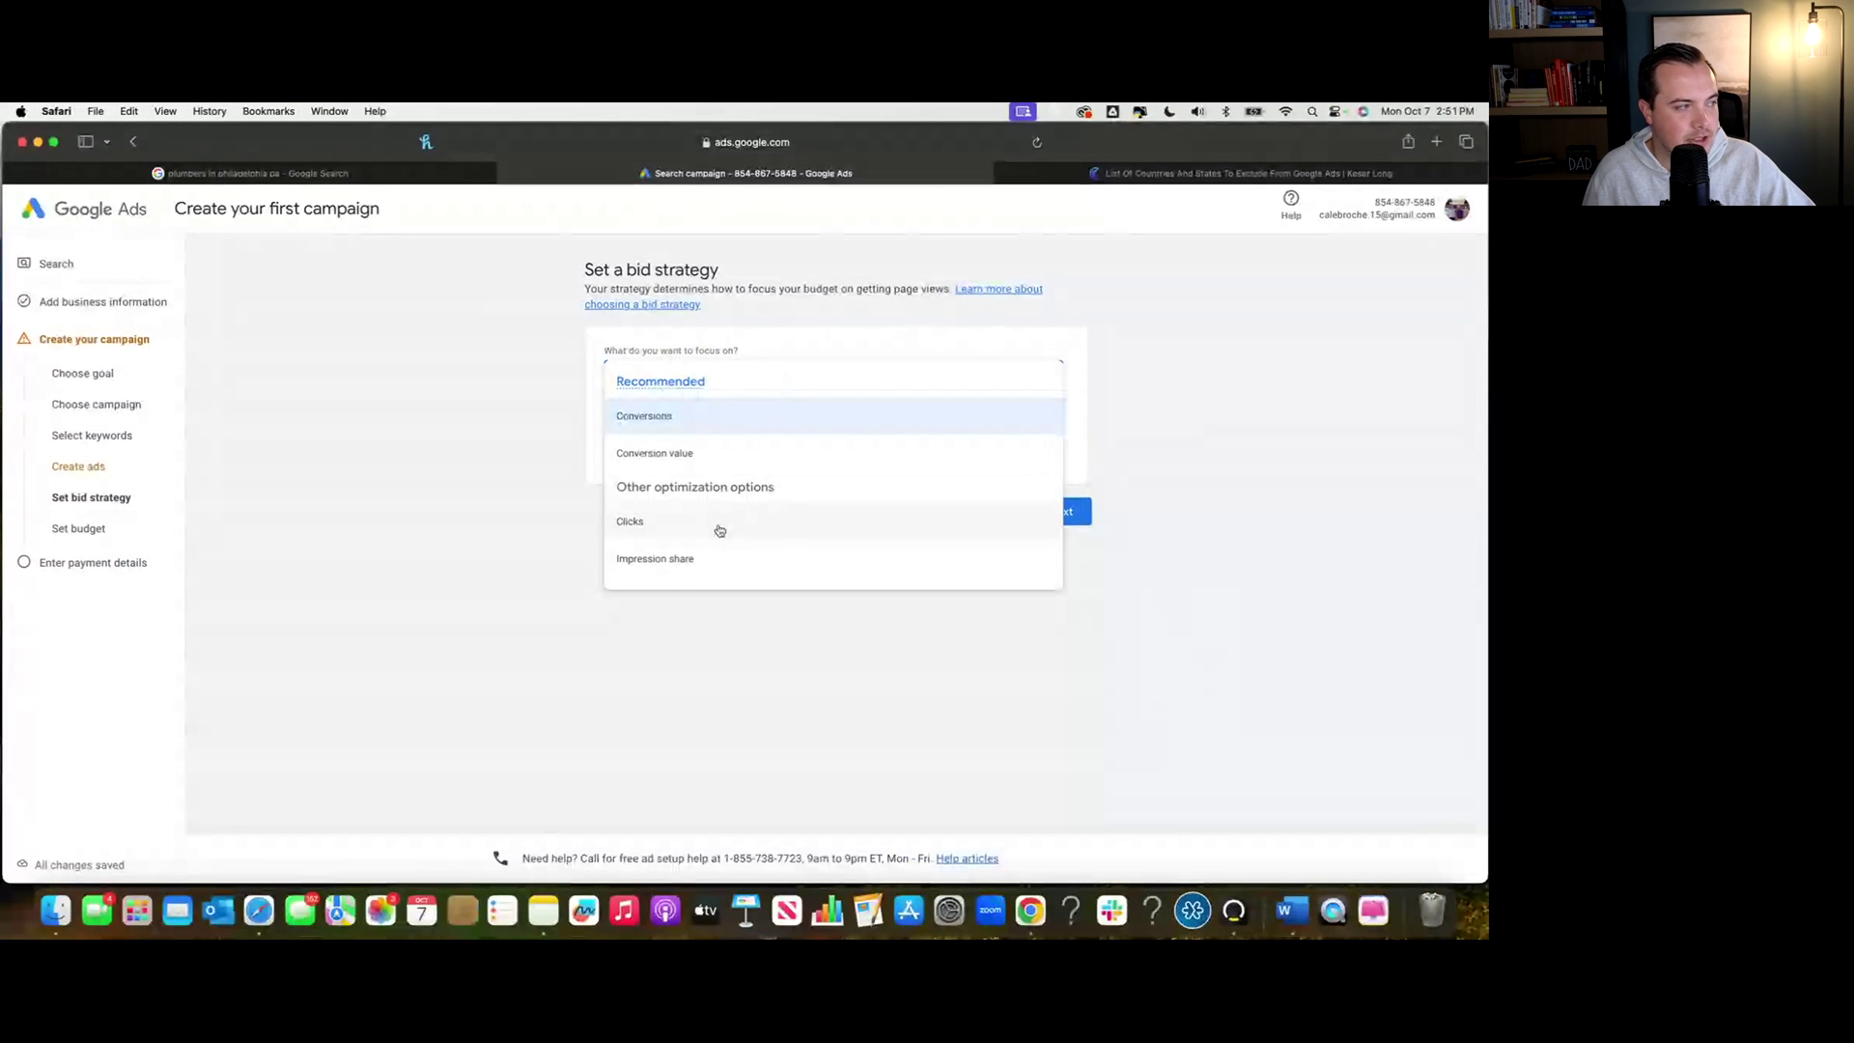
click(718, 531)
click(1060, 505)
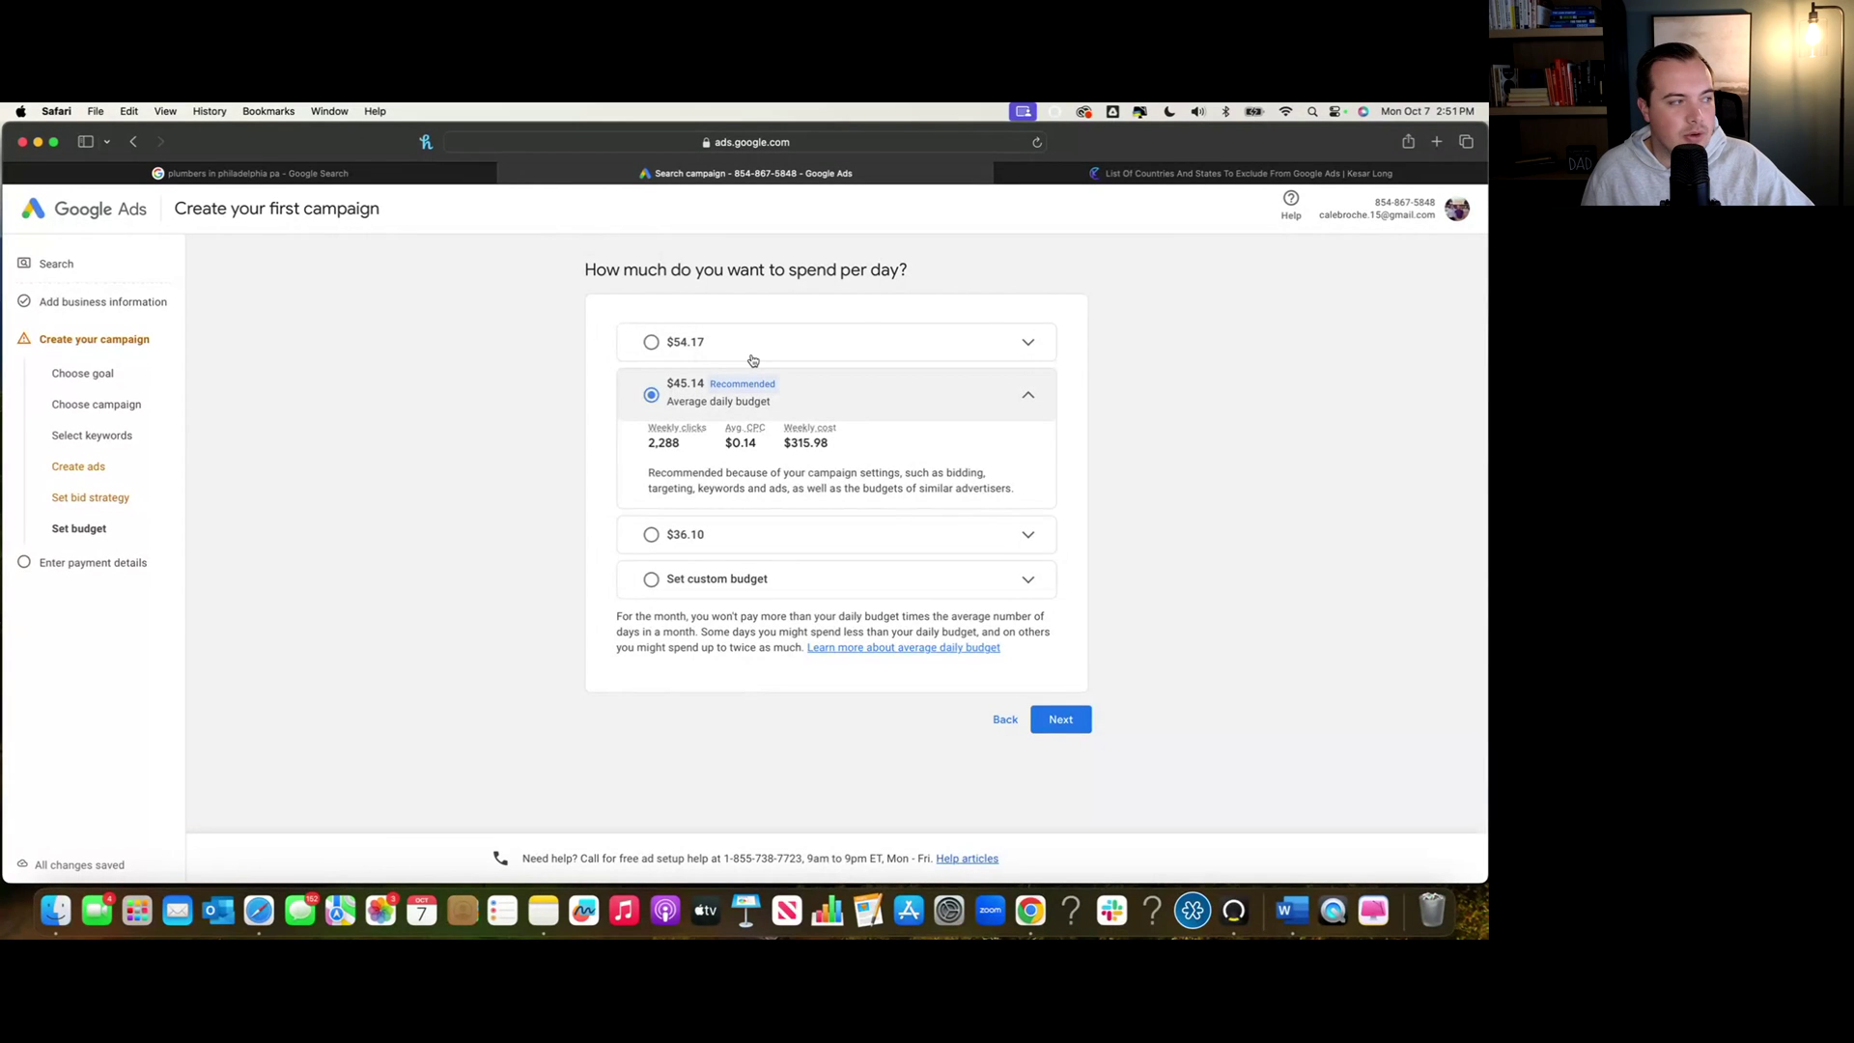
Compare the estimates for the $54.17, $45.14 recommended and $36.10 daily budgets
click(804, 350)
click(1029, 457)
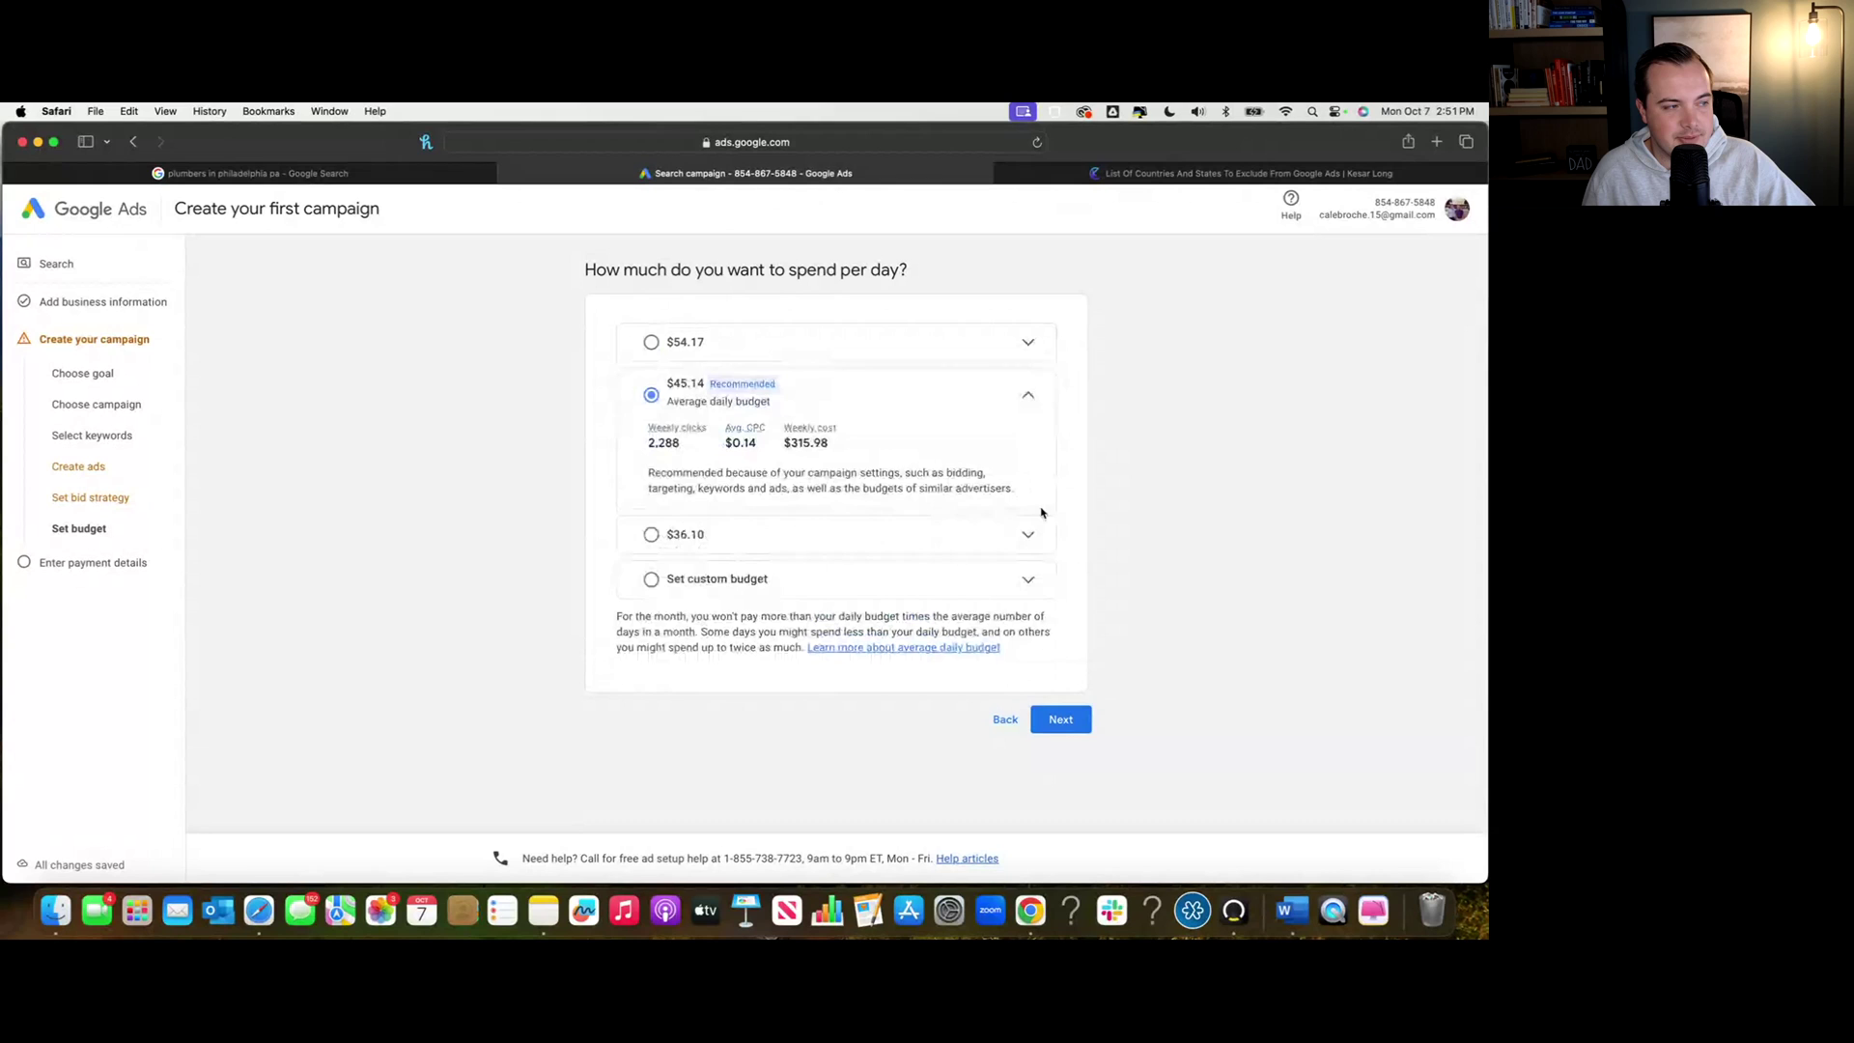
click(1026, 533)
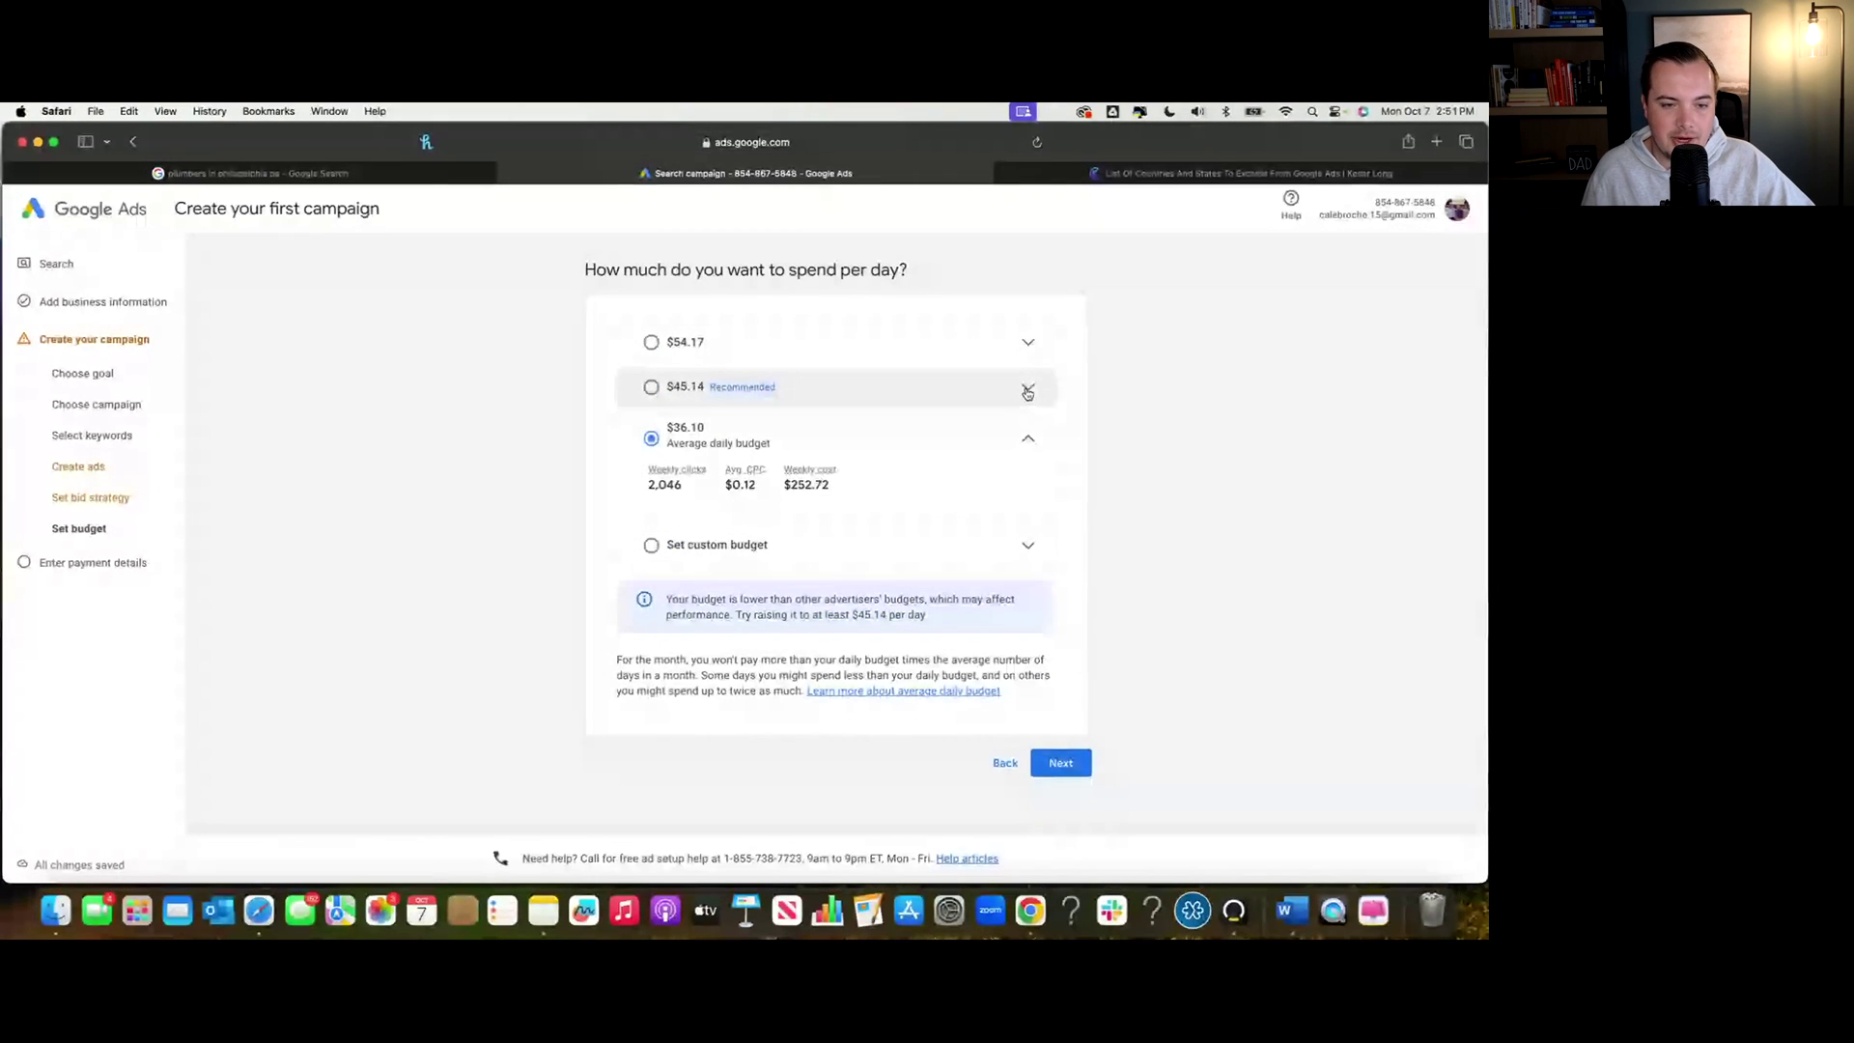
click(888, 395)
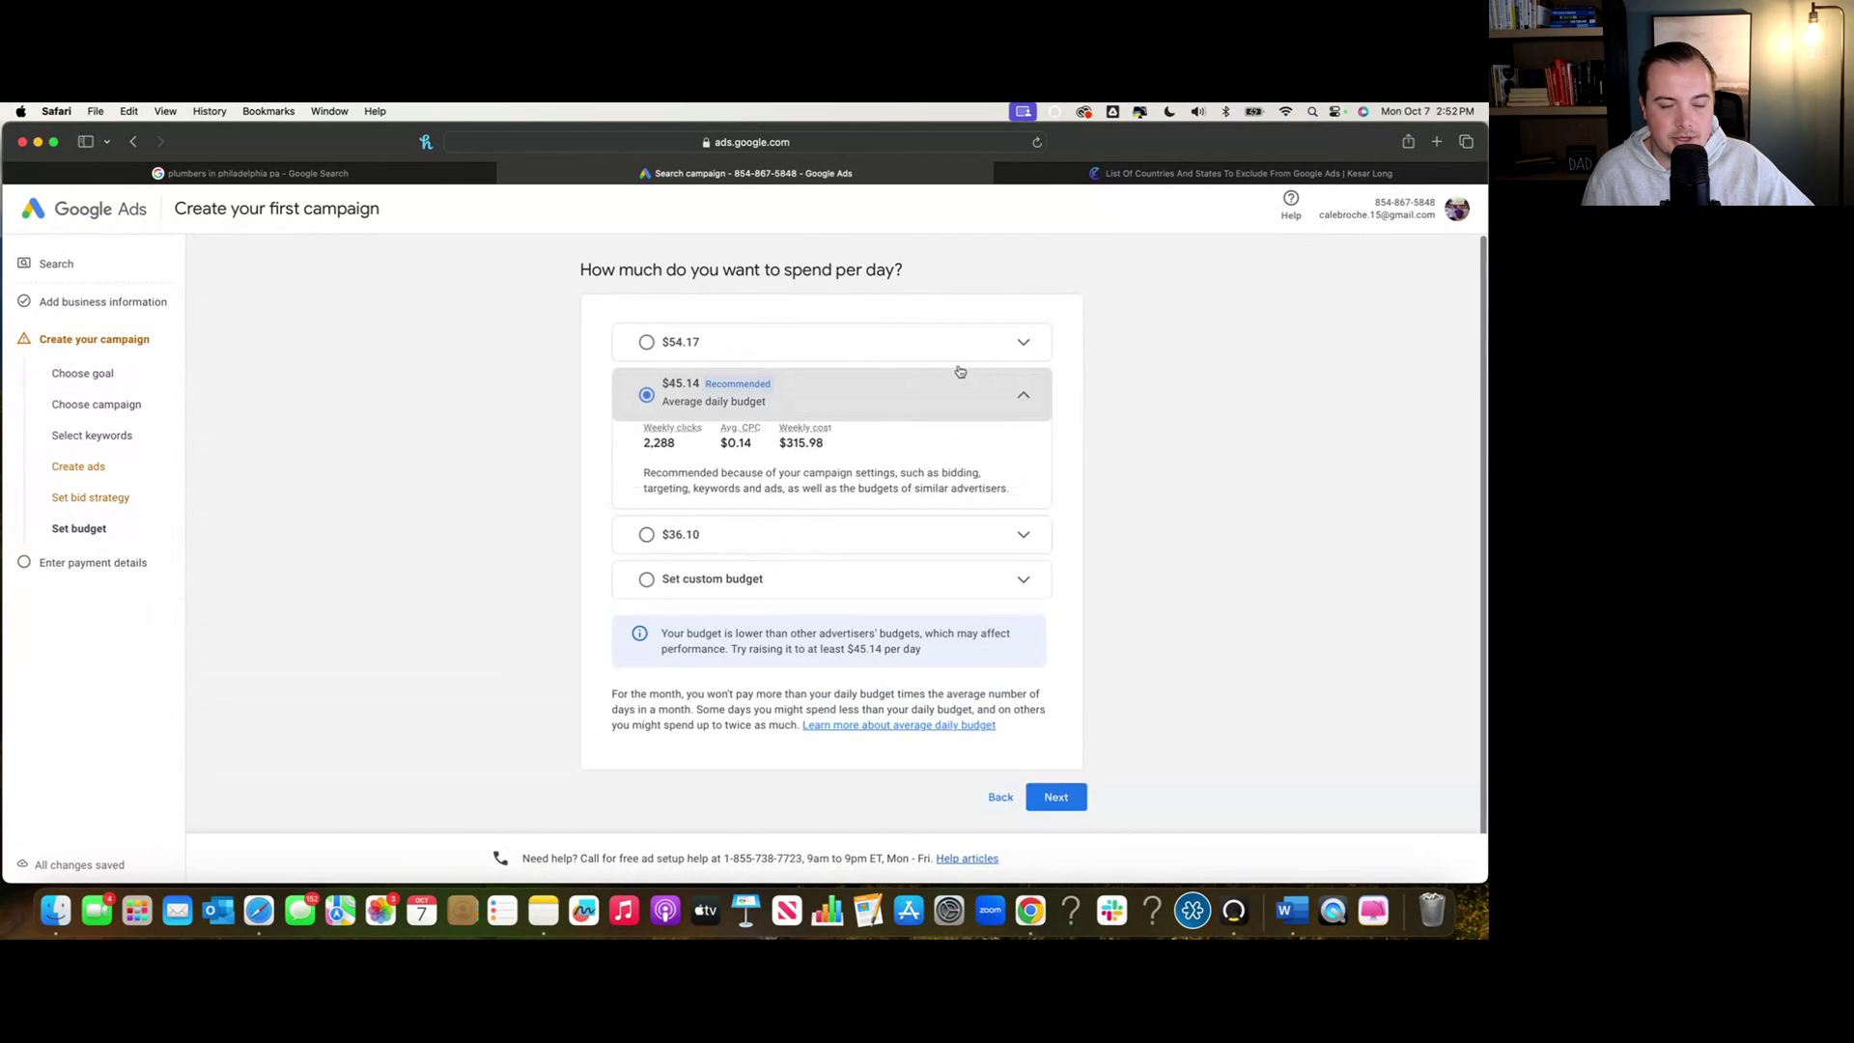
click(977, 353)
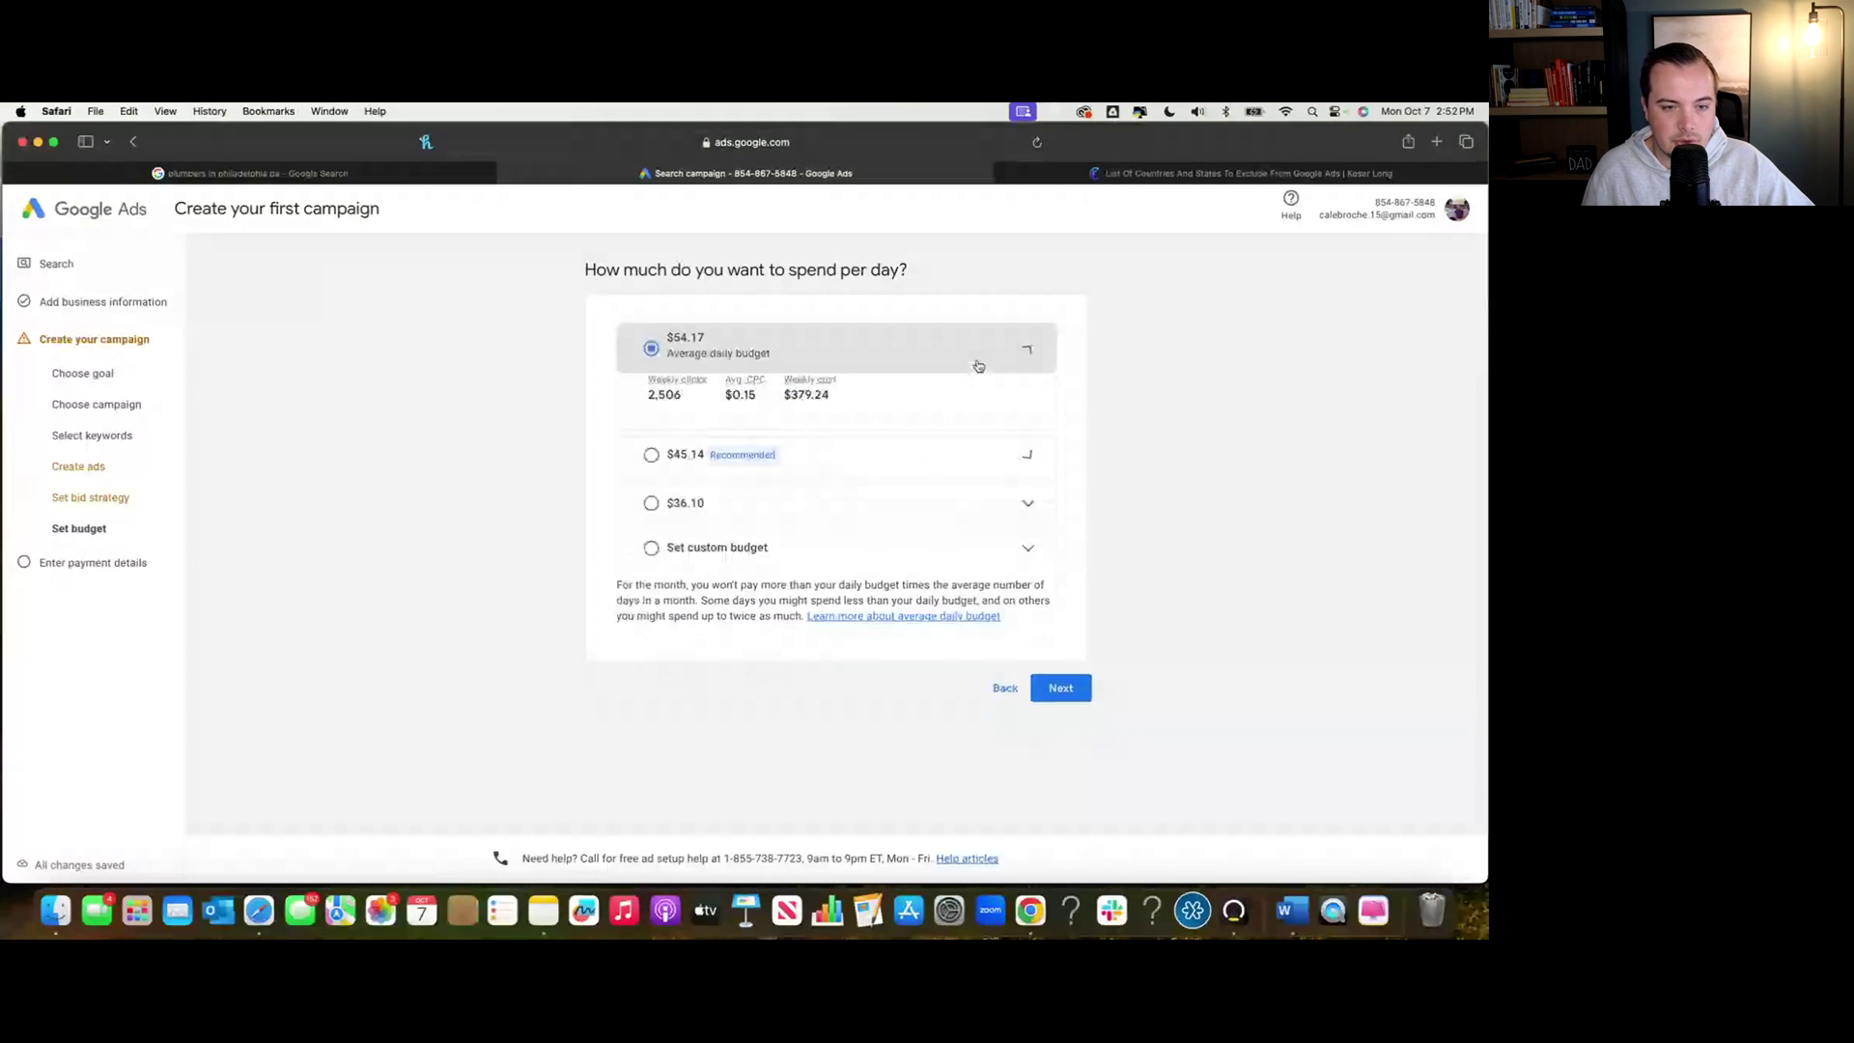
click(1007, 465)
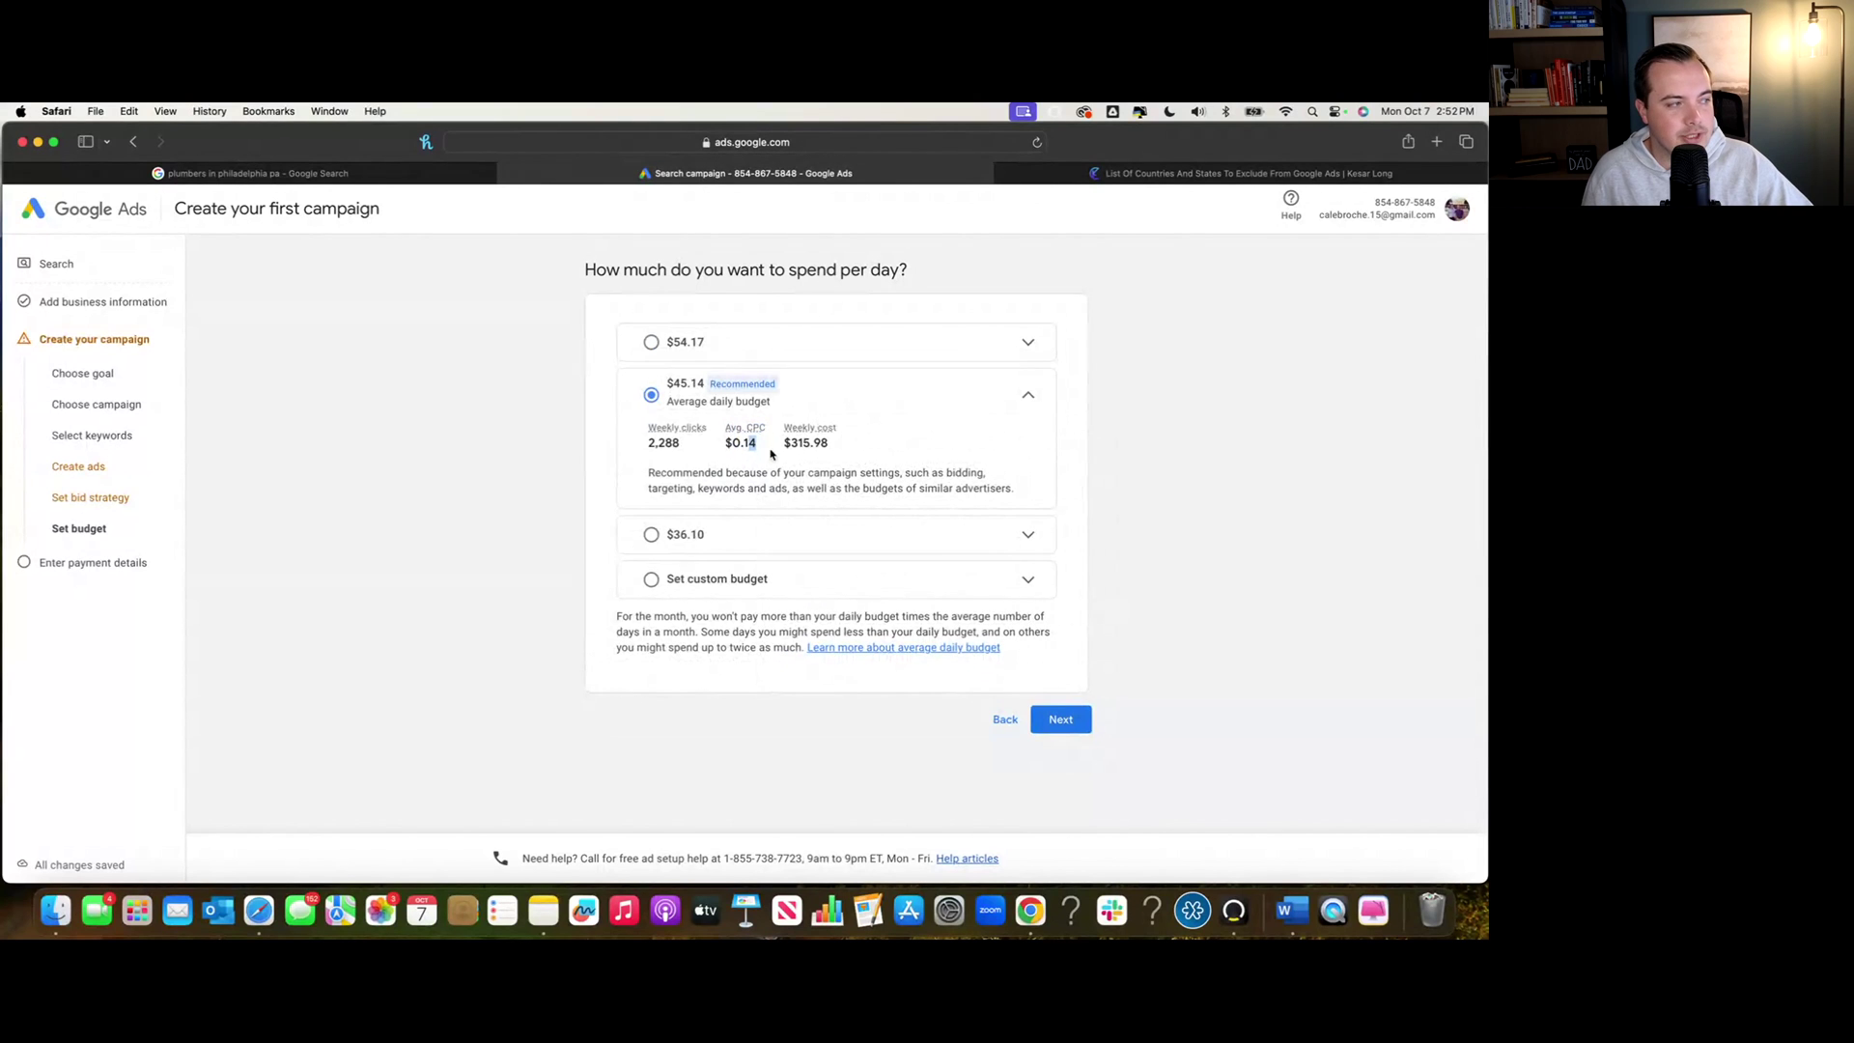
drag(771, 454, 678, 439)
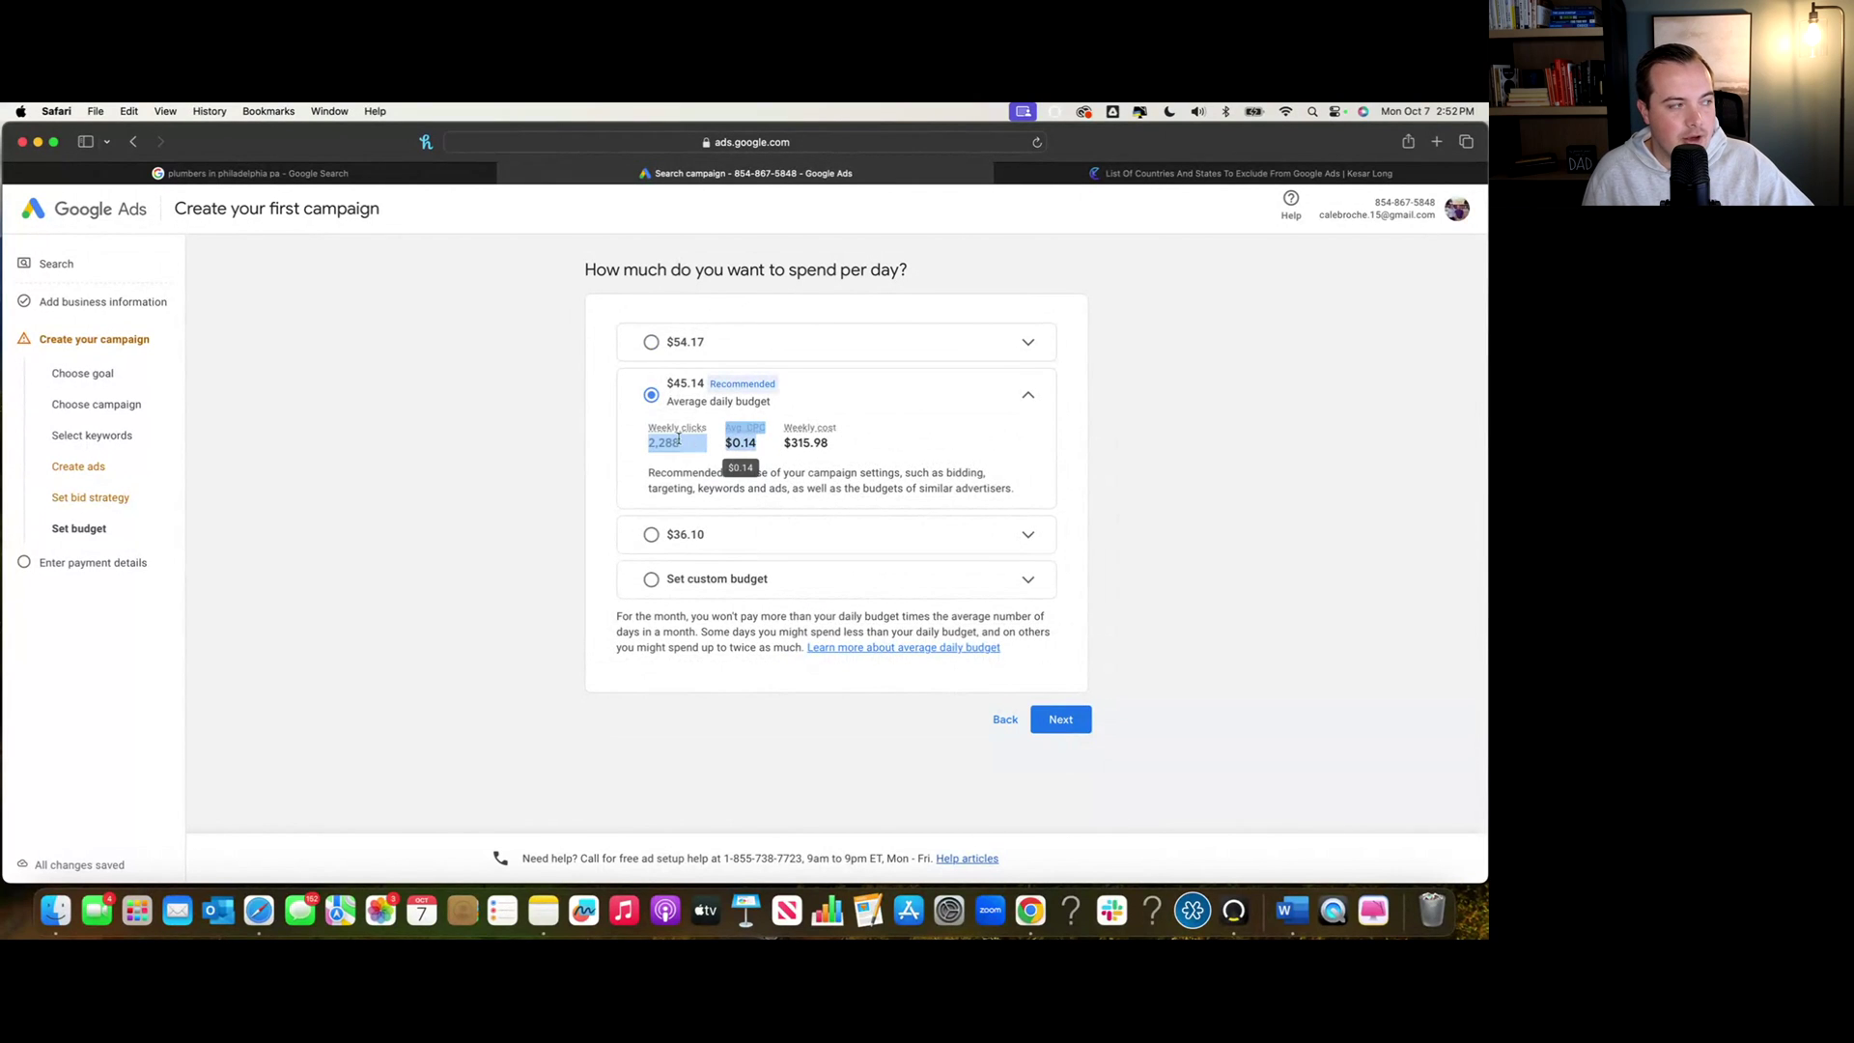
click(674, 441)
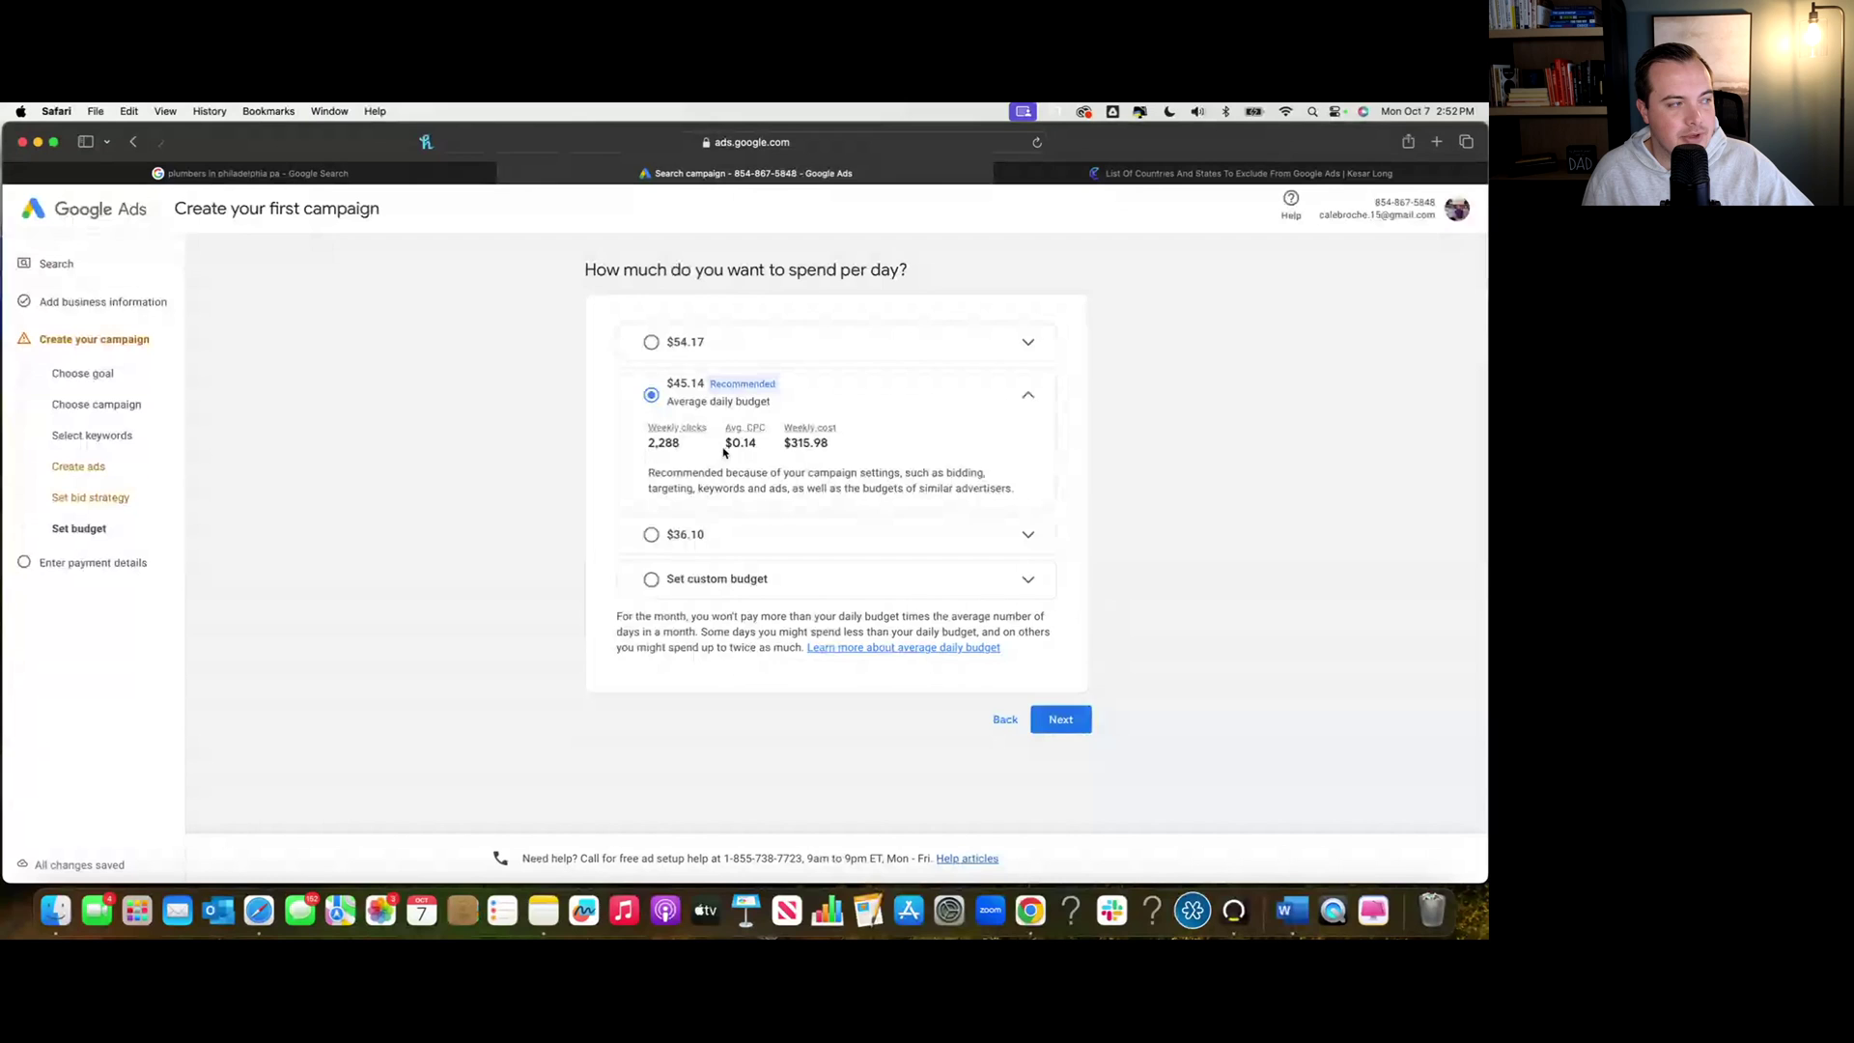
click(1044, 541)
Set a custom $15.00 daily budget and continue to the payment details
click(1030, 542)
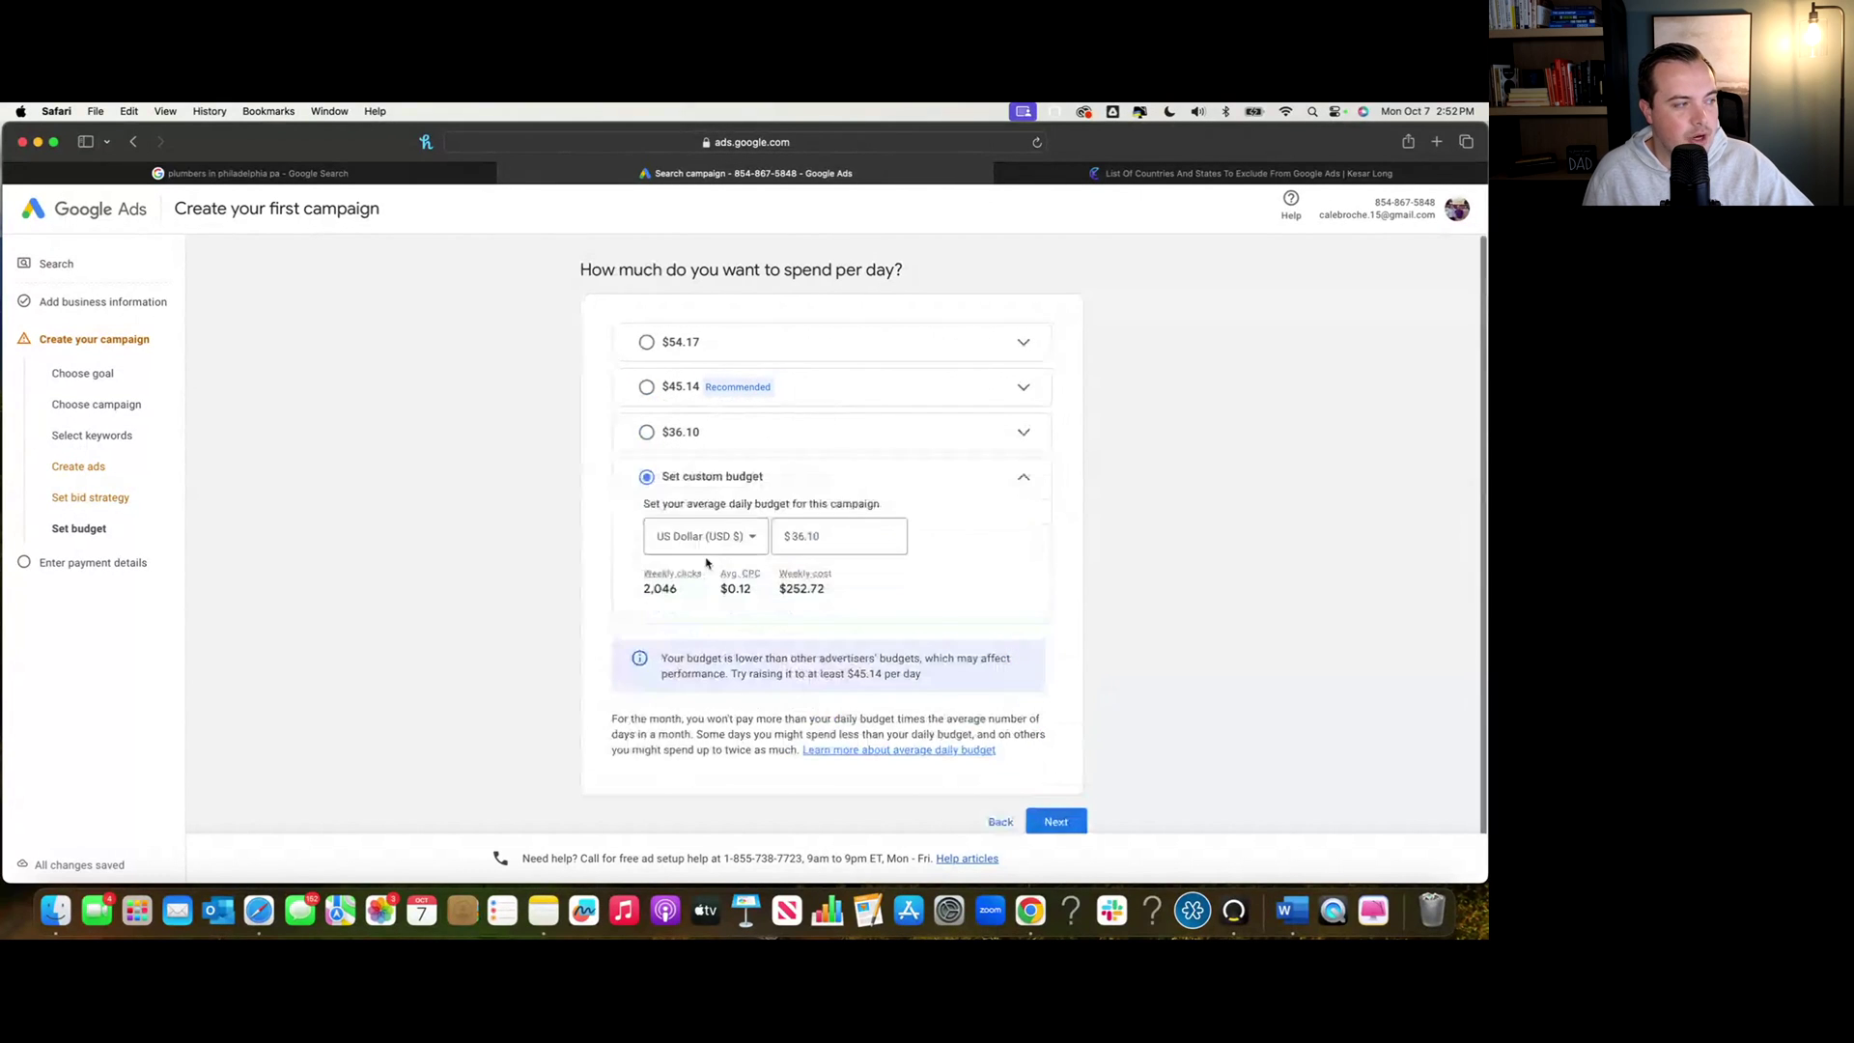
click(831, 537)
text(15)
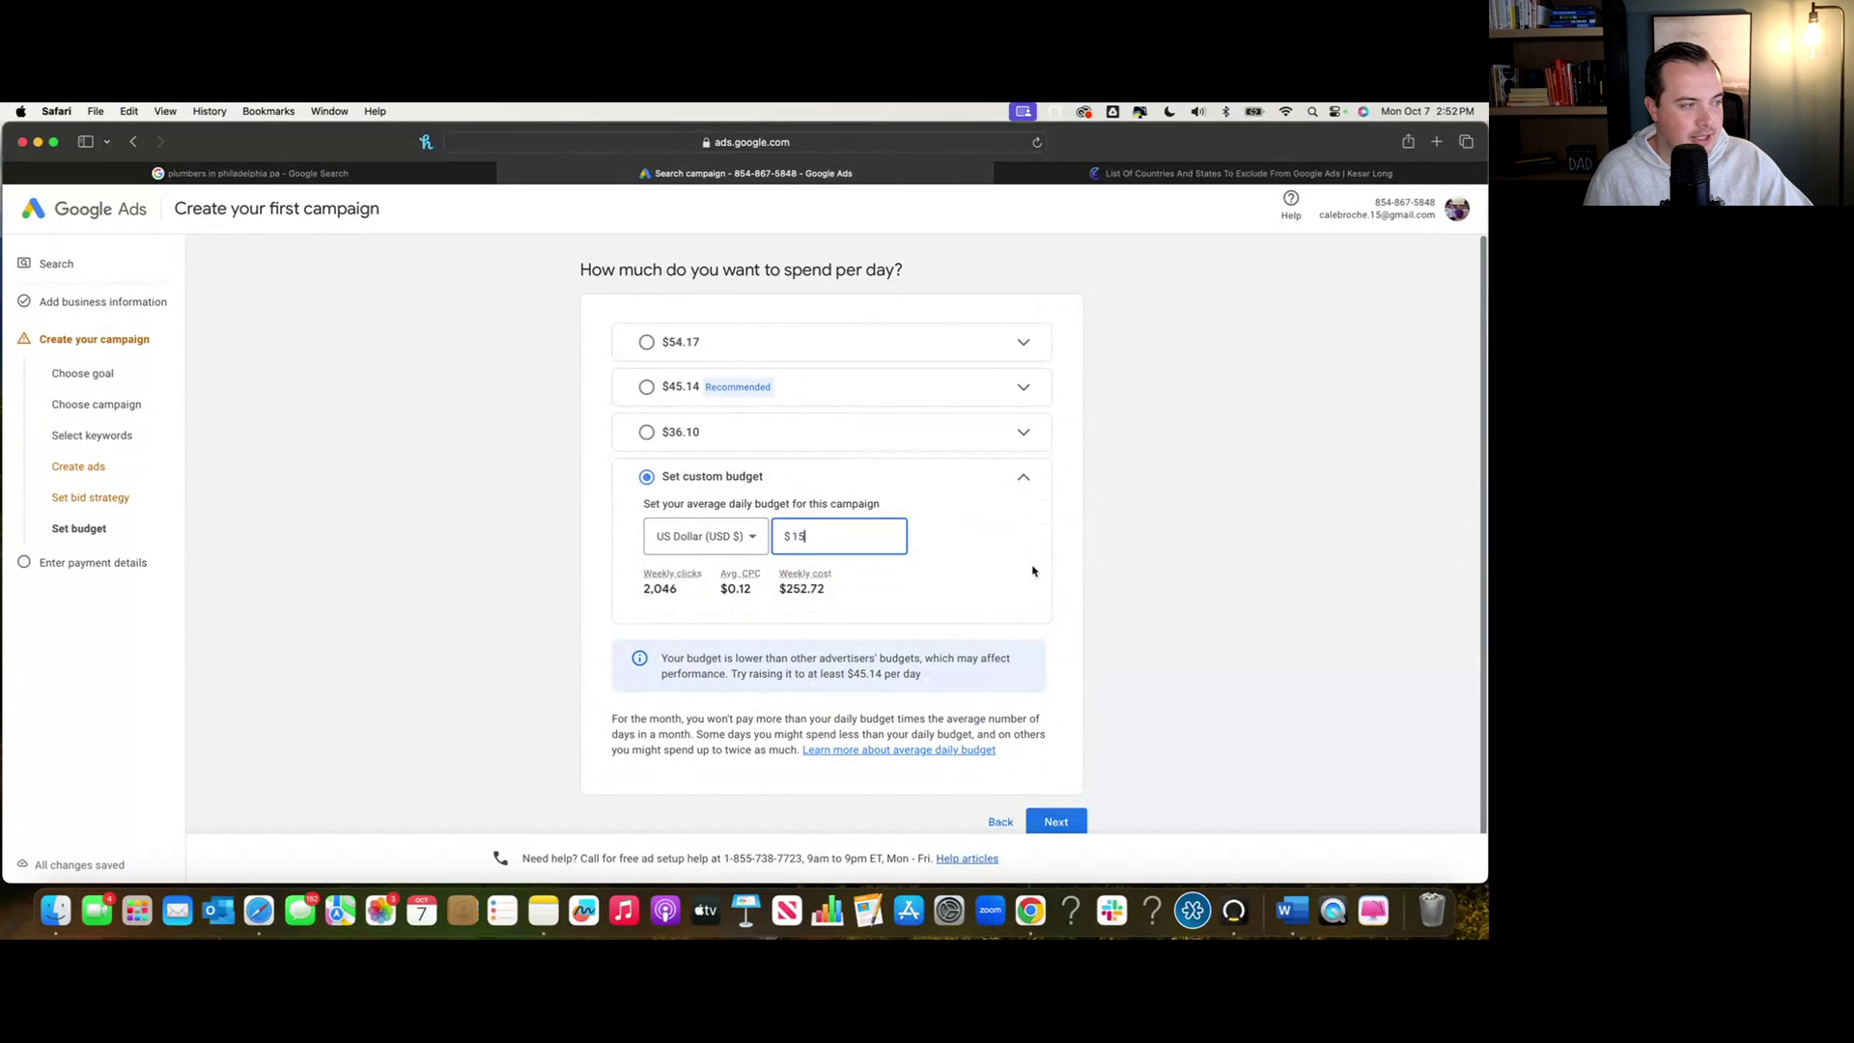
click(1032, 571)
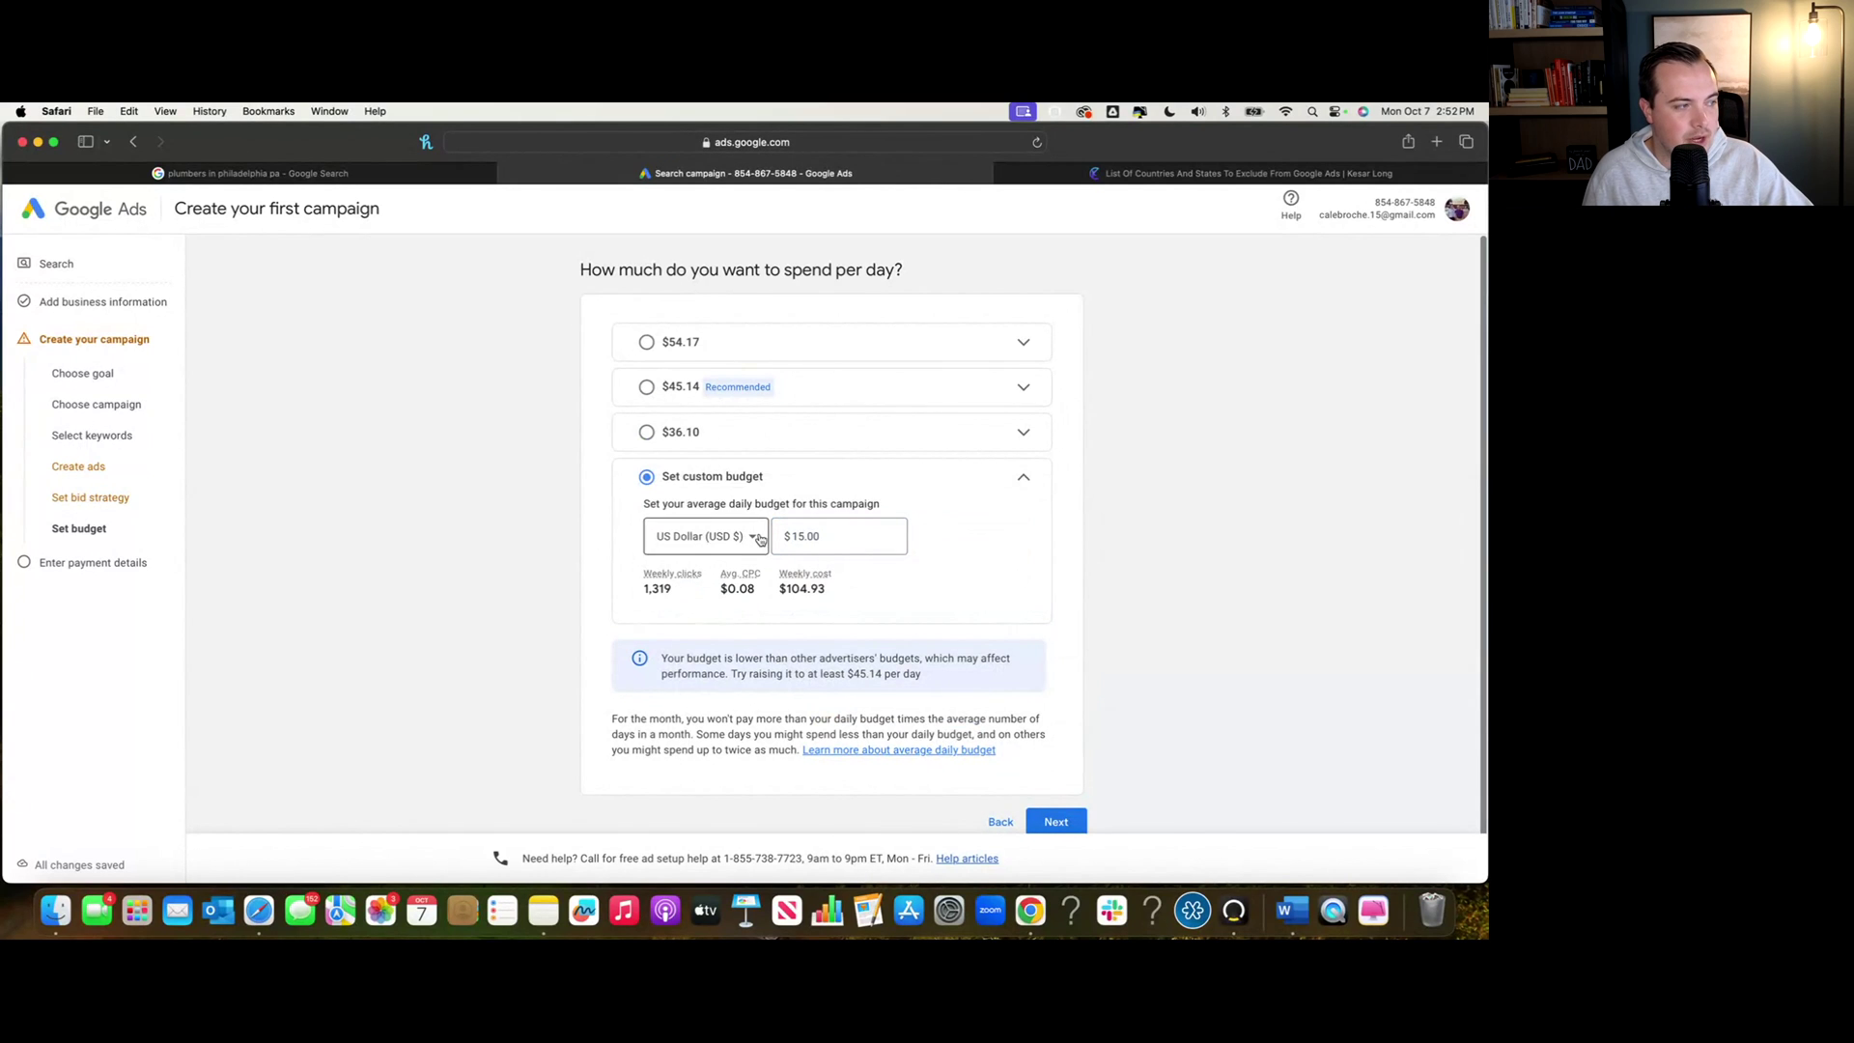
drag(644, 588, 759, 589)
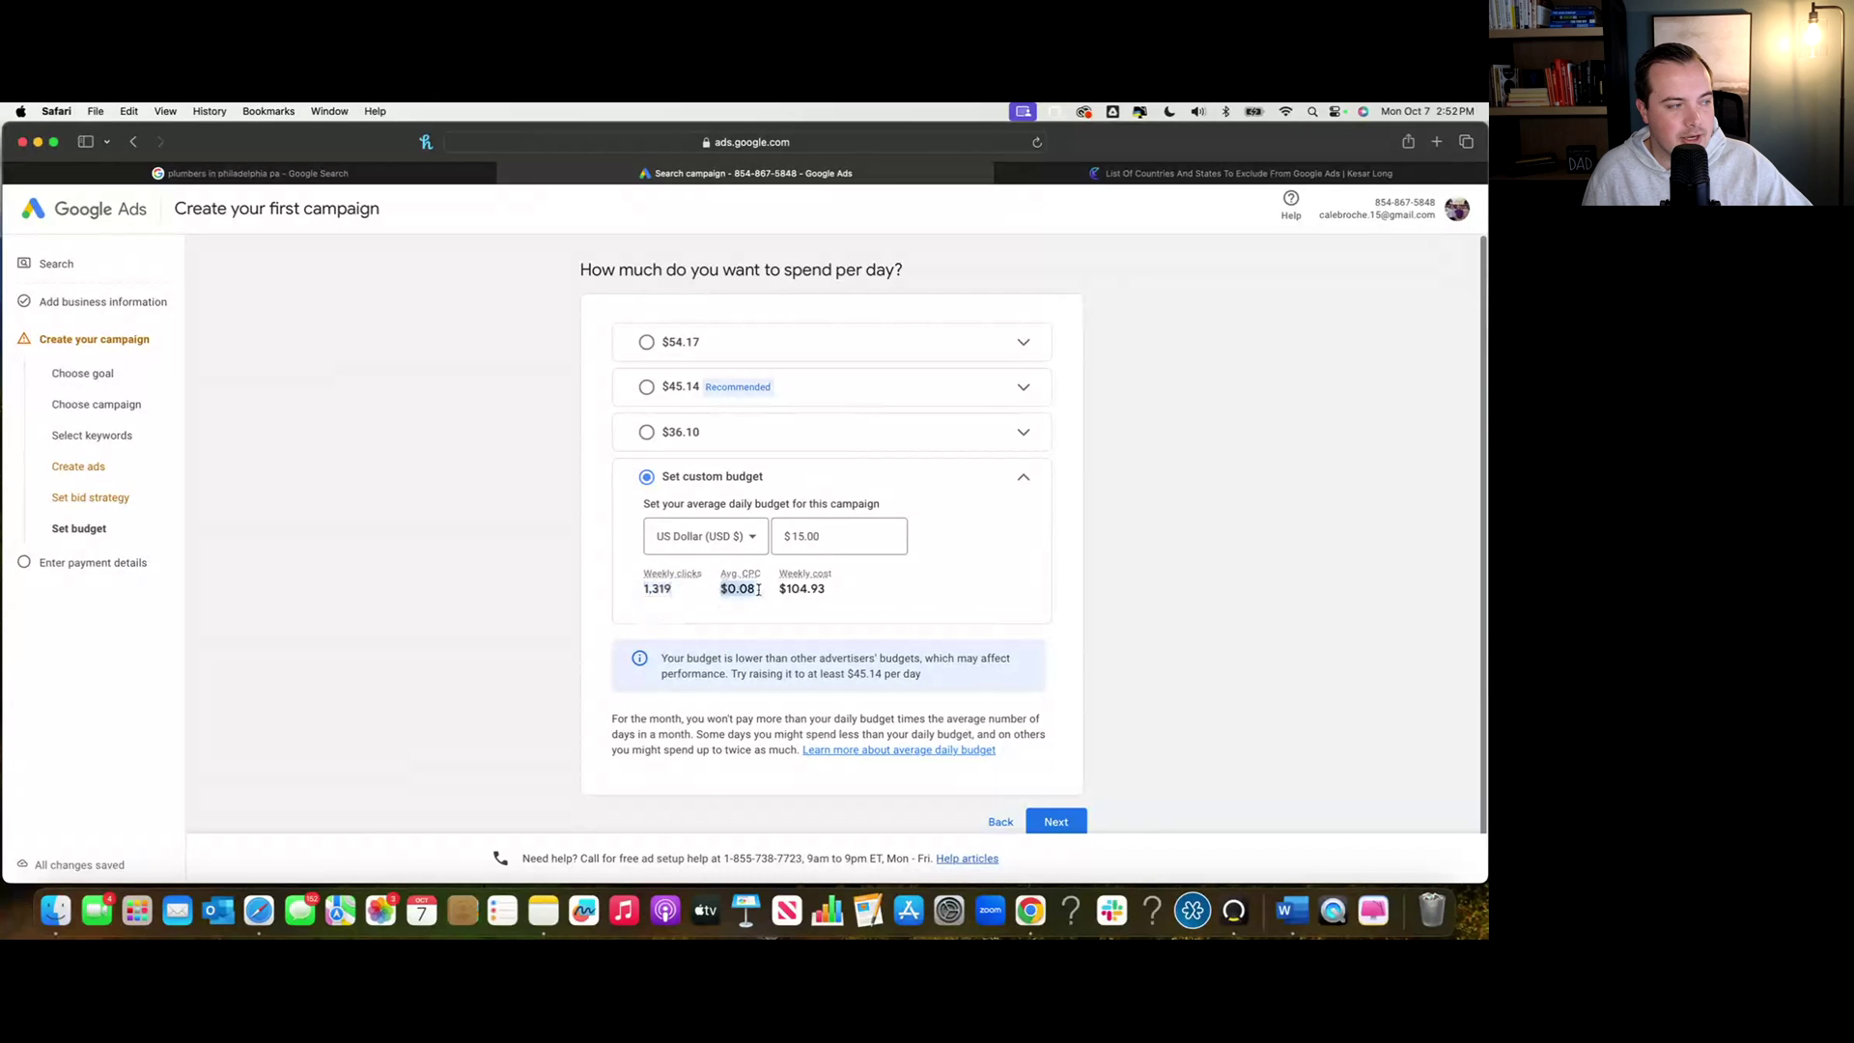
click(1060, 822)
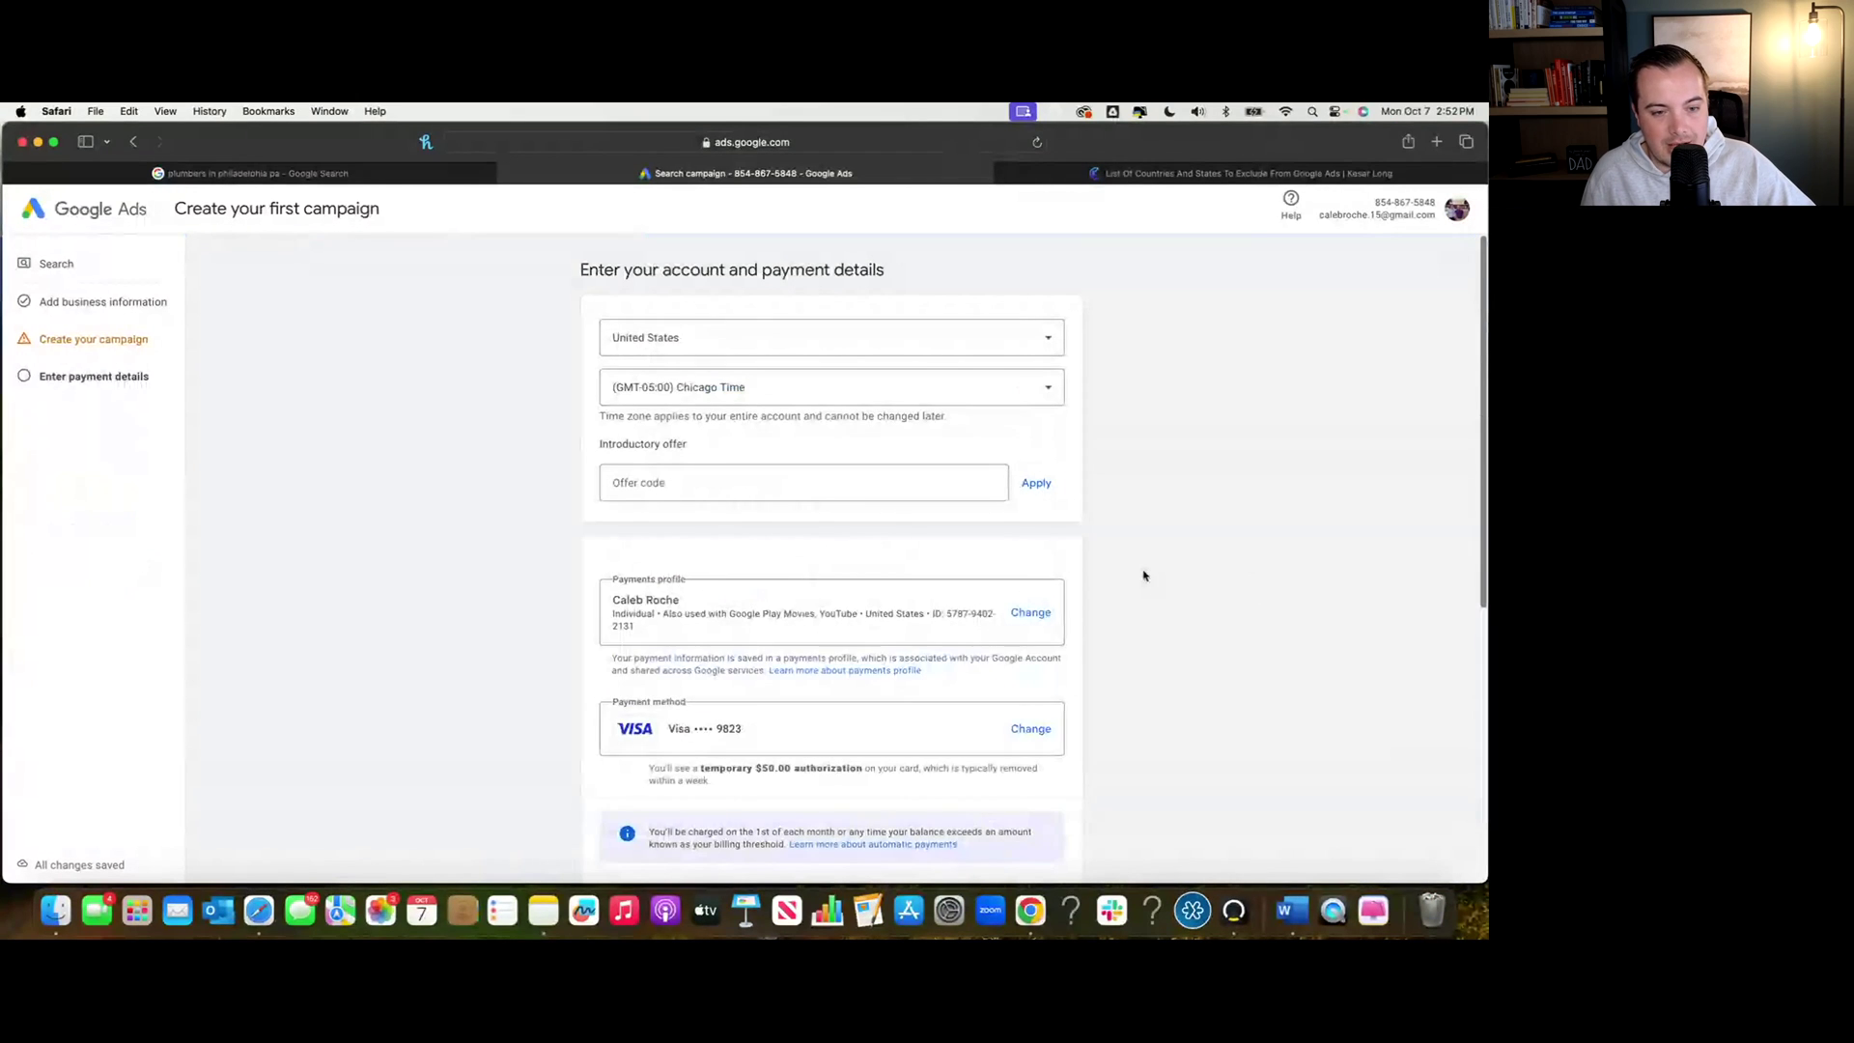
Scroll down the account and payment details page toward Submit
scroll(726, 547, down, 5)
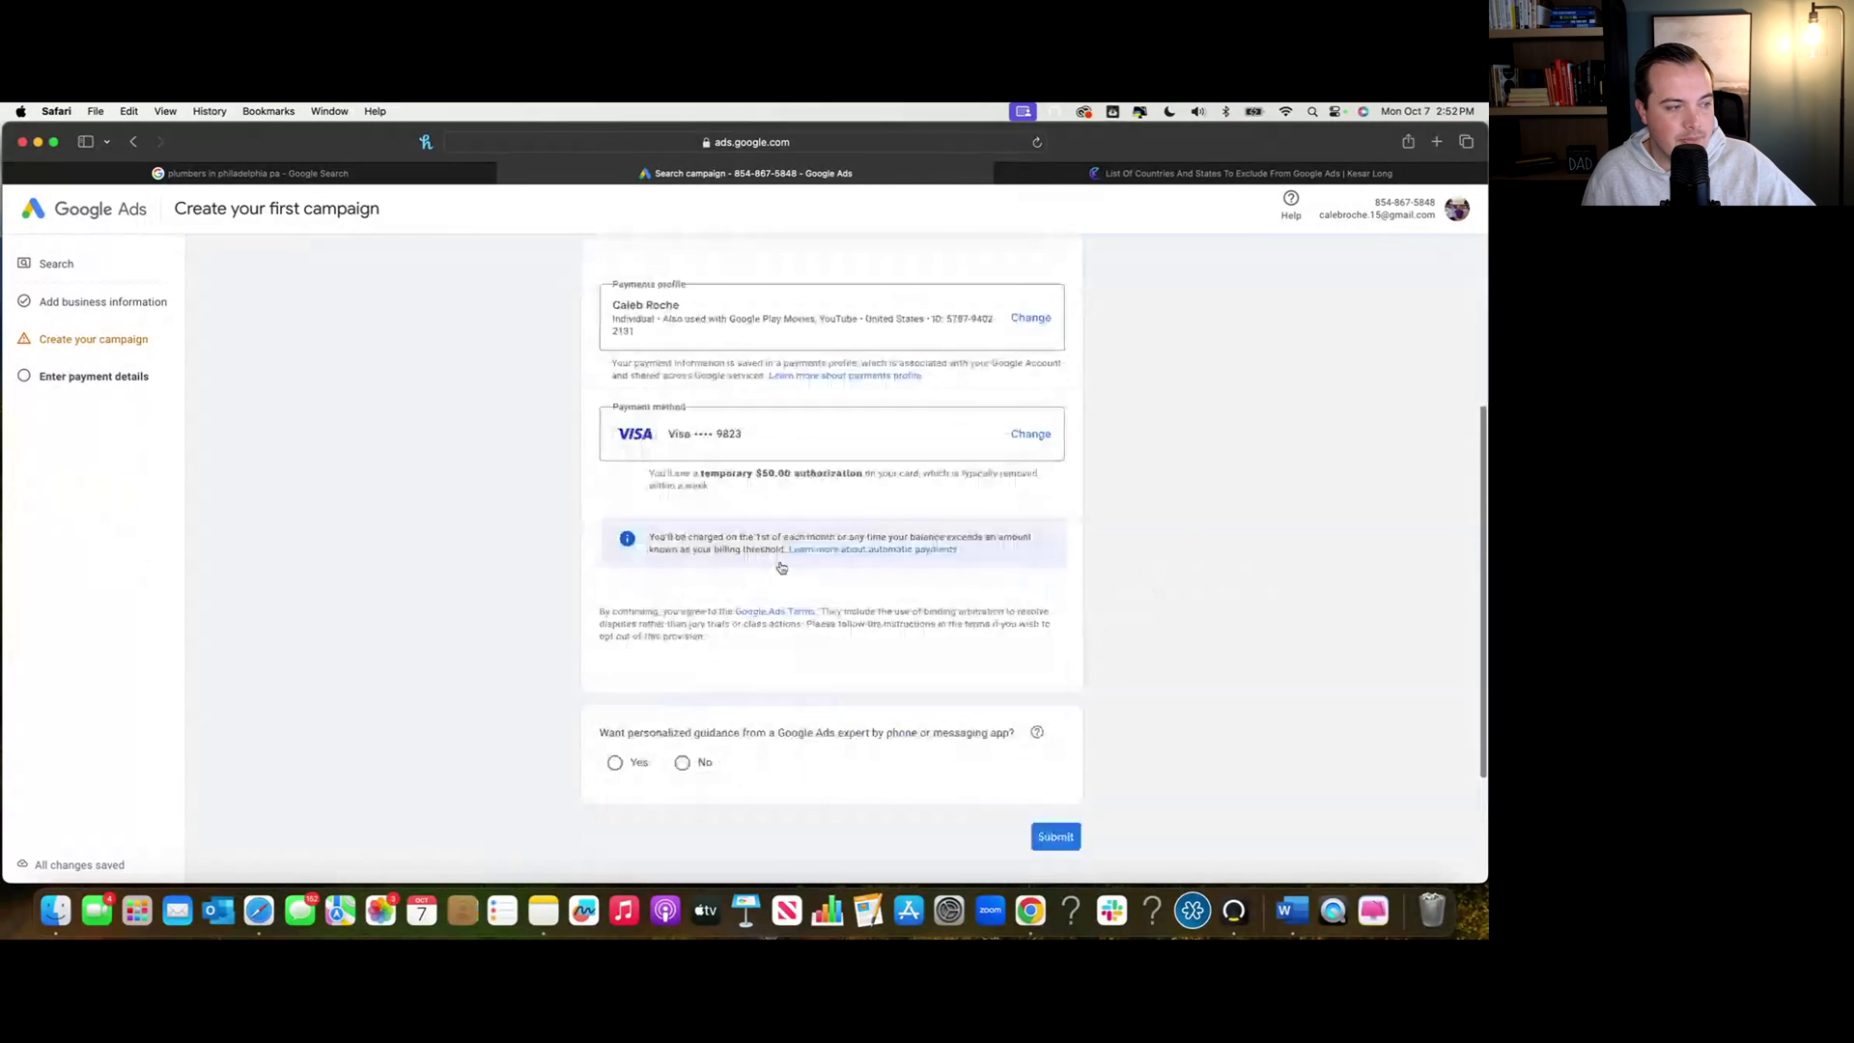